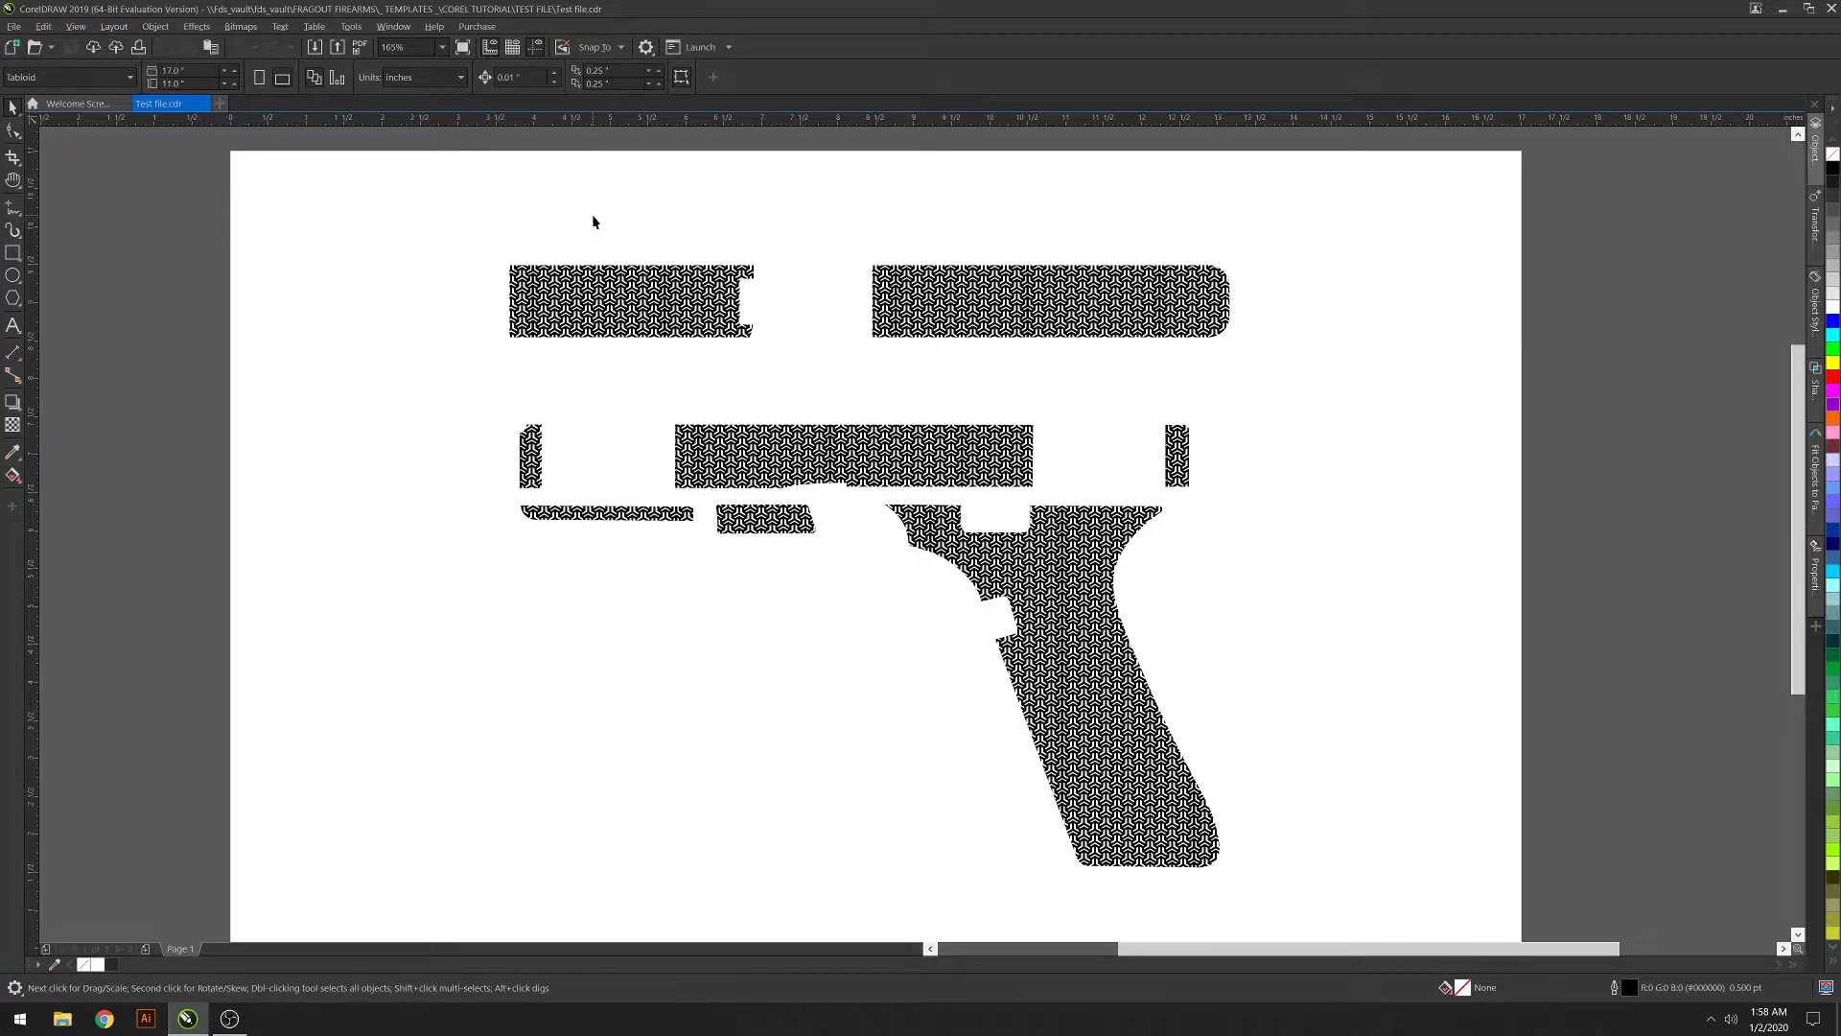
# Select the top-left slide piece and review its Transform, Styles, Shaping and Outline settings
pyautogui.click(664, 293)
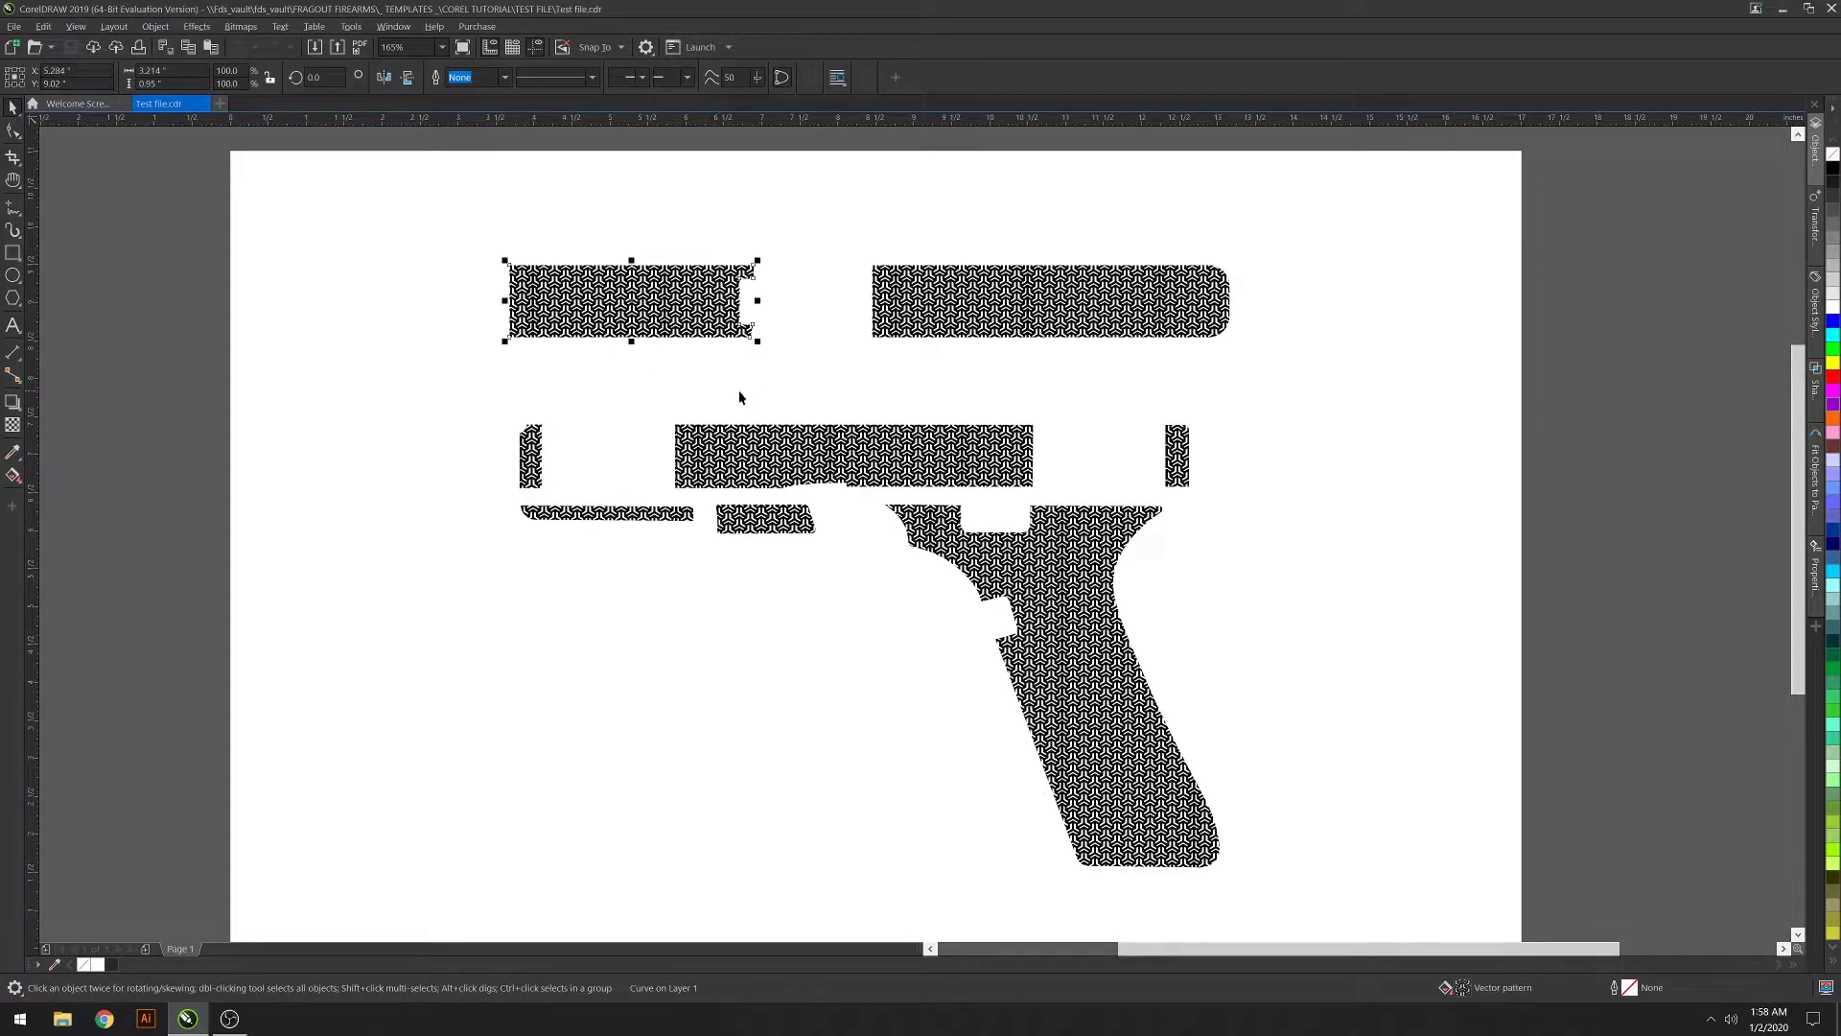
pyautogui.click(1817, 148)
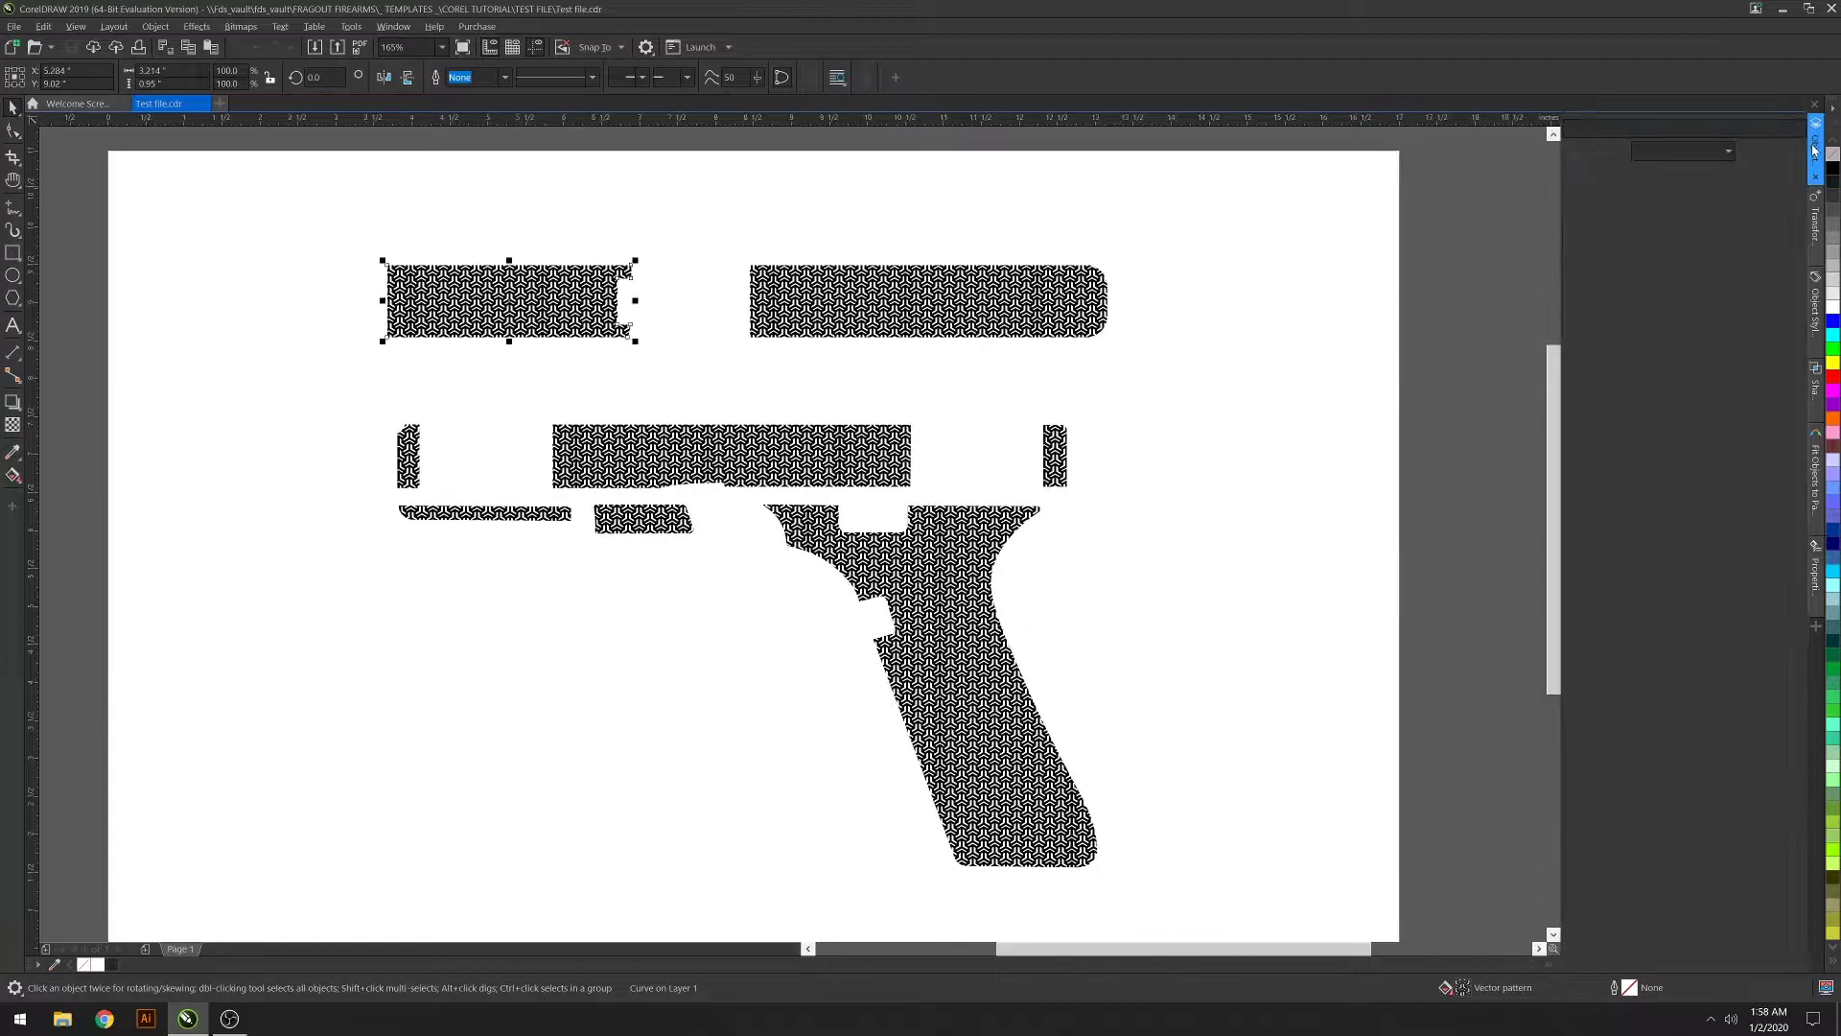
pyautogui.click(1810, 233)
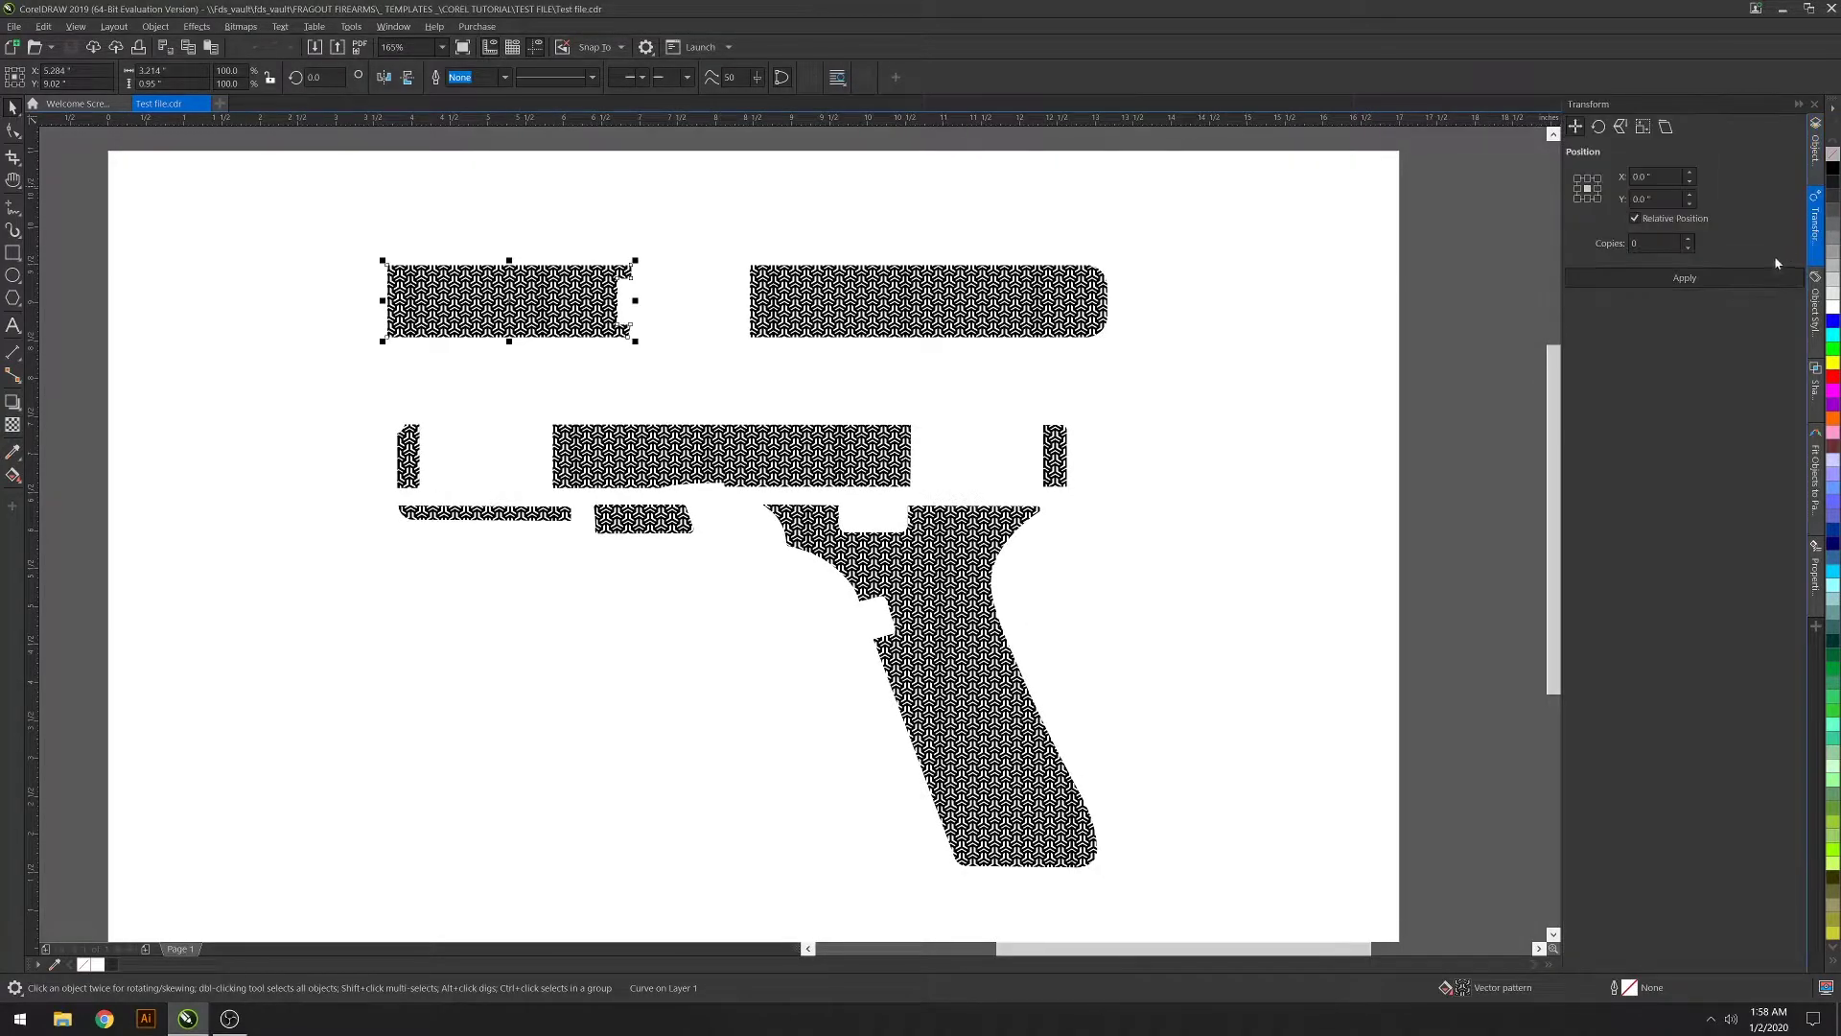
pyautogui.click(1818, 310)
pyautogui.click(1815, 383)
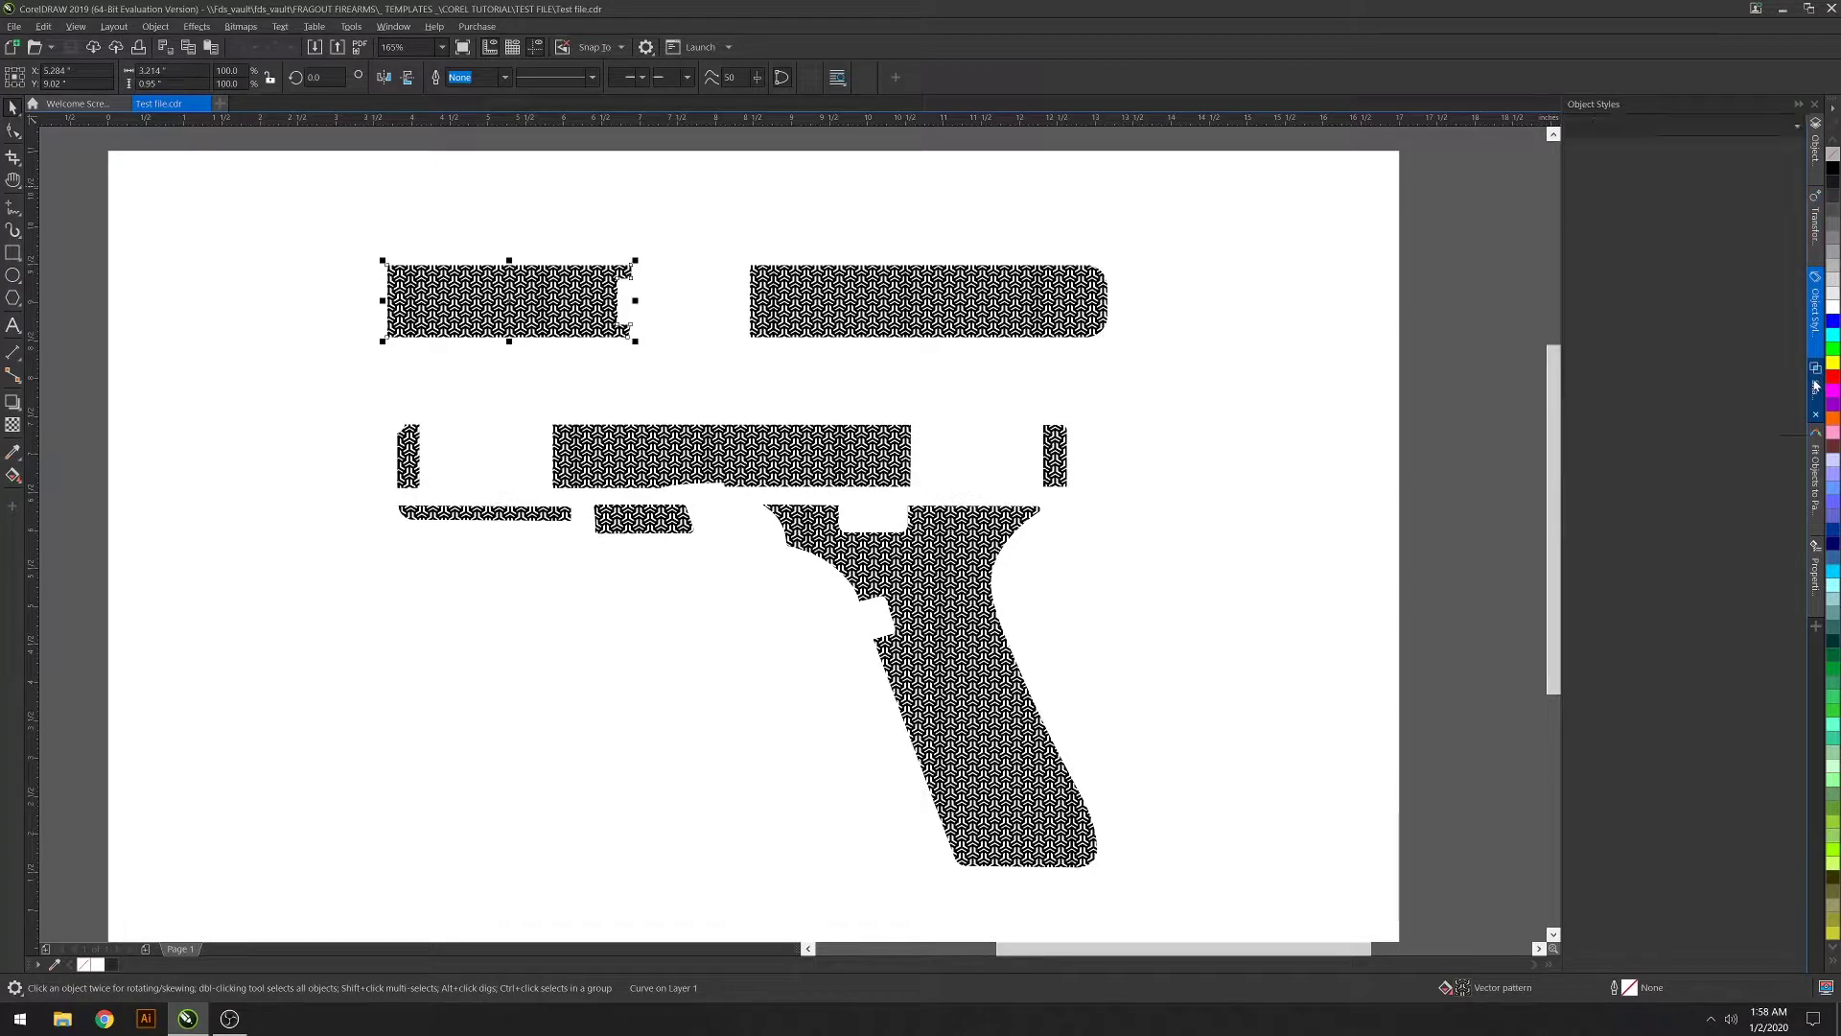
pyautogui.click(1815, 573)
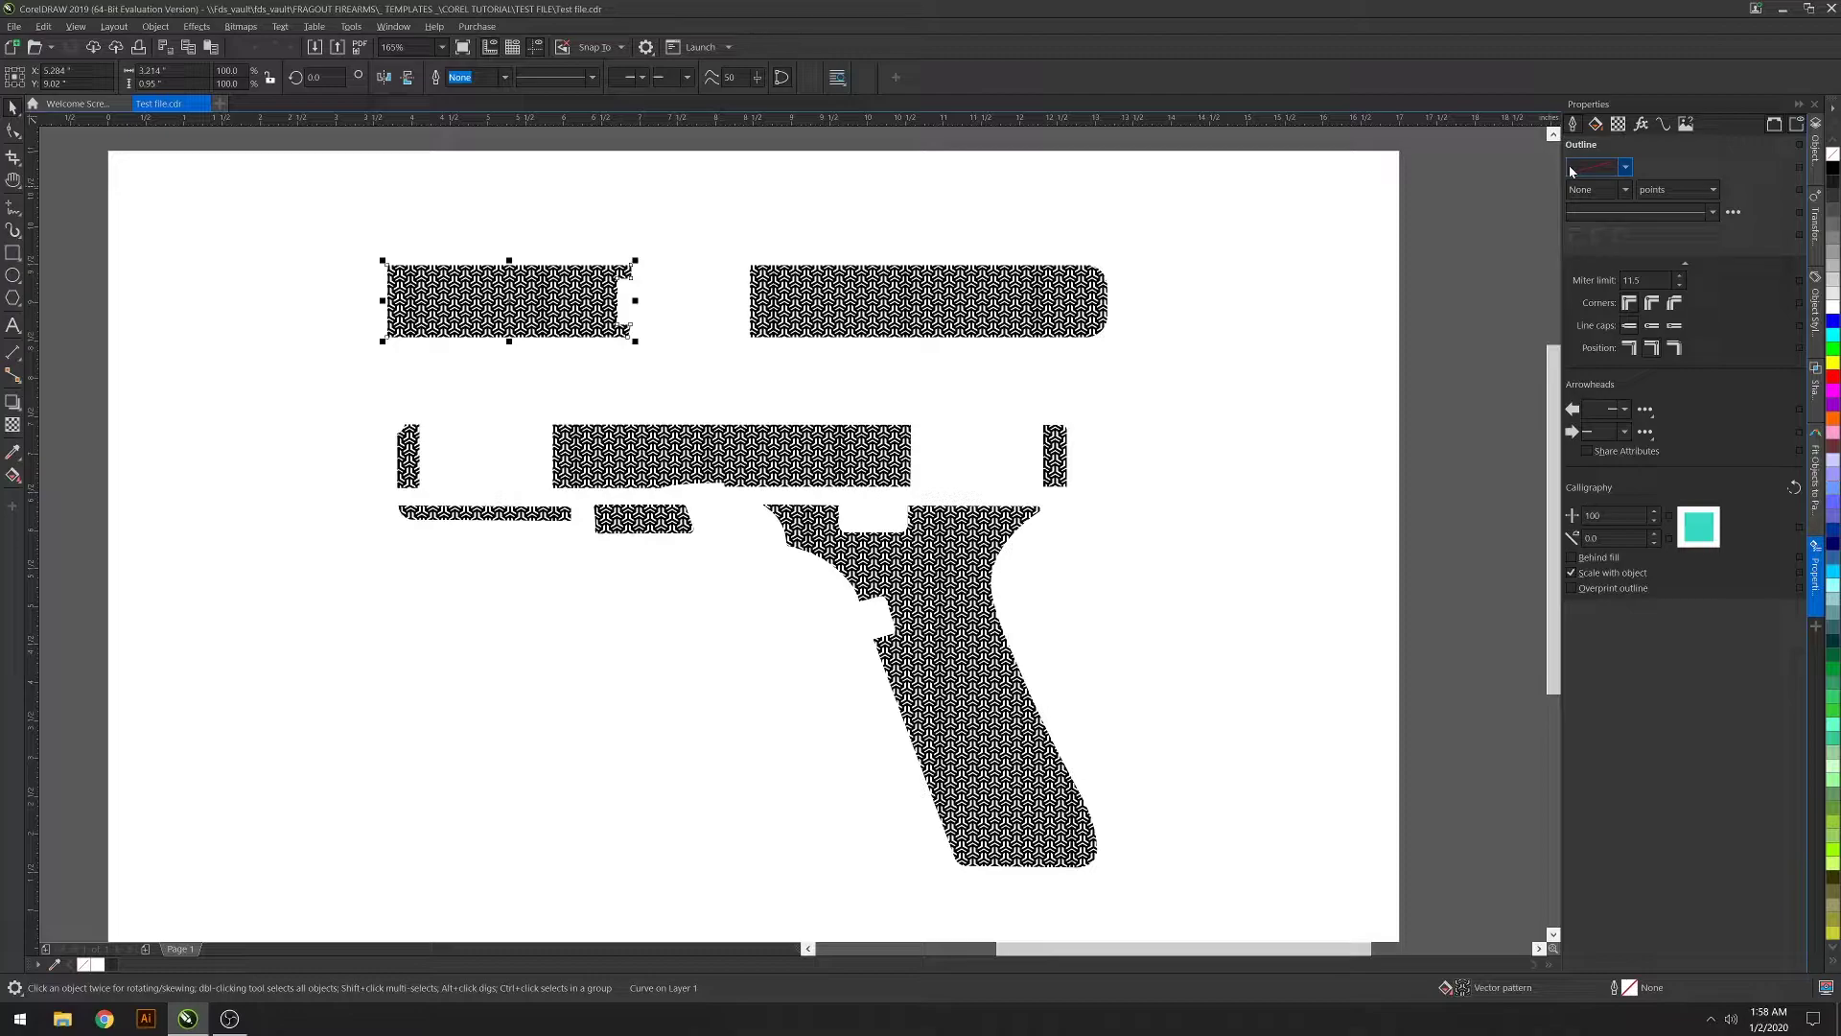
# Check the top-right slide piece's Vector Pattern fill settings in the Properties docker
pyautogui.click(1333, 354)
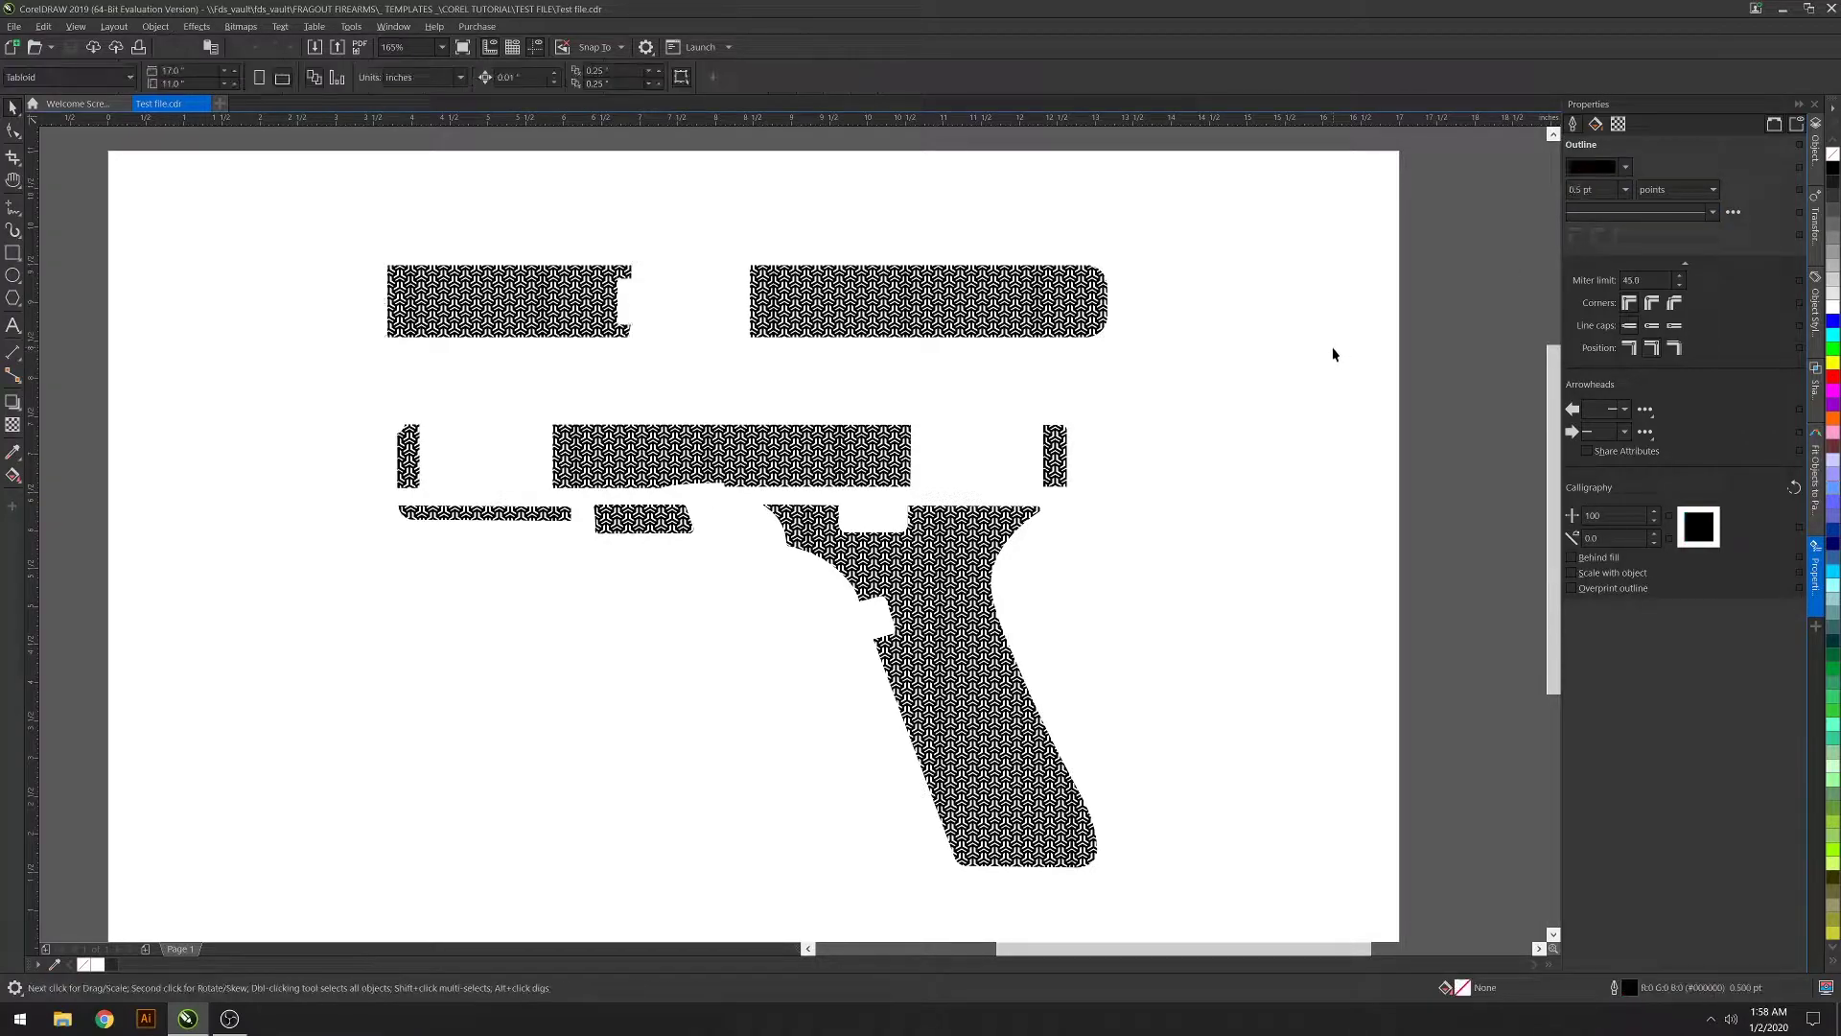
pyautogui.click(1046, 312)
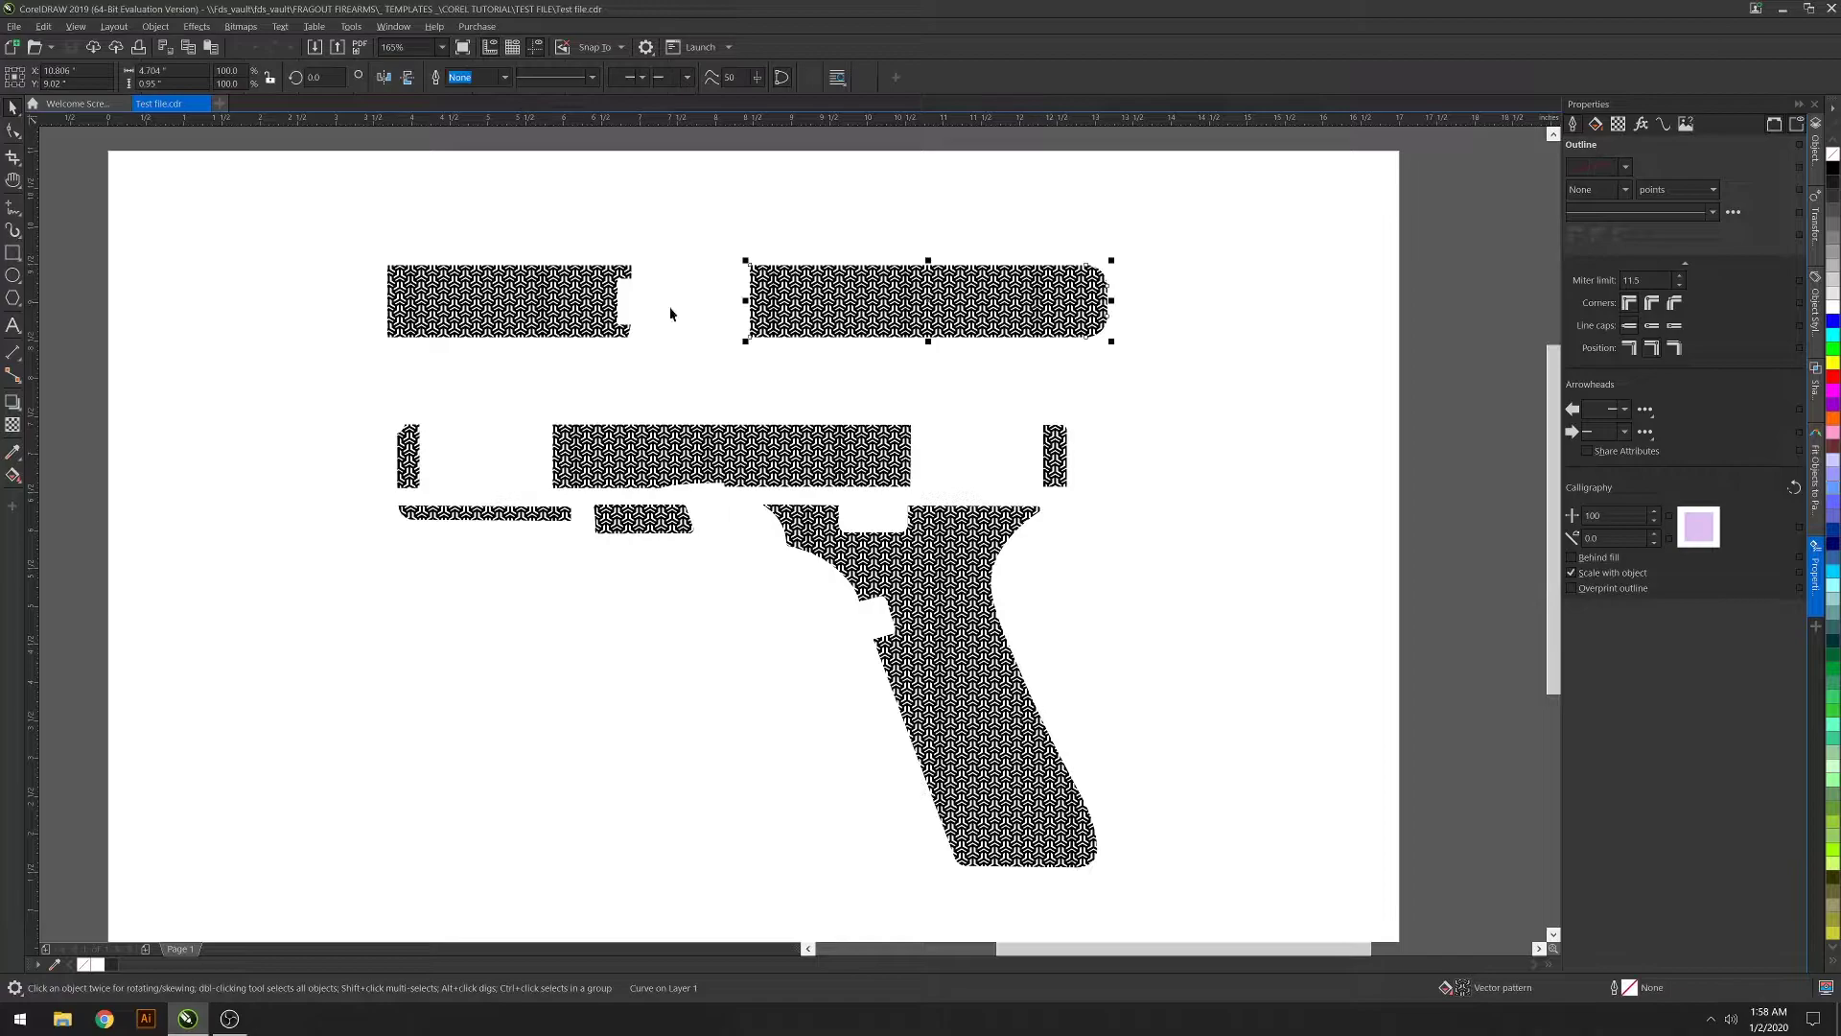
pyautogui.click(1618, 124)
pyautogui.click(1597, 124)
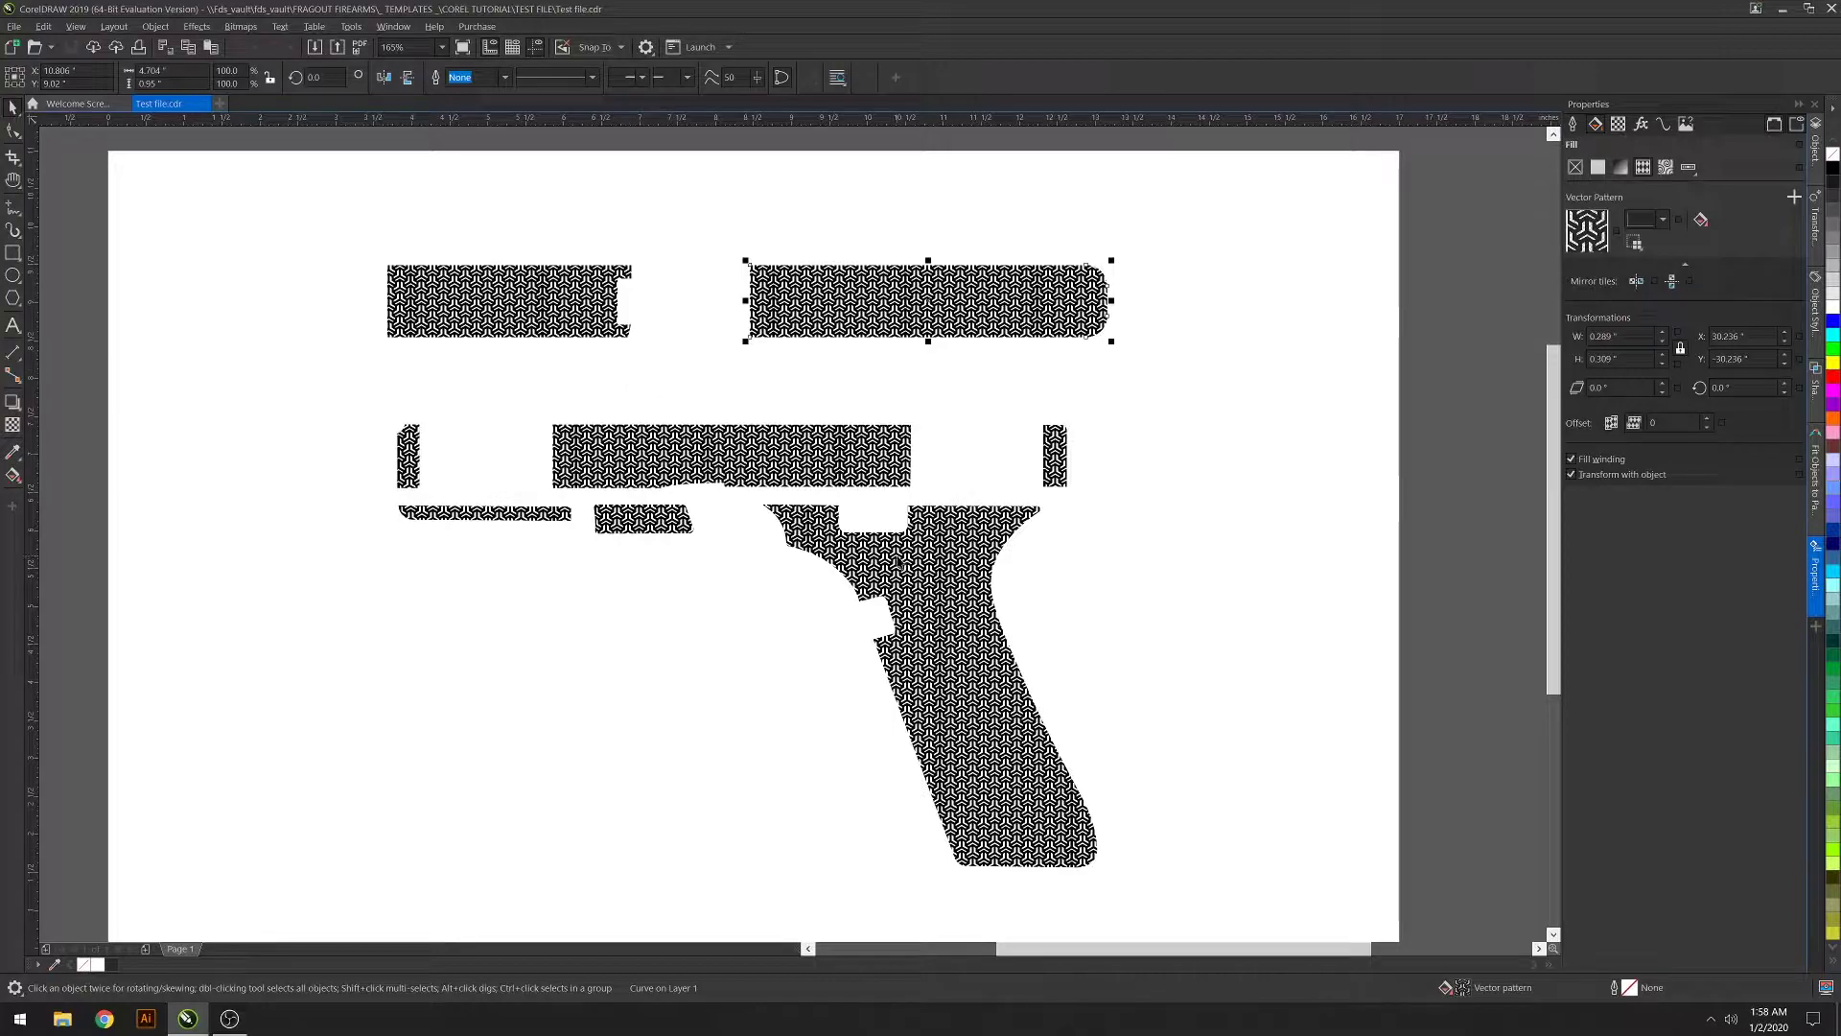
# Marquee-select all eight patterned pistol pieces with the Pick tool
pyautogui.click(971, 377)
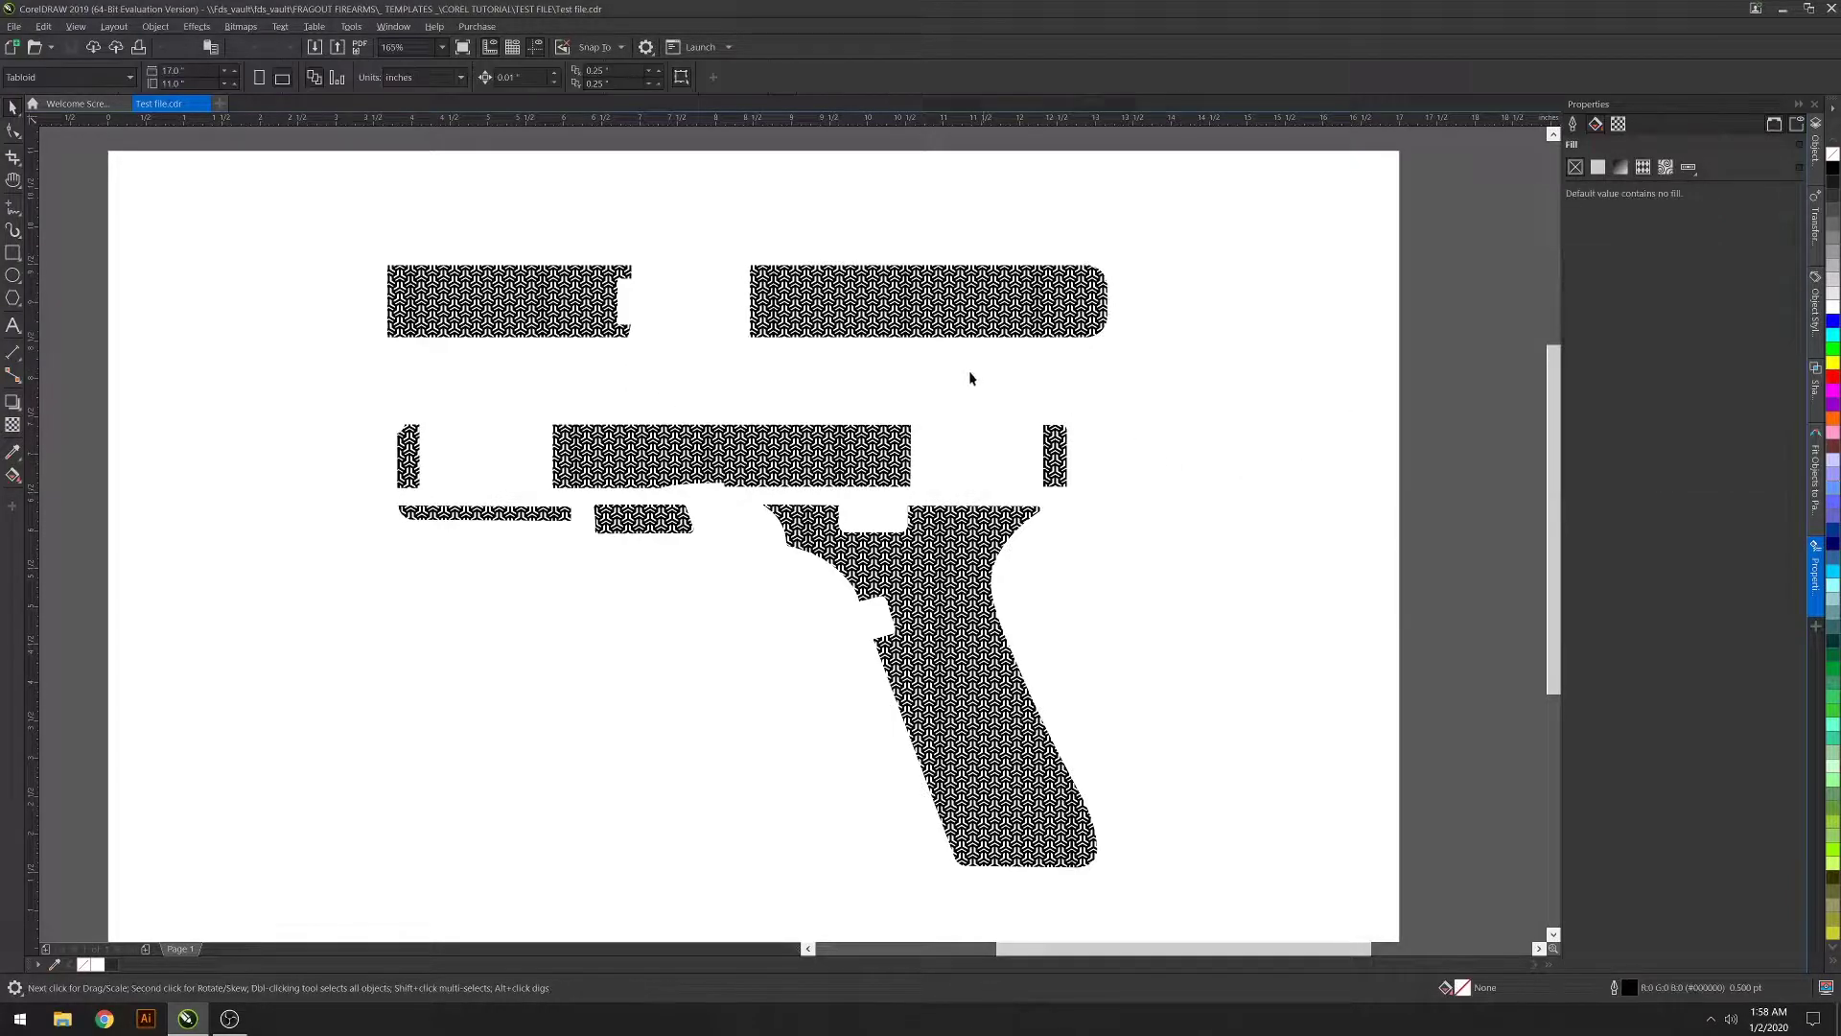
pyautogui.click(566, 288)
pyautogui.moveTo(370, 214); pyautogui.dragTo(1213, 796)
pyautogui.moveTo(1266, 912); pyautogui.dragTo(276, 213)
# Save the drawing into New folder as 'Test file' in AI - Adobe Illustrator format, accepting the export settings
pyautogui.click(14, 26)
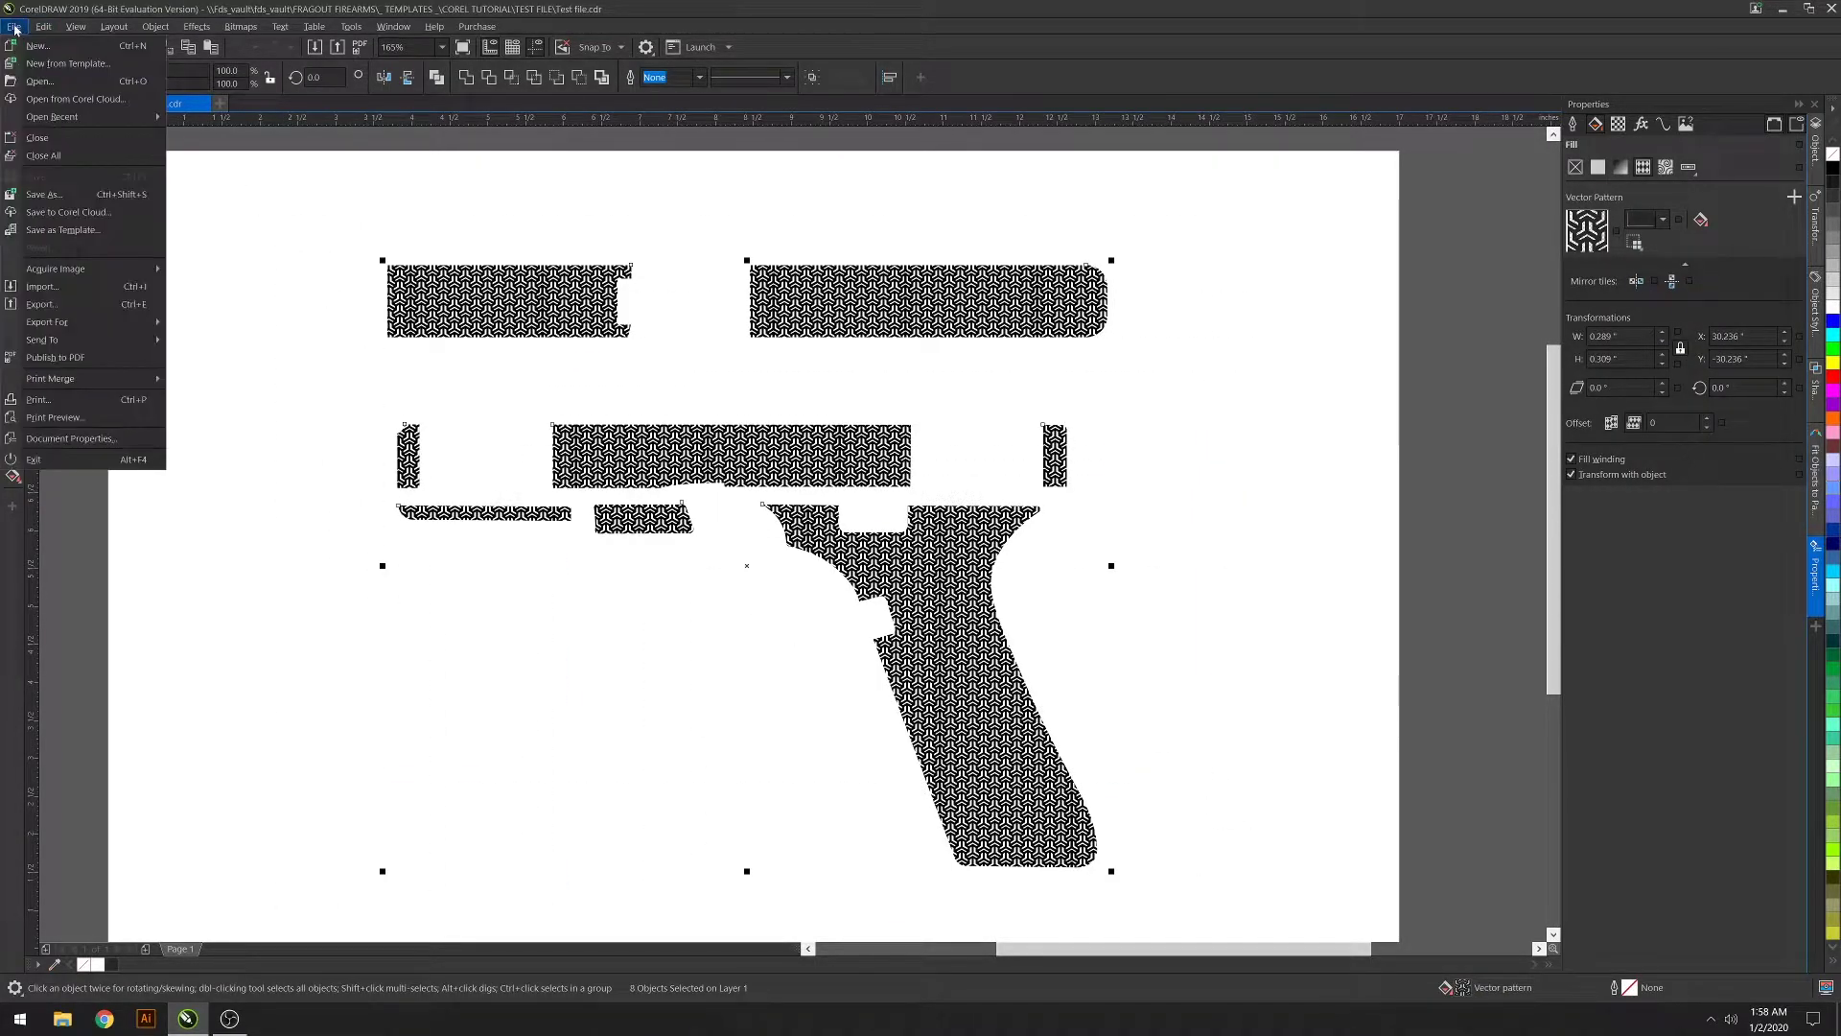
pyautogui.click(43, 193)
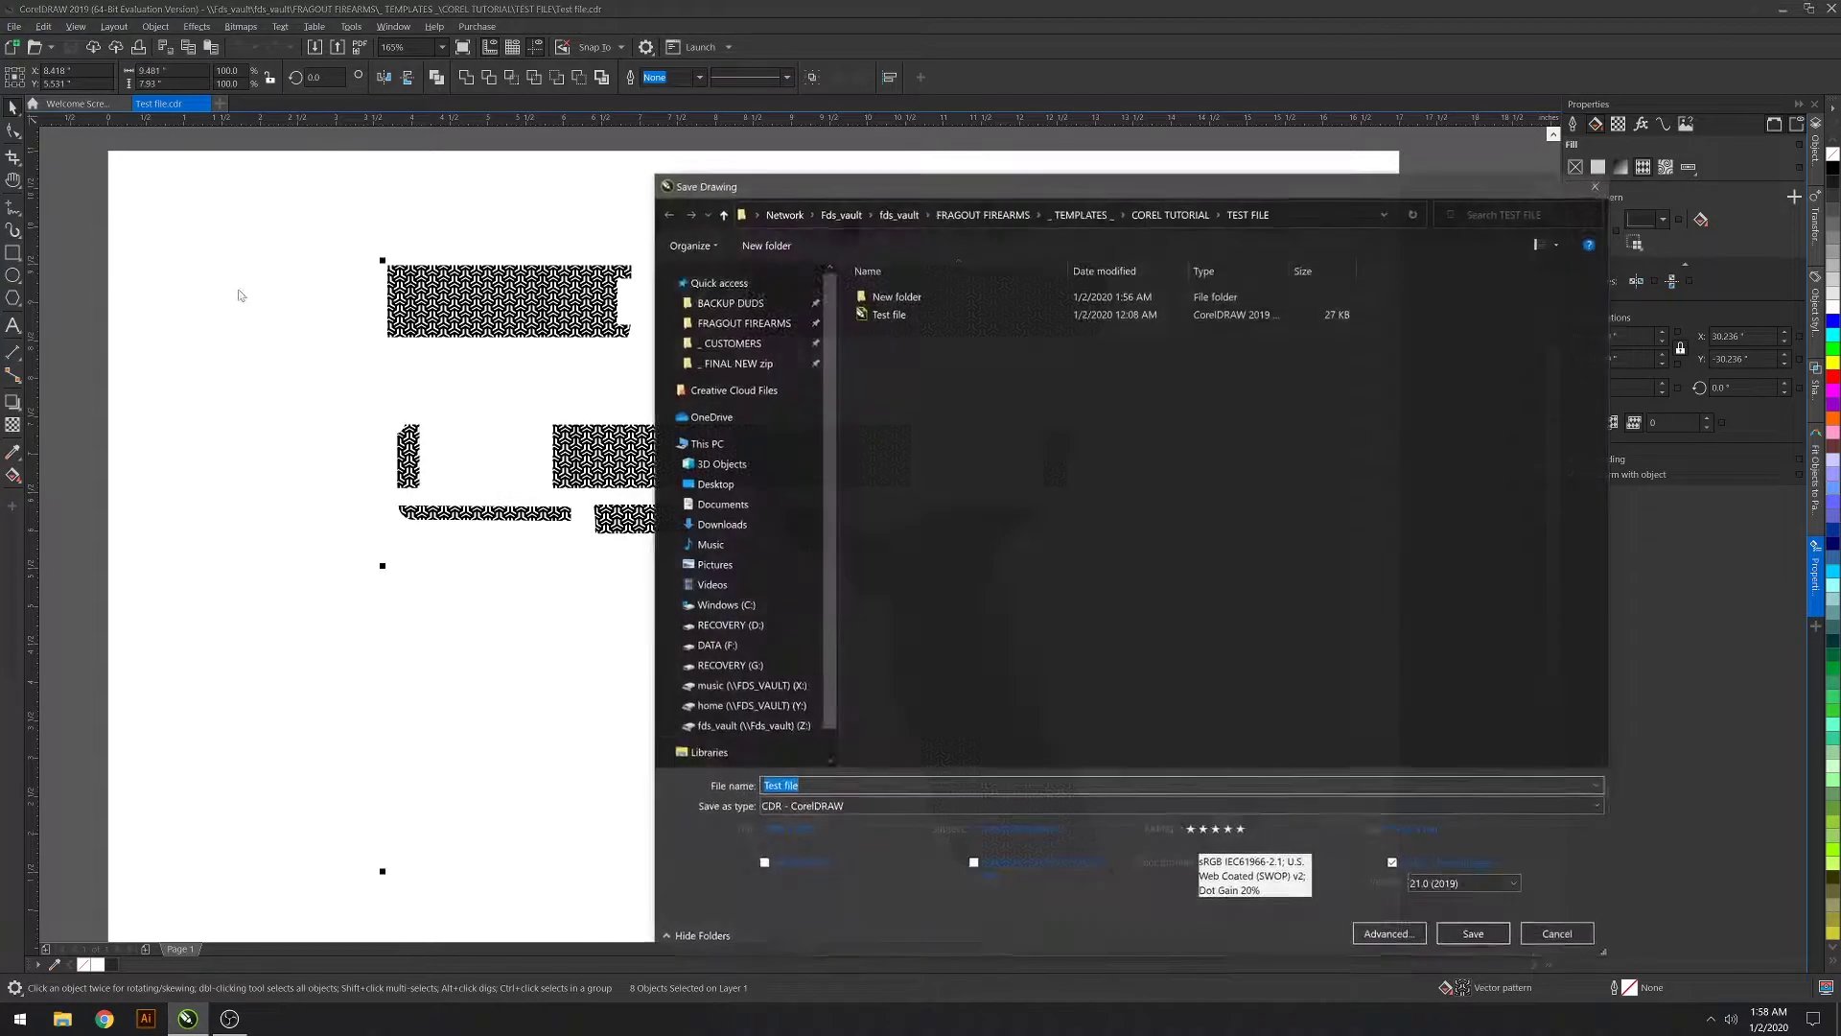
pyautogui.doubleClick(897, 297)
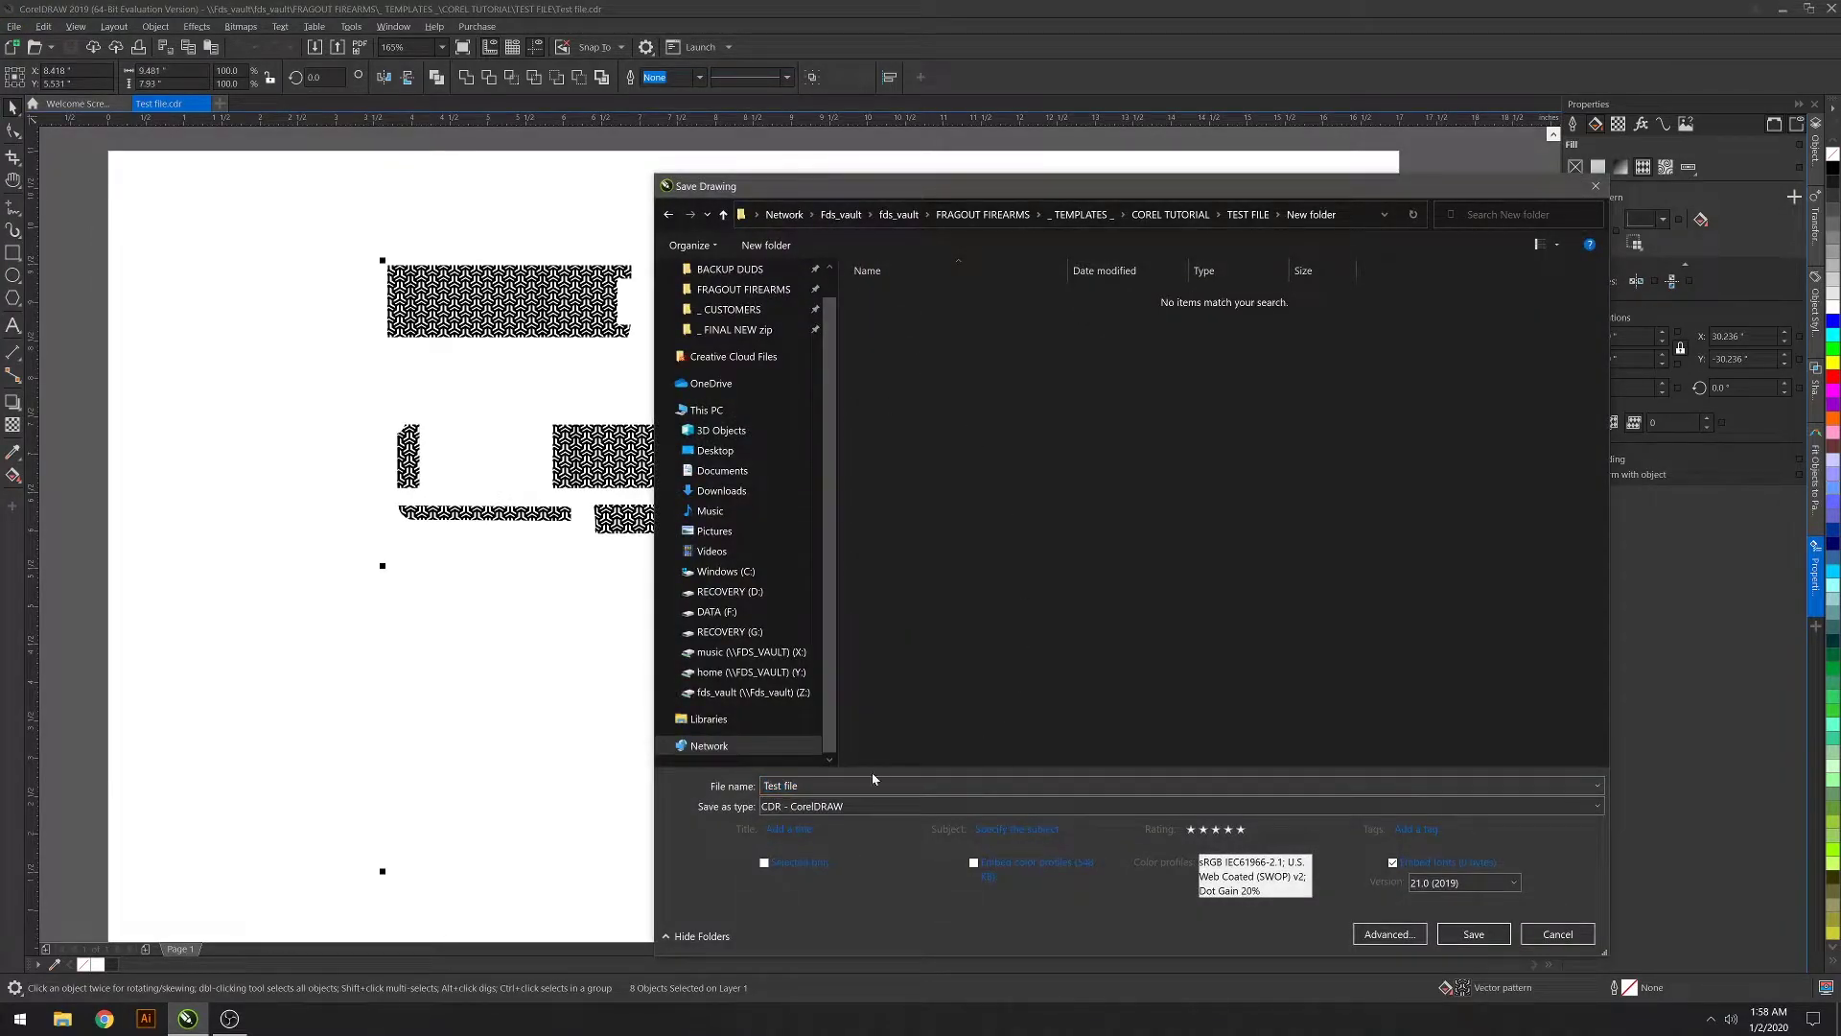
pyautogui.click(850, 807)
pyautogui.click(959, 487)
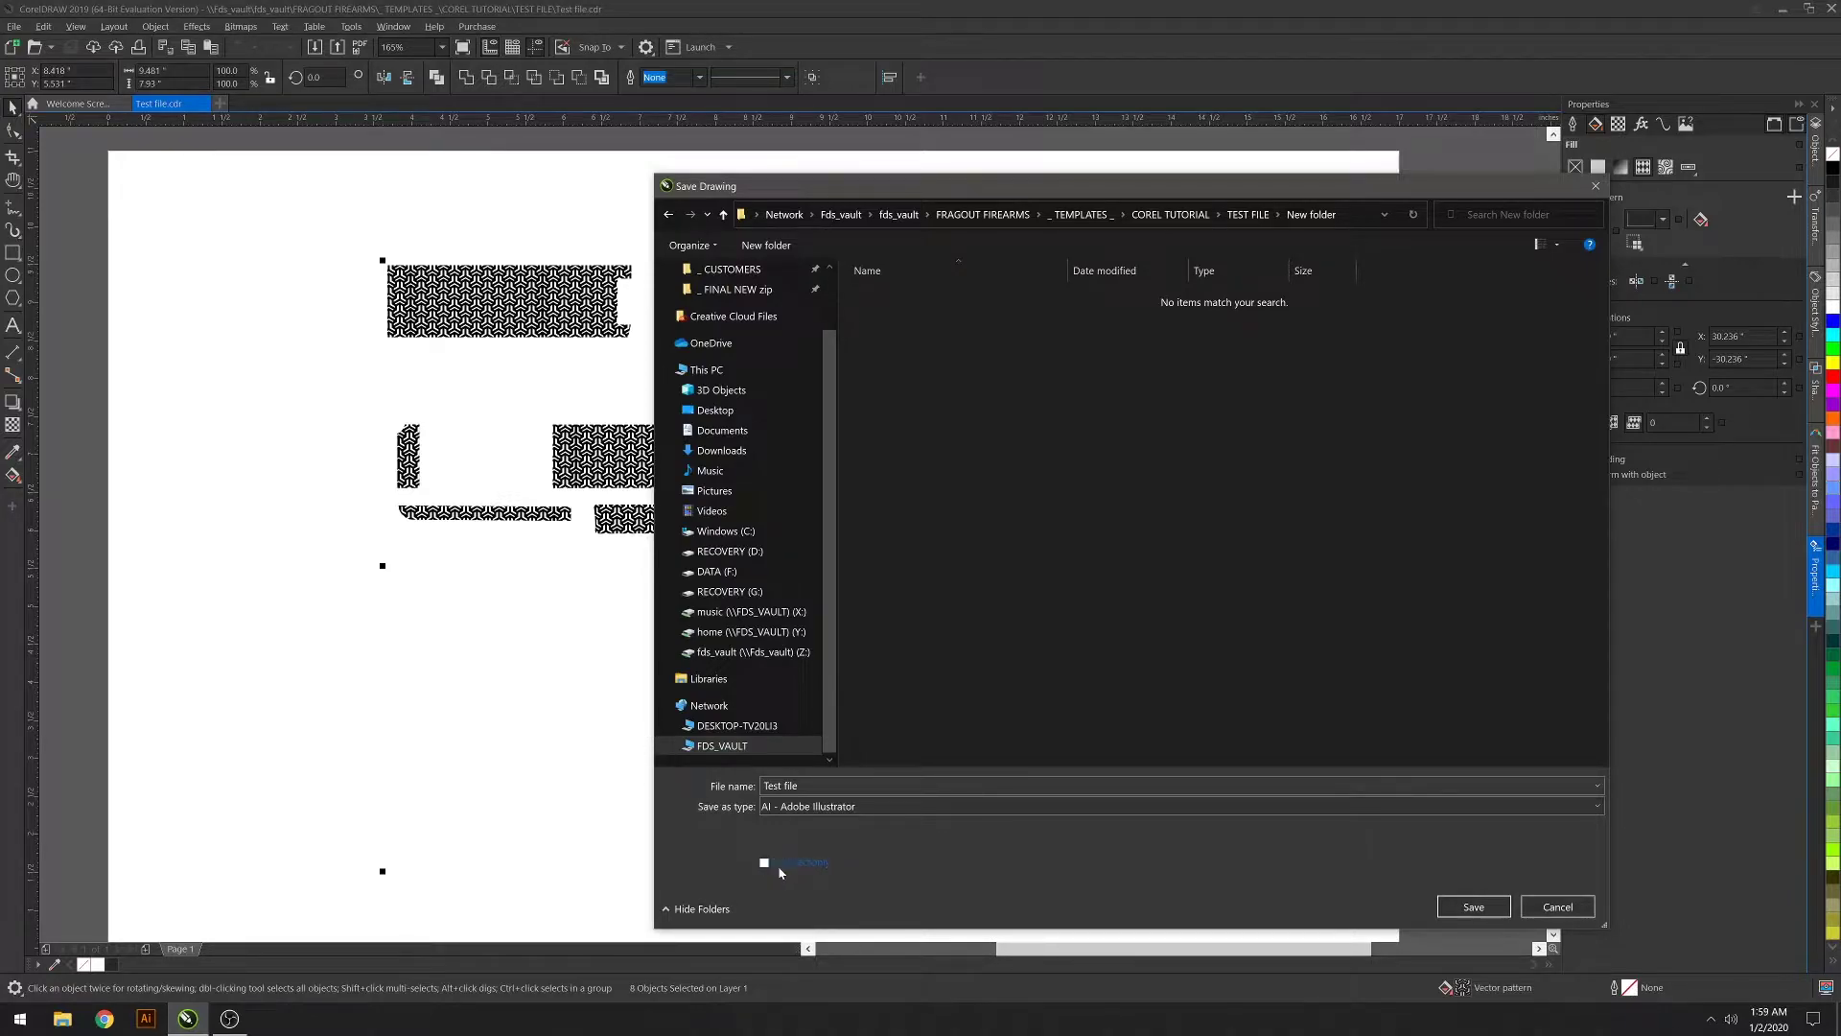
pyautogui.click(1474, 908)
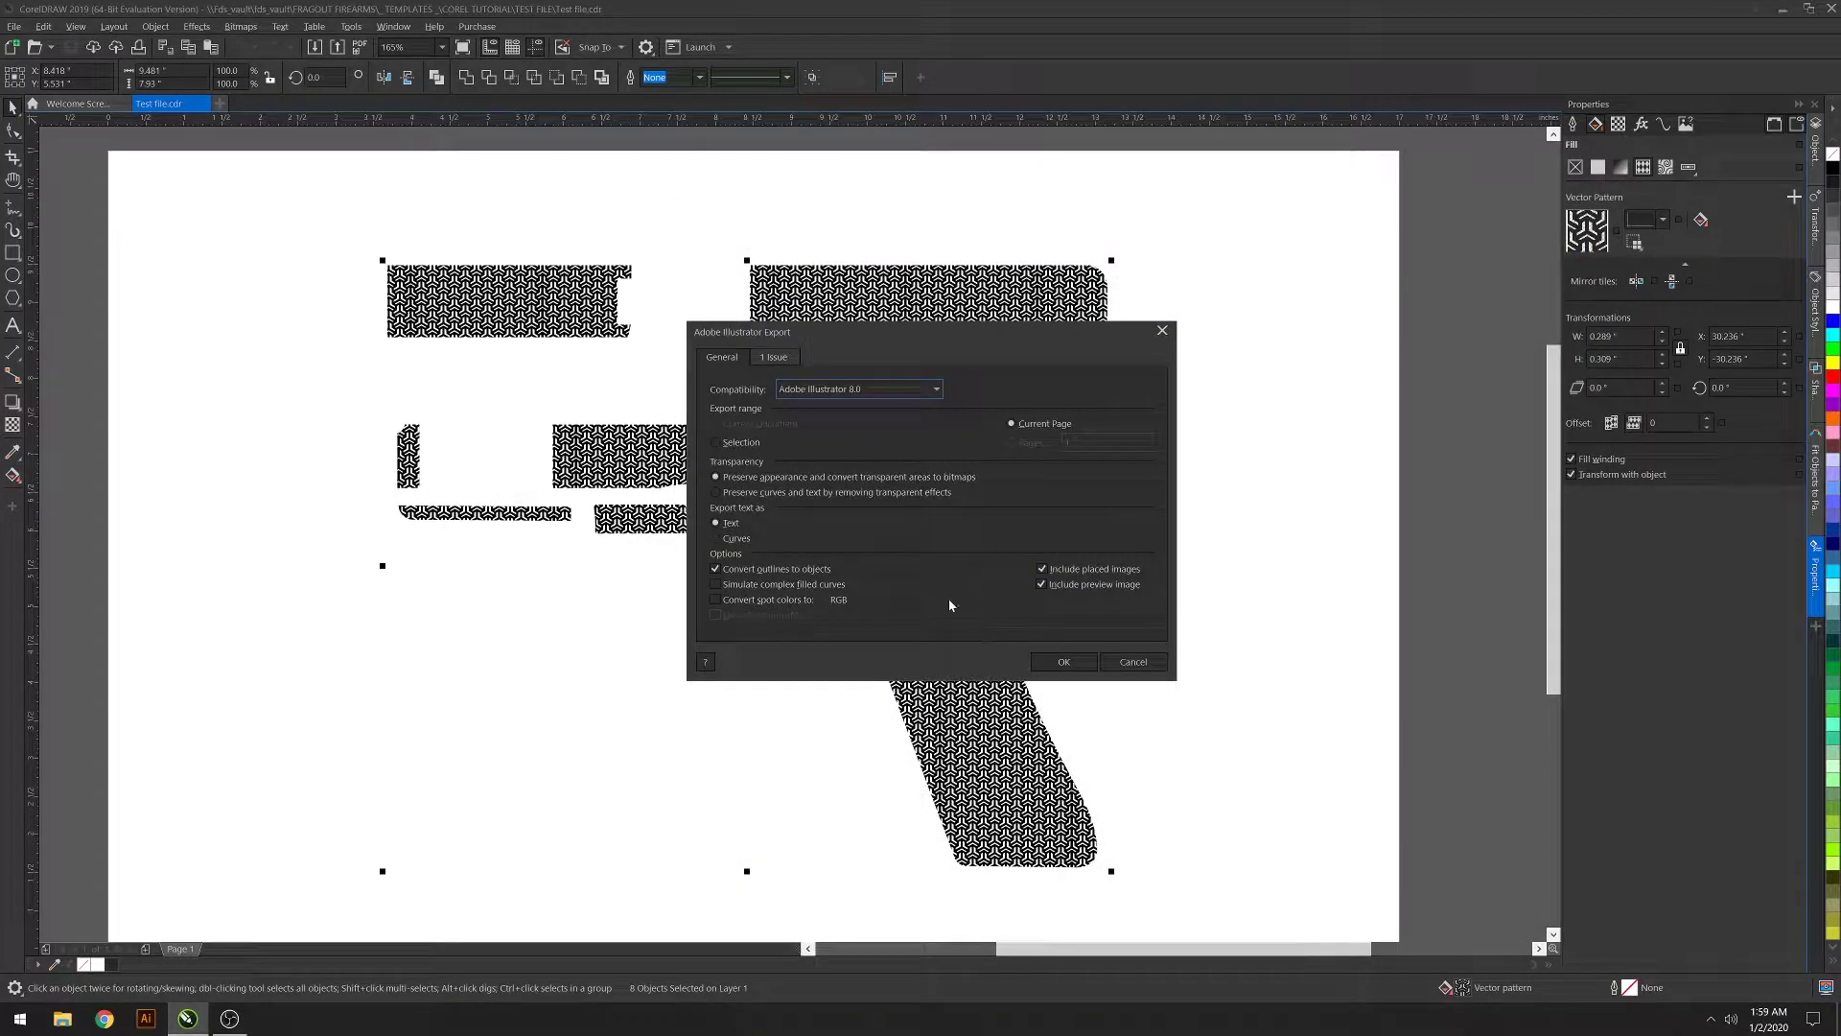
pyautogui.click(1062, 661)
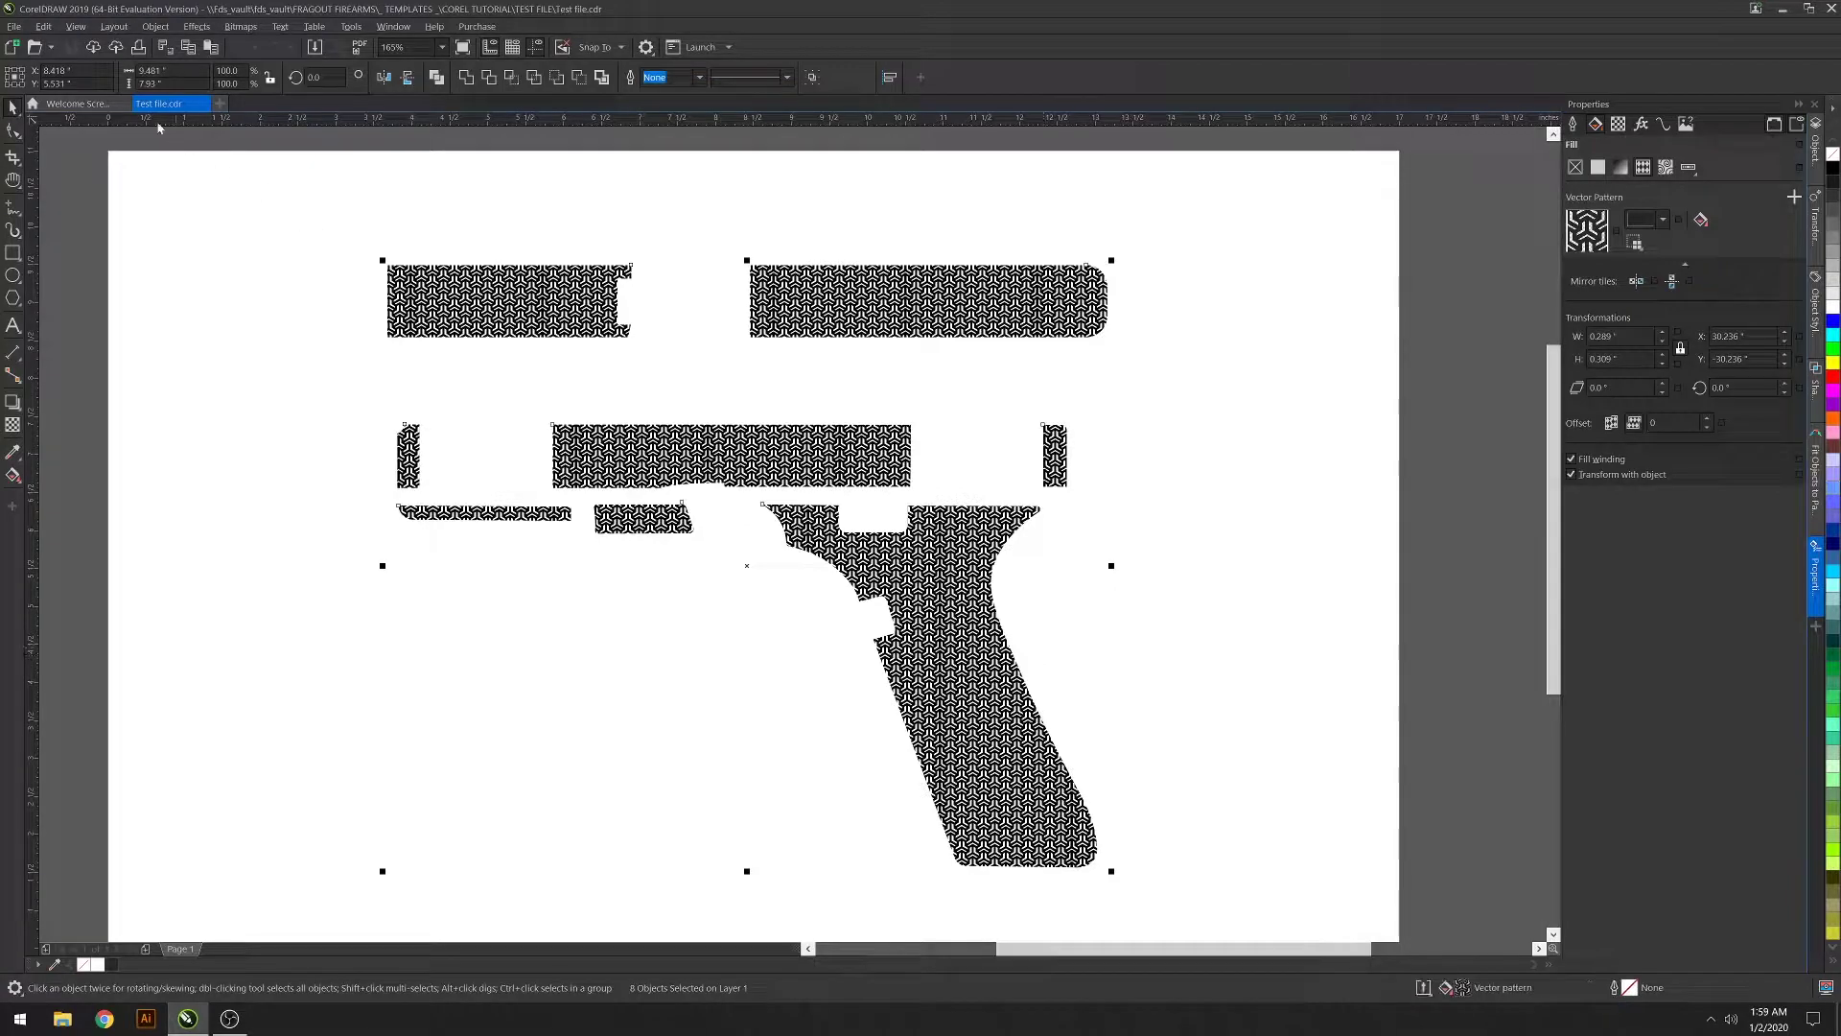
# Close Test file.cdr and reopen the exported 'Test file' from New folder
pyautogui.click(213, 103)
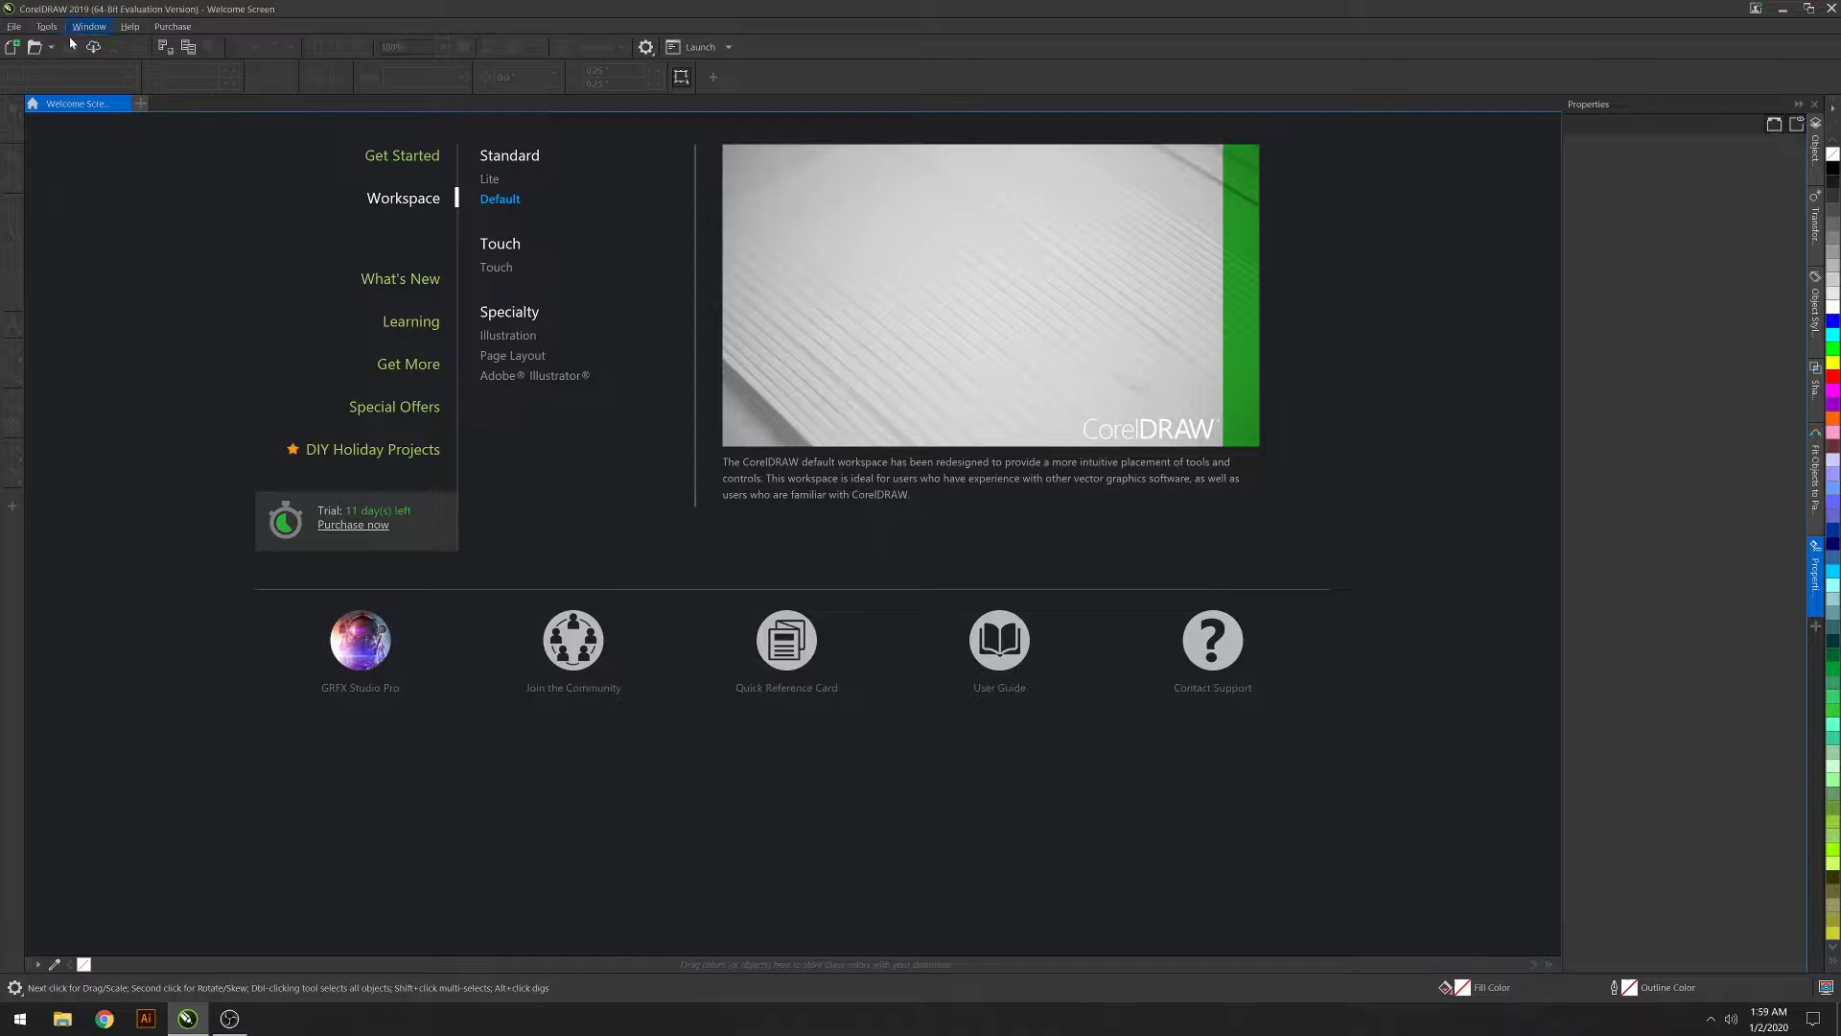
pyautogui.click(13, 26)
pyautogui.click(55, 80)
pyautogui.click(342, 129)
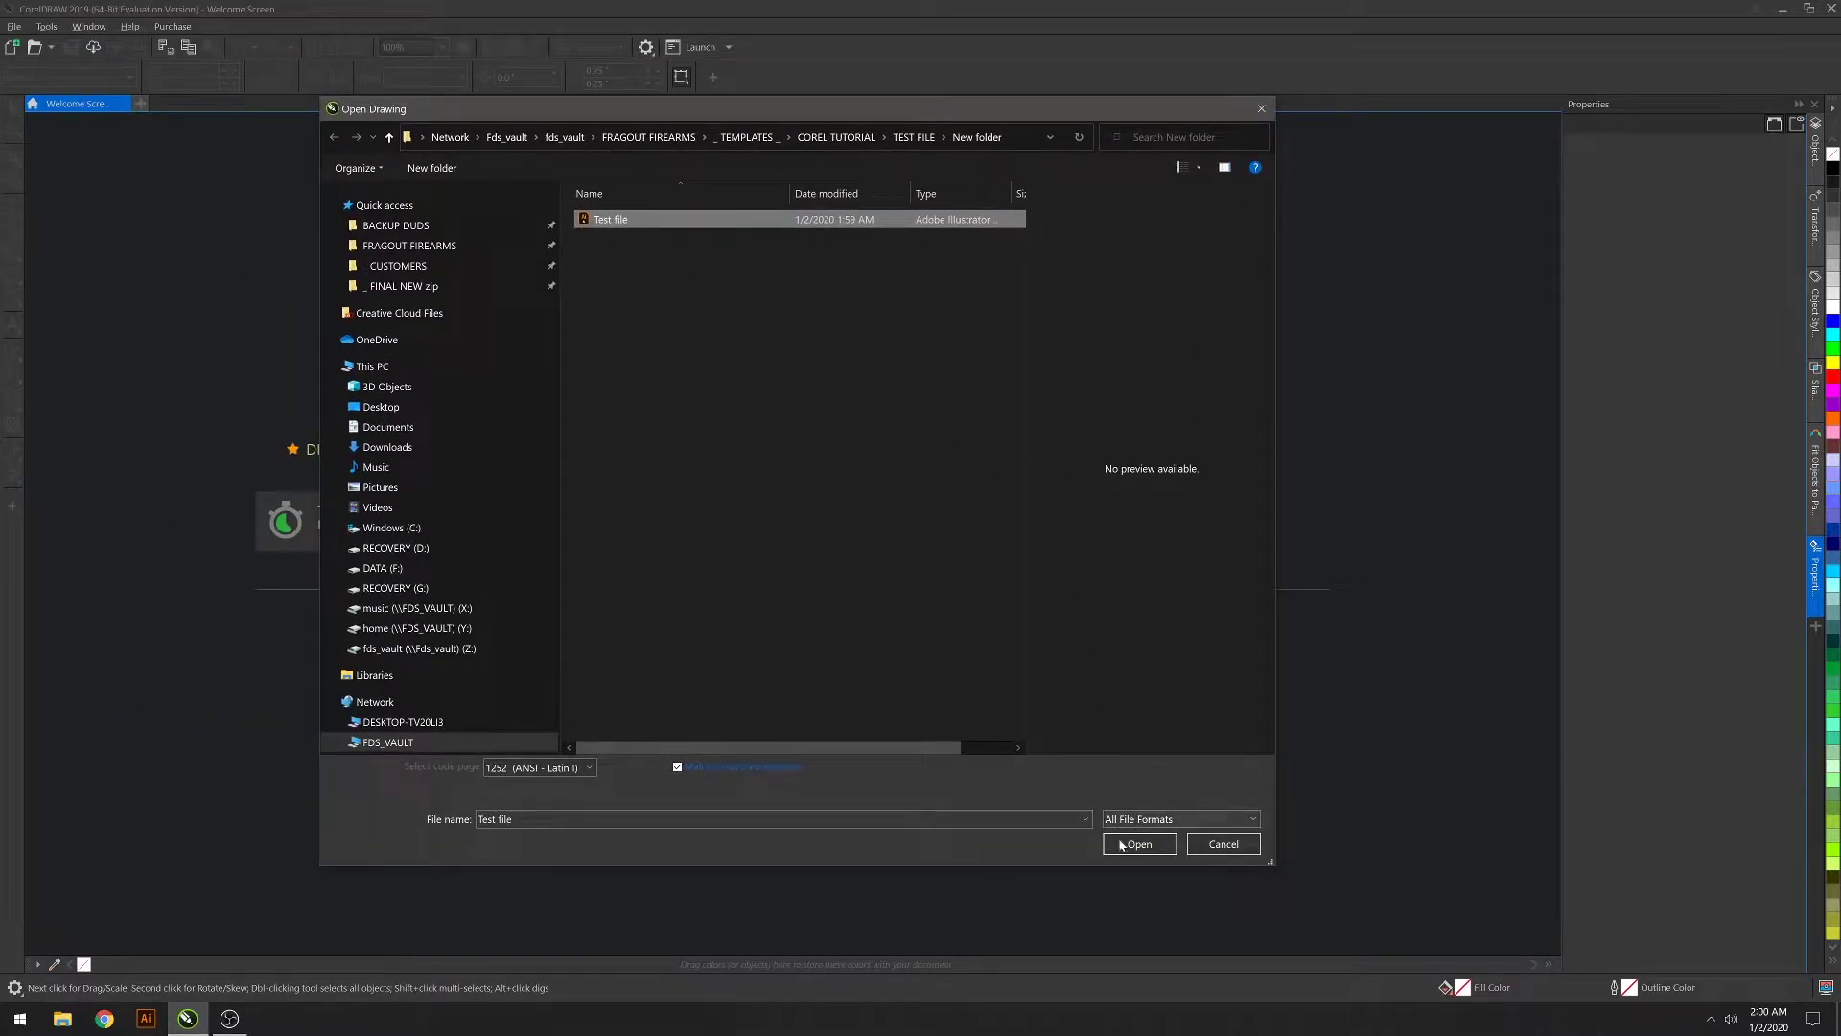
pyautogui.click(1138, 844)
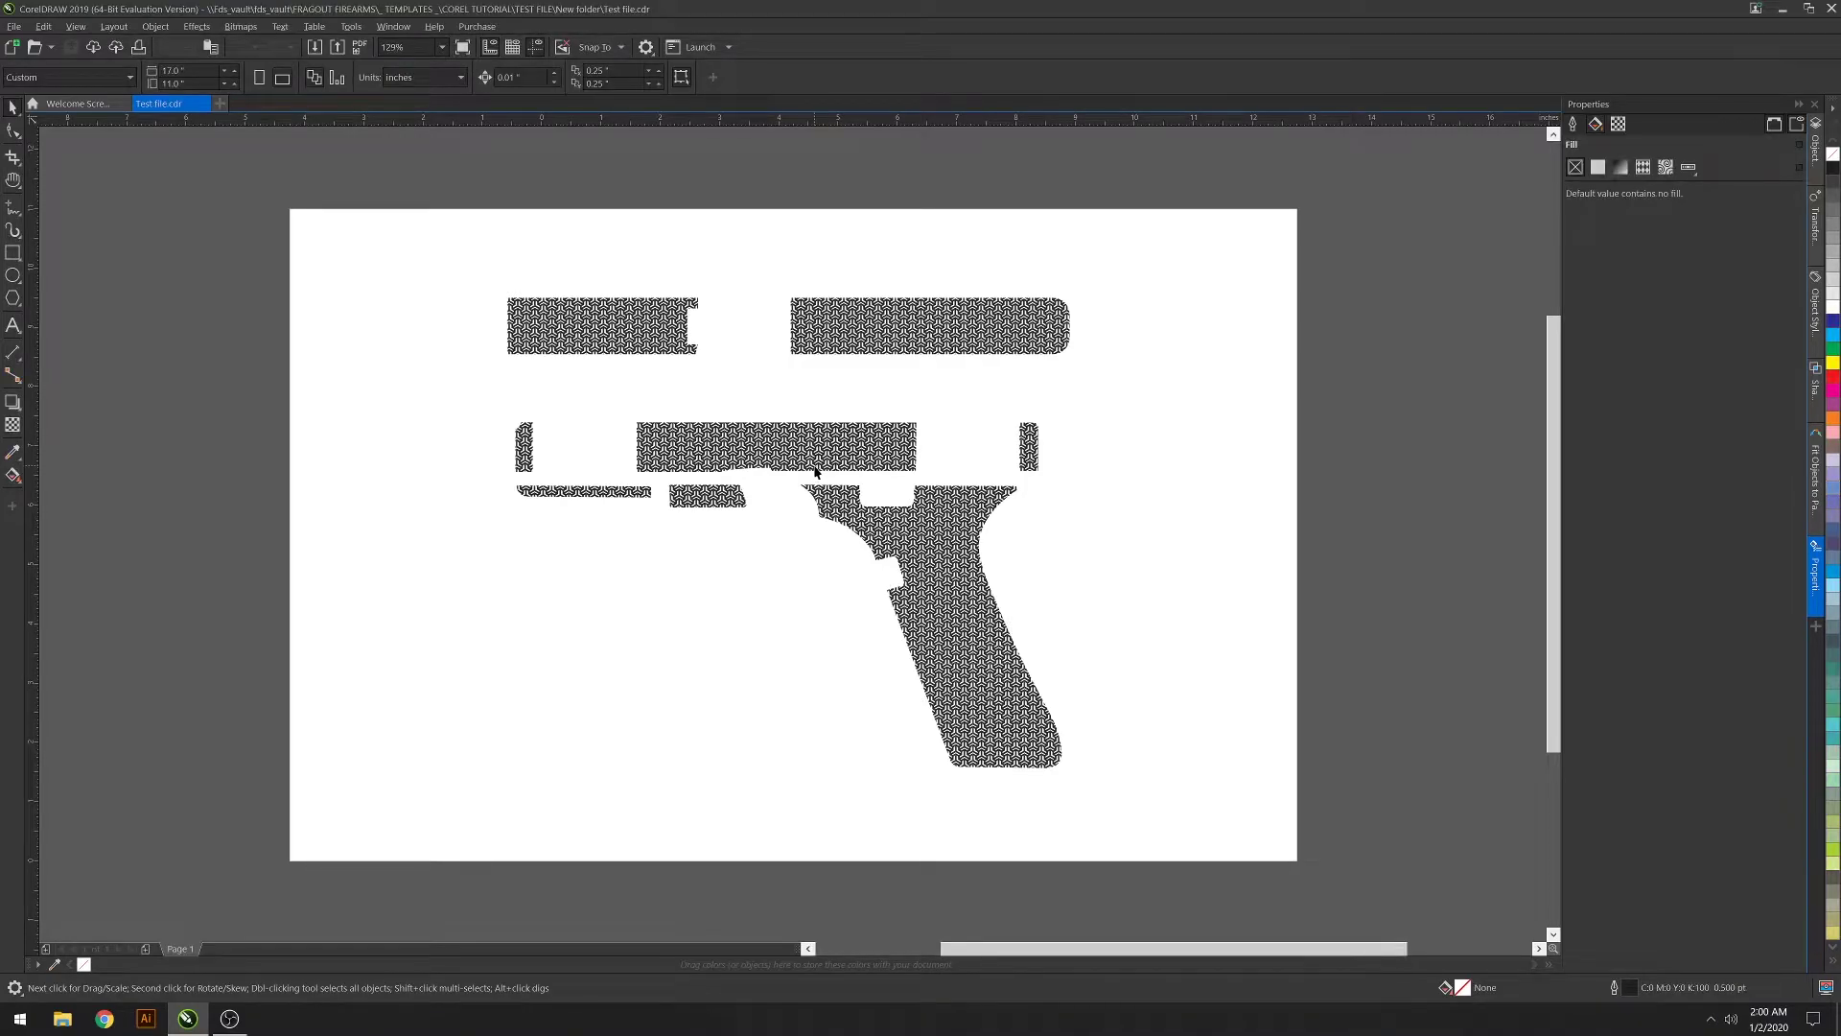
pyautogui.scroll(2, 801, 489)
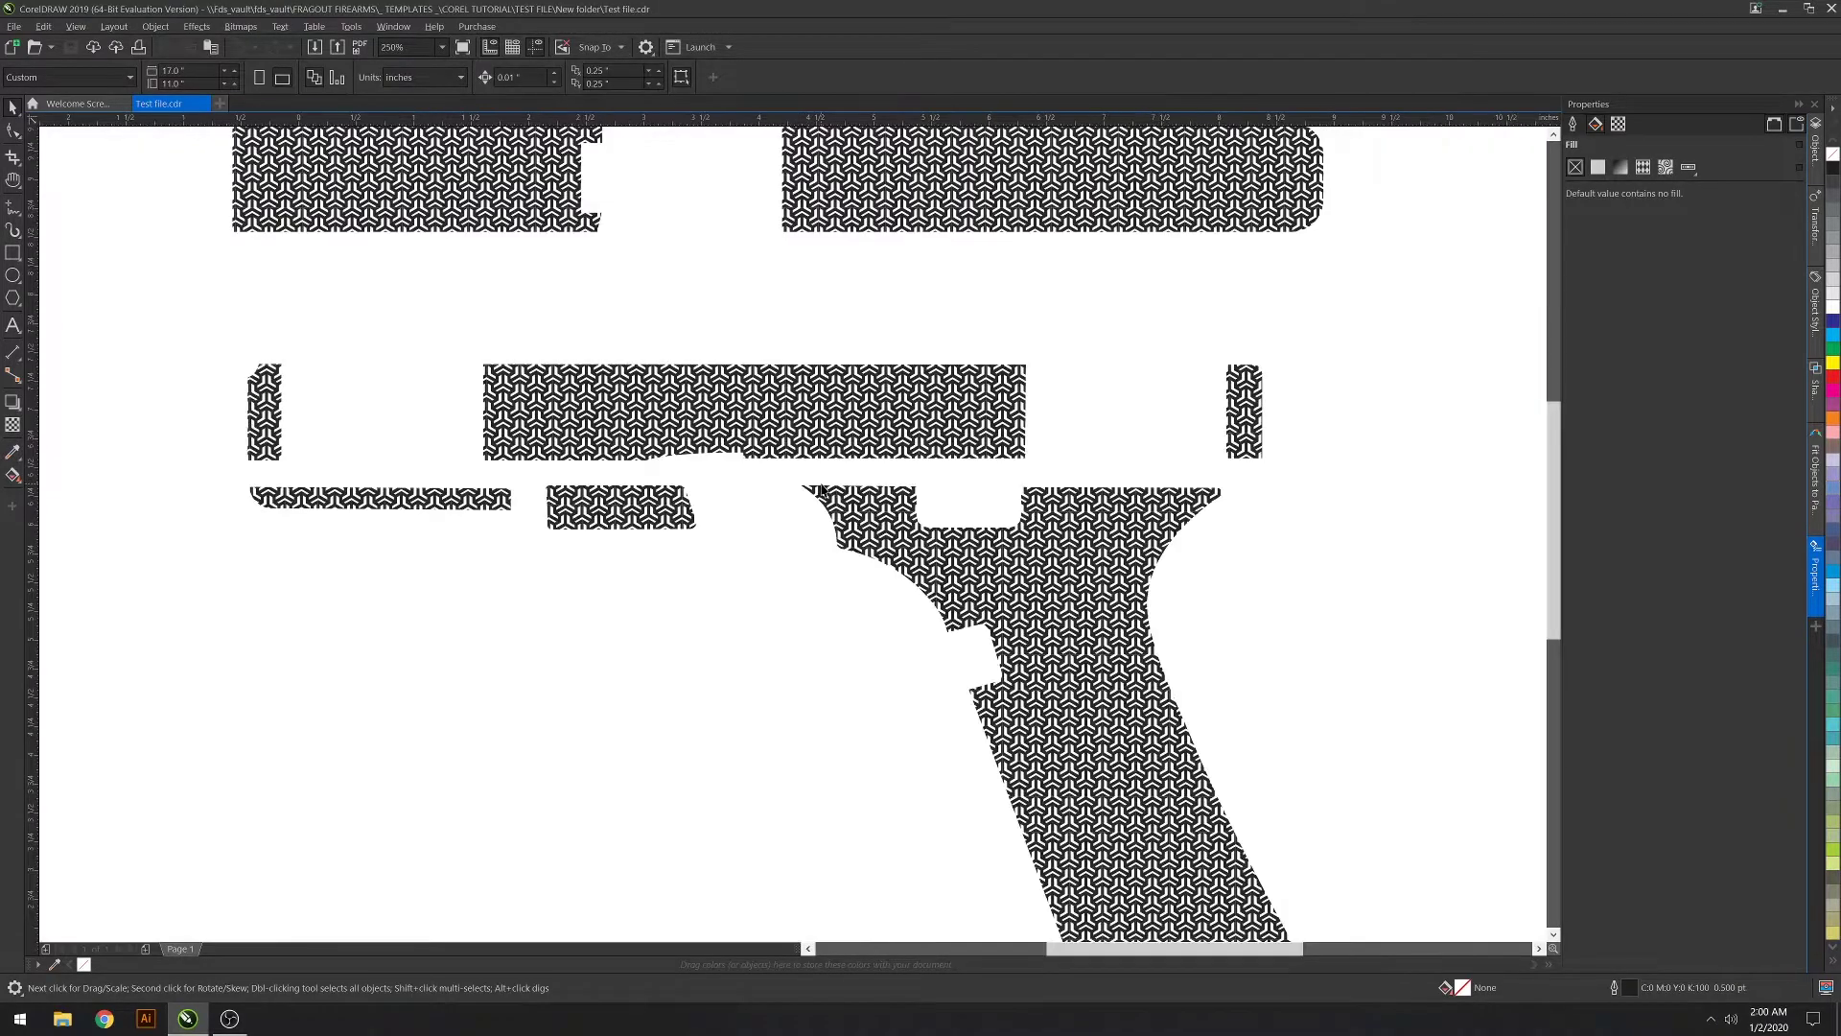
pyautogui.click(841, 434)
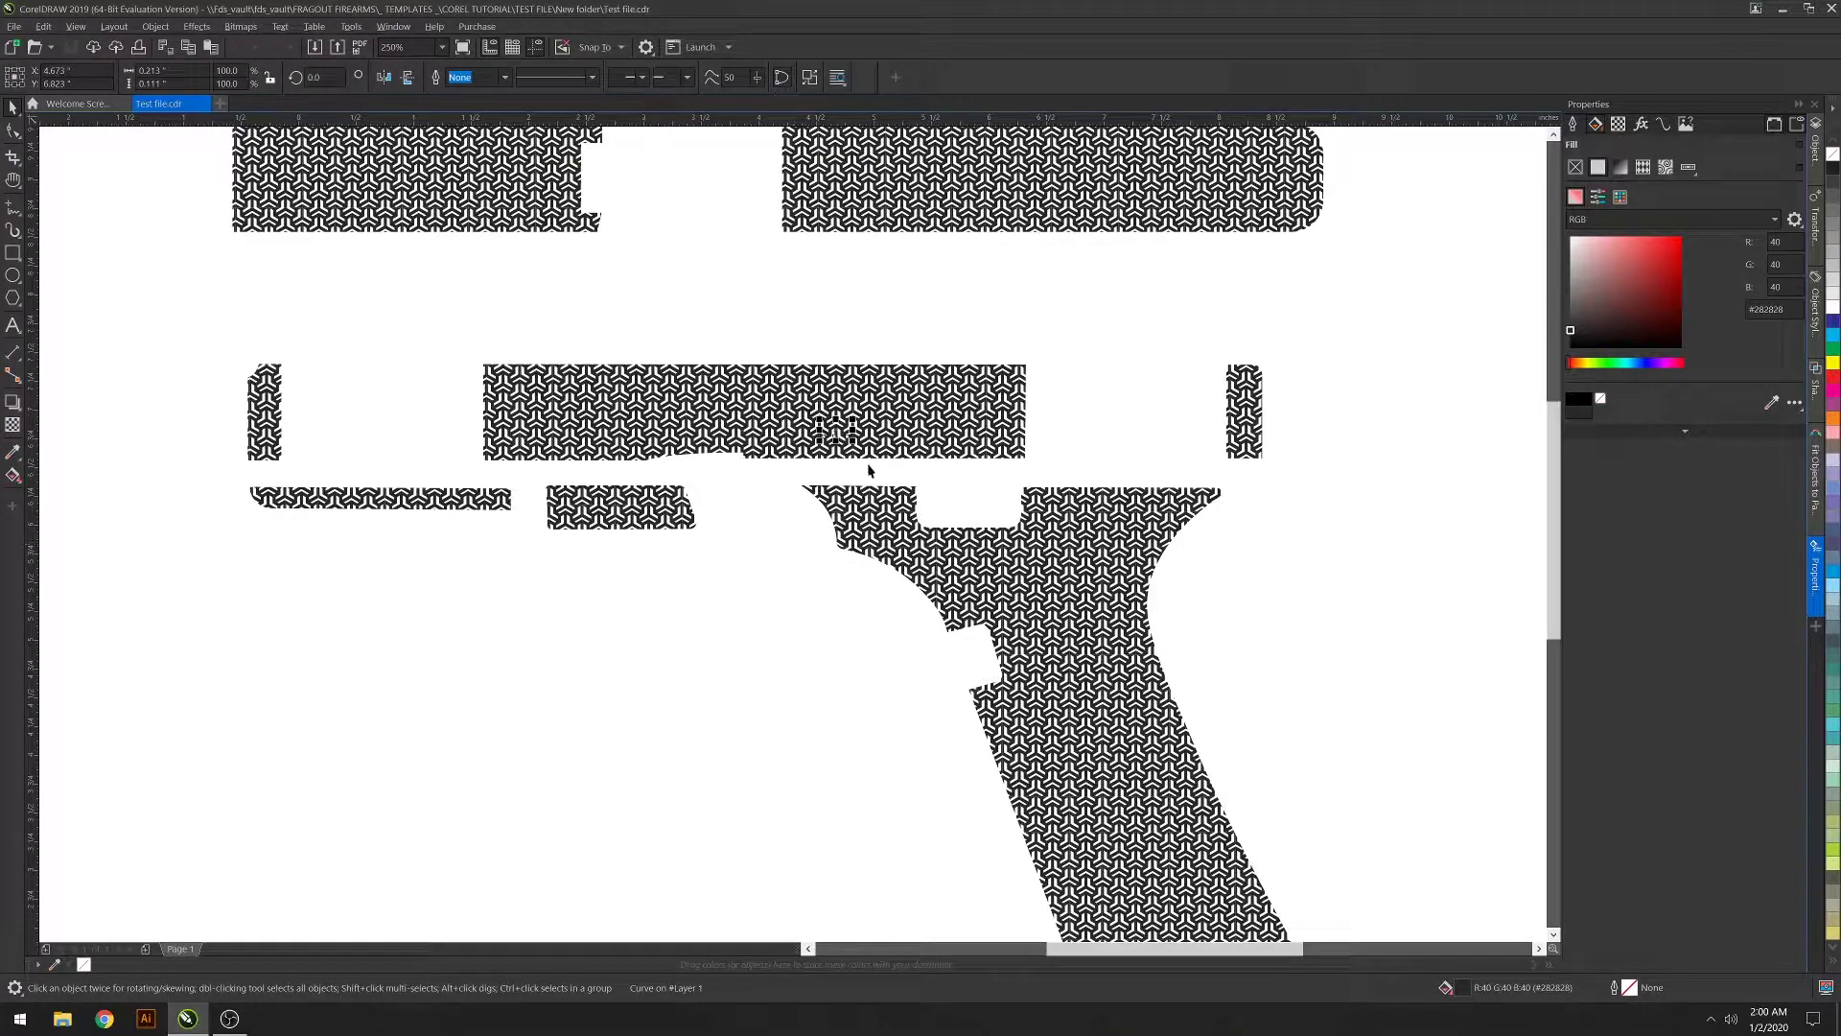
pyautogui.scroll(2, 859, 464)
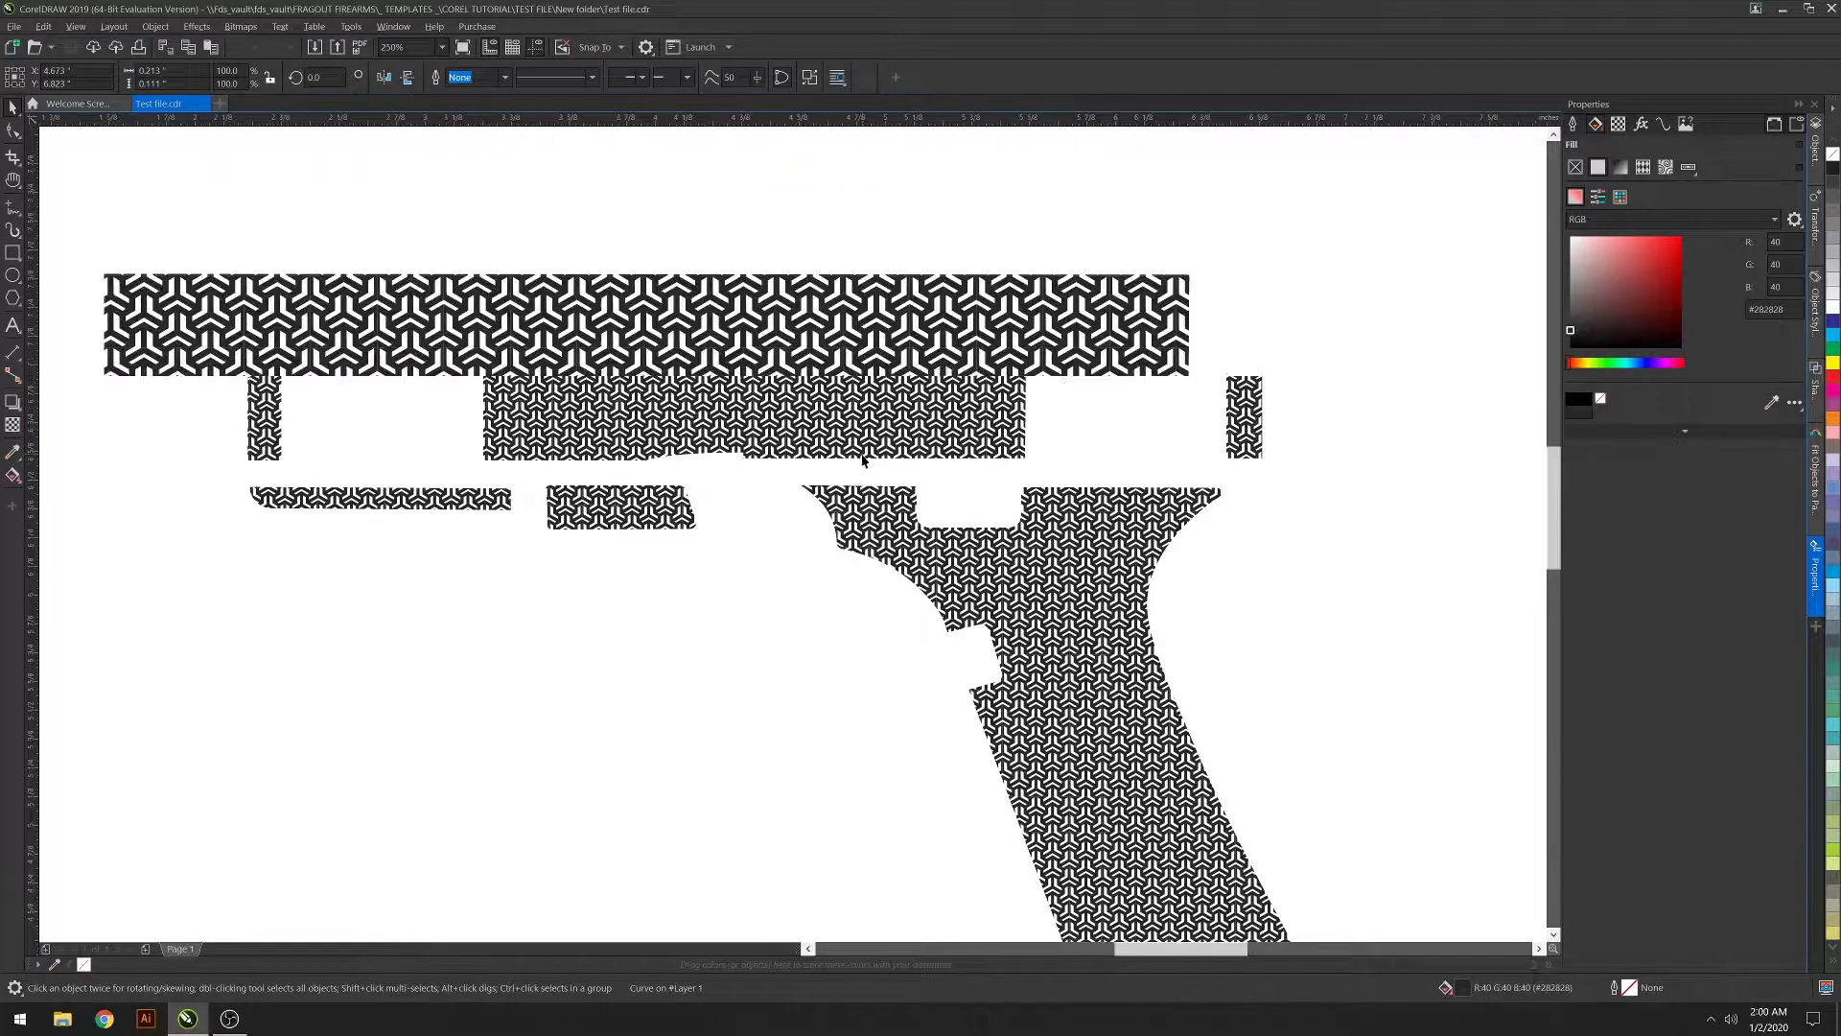
pyautogui.scroll(4, 844, 391)
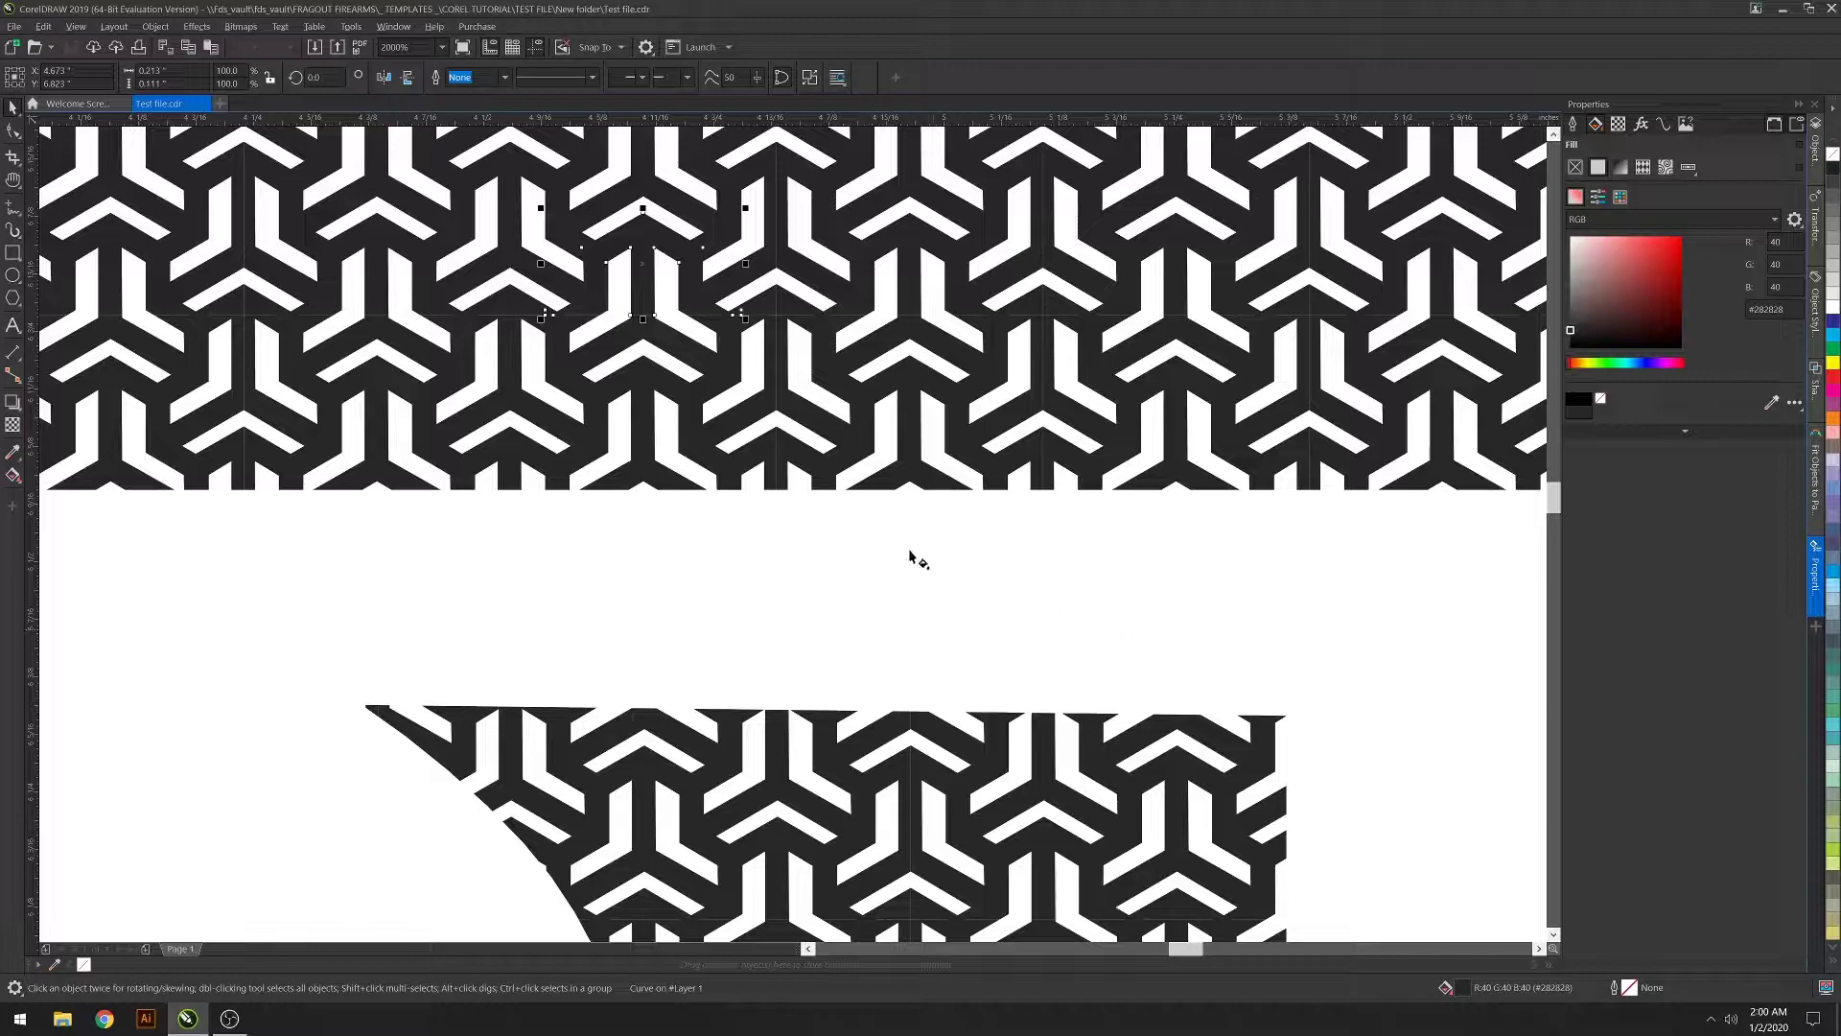
pyautogui.press('g')
pyautogui.click(873, 415)
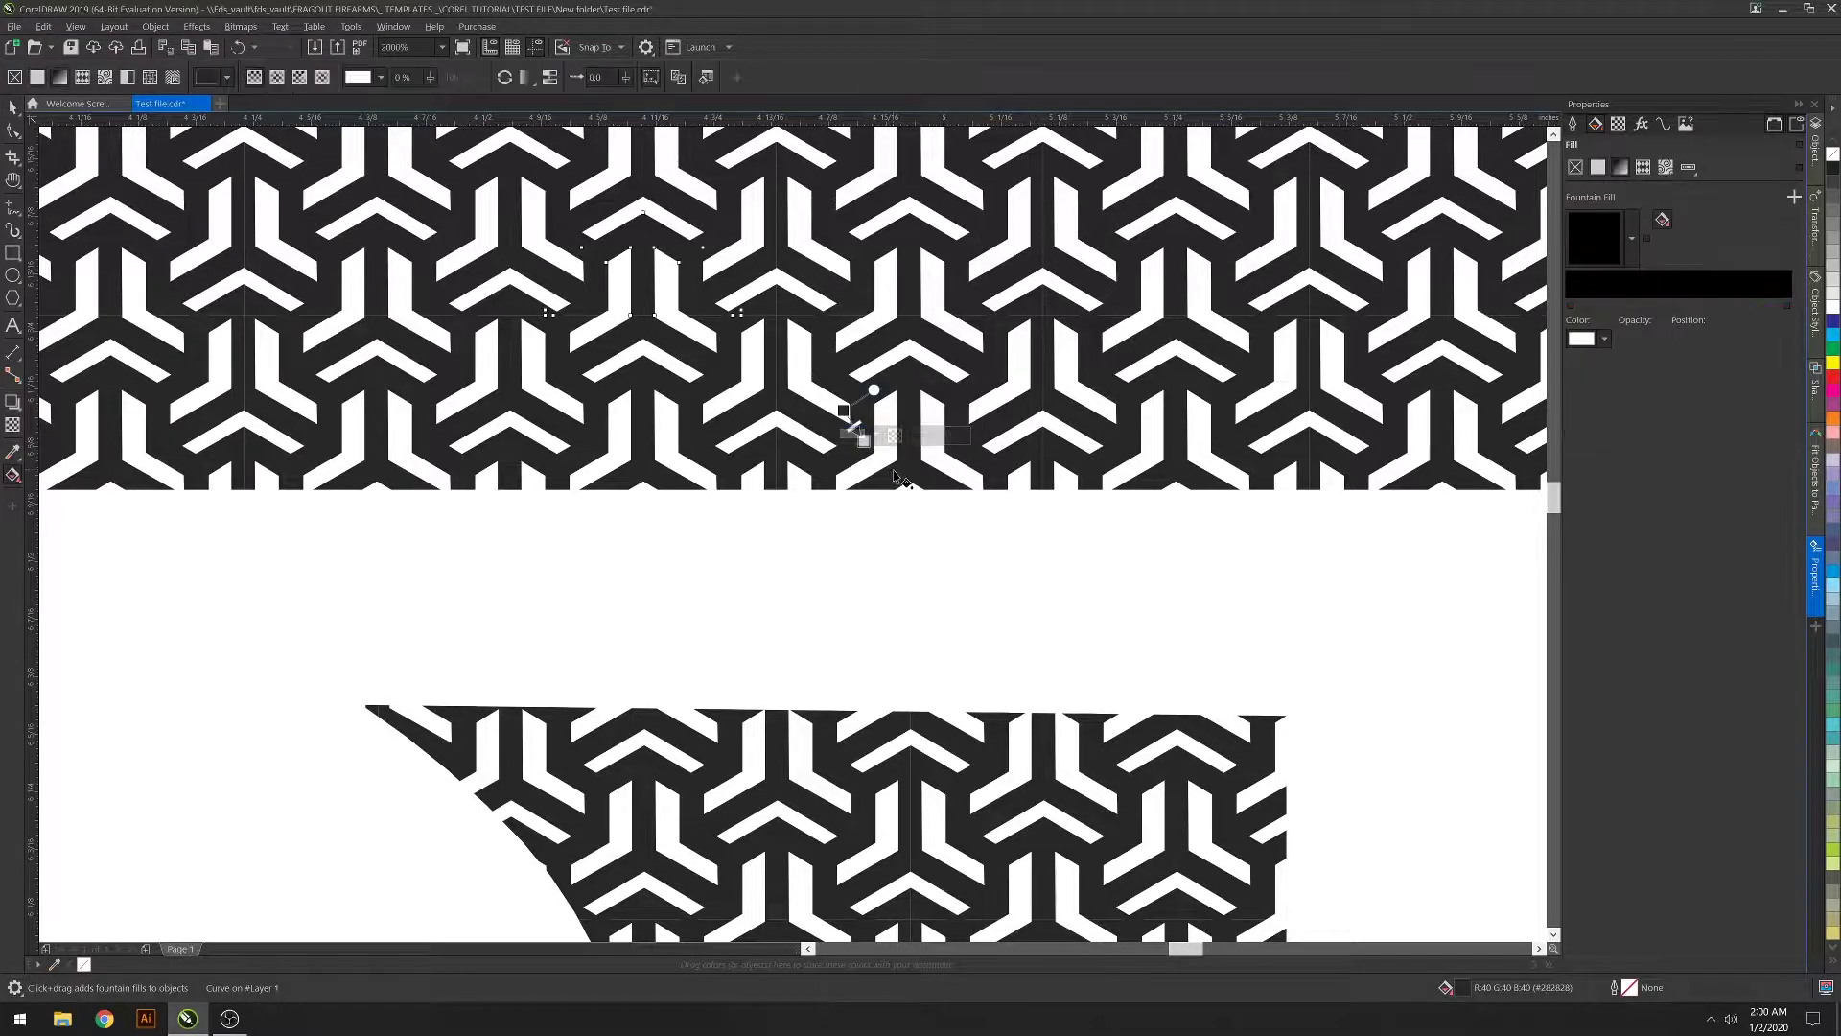
pyautogui.press('space')
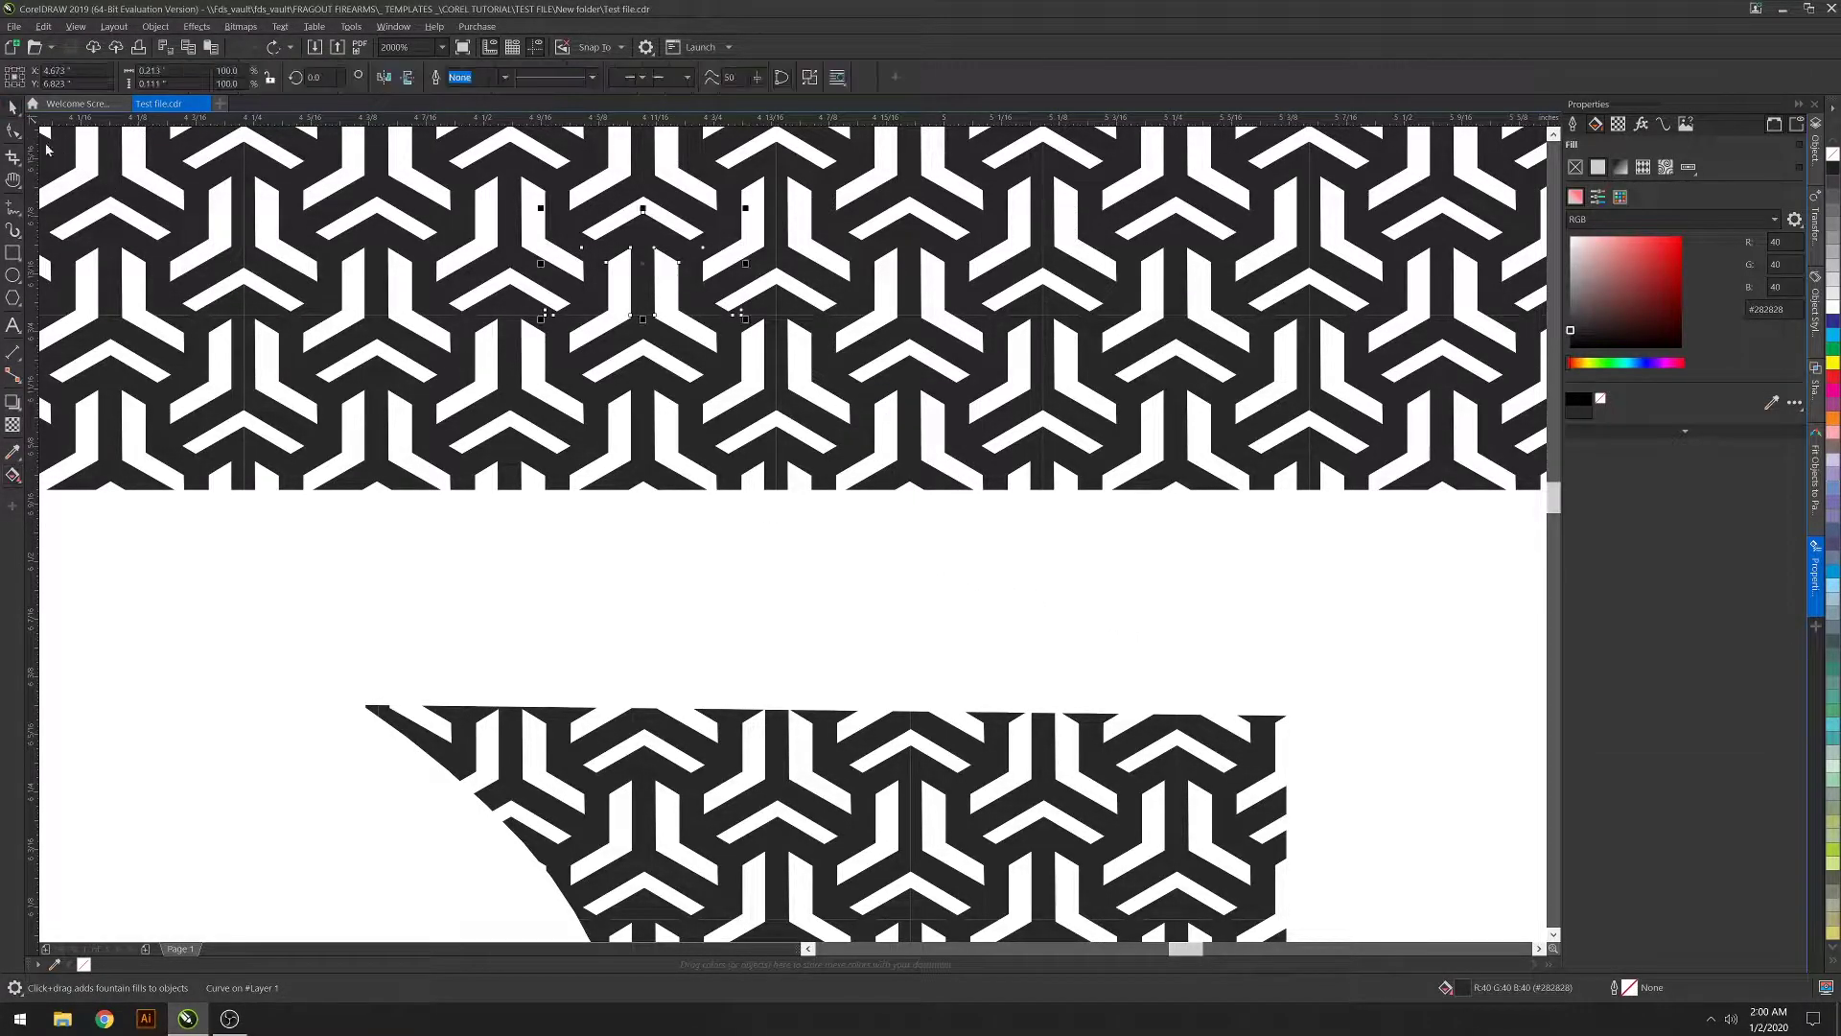
pyautogui.press('h')
pyautogui.moveTo(830, 601); pyautogui.dragTo(913, 754)
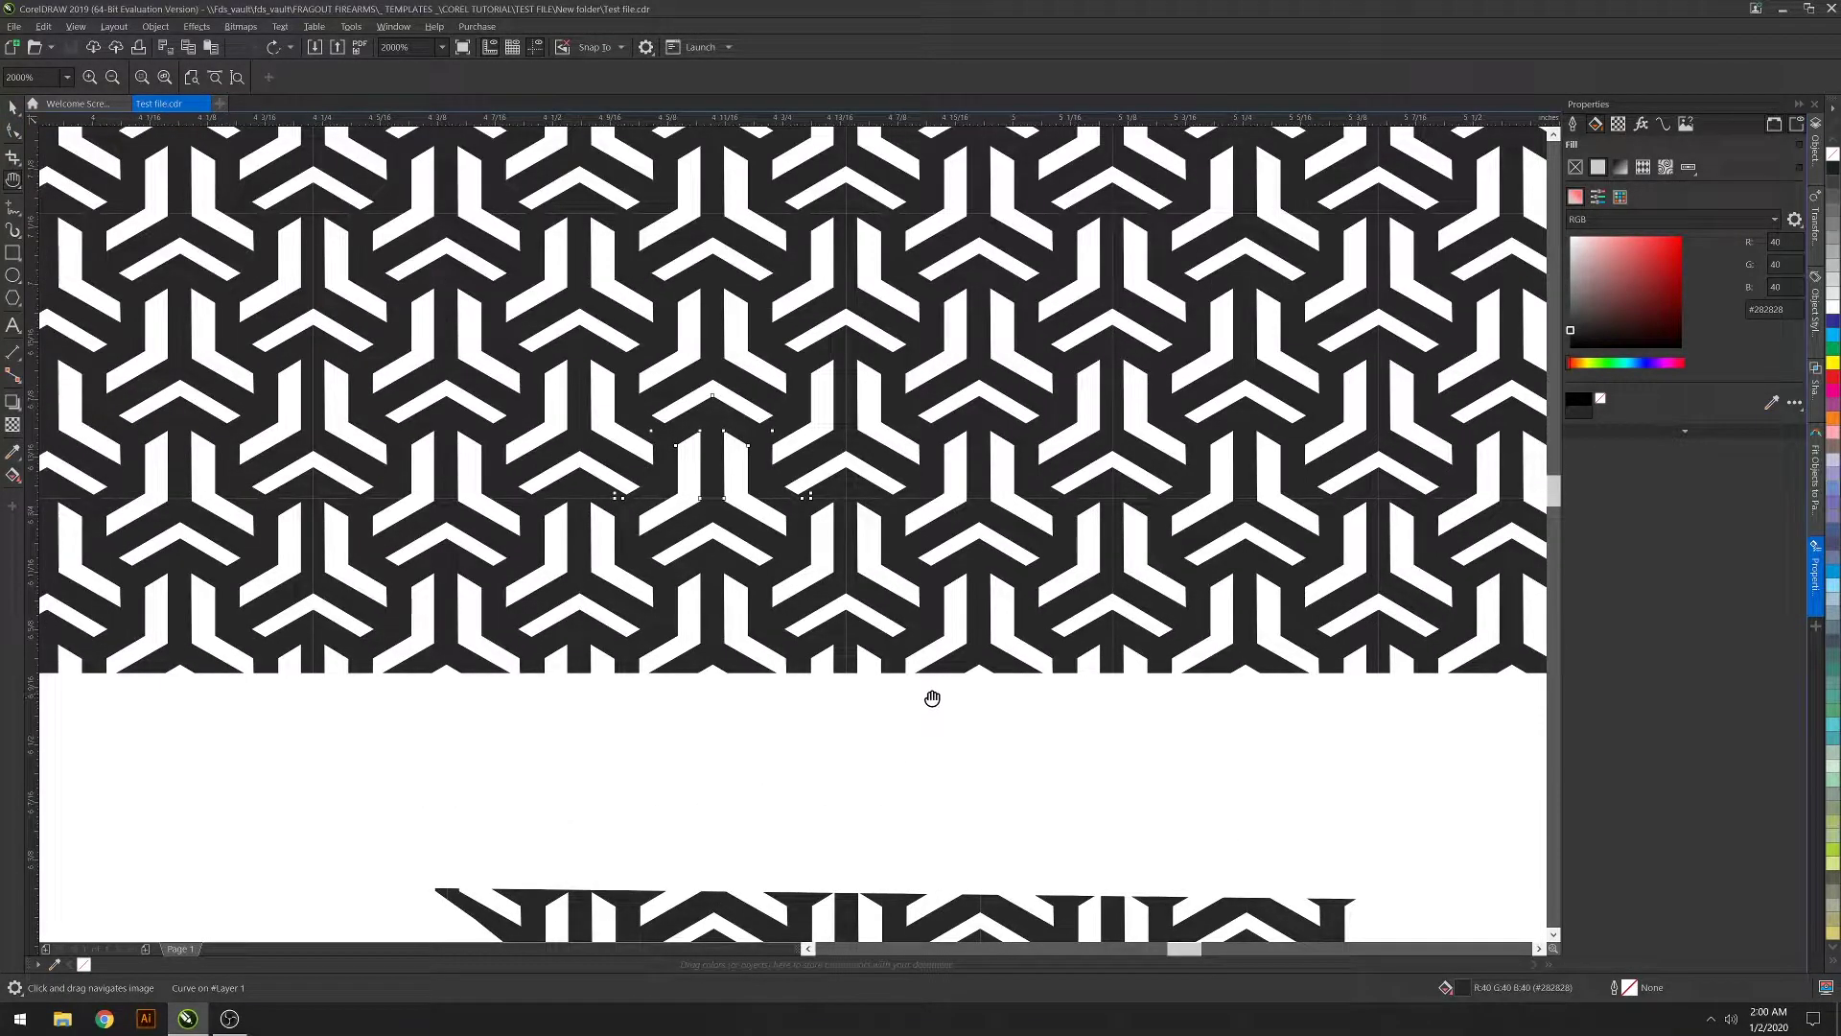
pyautogui.scroll(-1, 930, 696)
pyautogui.scroll(-1, 930, 691)
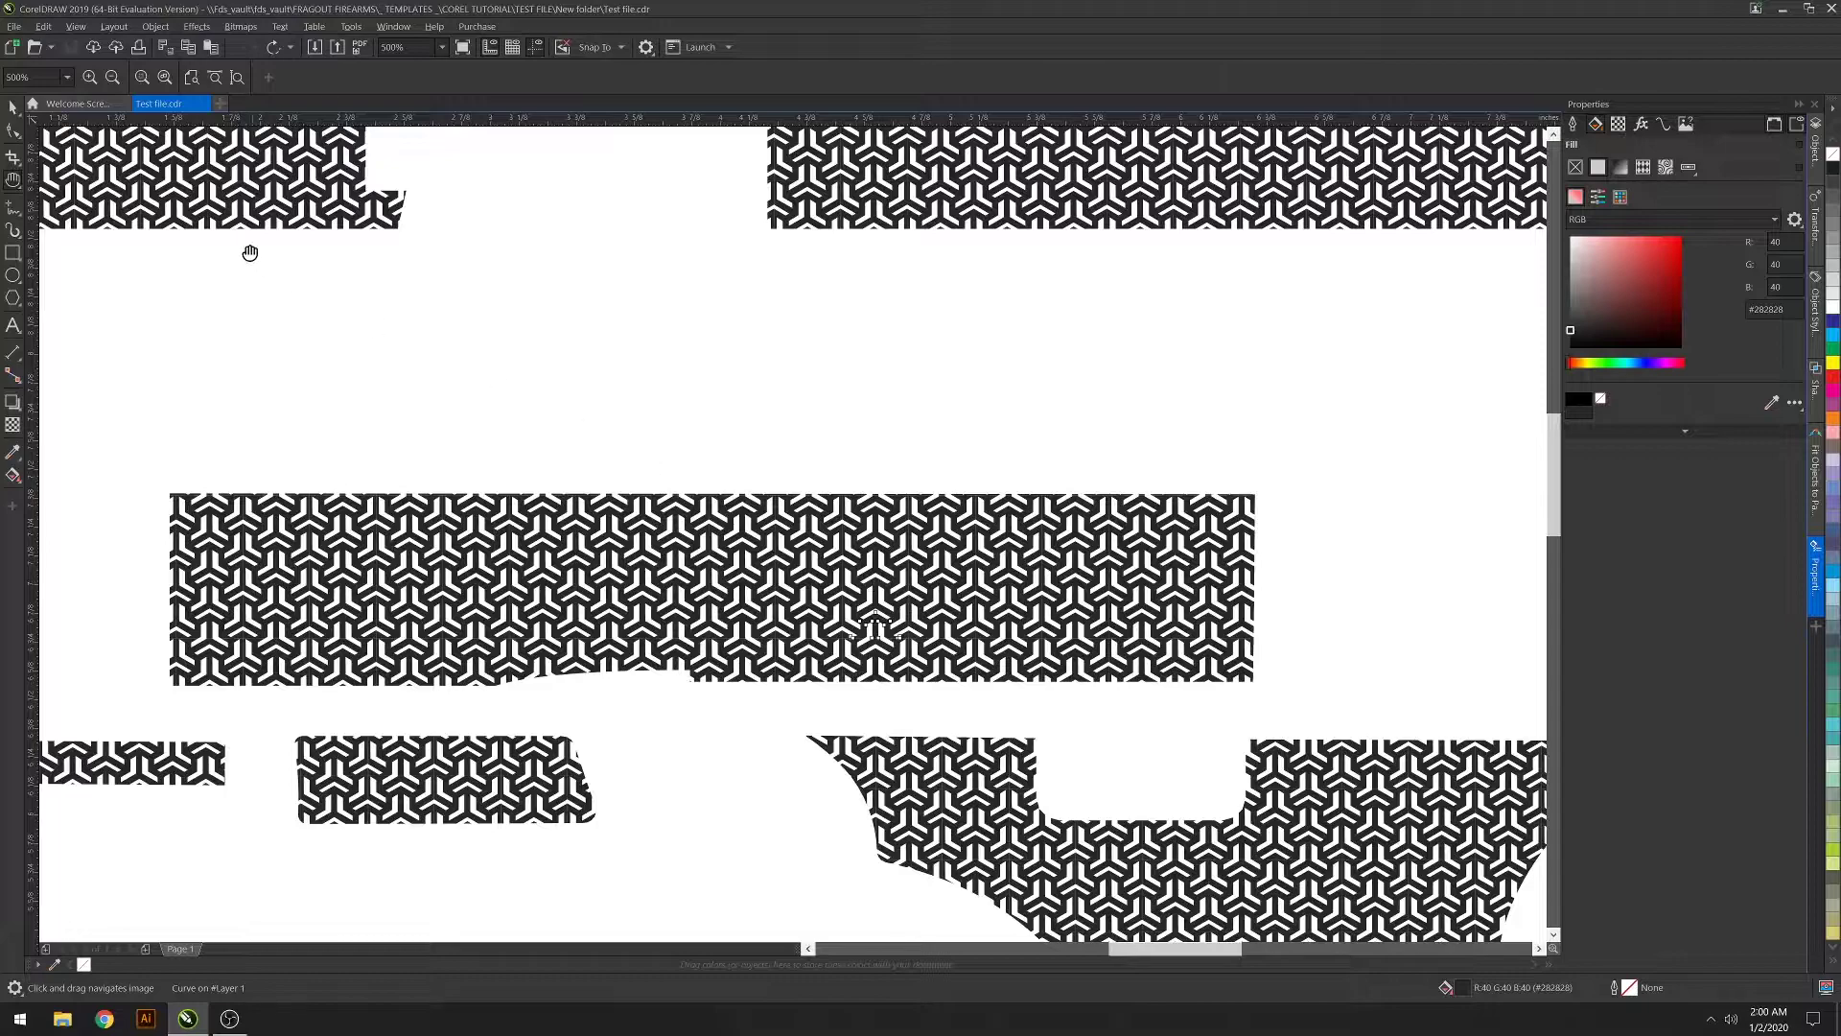
pyautogui.click(12, 108)
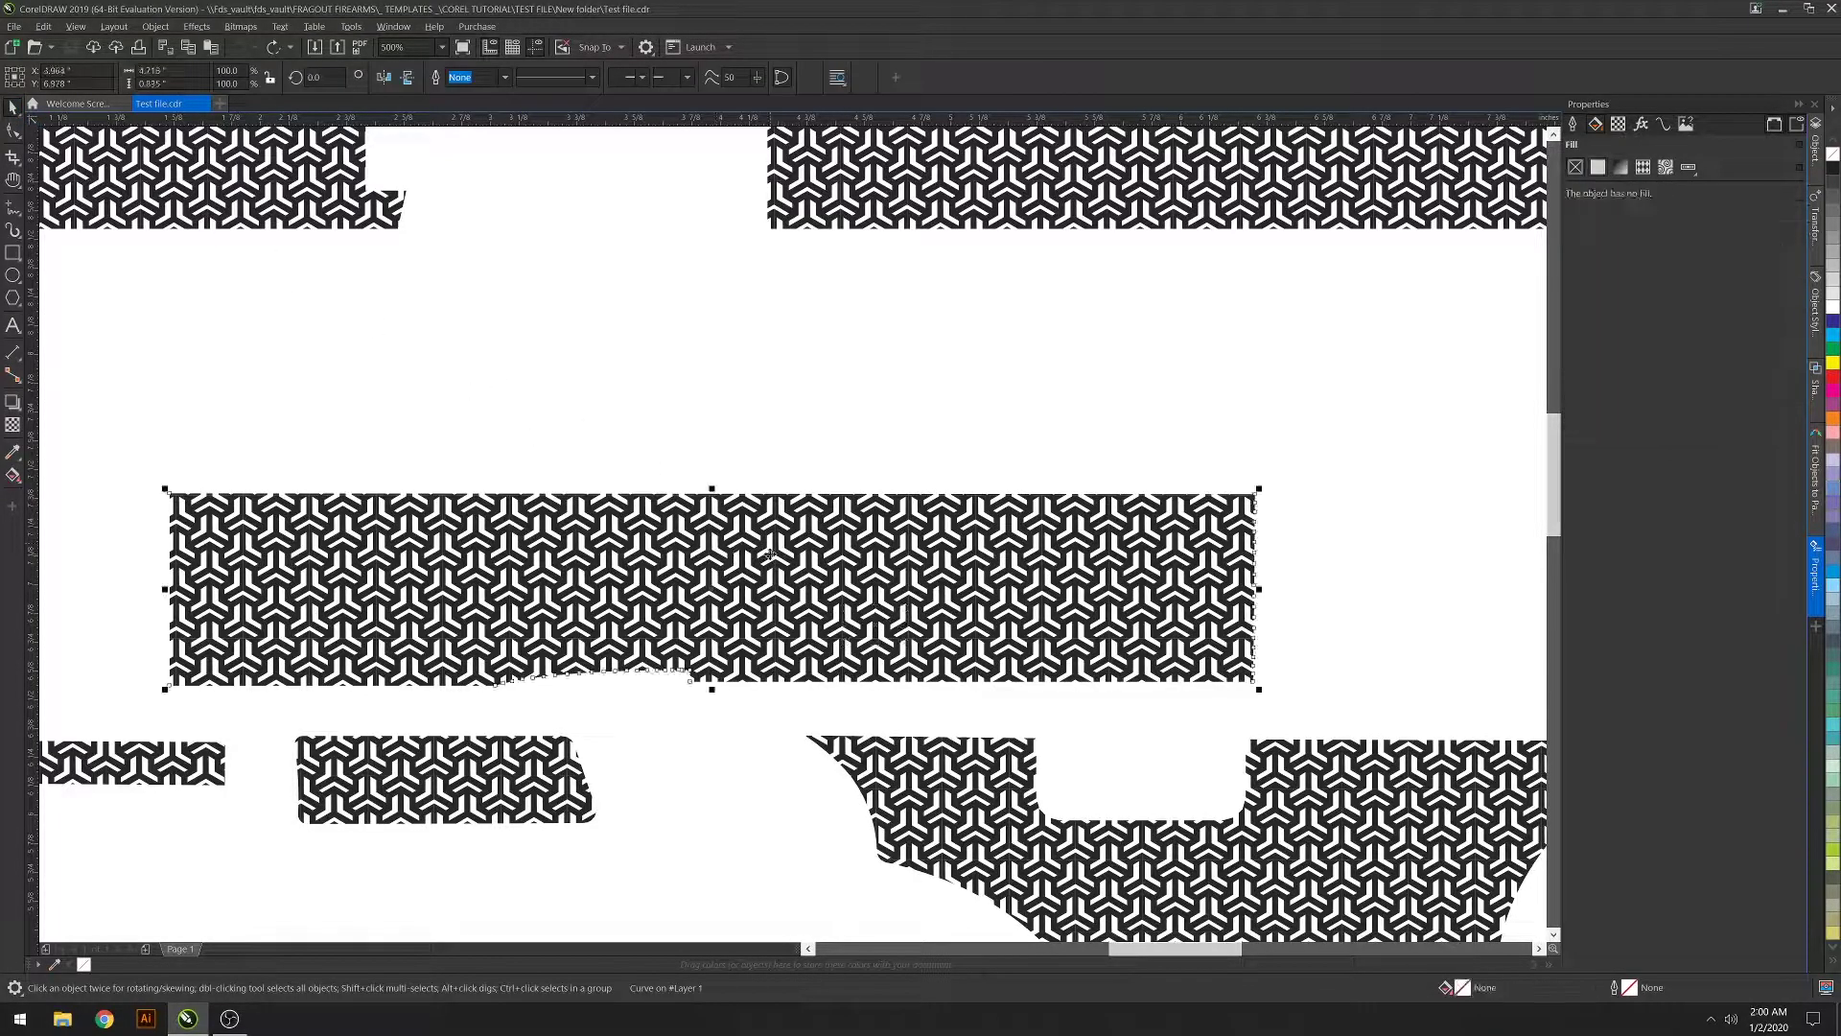
# Scale a tiny pattern shape up about fourfold, then delete the large slide pattern piece
pyautogui.click(856, 571)
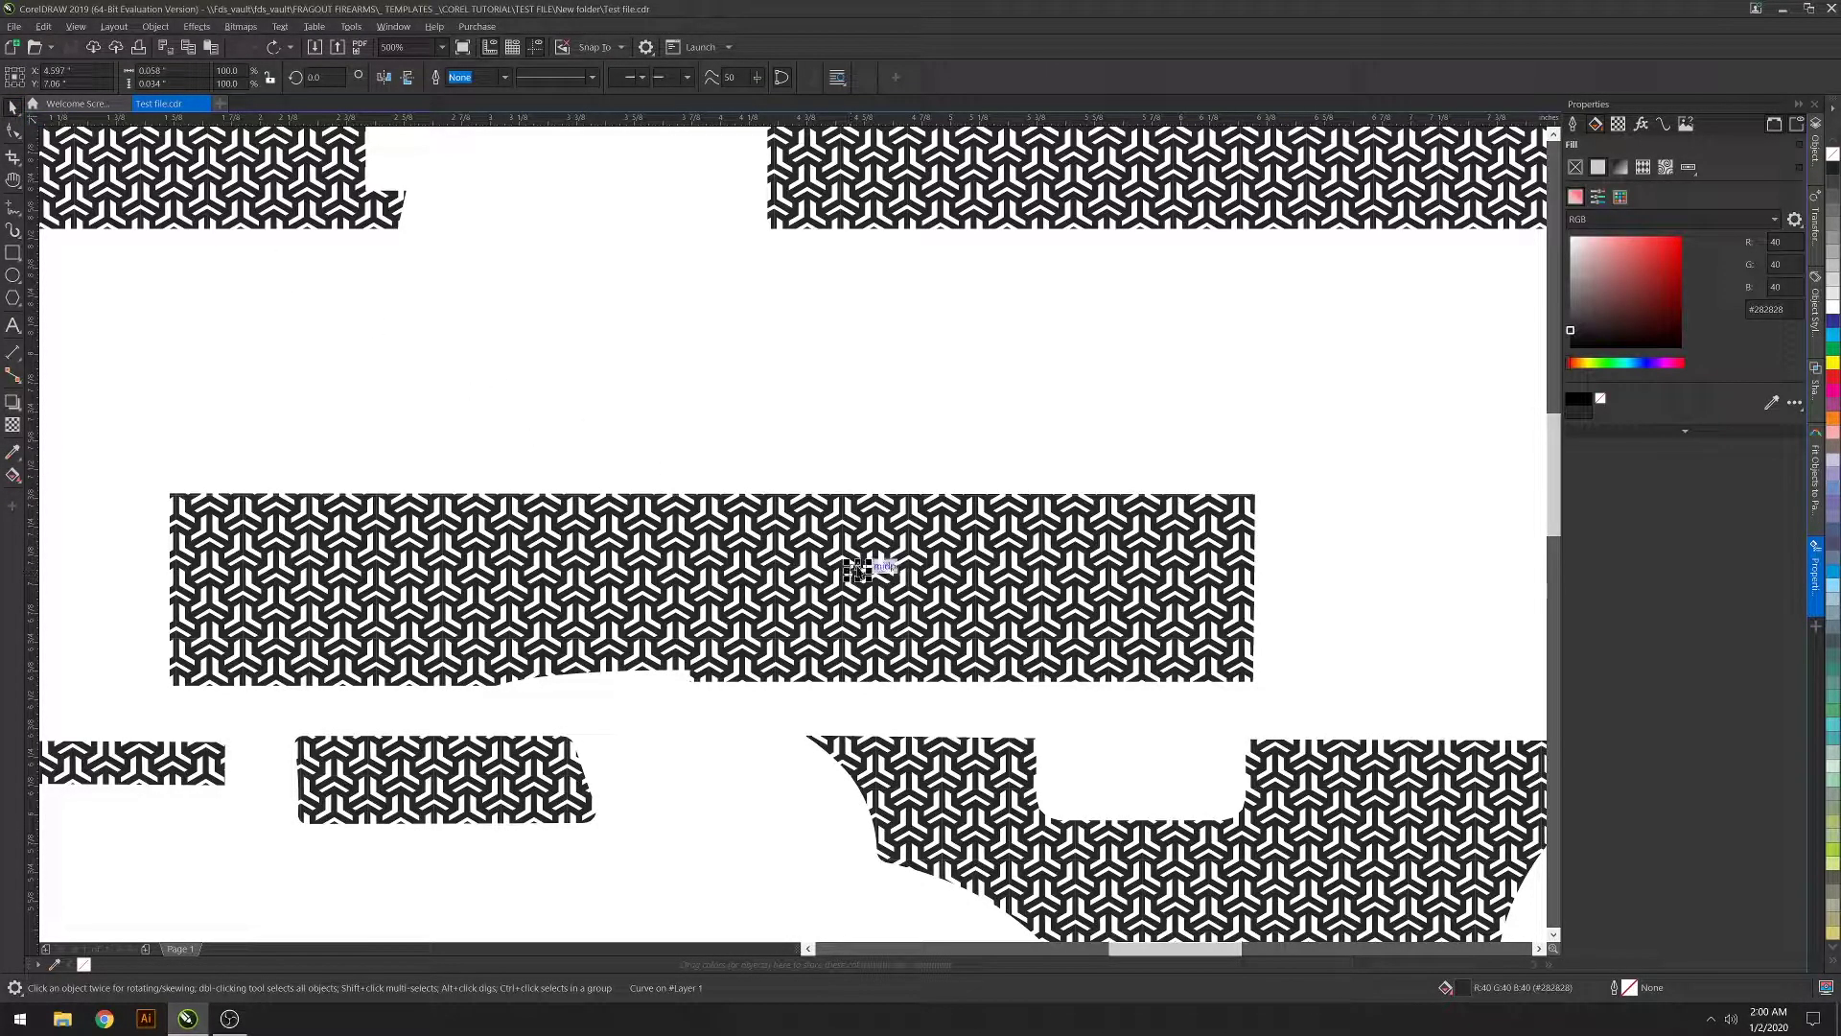
pyautogui.moveTo(856, 571); pyautogui.dragTo(909, 595)
pyautogui.click(947, 595)
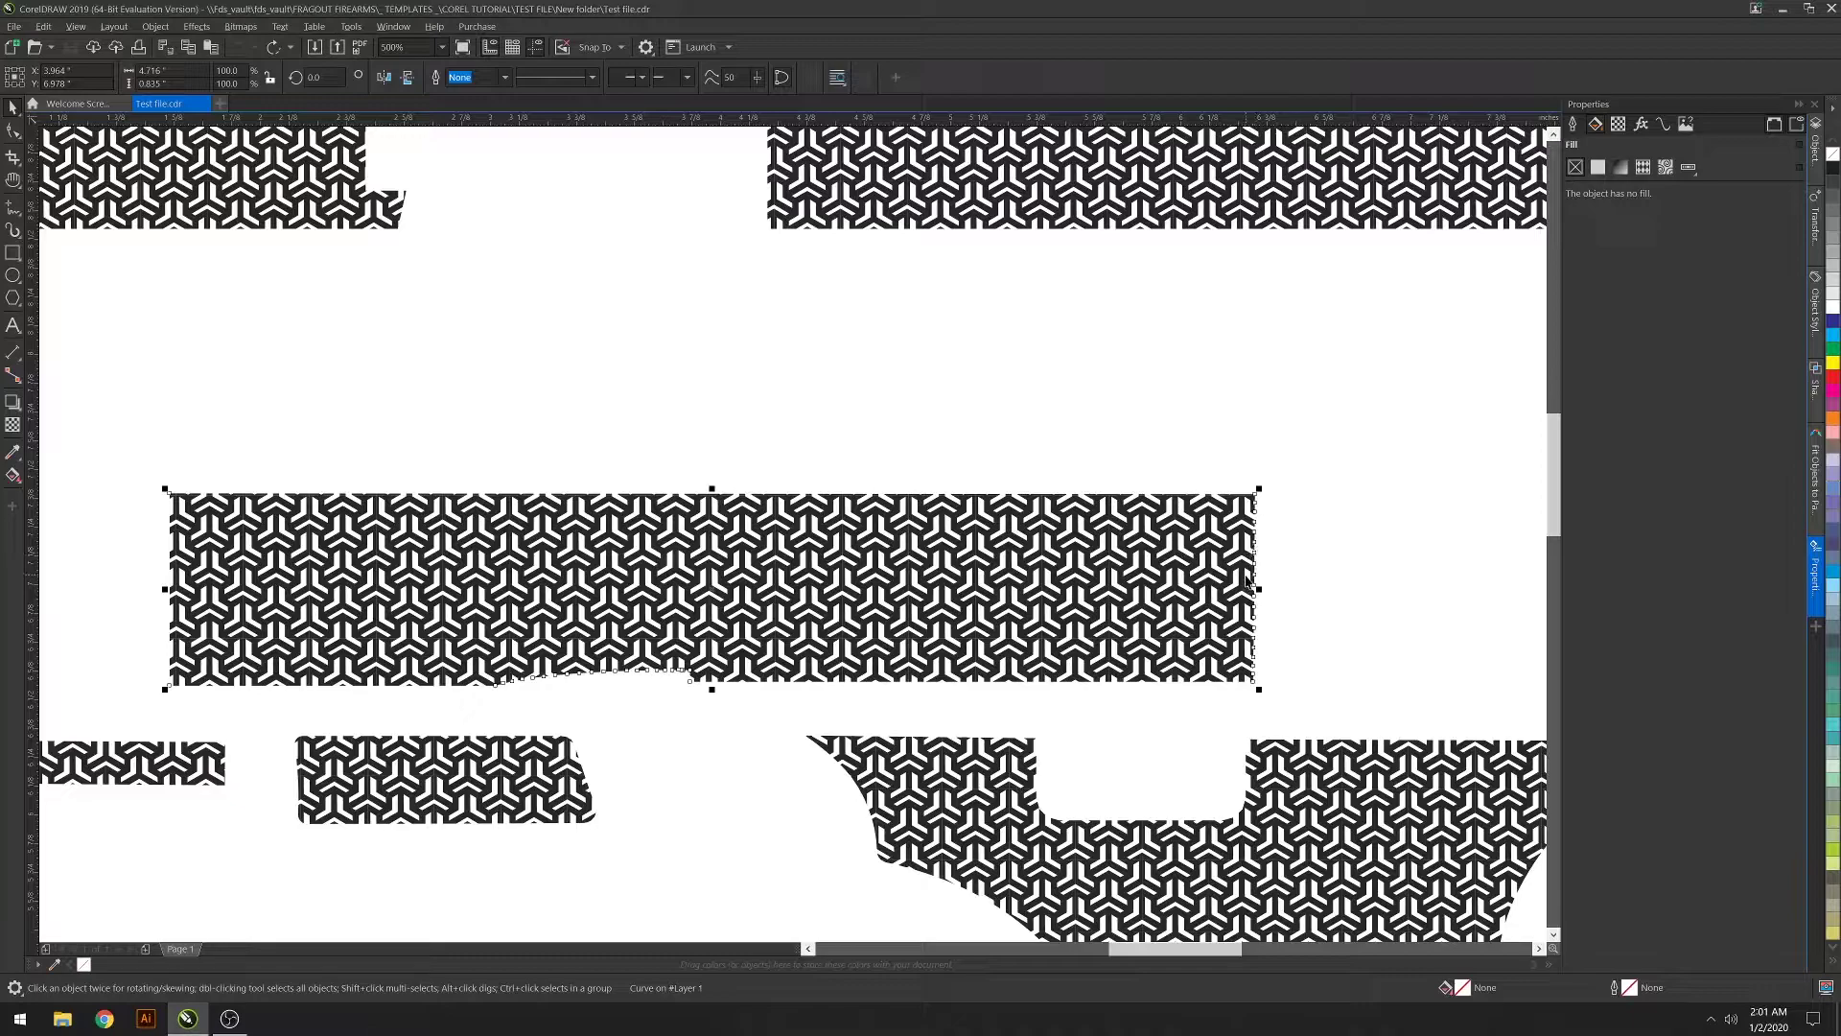
pyautogui.press('Delete')
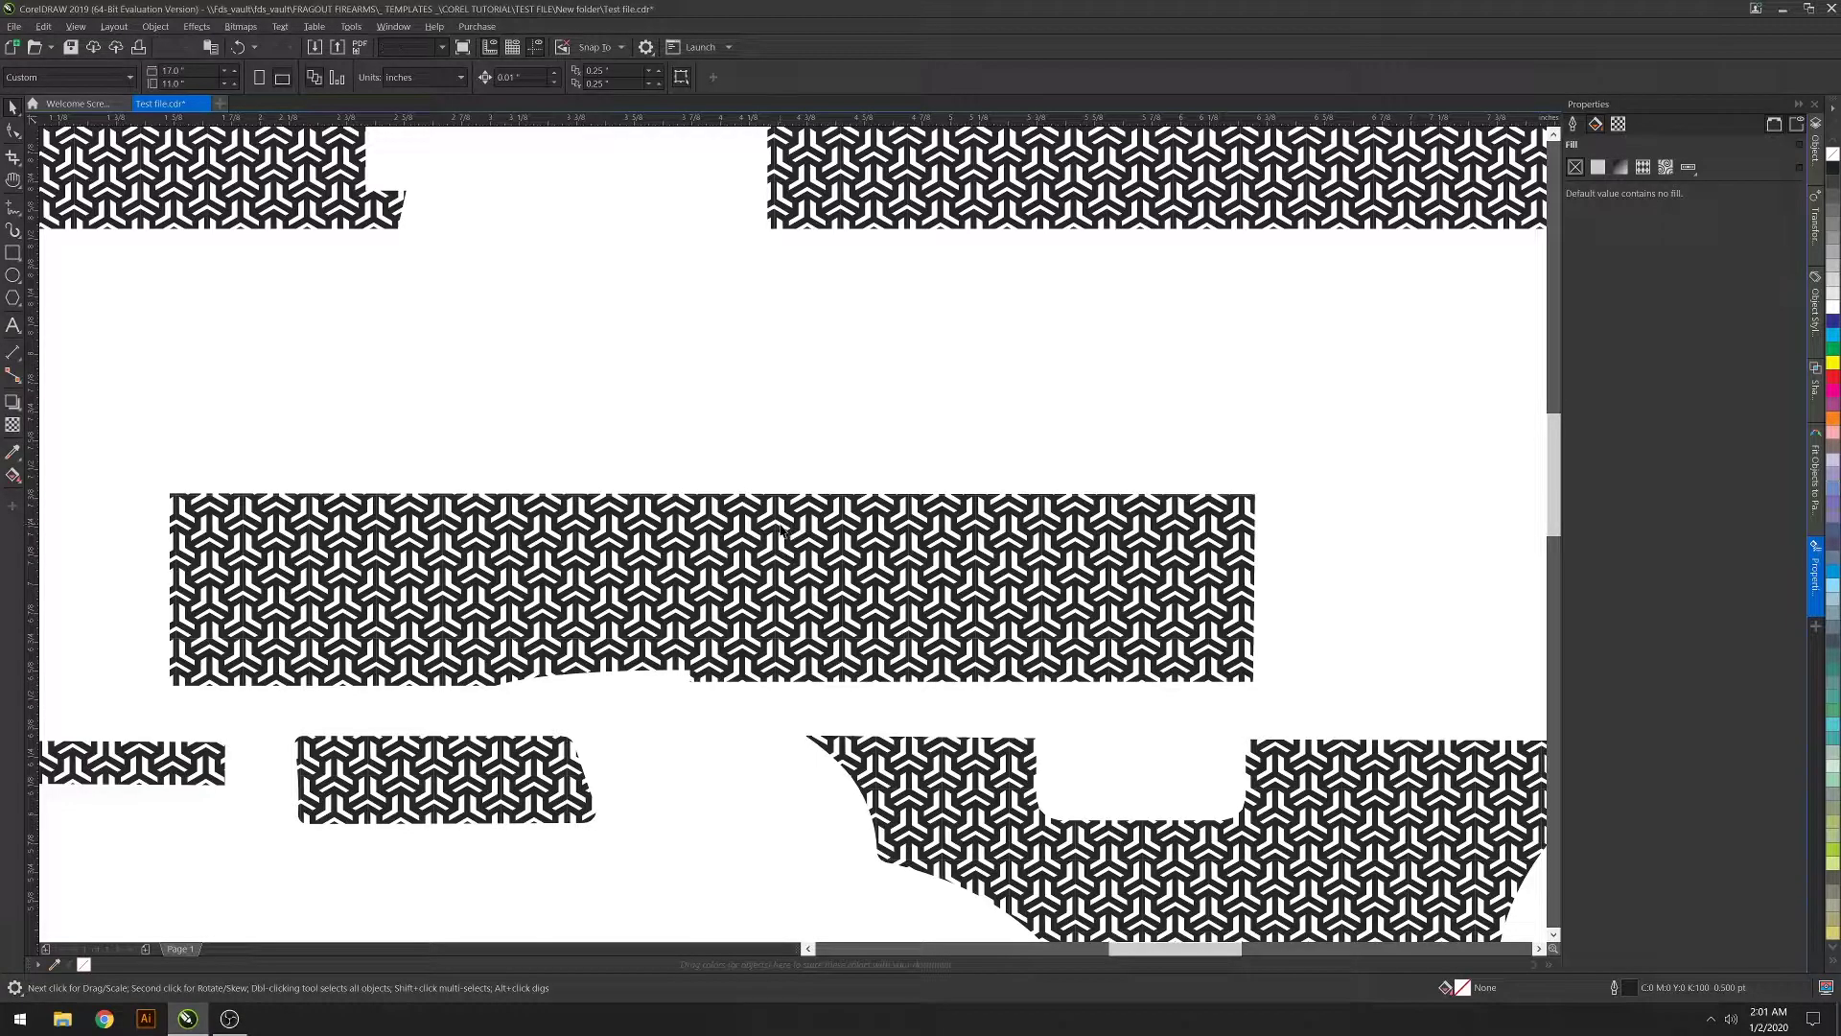
# Move the small stray pattern piece left into the middle pattern band
pyautogui.click(783, 524)
pyautogui.moveTo(782, 524); pyautogui.dragTo(564, 576)
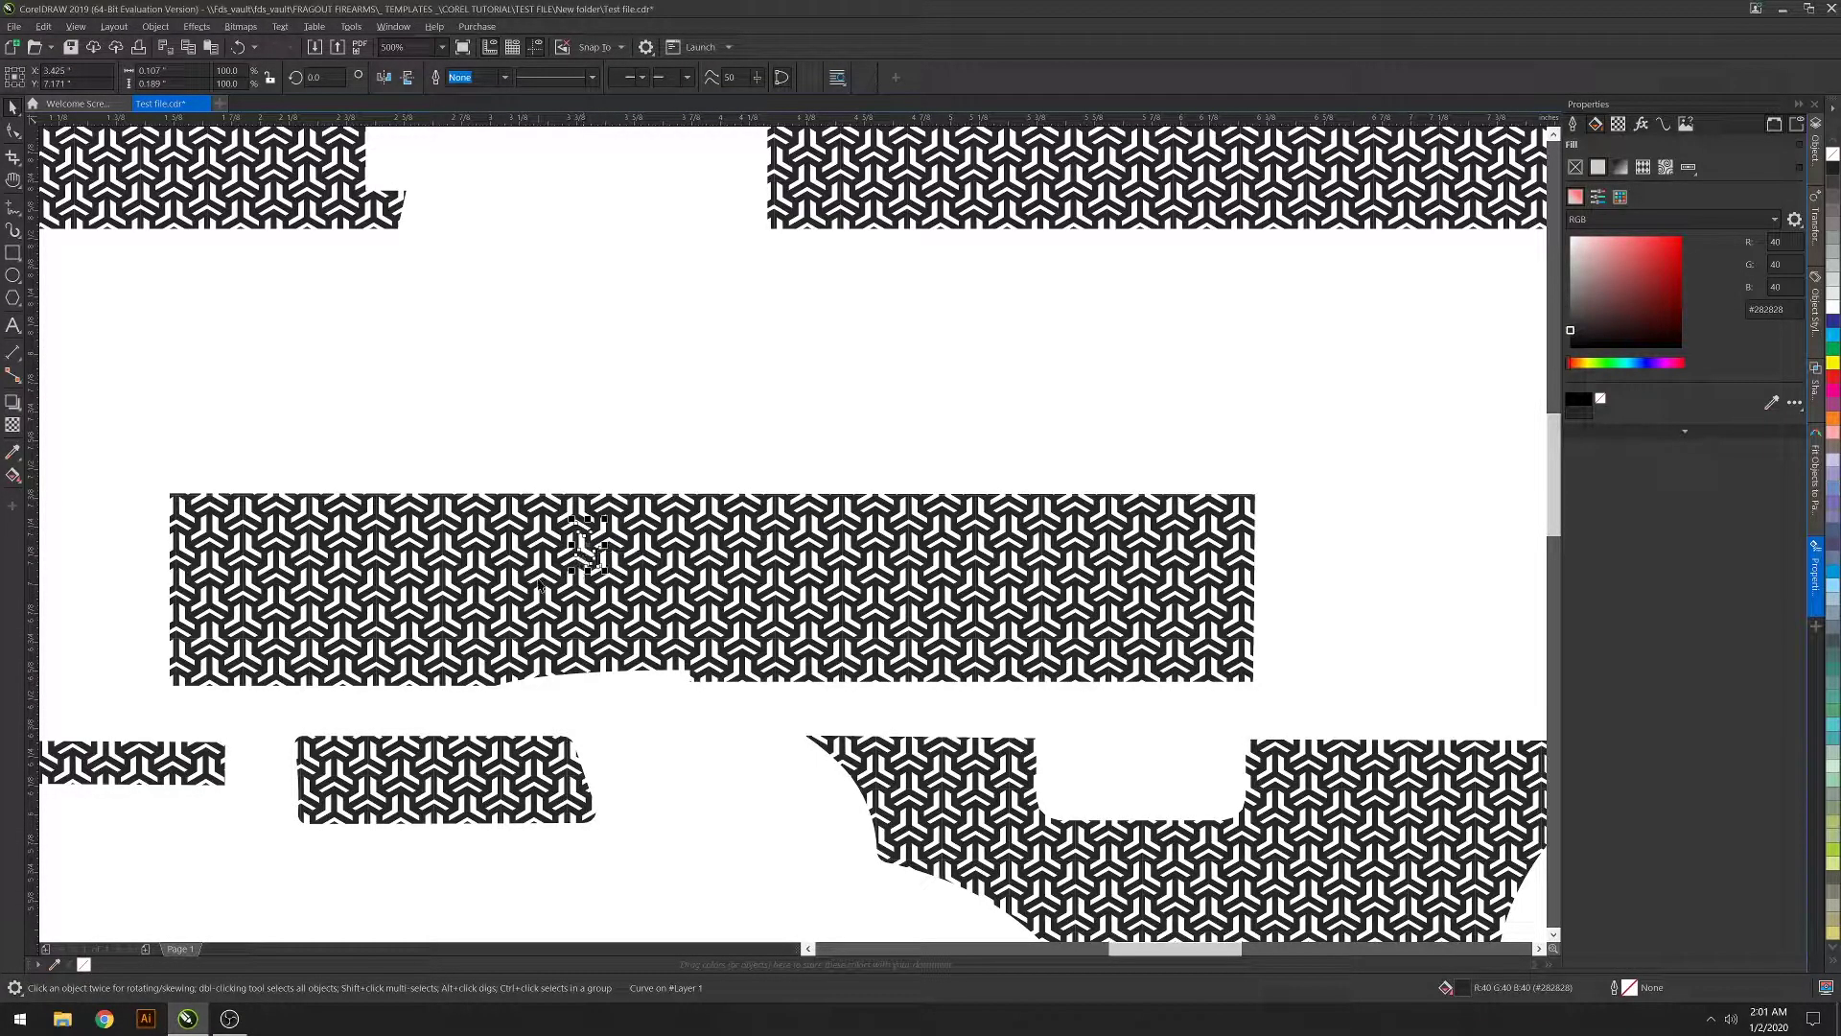
pyautogui.click(484, 483)
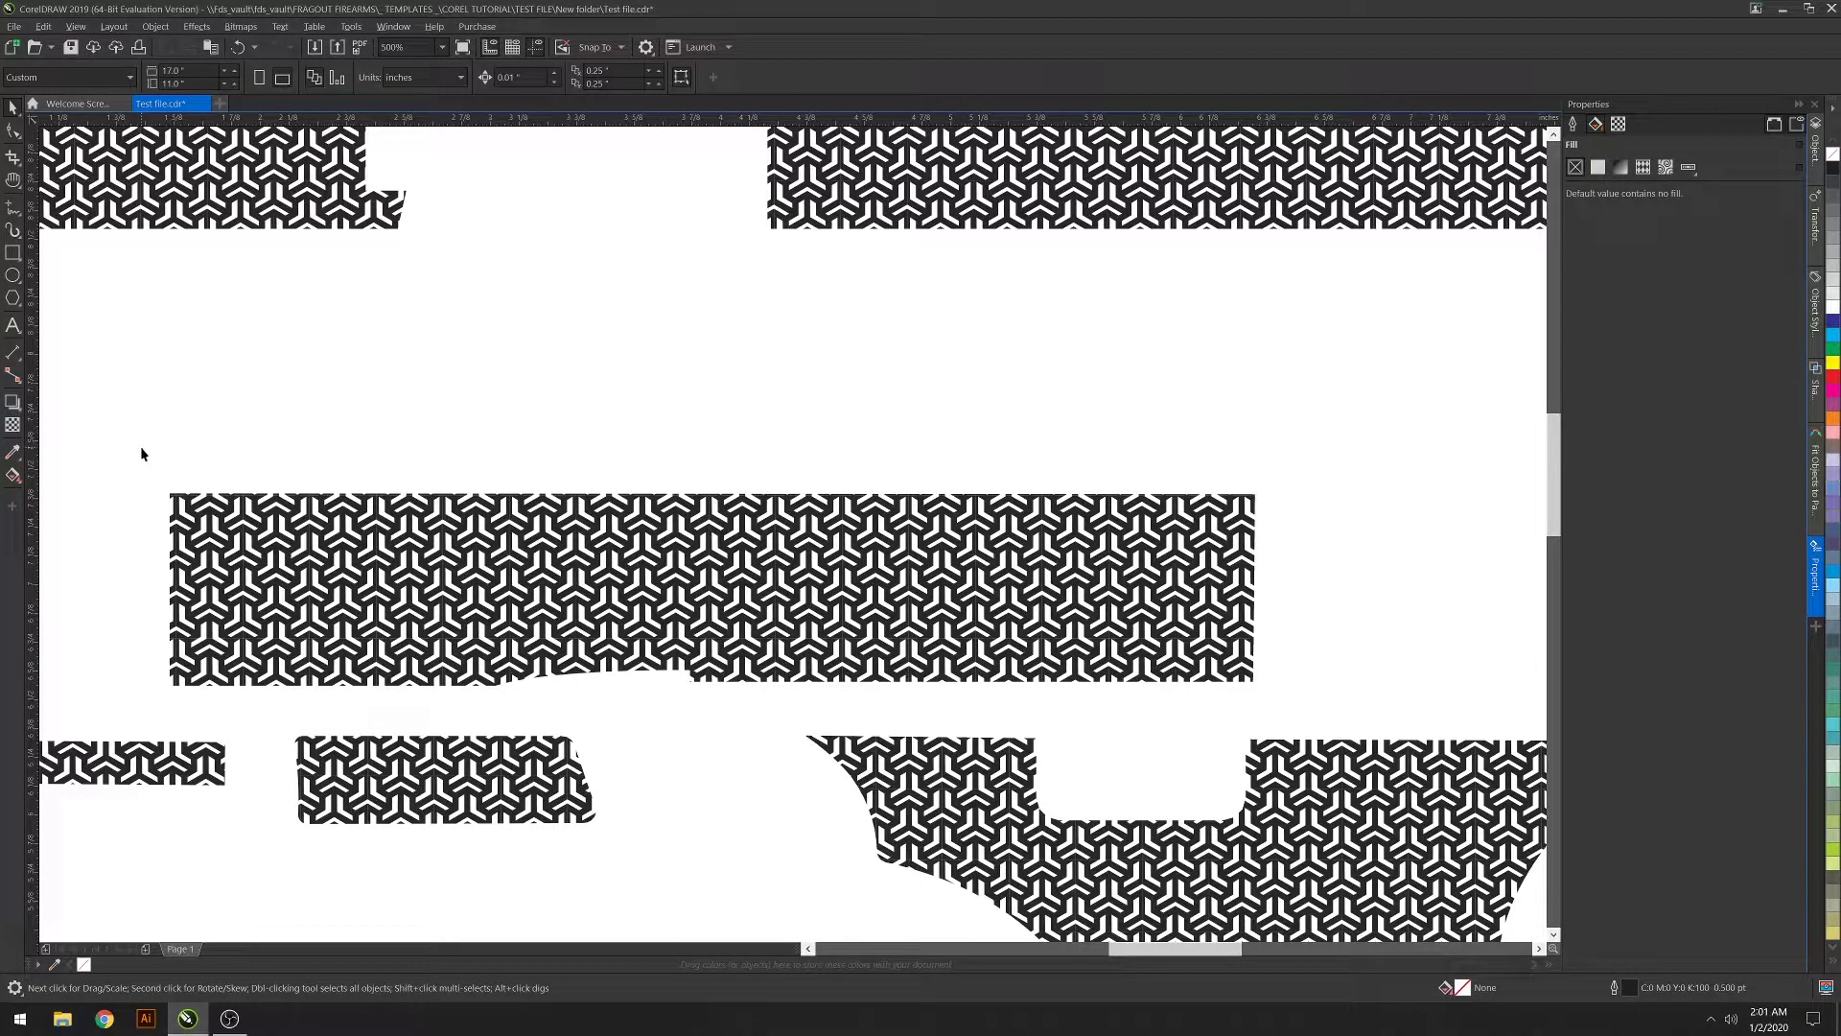
# Marquee-select the band's 596 pieces and weld them into one curve
pyautogui.moveTo(121, 427); pyautogui.dragTo(1328, 705)
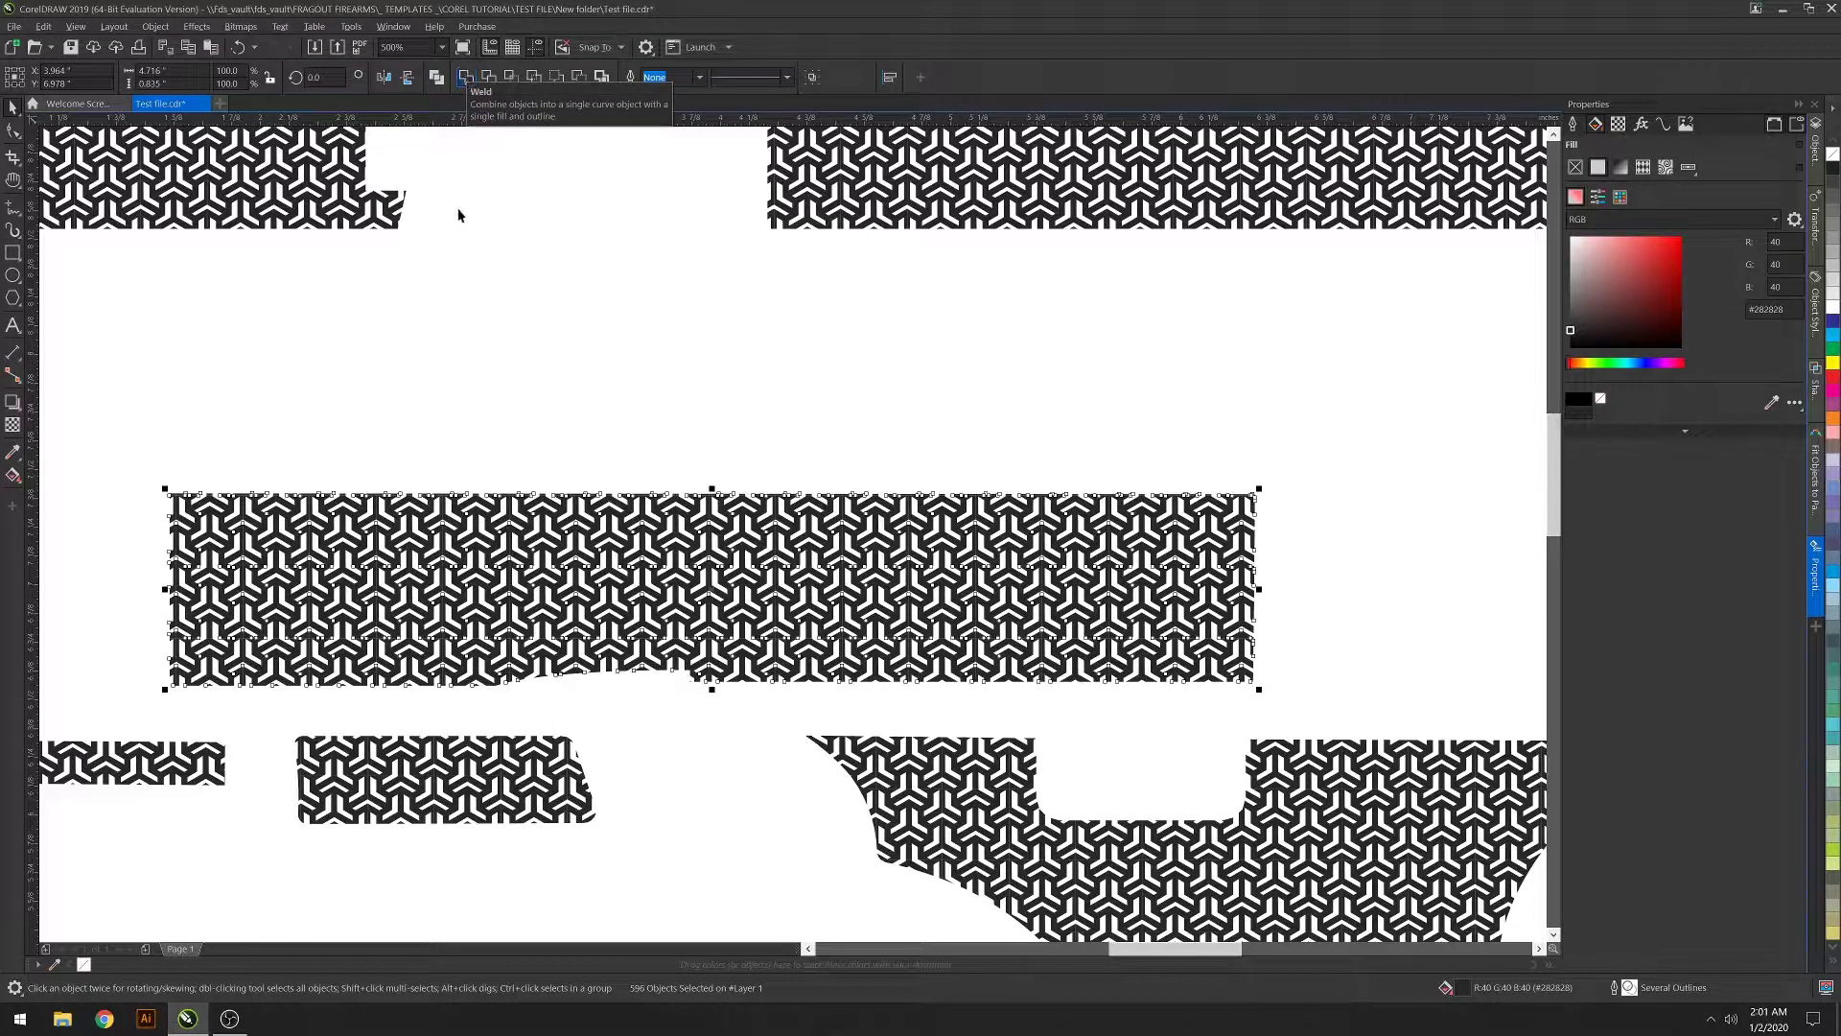
pyautogui.click(469, 81)
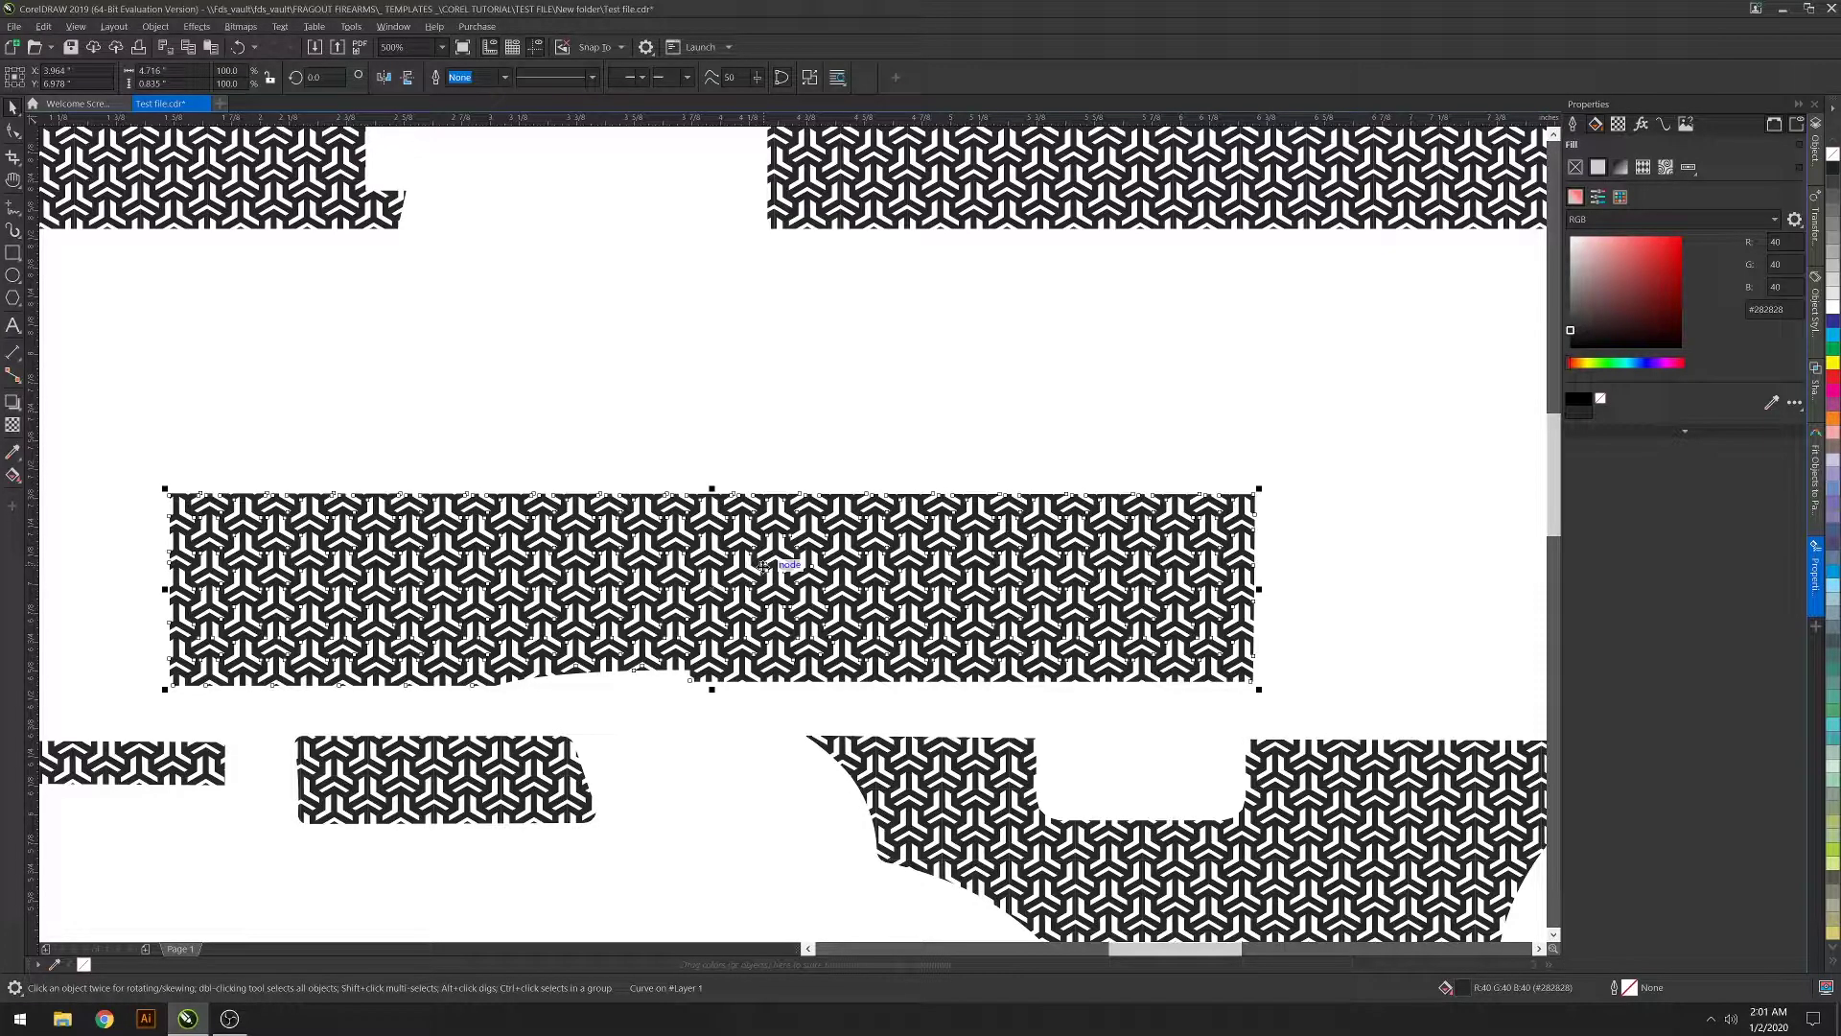
pyautogui.click(539, 450)
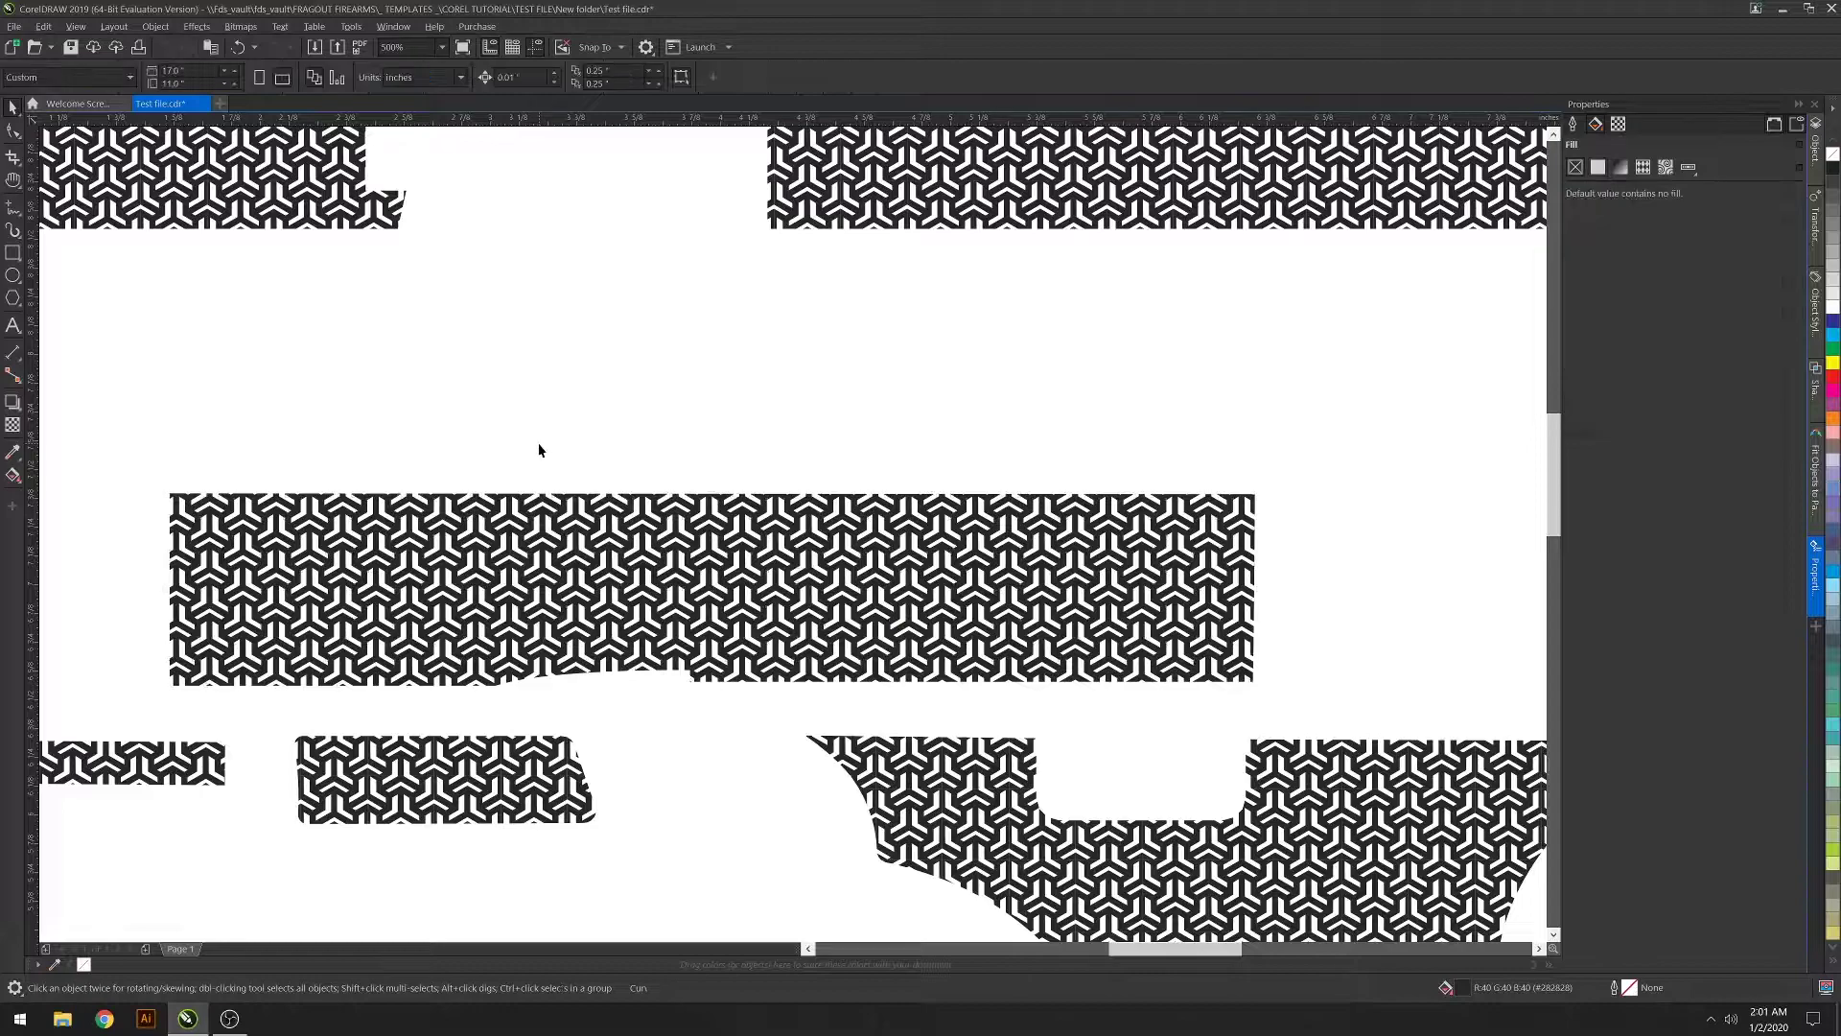
# Fill the welded middle band curve with red #CF2525 instead of dark grey
pyautogui.click(667, 493)
pyautogui.scroll(1, 765, 530)
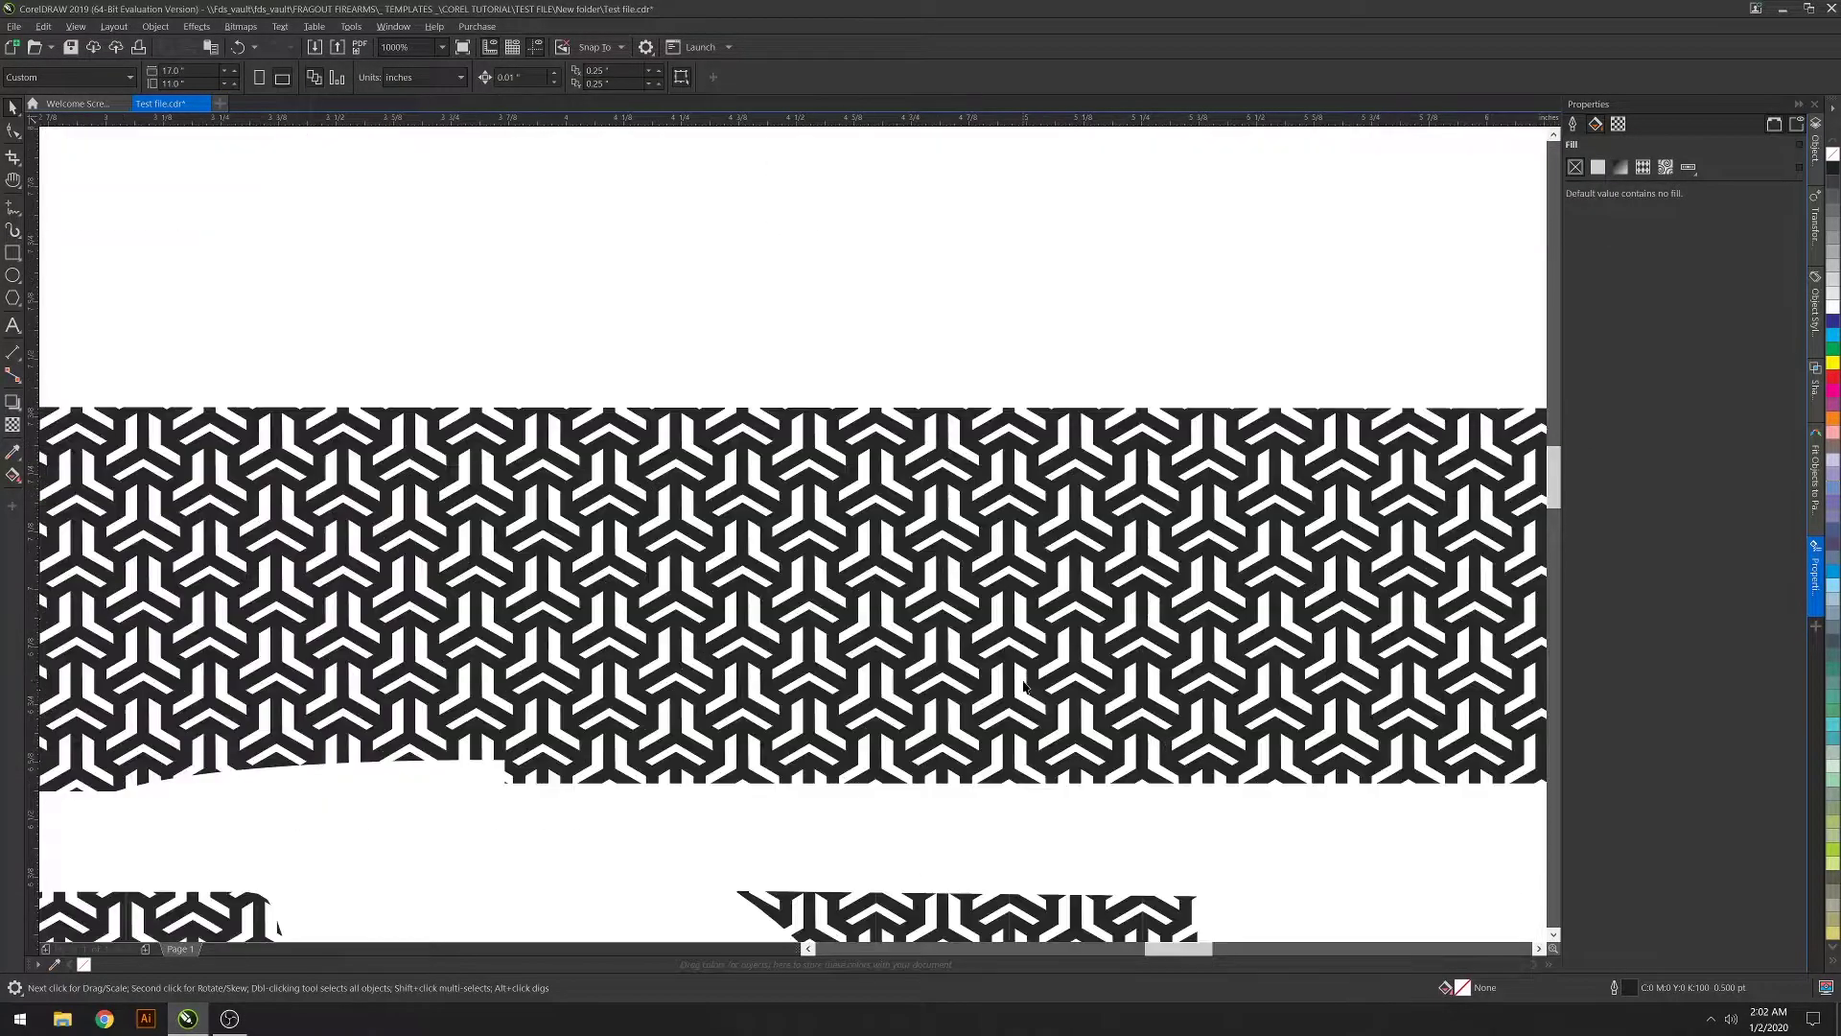
pyautogui.scroll(1, 792, 651)
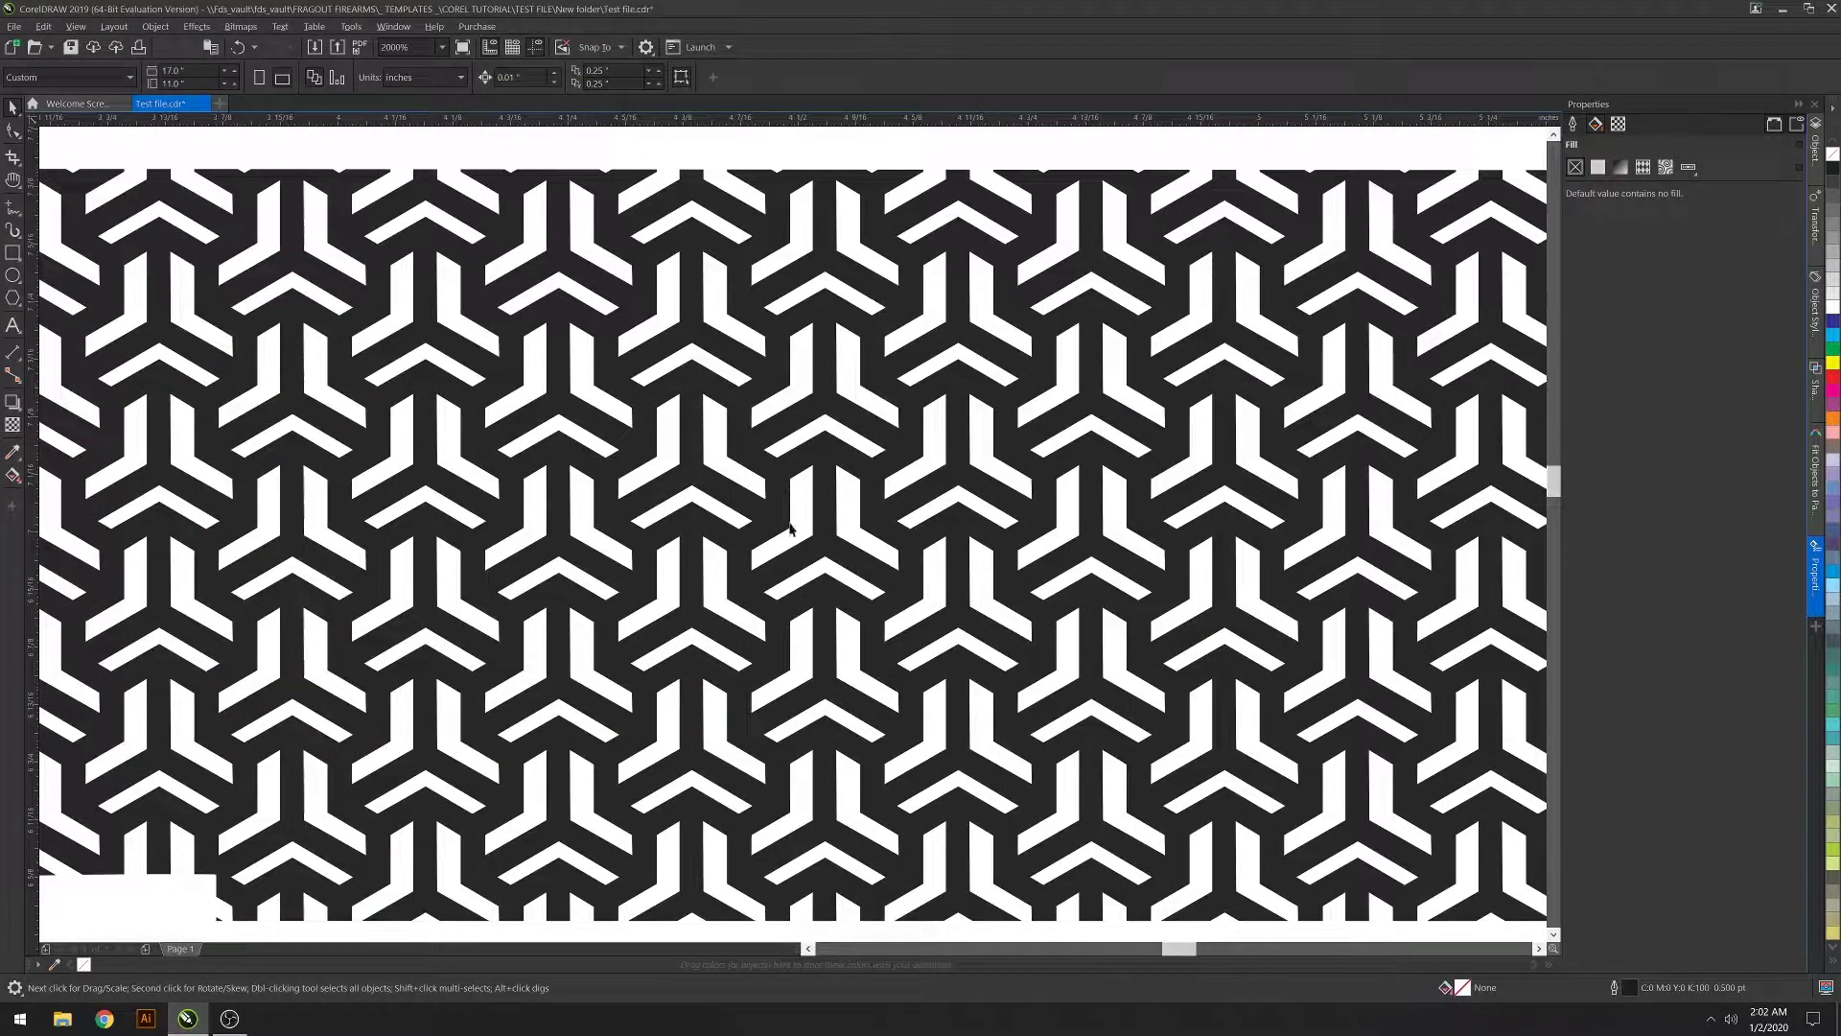
pyautogui.click(829, 408)
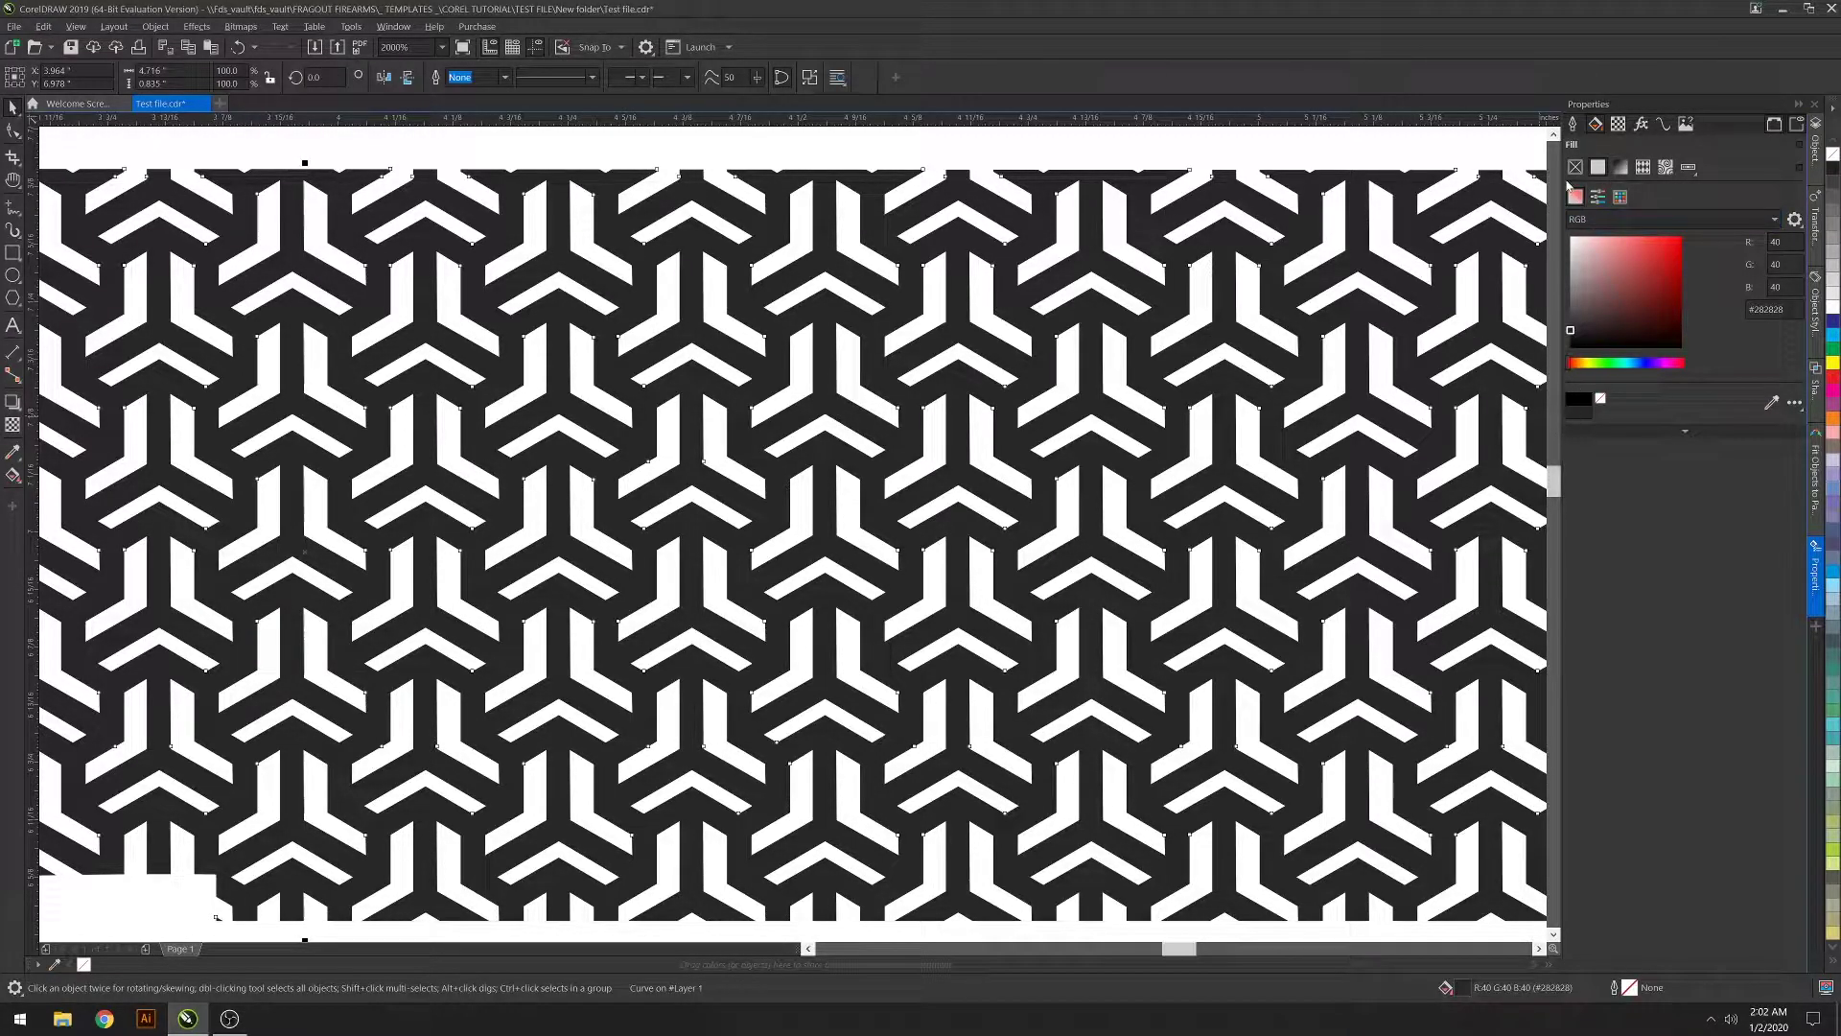
pyautogui.click(1574, 342)
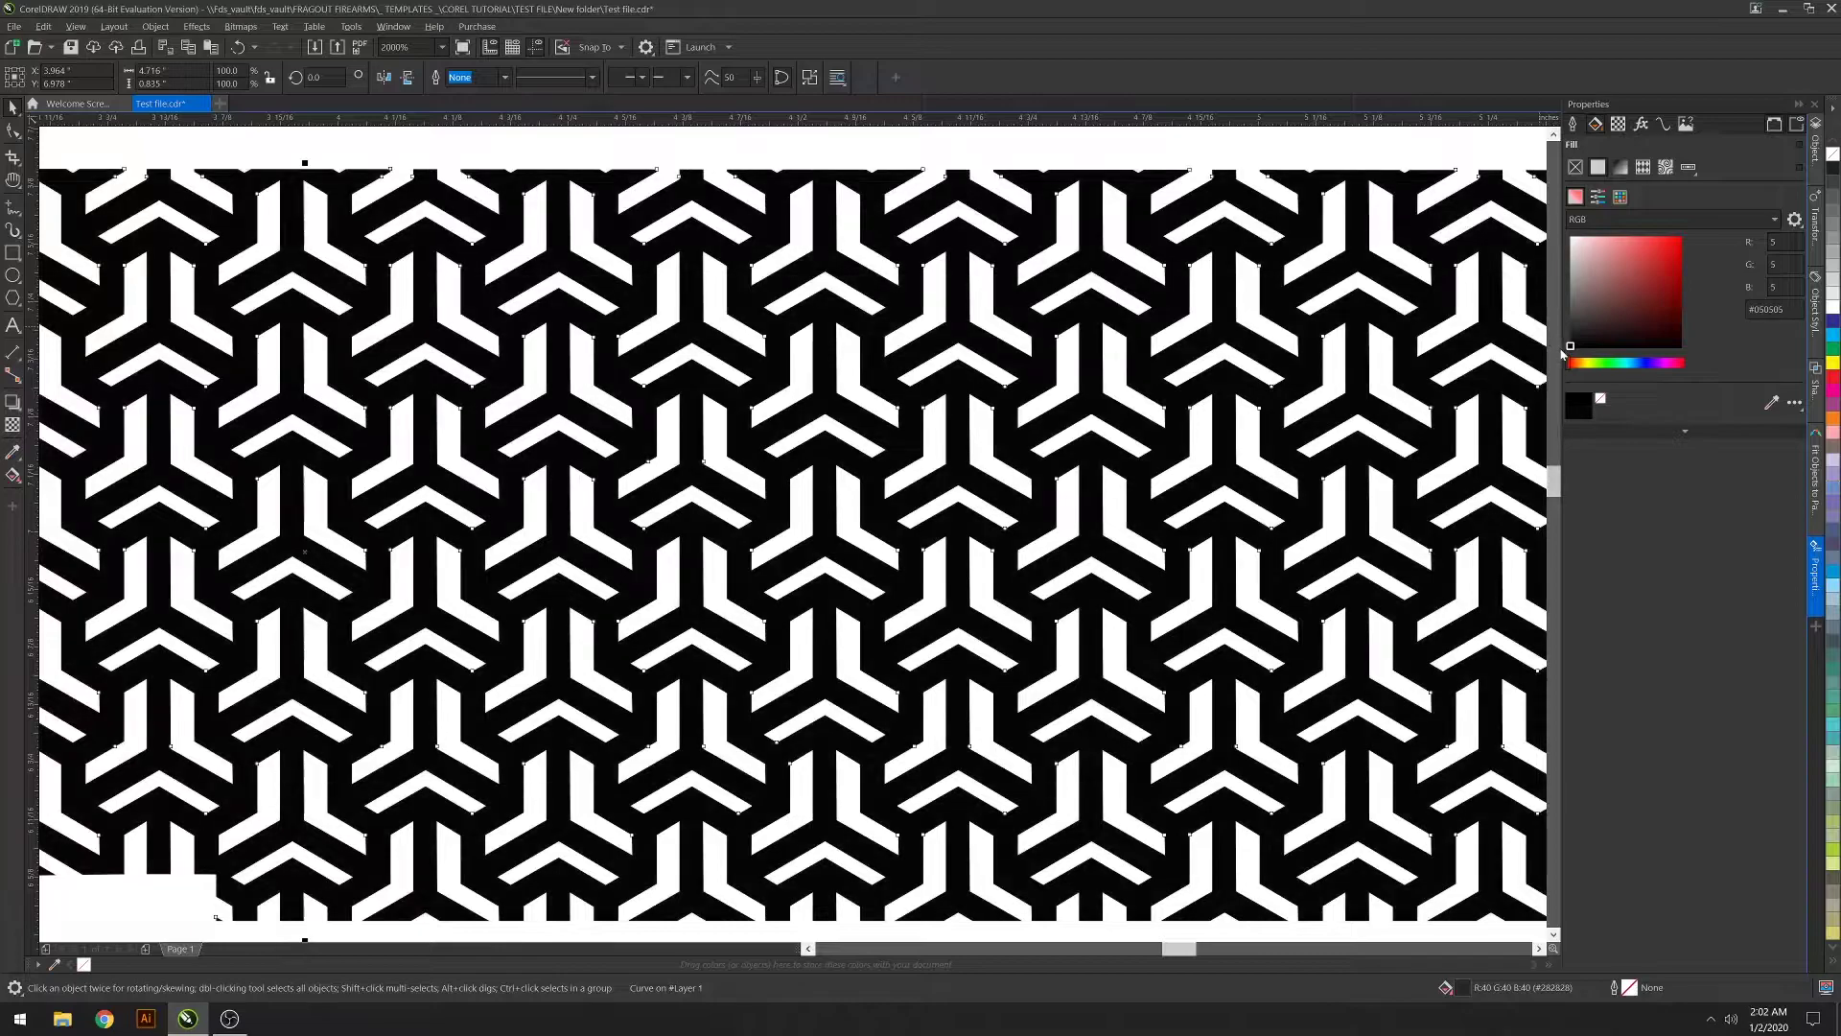
pyautogui.click(1661, 257)
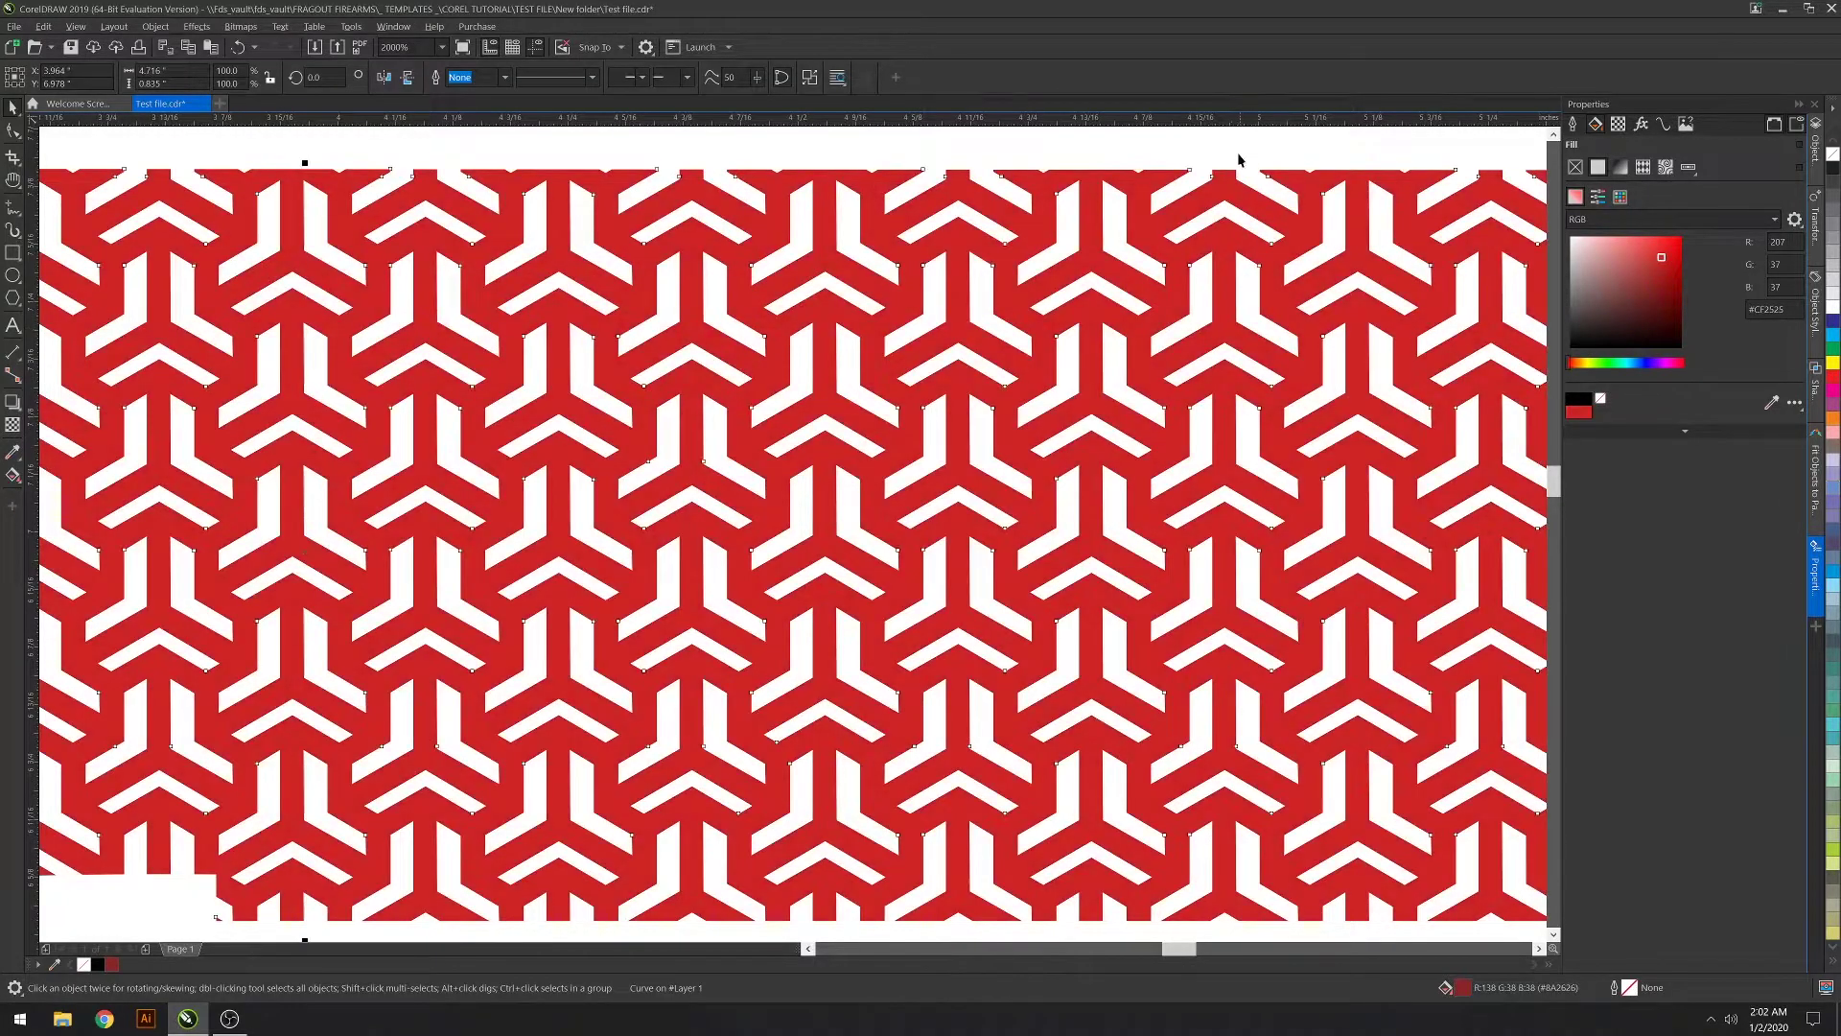
pyautogui.click(1238, 165)
pyautogui.scroll(-3, 1127, 275)
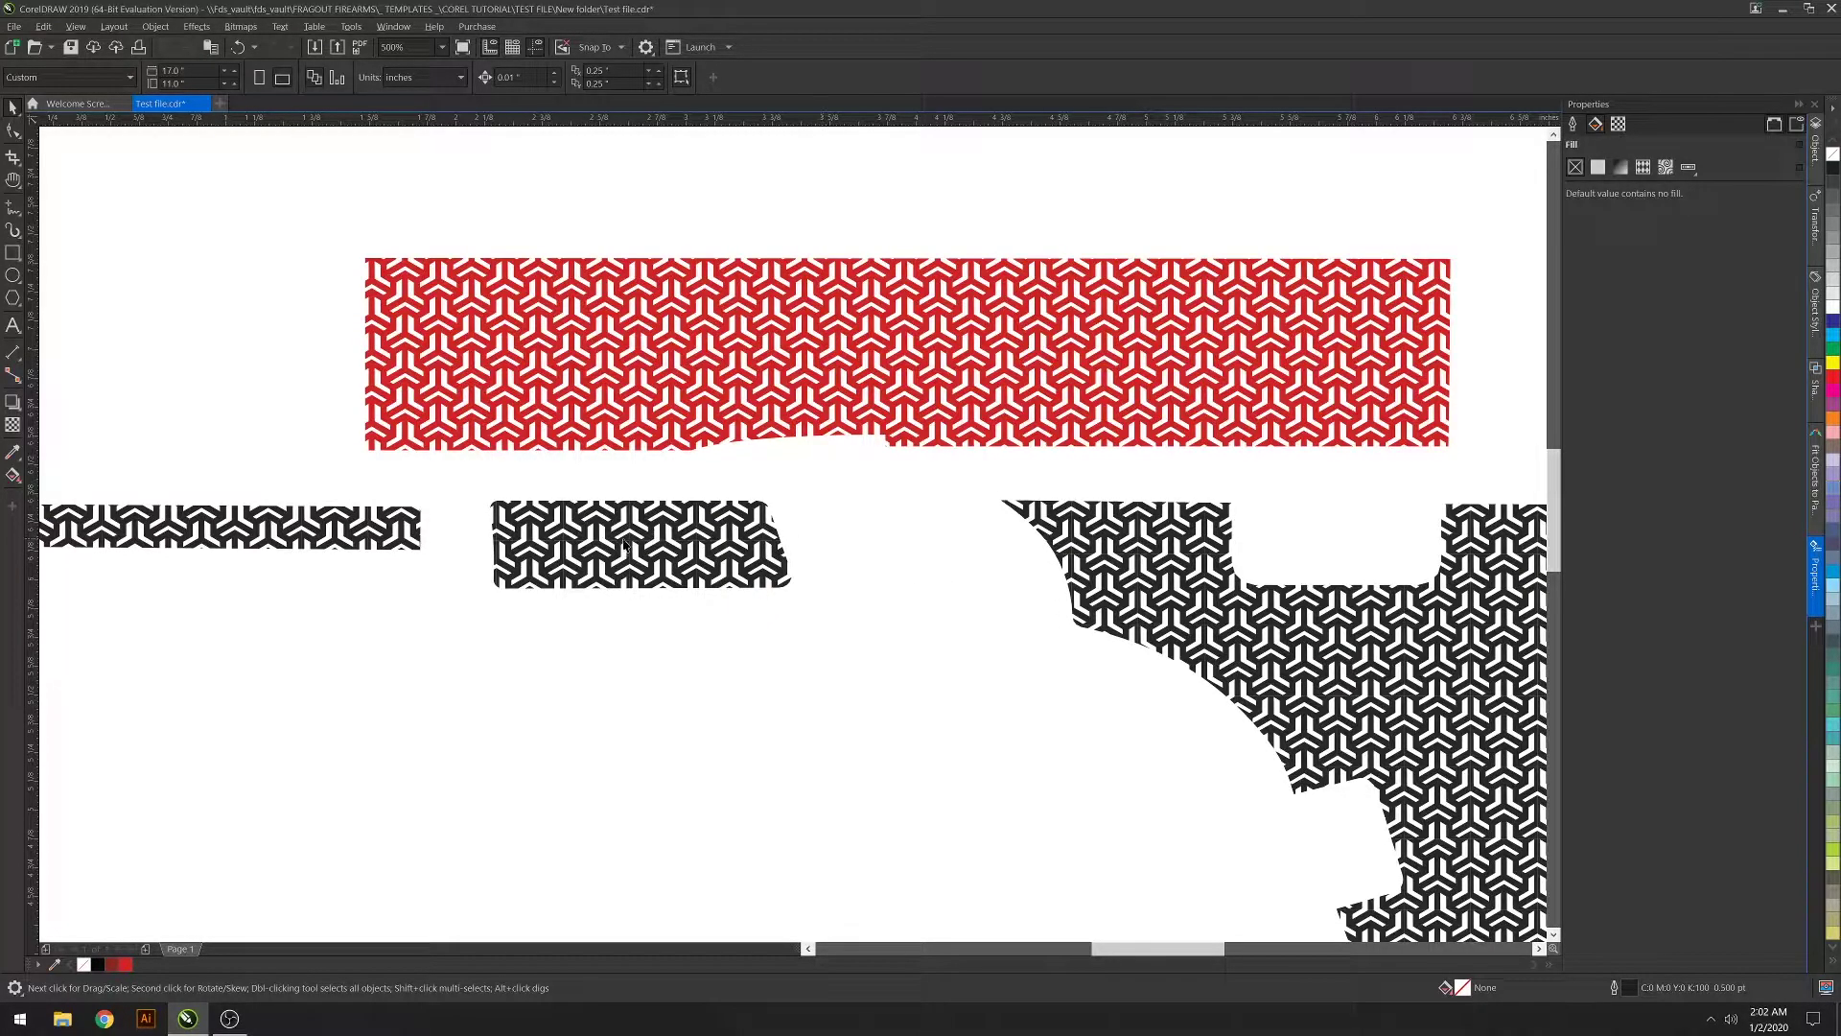
# Bring the grip into view and snap a small stray lattice piece up onto its pattern node
pyautogui.press('h')
pyautogui.moveTo(479, 518)
pyautogui.mouseDown()
pyautogui.moveTo(838, 563)
pyautogui.moveTo(804, 609)
pyautogui.moveTo(403, 588)
pyautogui.moveTo(457, 527)
pyautogui.mouseUp()
pyautogui.moveTo(898, 653); pyautogui.dragTo(479, 474)
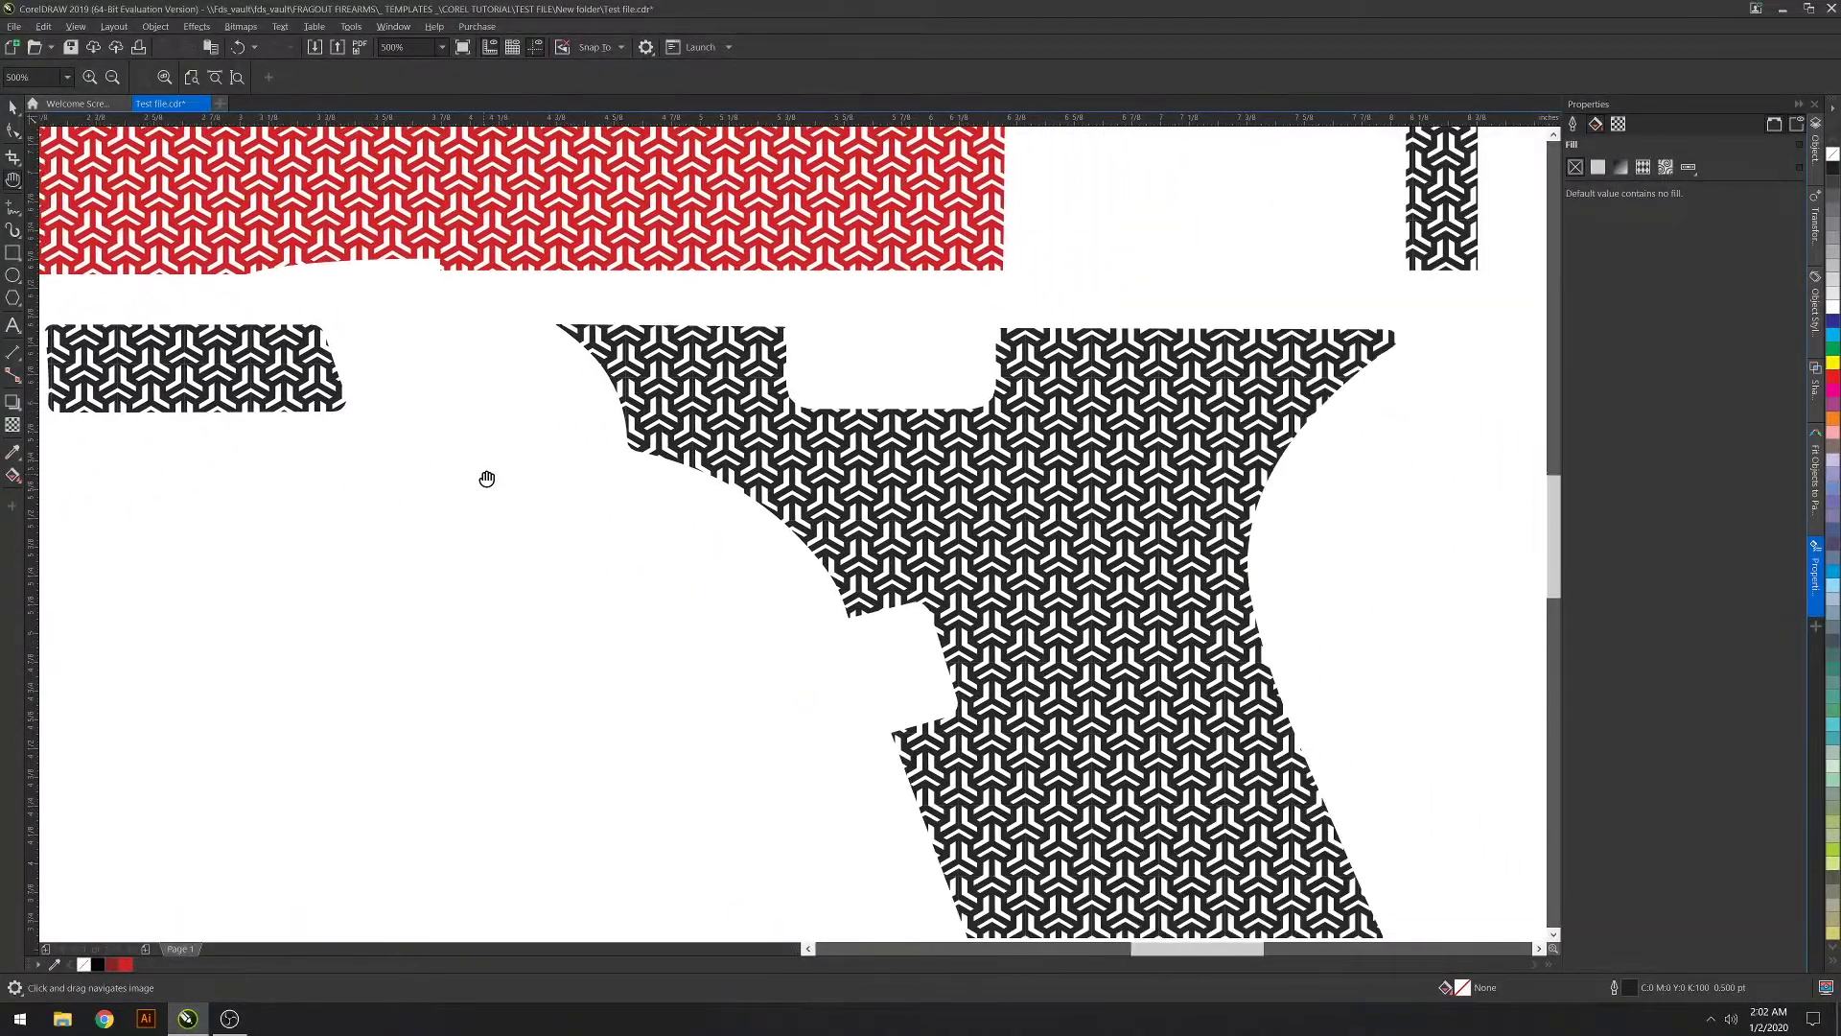
pyautogui.rightClick(774, 608)
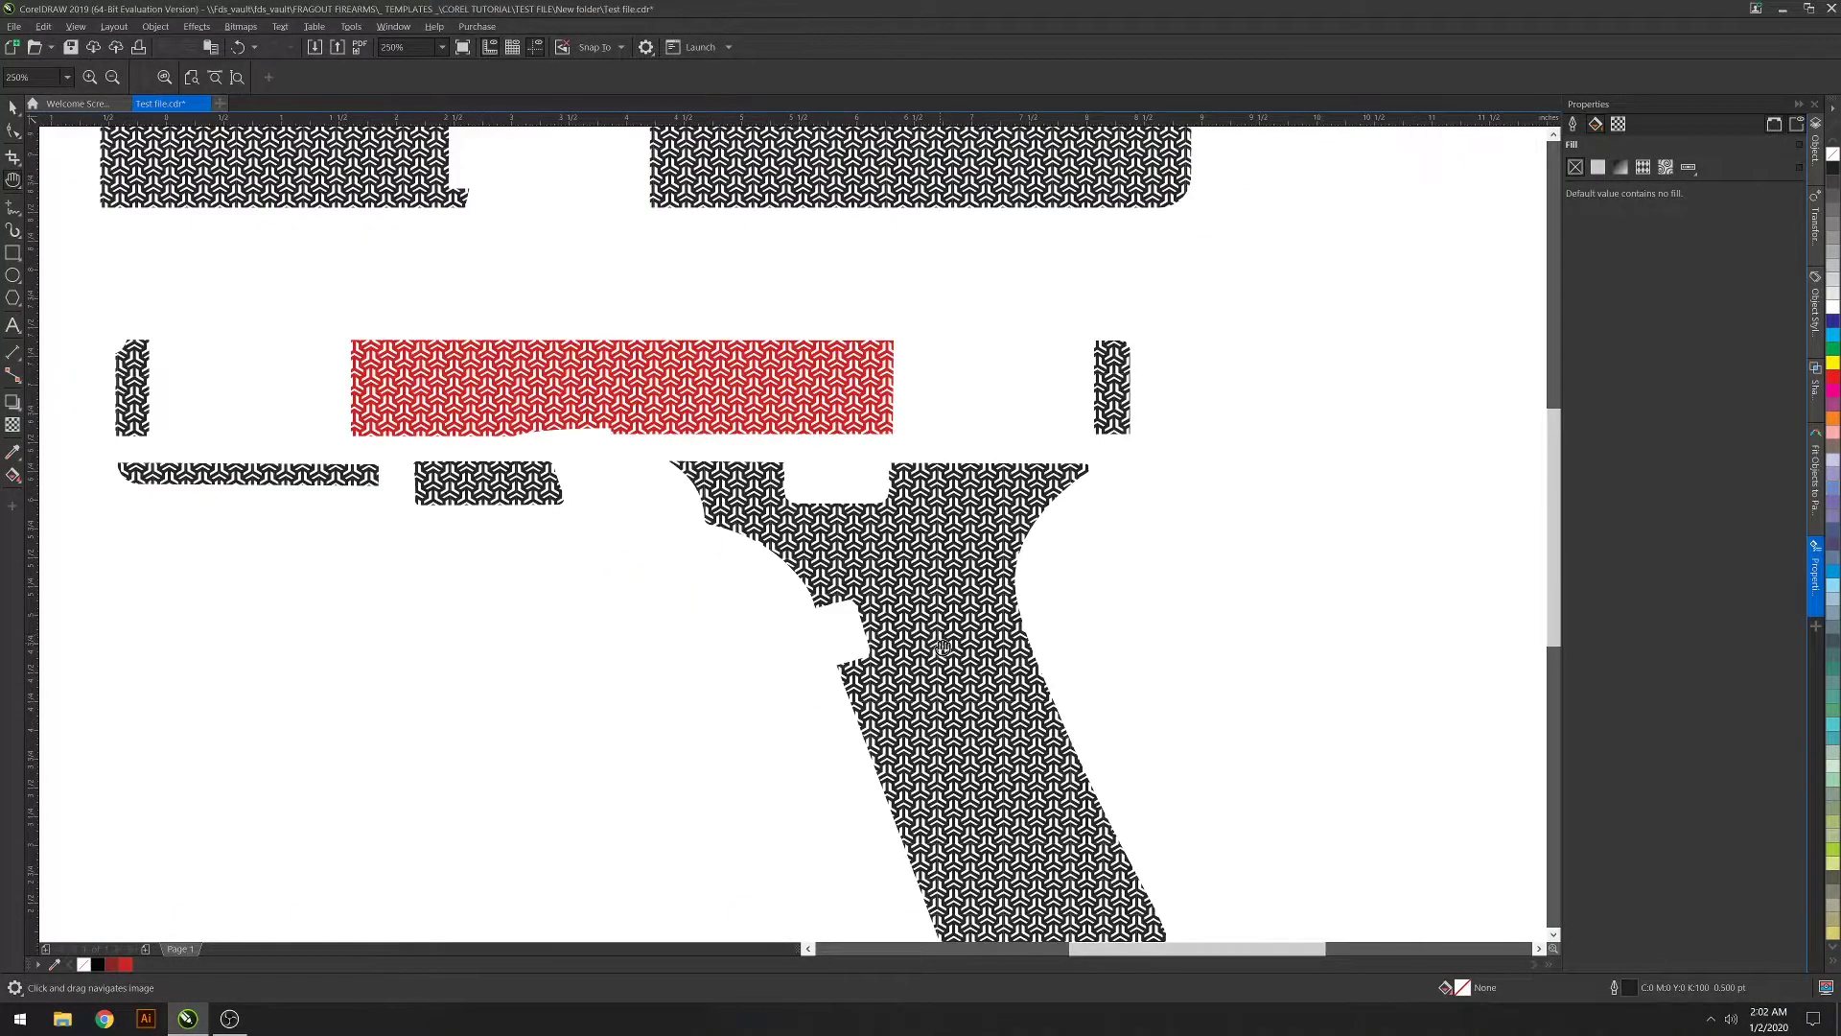
pyautogui.scroll(-2, 1552, 523)
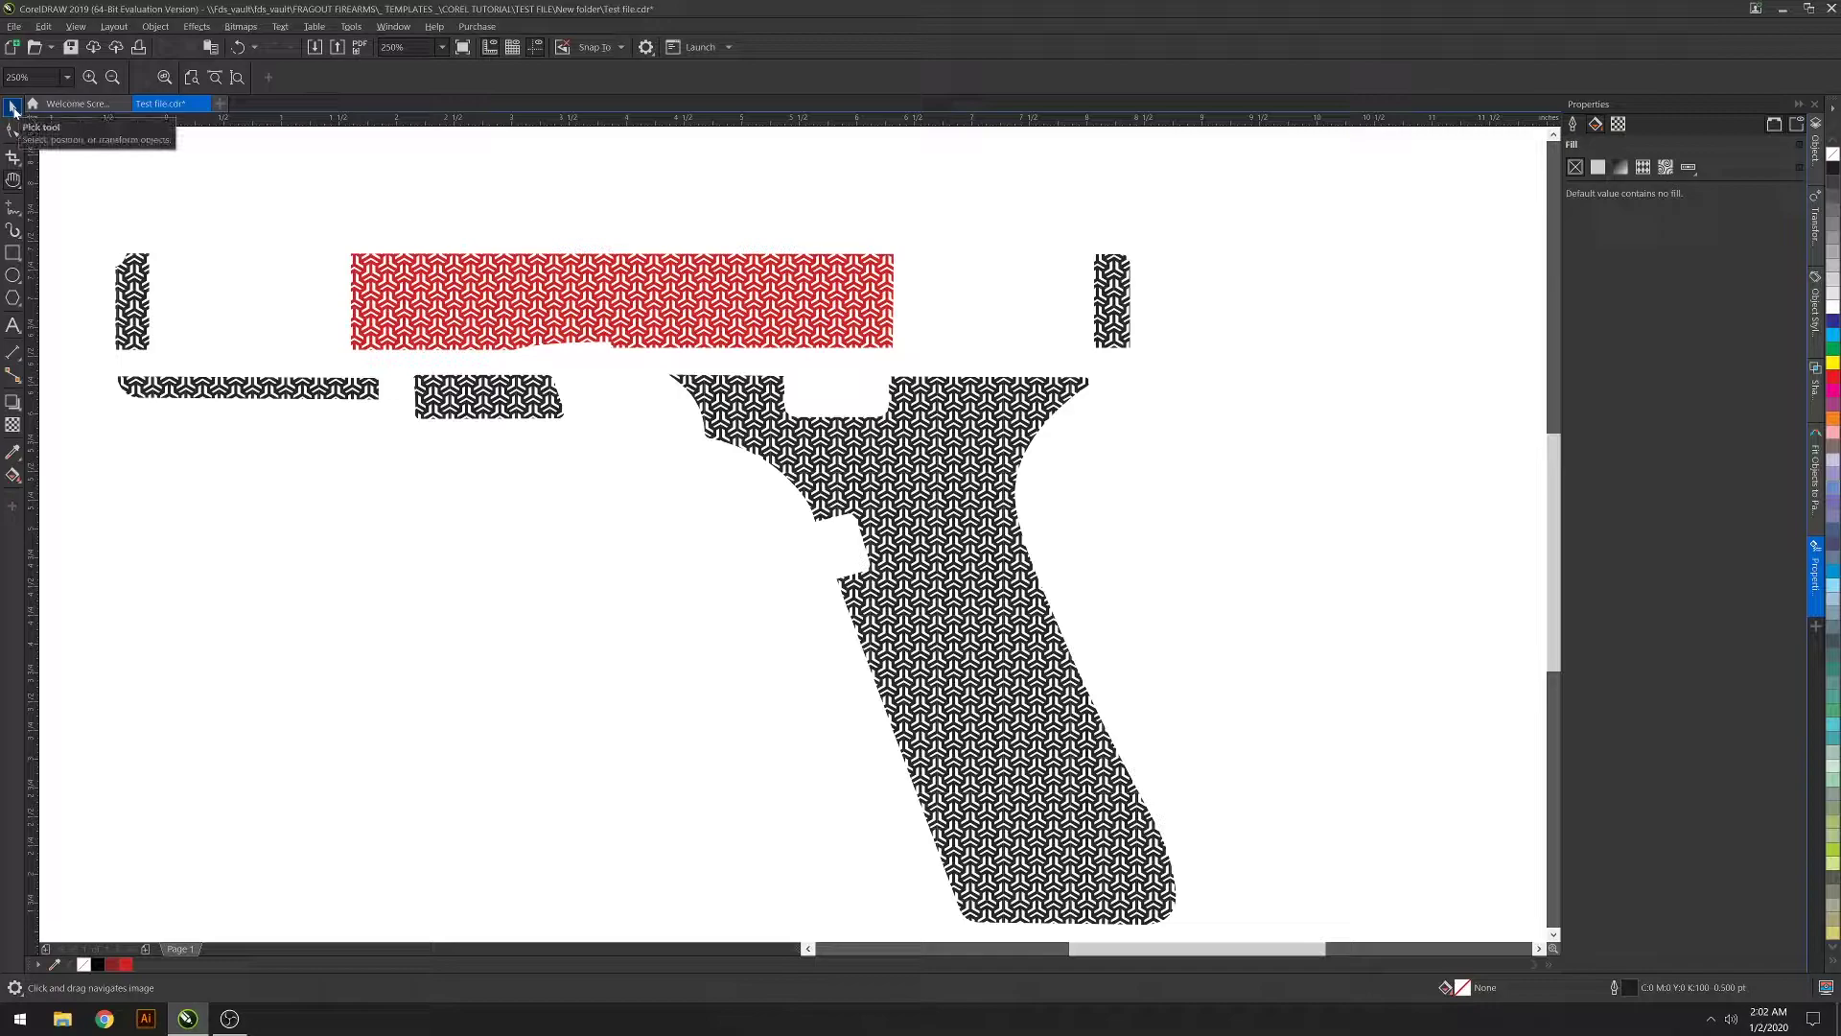
pyautogui.click(12, 108)
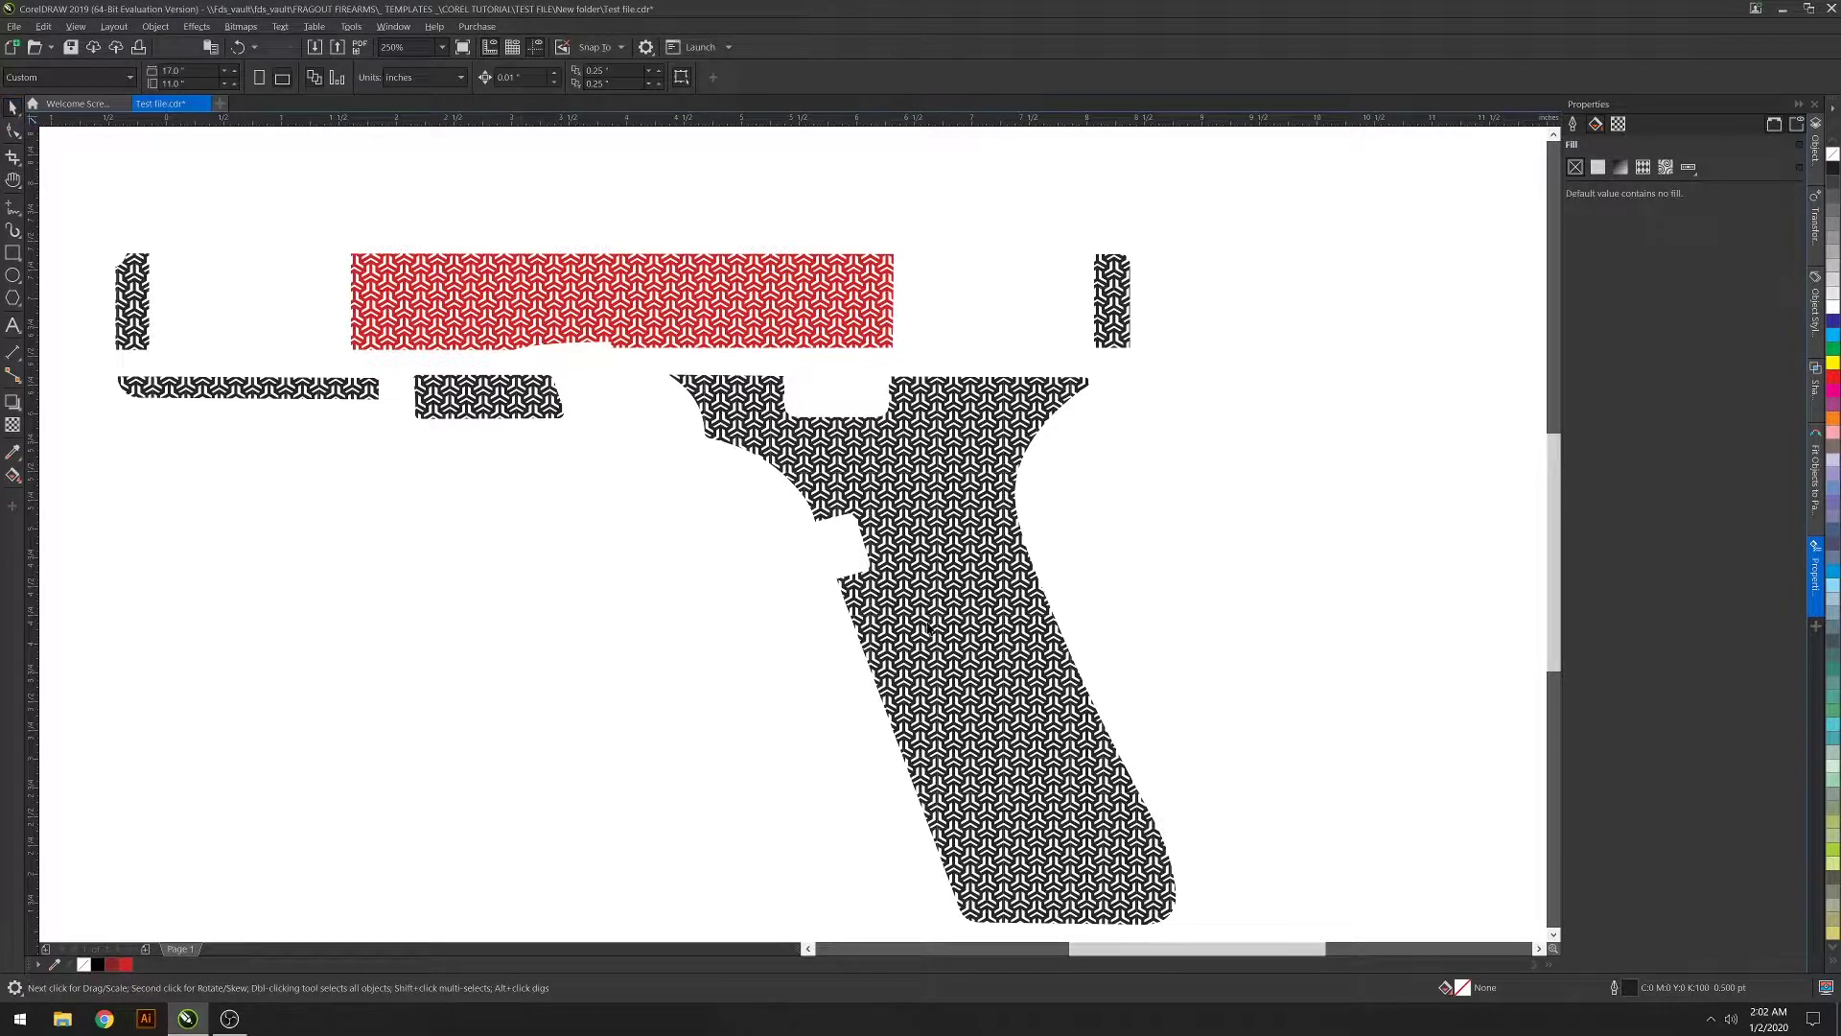
pyautogui.click(1018, 566)
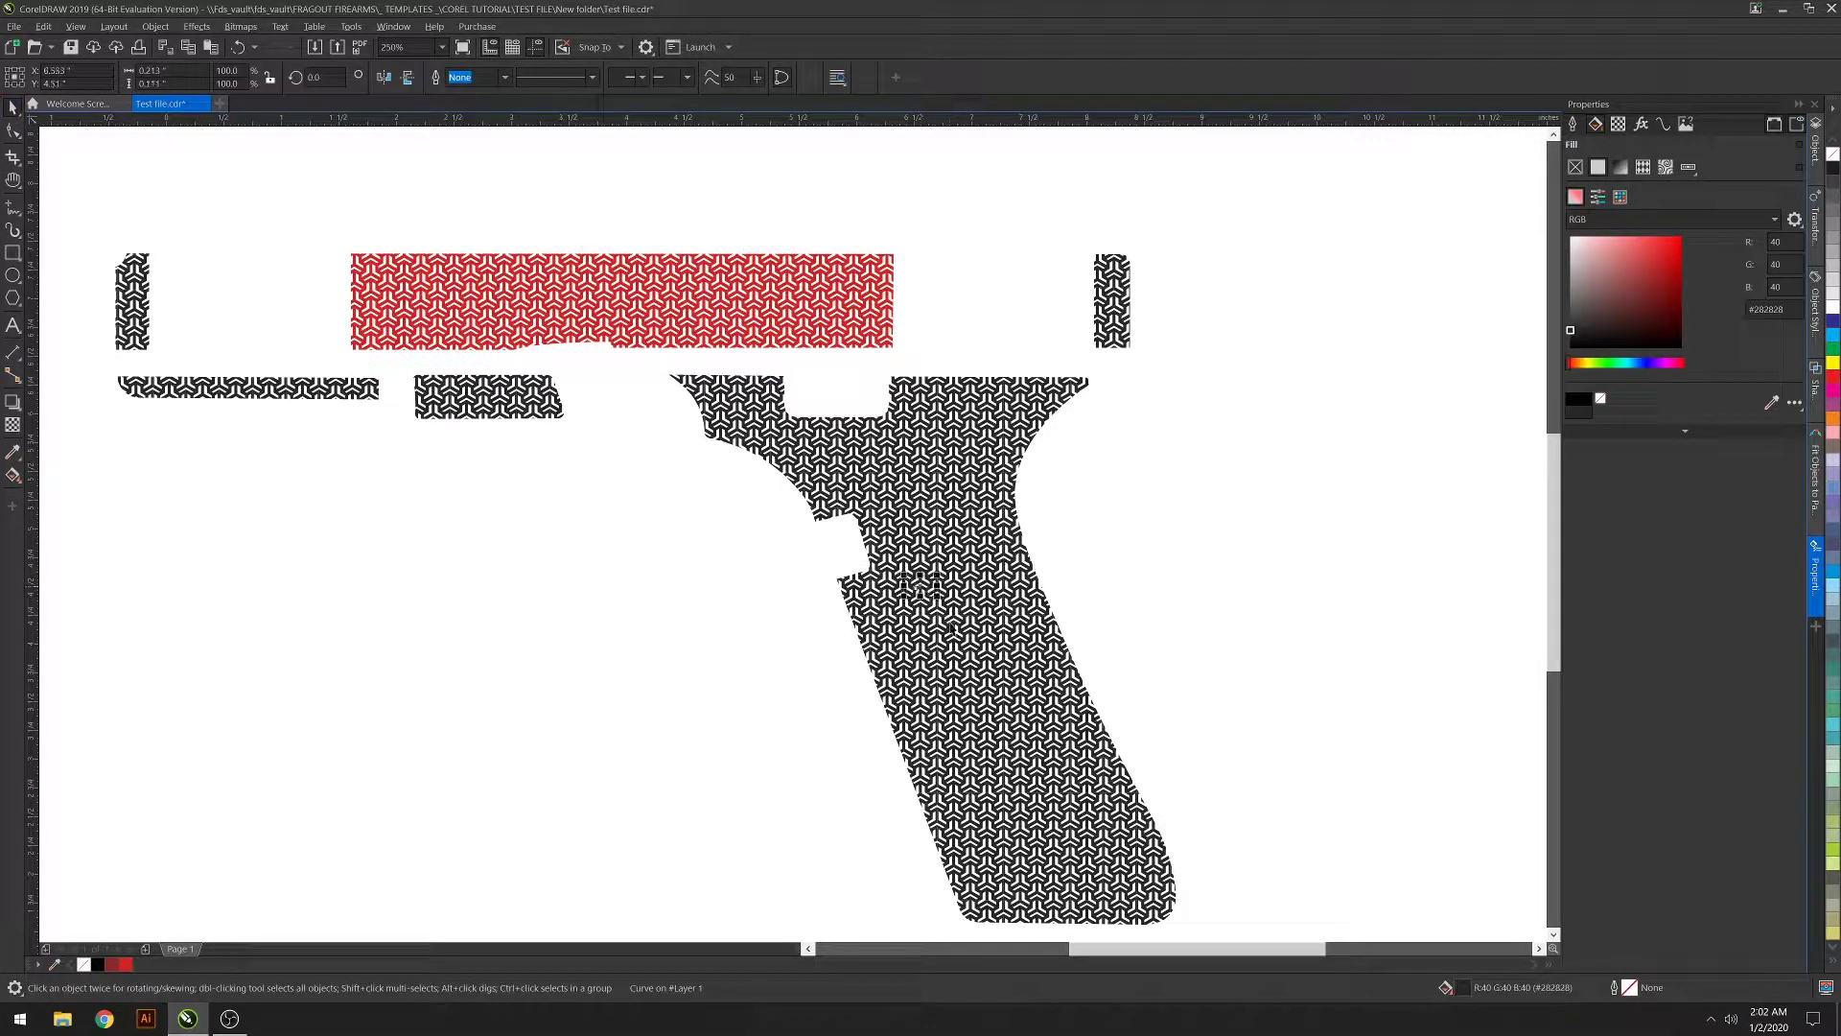
pyautogui.click(981, 678)
pyautogui.moveTo(980, 678); pyautogui.dragTo(1041, 602)
pyautogui.click(1032, 570)
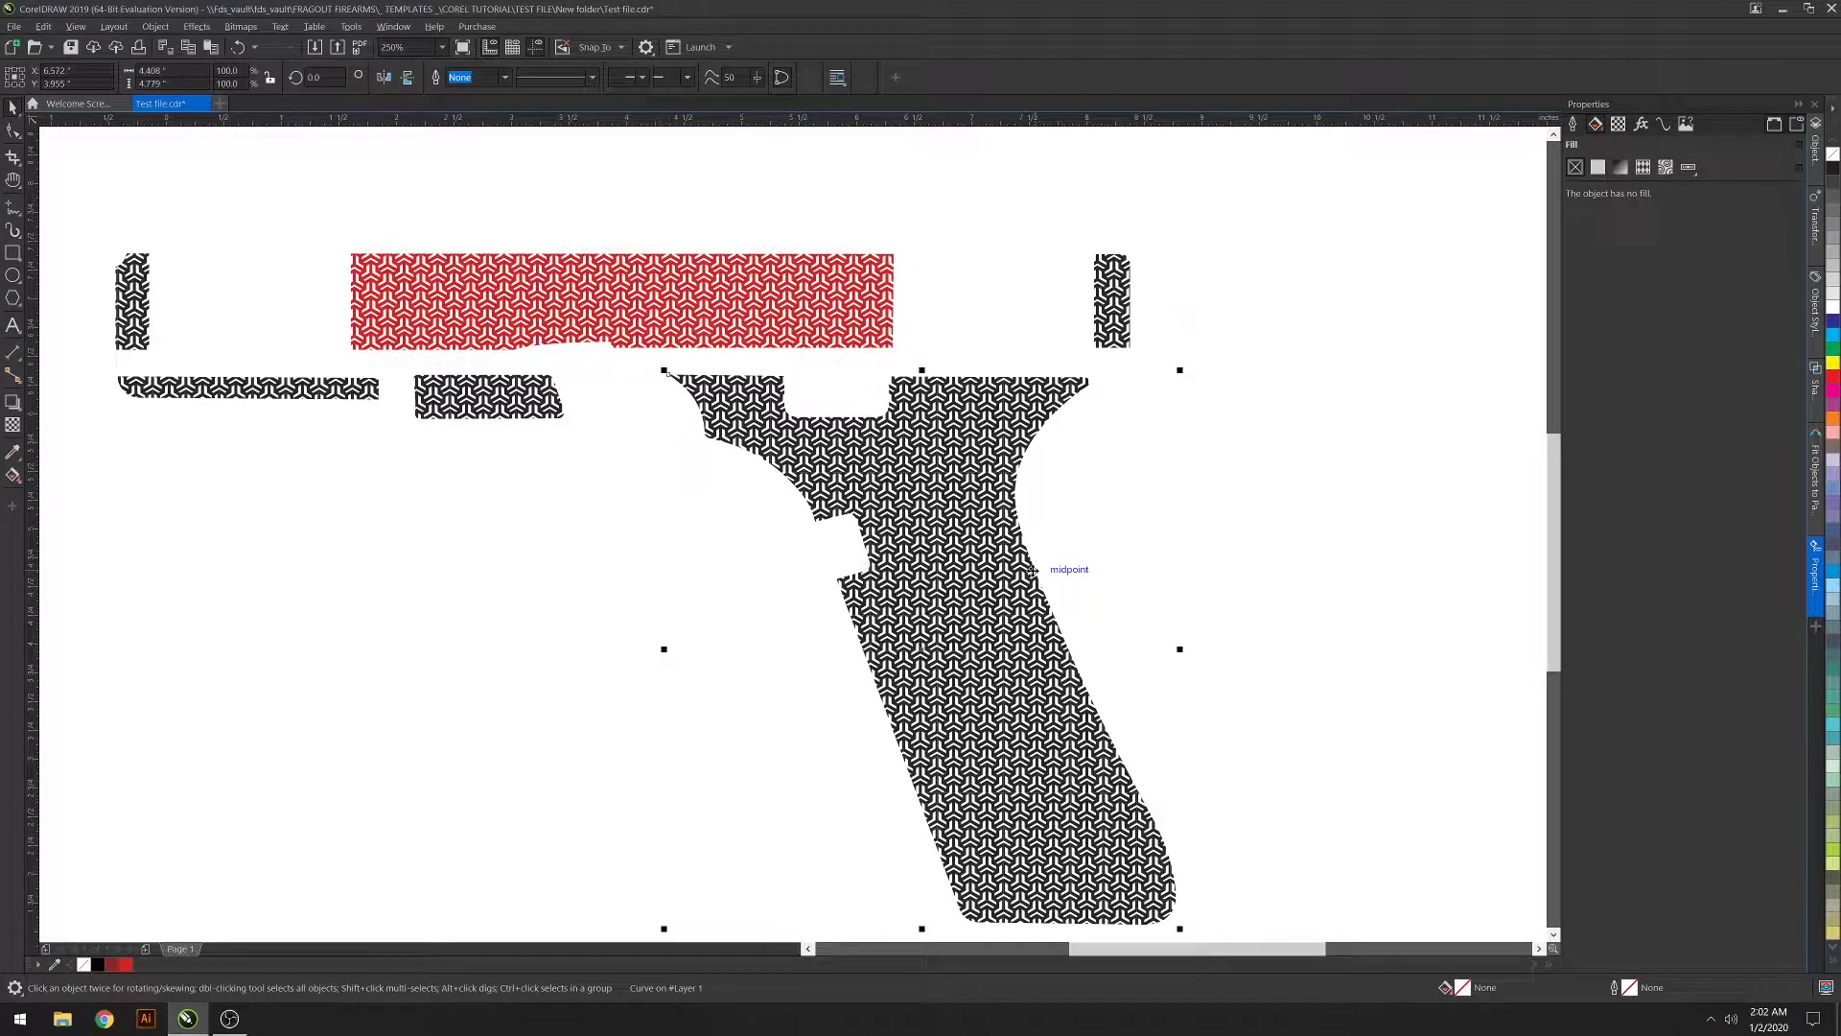
# Move another stray lattice piece across the grip into its place
pyautogui.click(975, 534)
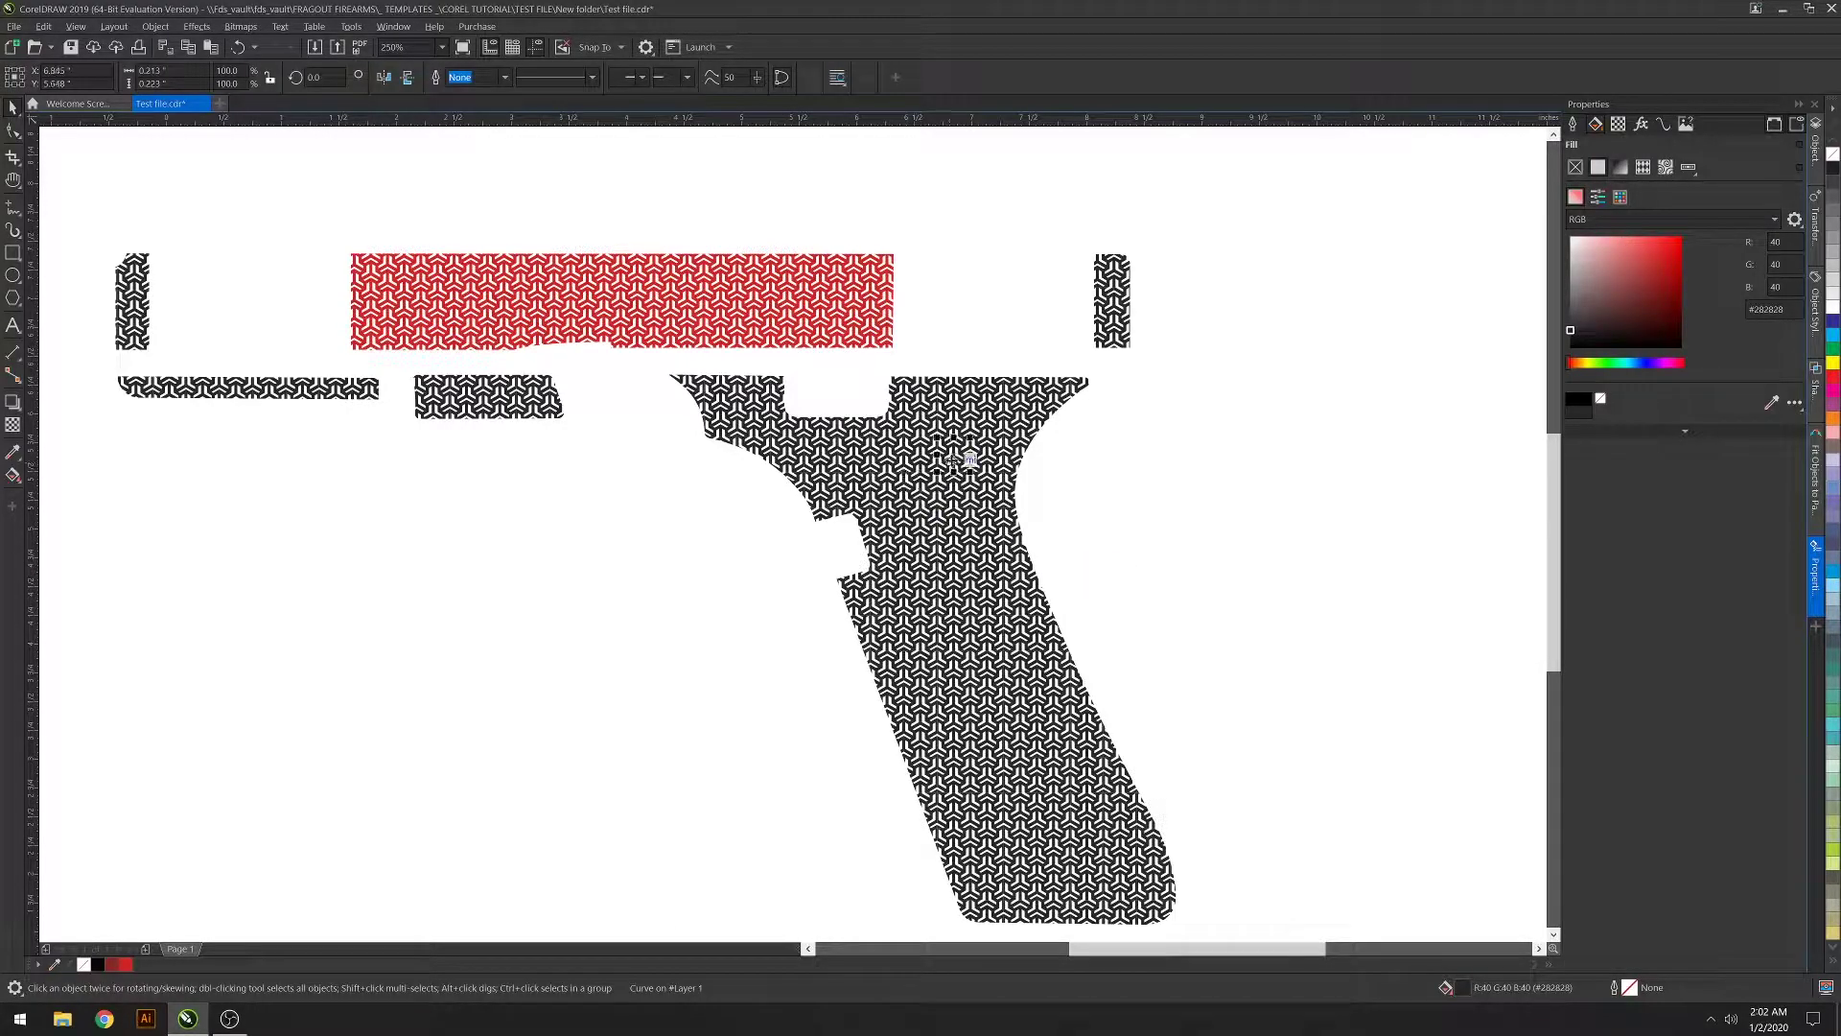
pyautogui.click(957, 547)
pyautogui.click(890, 629)
pyautogui.moveTo(890, 629); pyautogui.dragTo(1060, 648)
pyautogui.click(1055, 621)
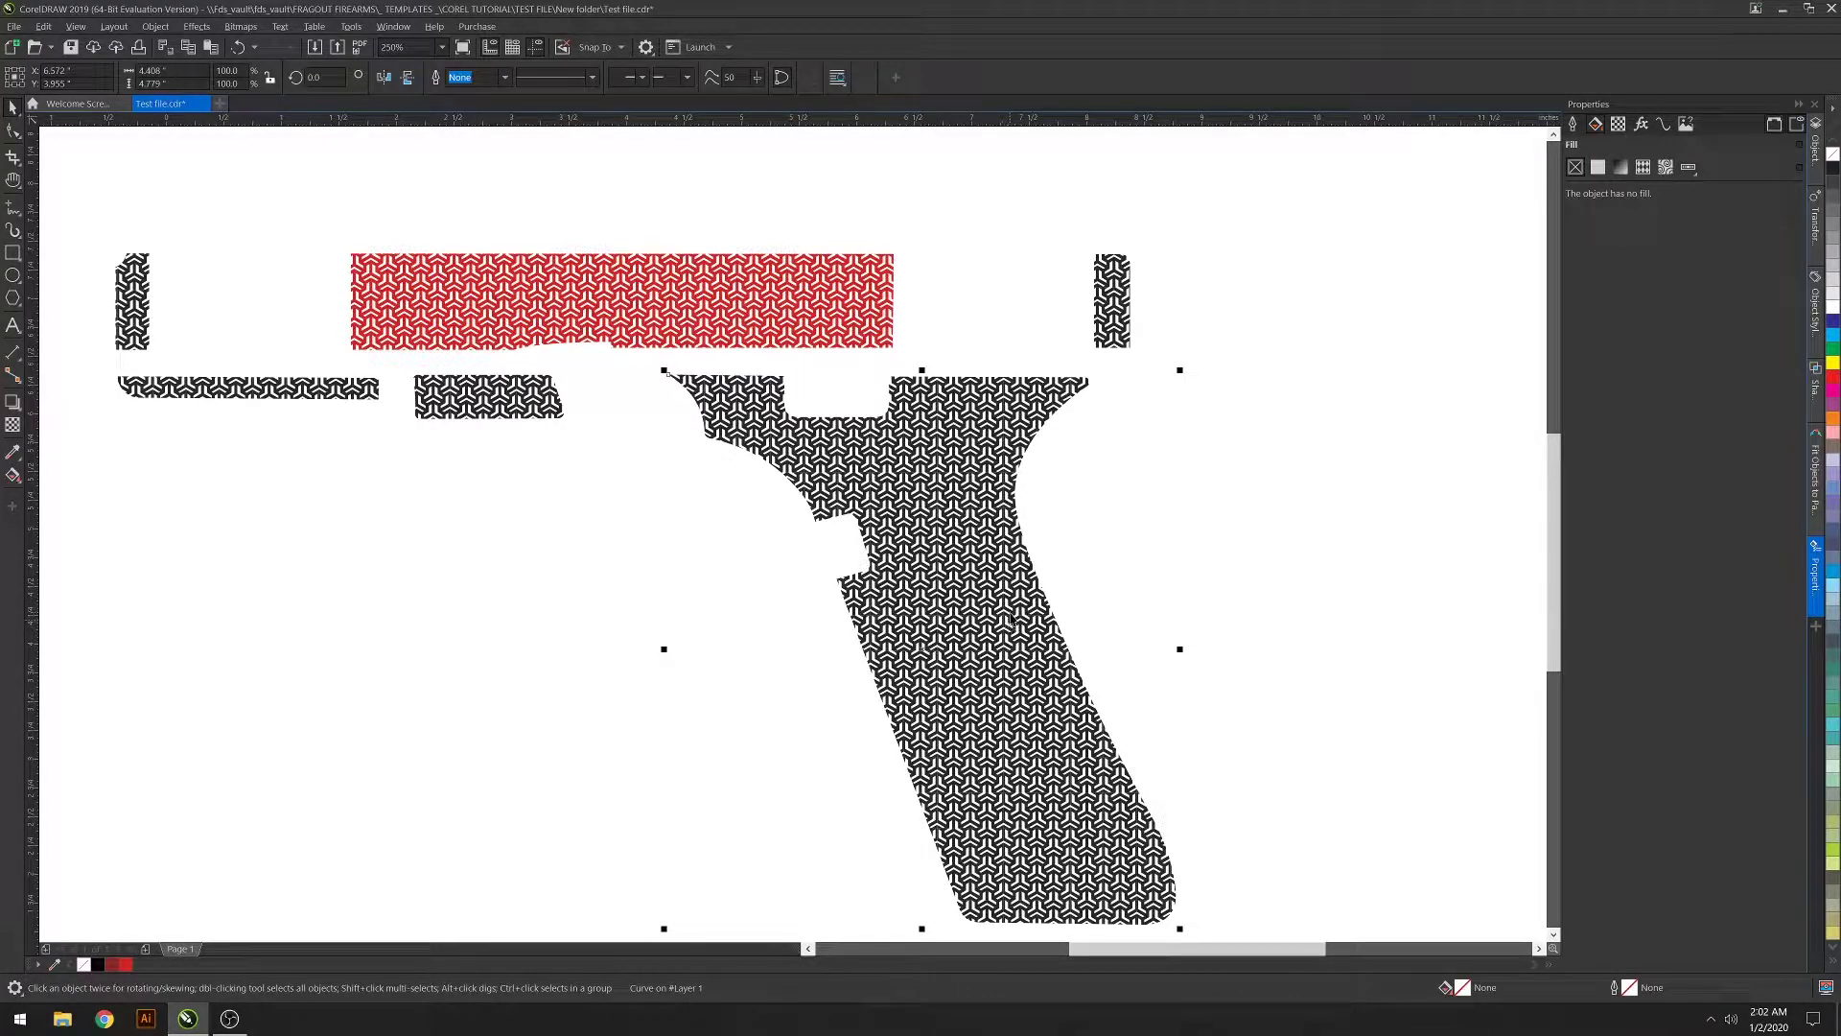
pyautogui.press('Escape')
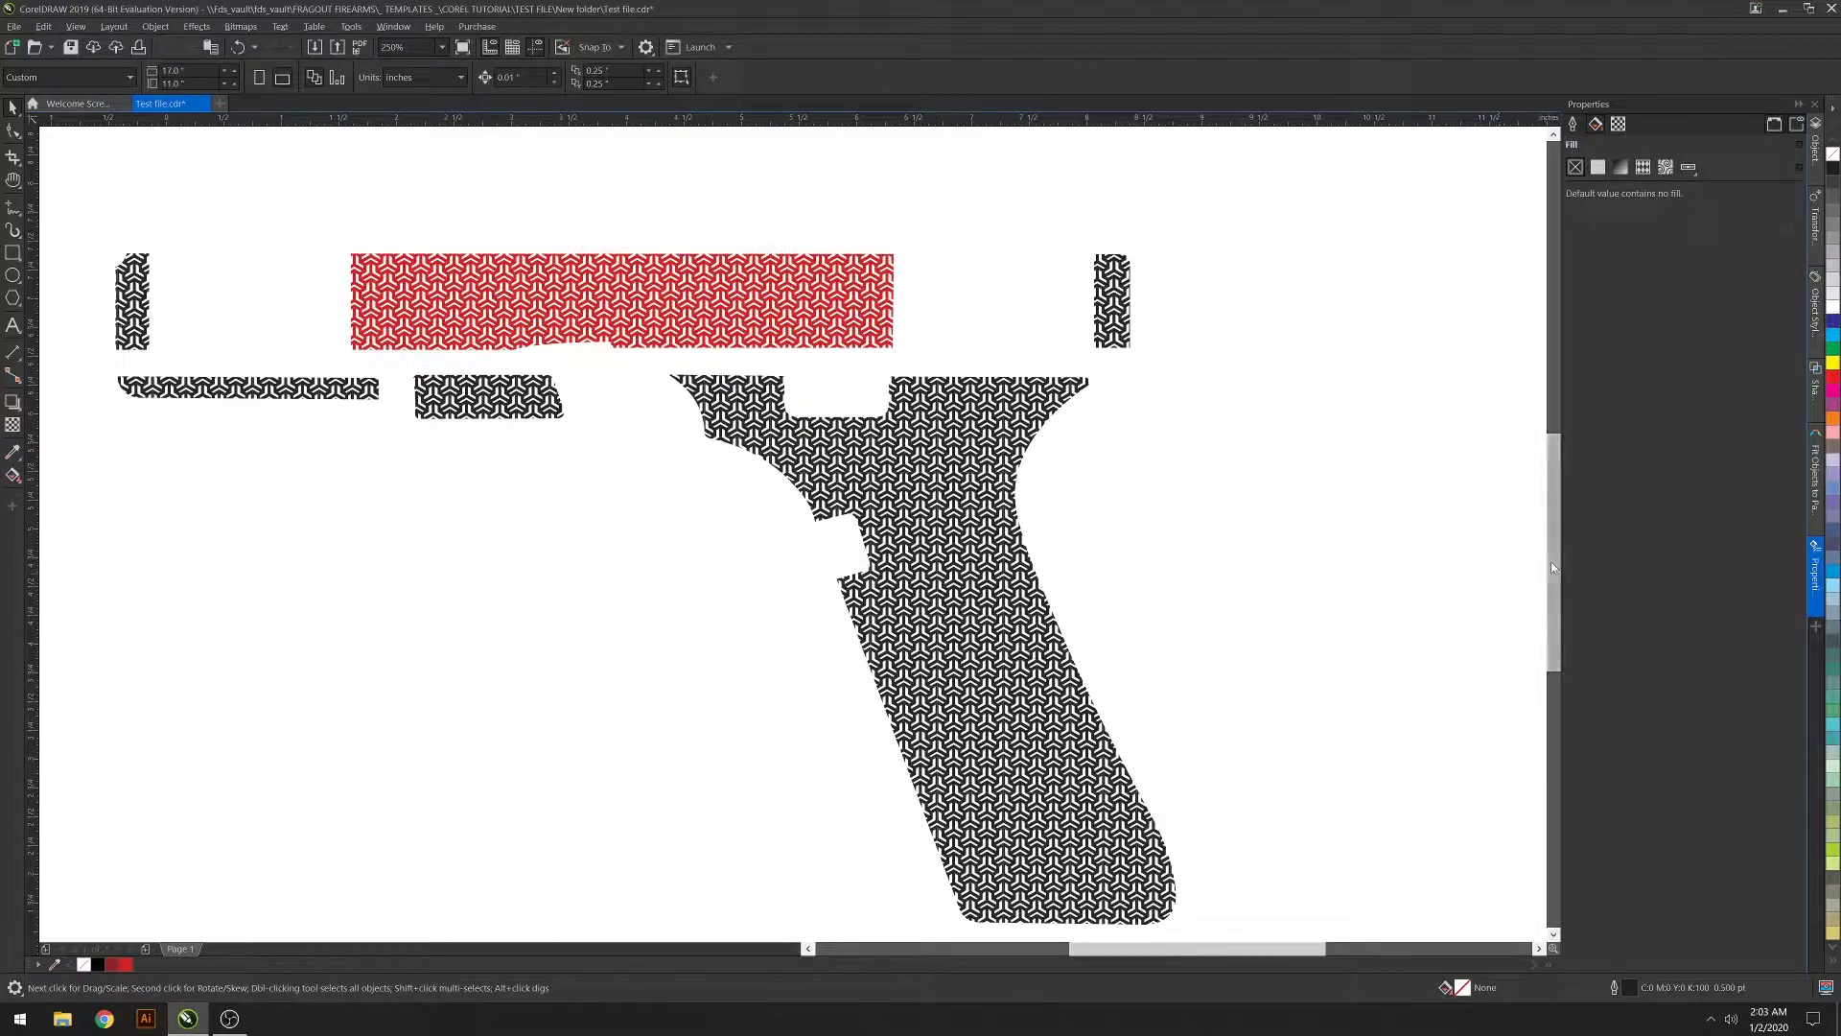
# Weld the marquee-selected grip lattice pieces into one curve and fill it red
pyautogui.scroll(-2, 1551, 561)
pyautogui.moveTo(1316, 888); pyautogui.dragTo(639, 286)
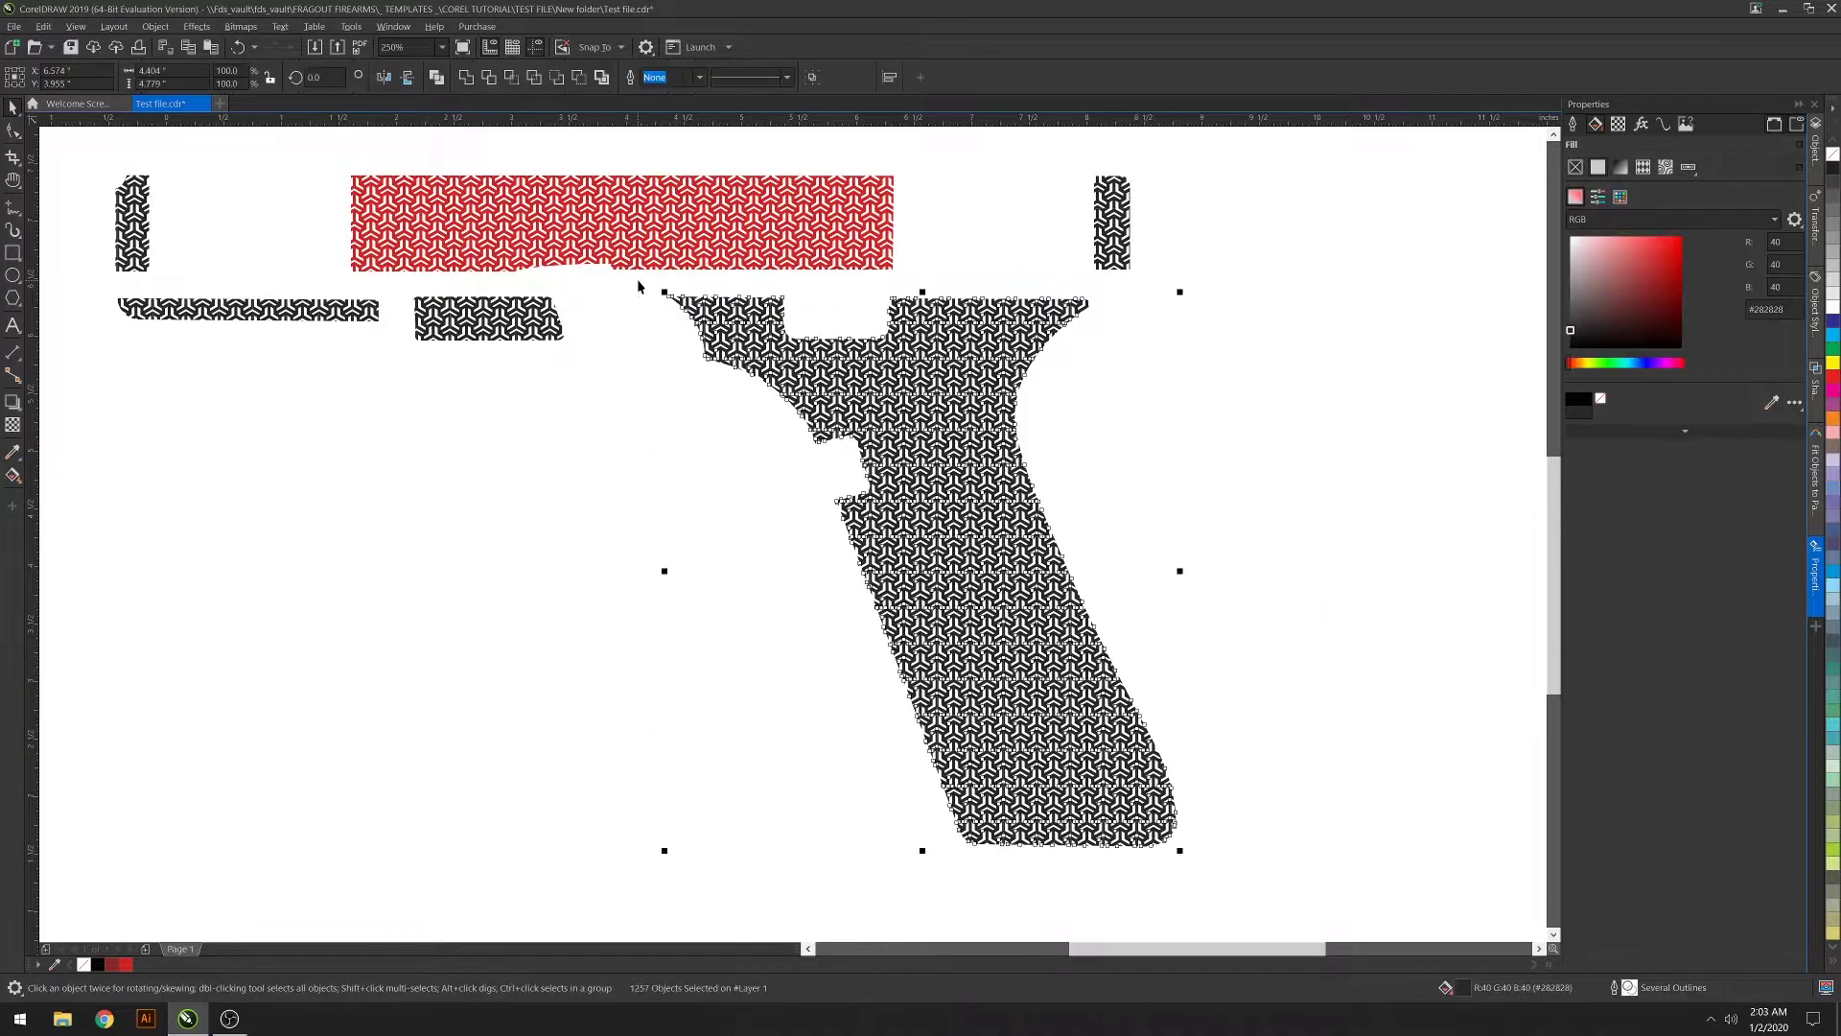
pyautogui.click(469, 80)
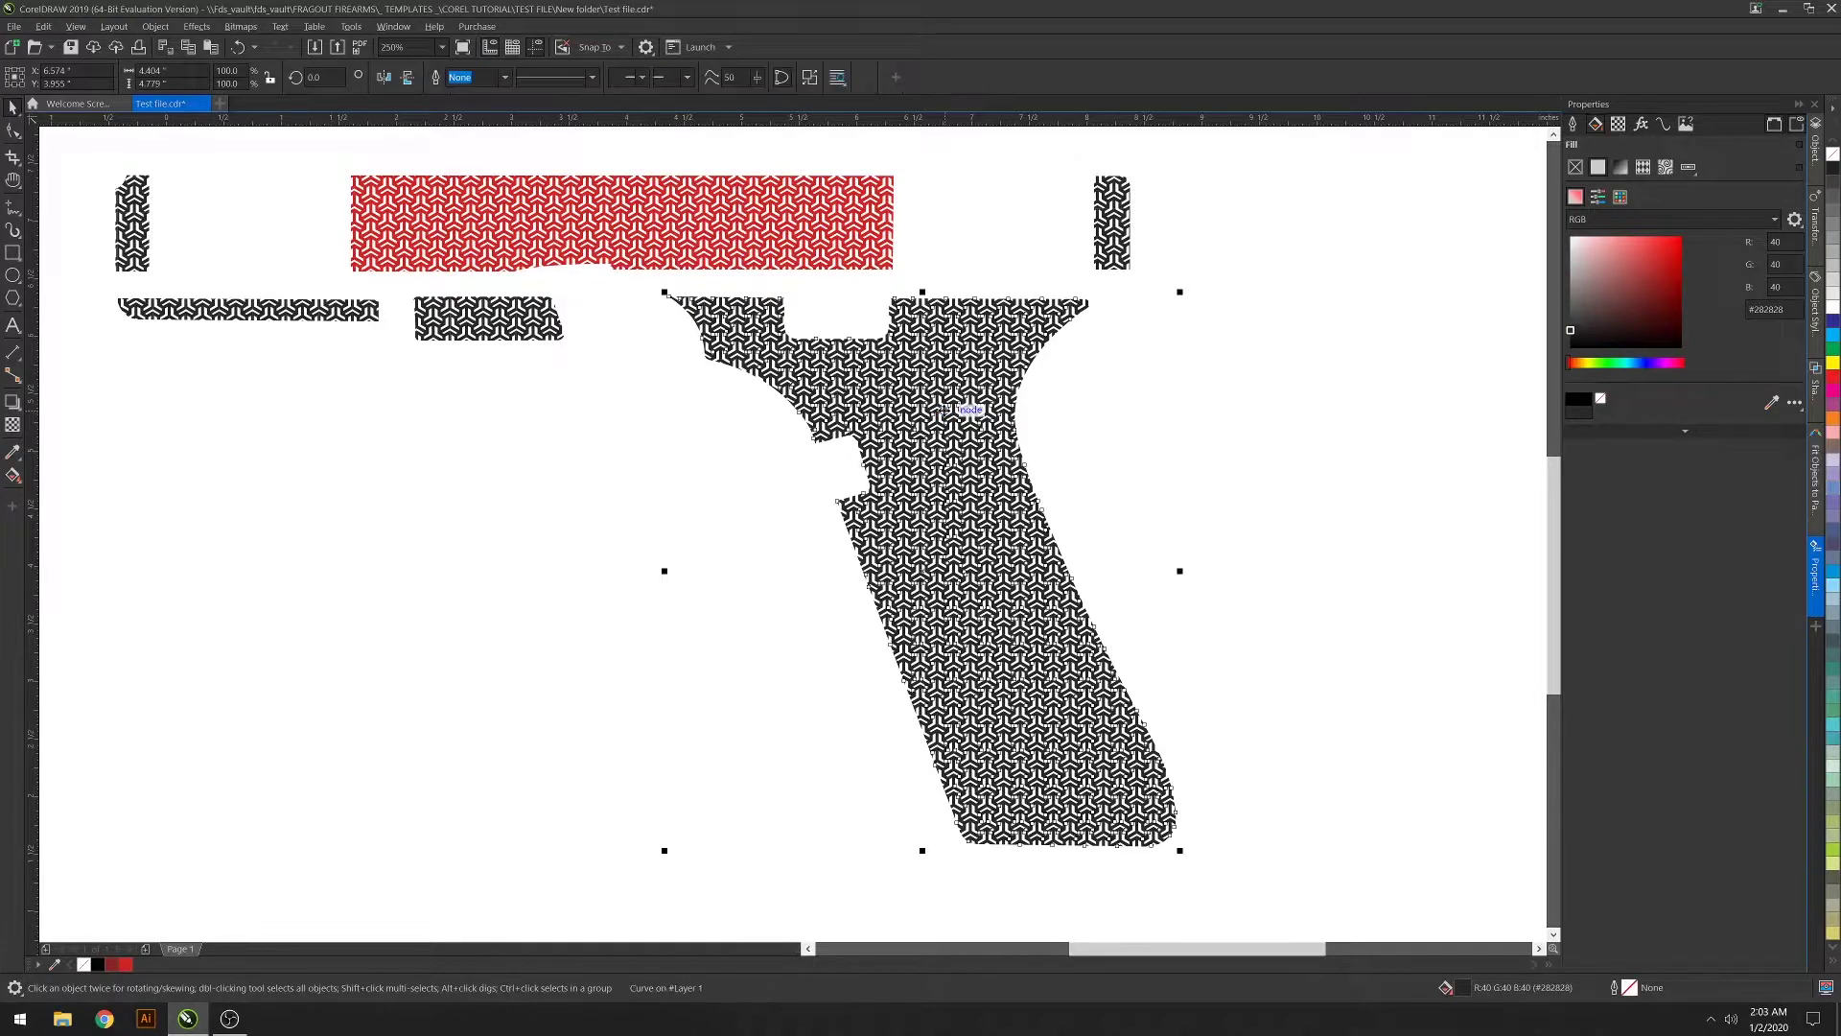
pyautogui.click(1659, 250)
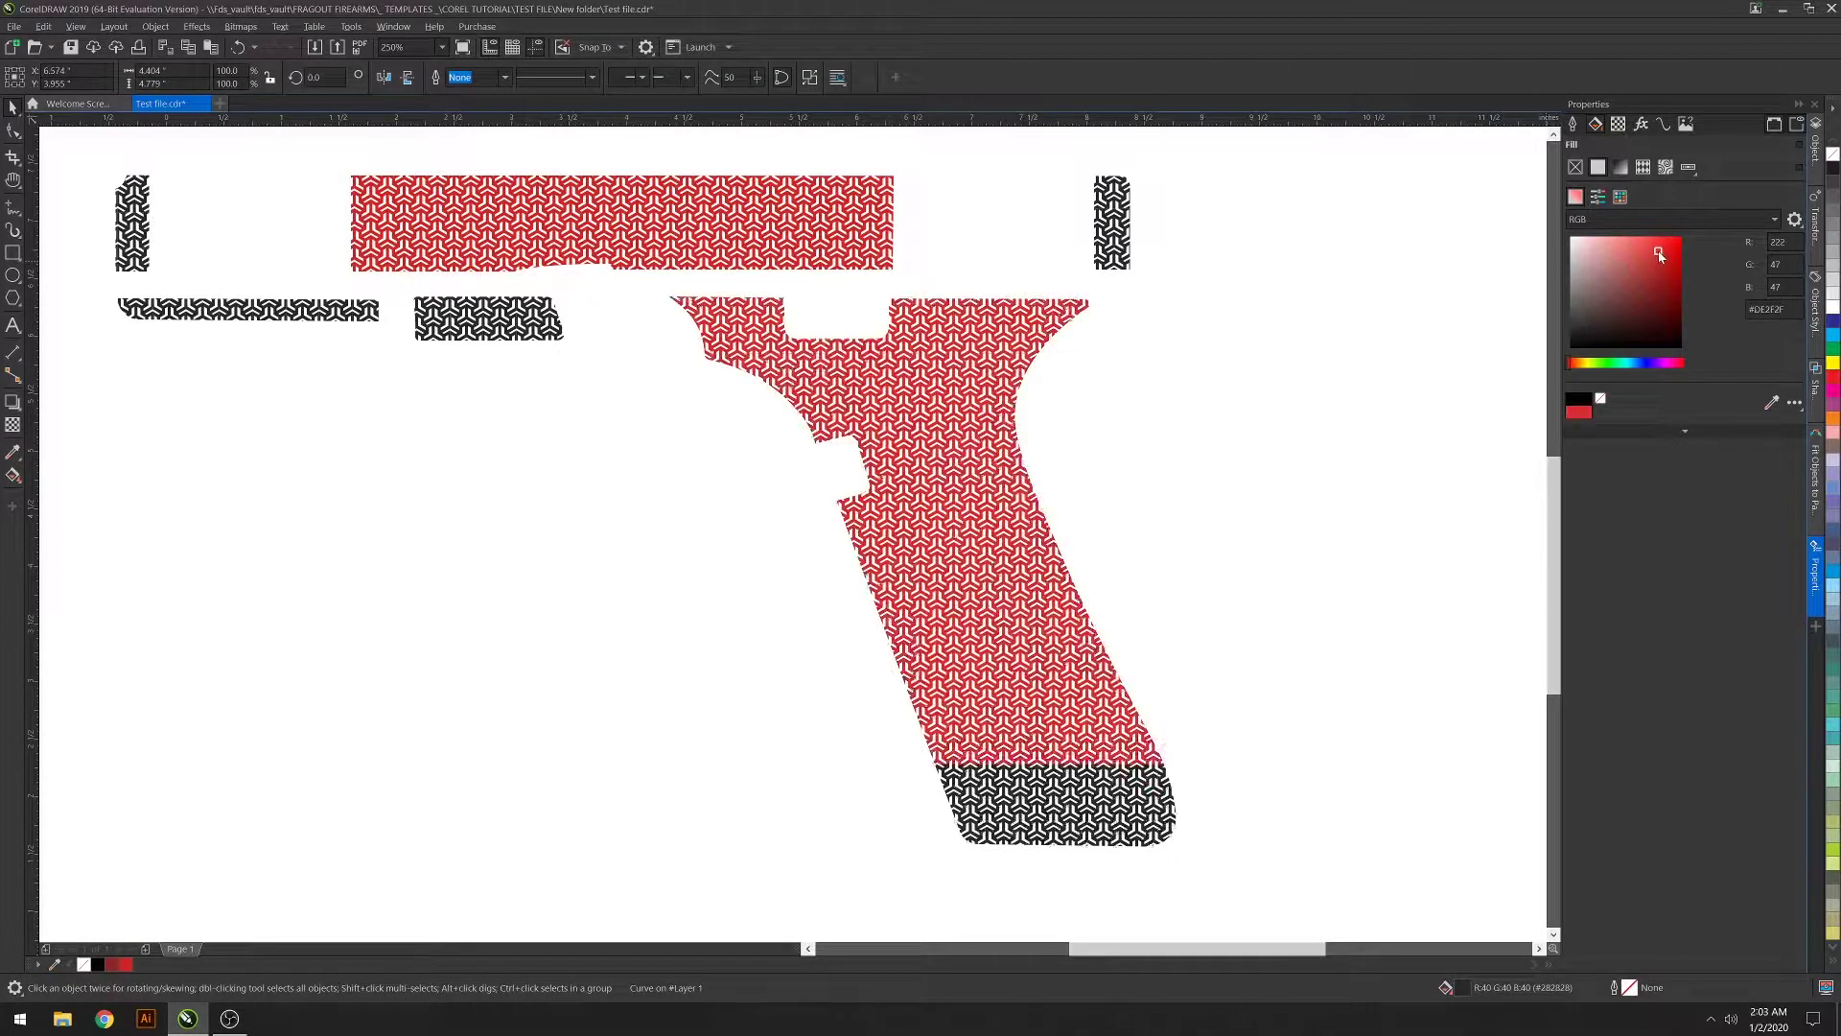
pyautogui.click(1344, 468)
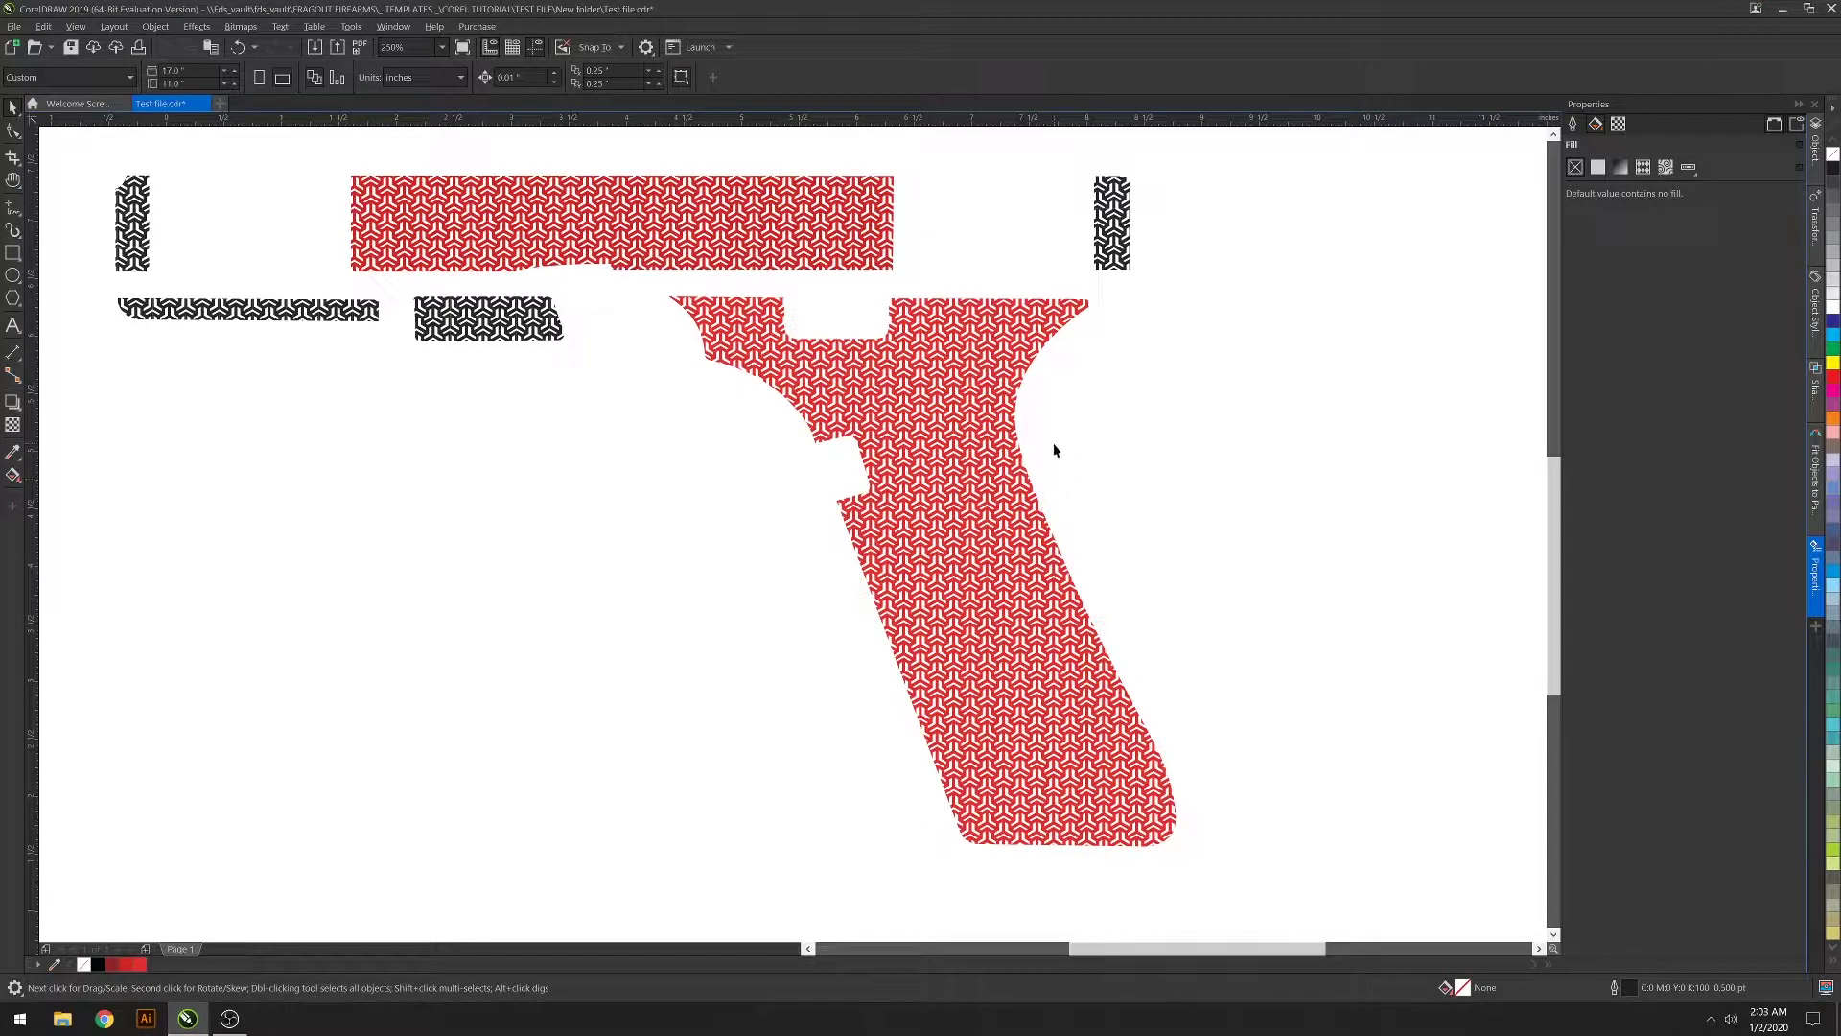
# Zoom in on the tall narrow black strip and check its pieces' fill
pyautogui.moveTo(1177, 288); pyautogui.dragTo(1054, 161)
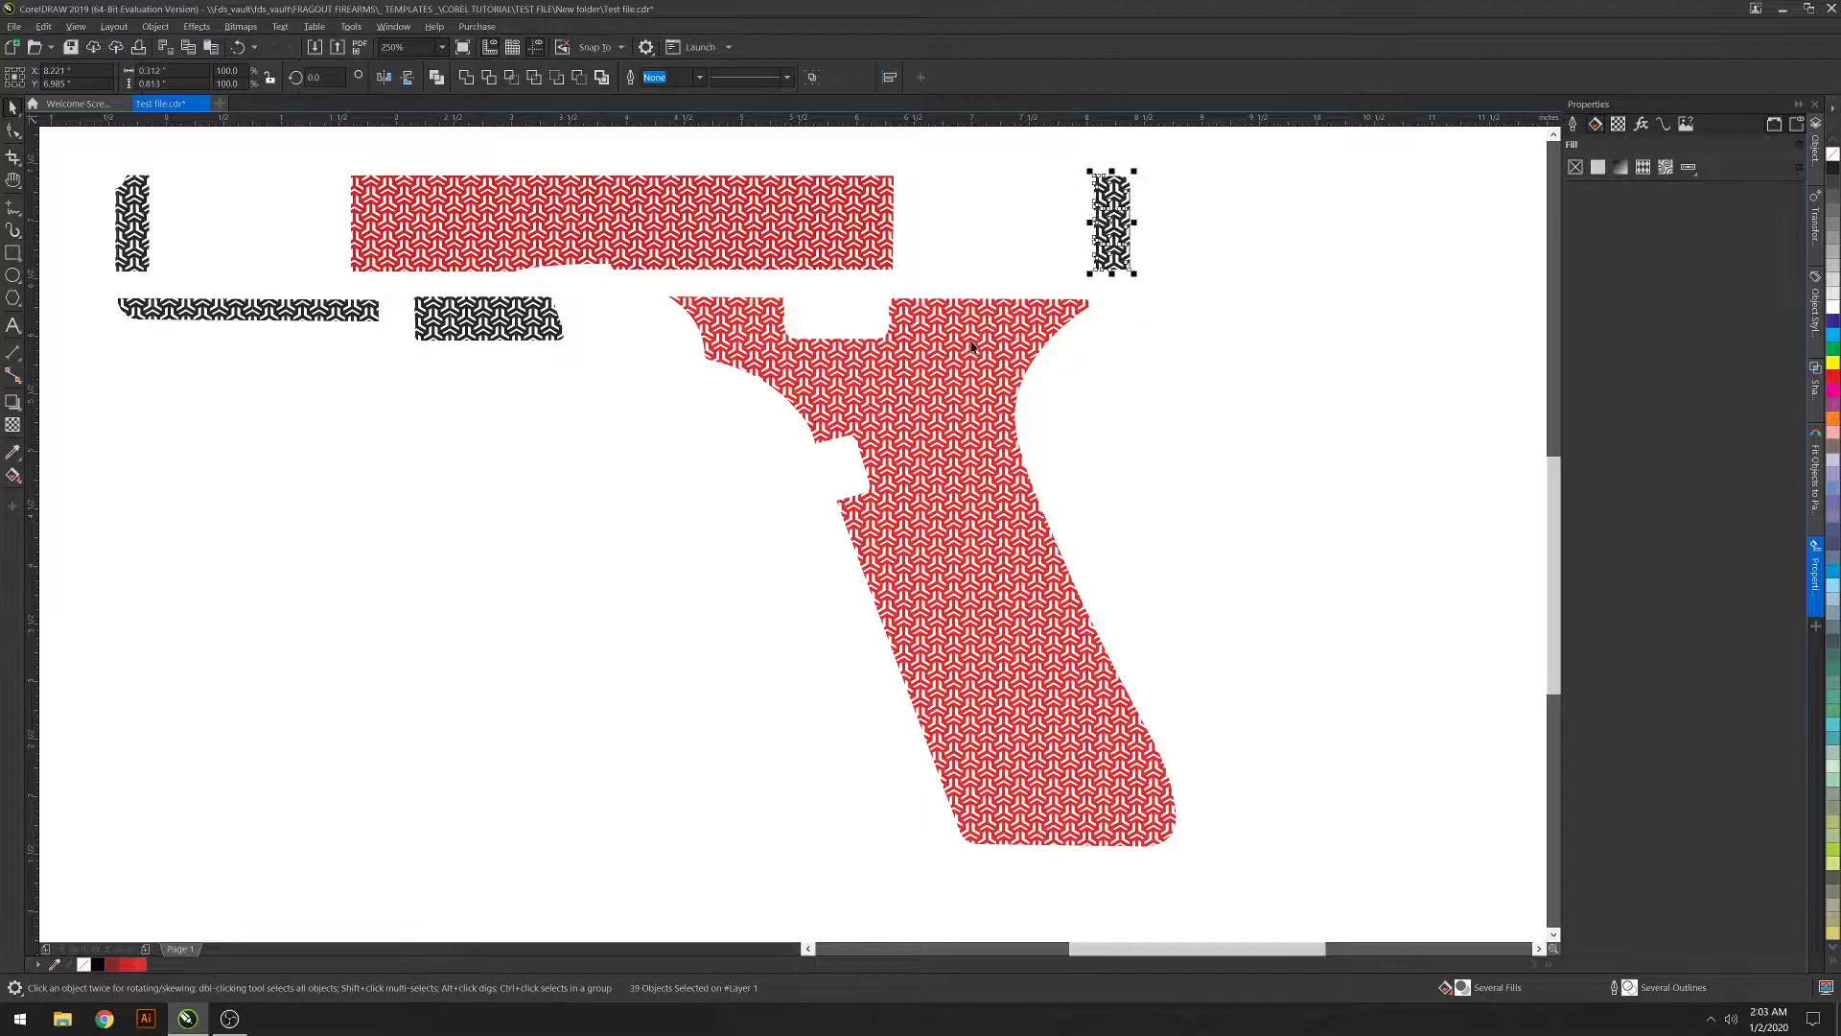
pyautogui.scroll(2, 1552, 487)
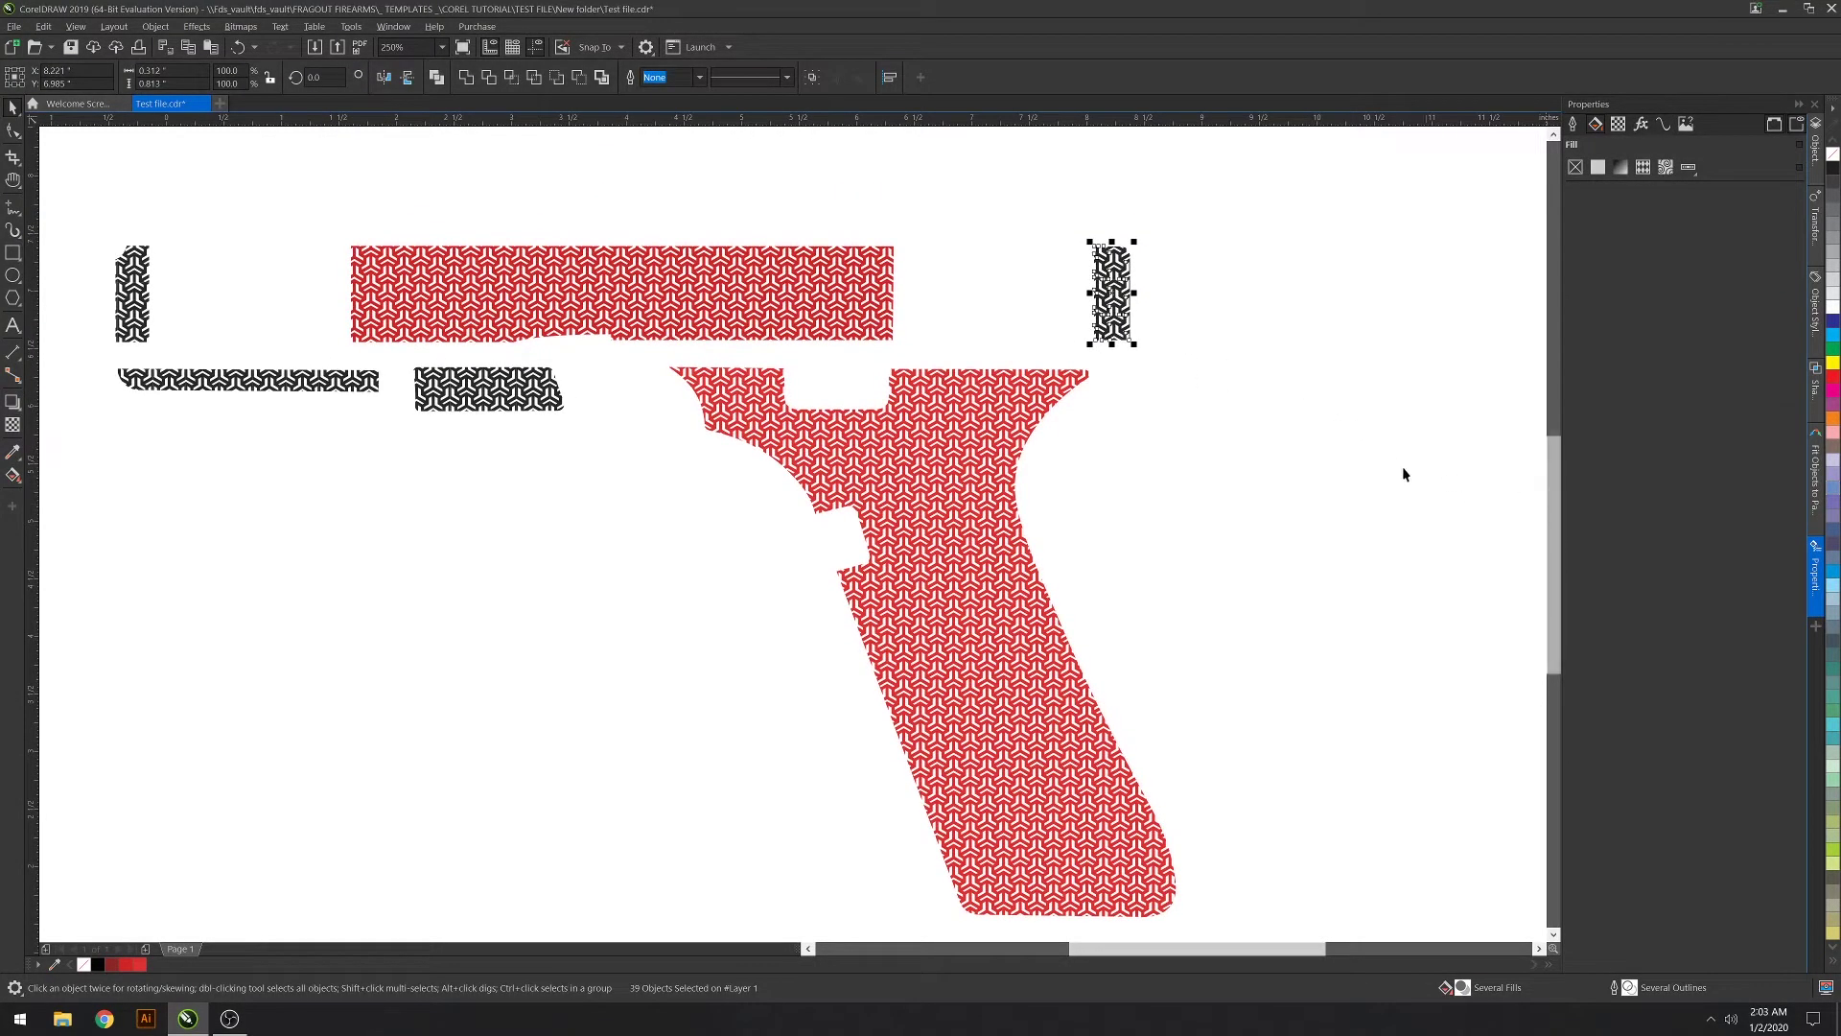
pyautogui.click(1287, 450)
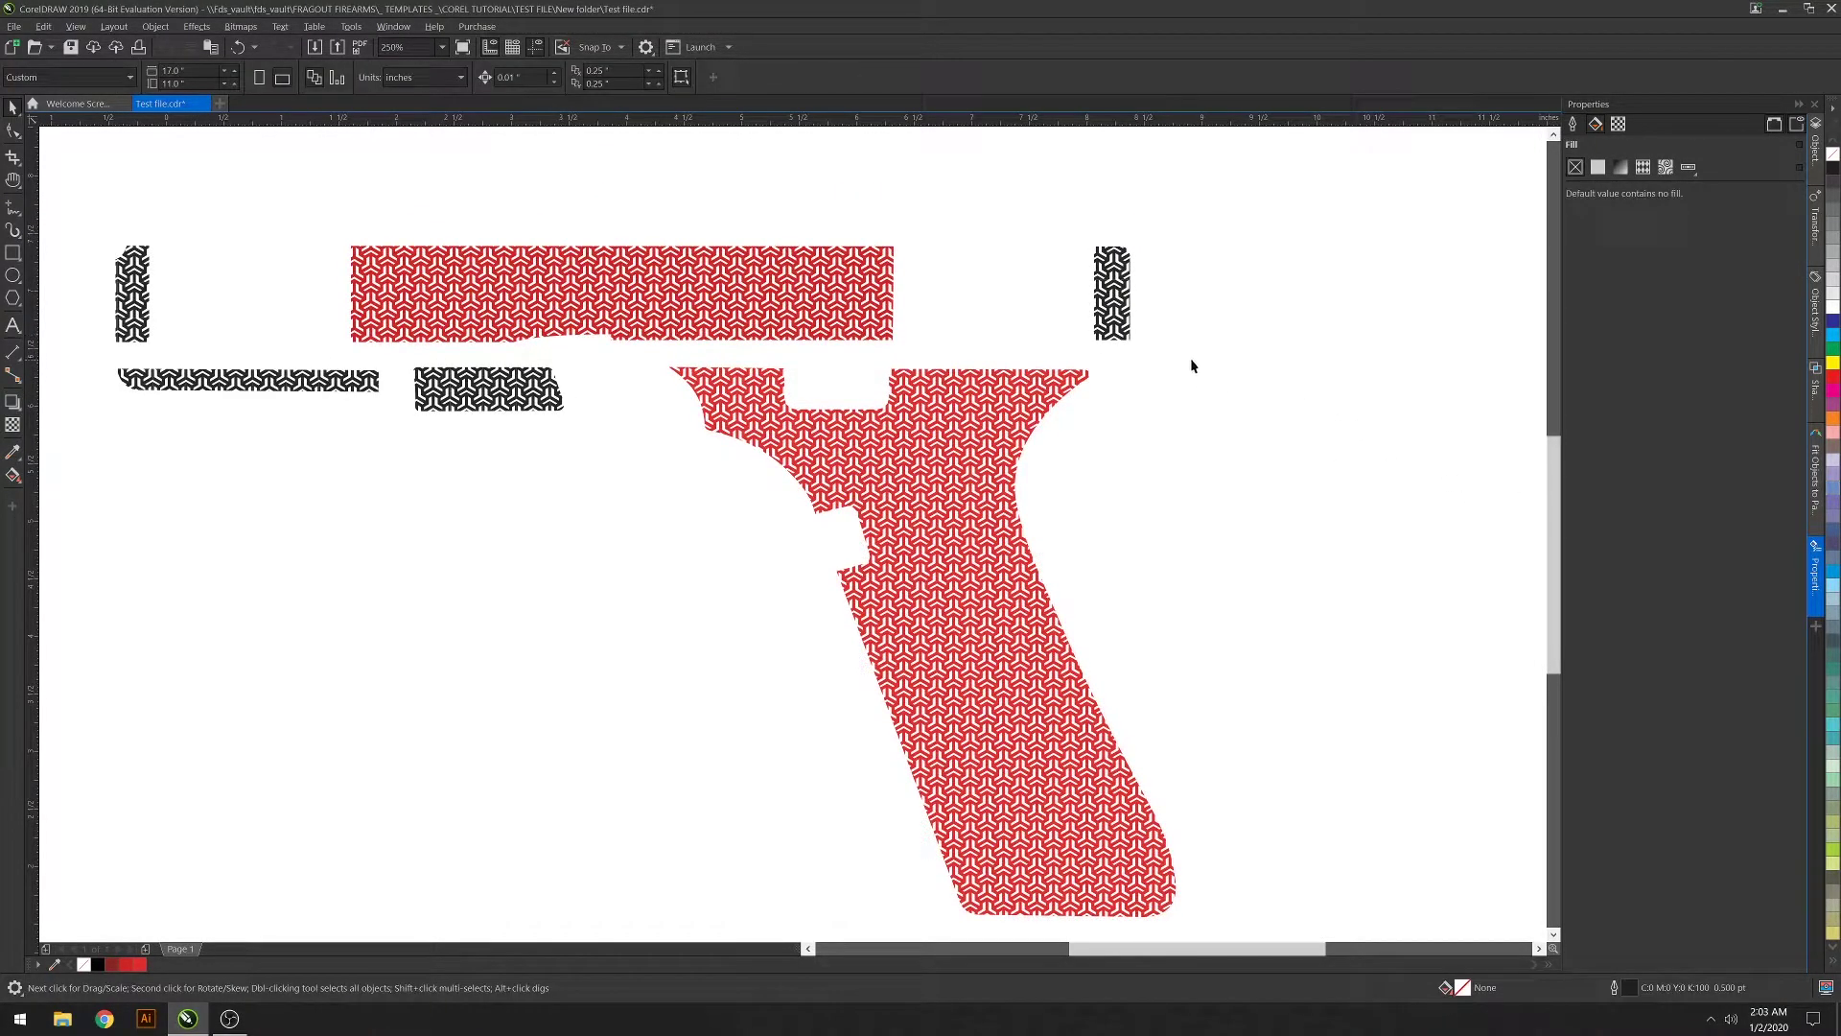
pyautogui.scroll(4, 1205, 364)
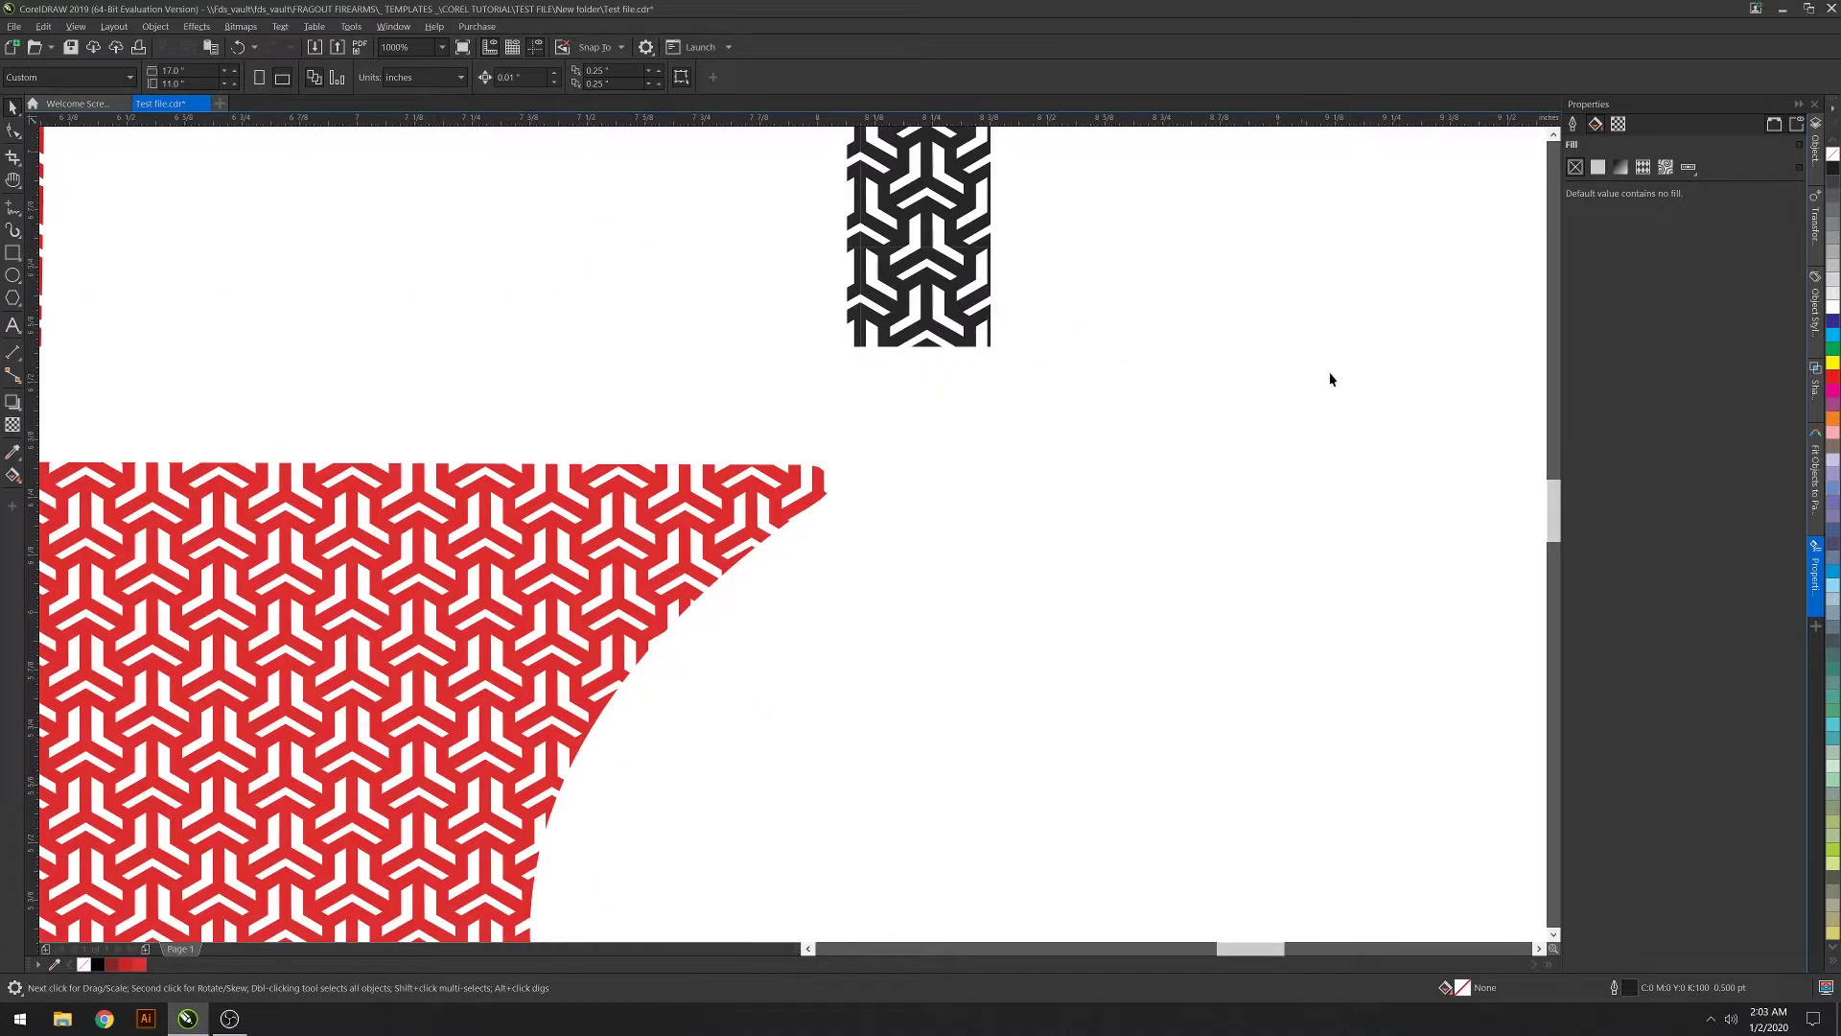
pyautogui.scroll(3, 1553, 508)
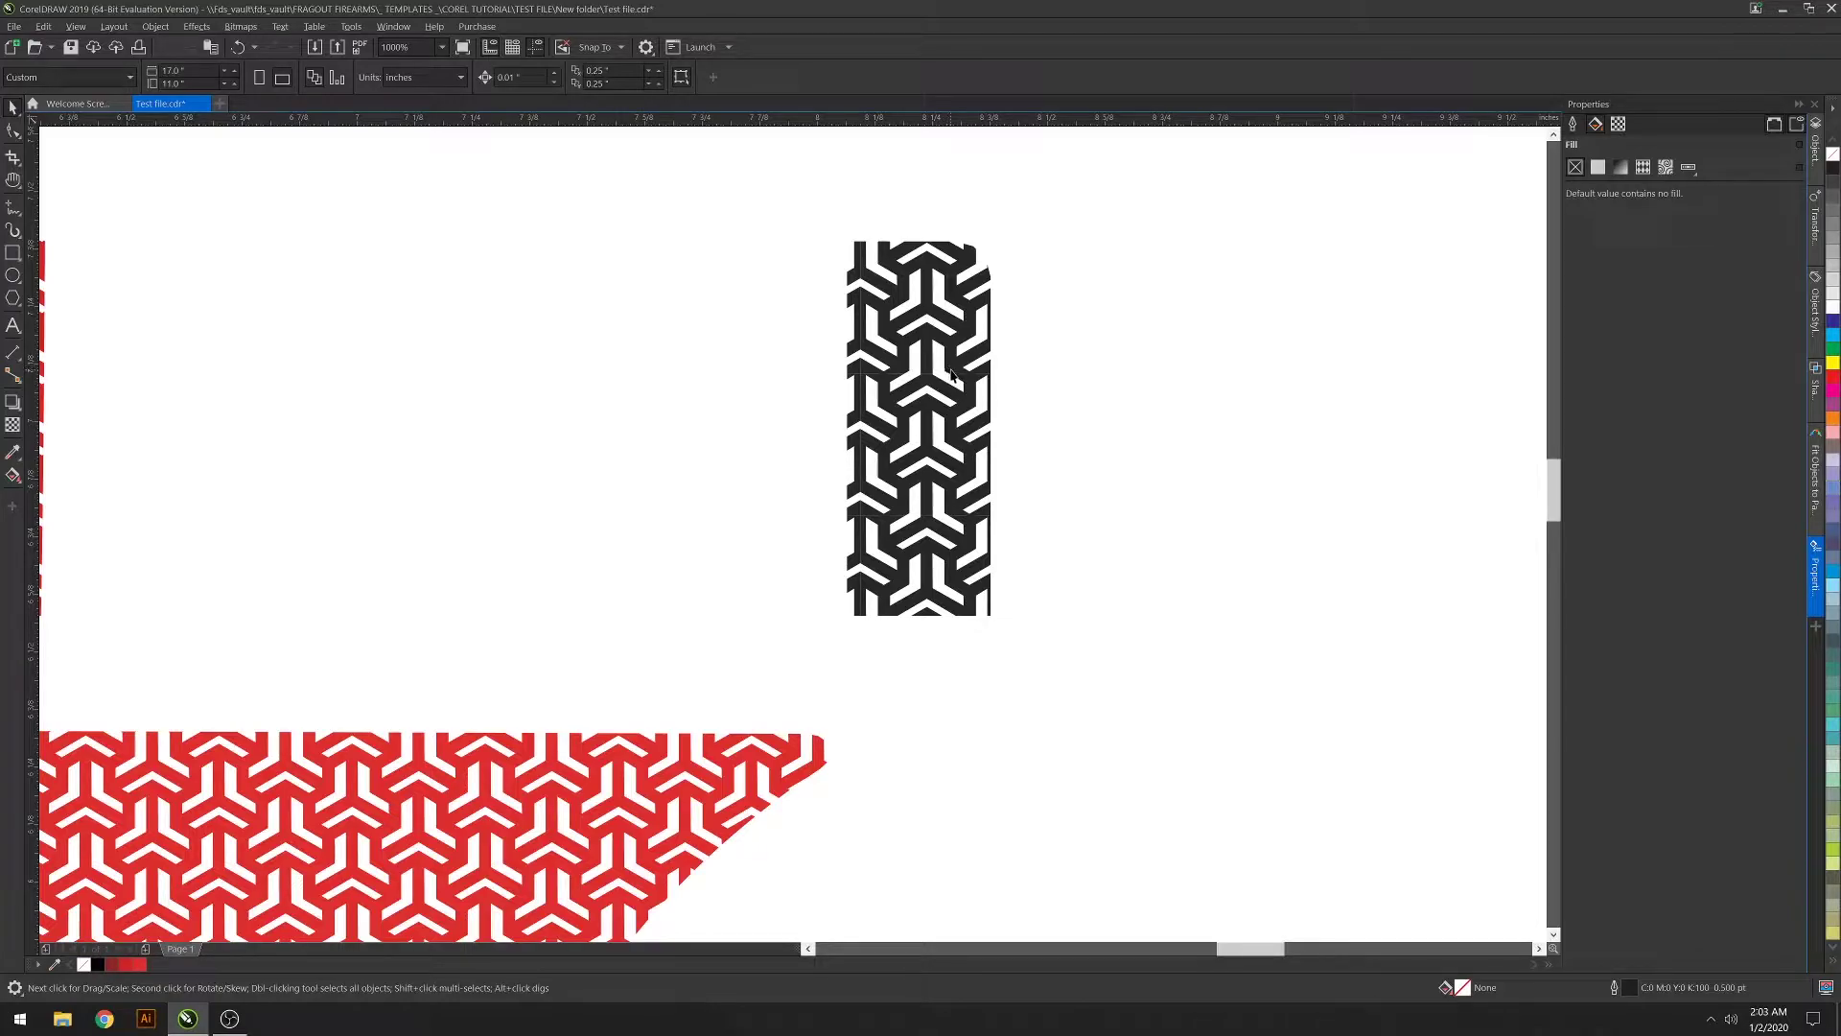
pyautogui.click(952, 370)
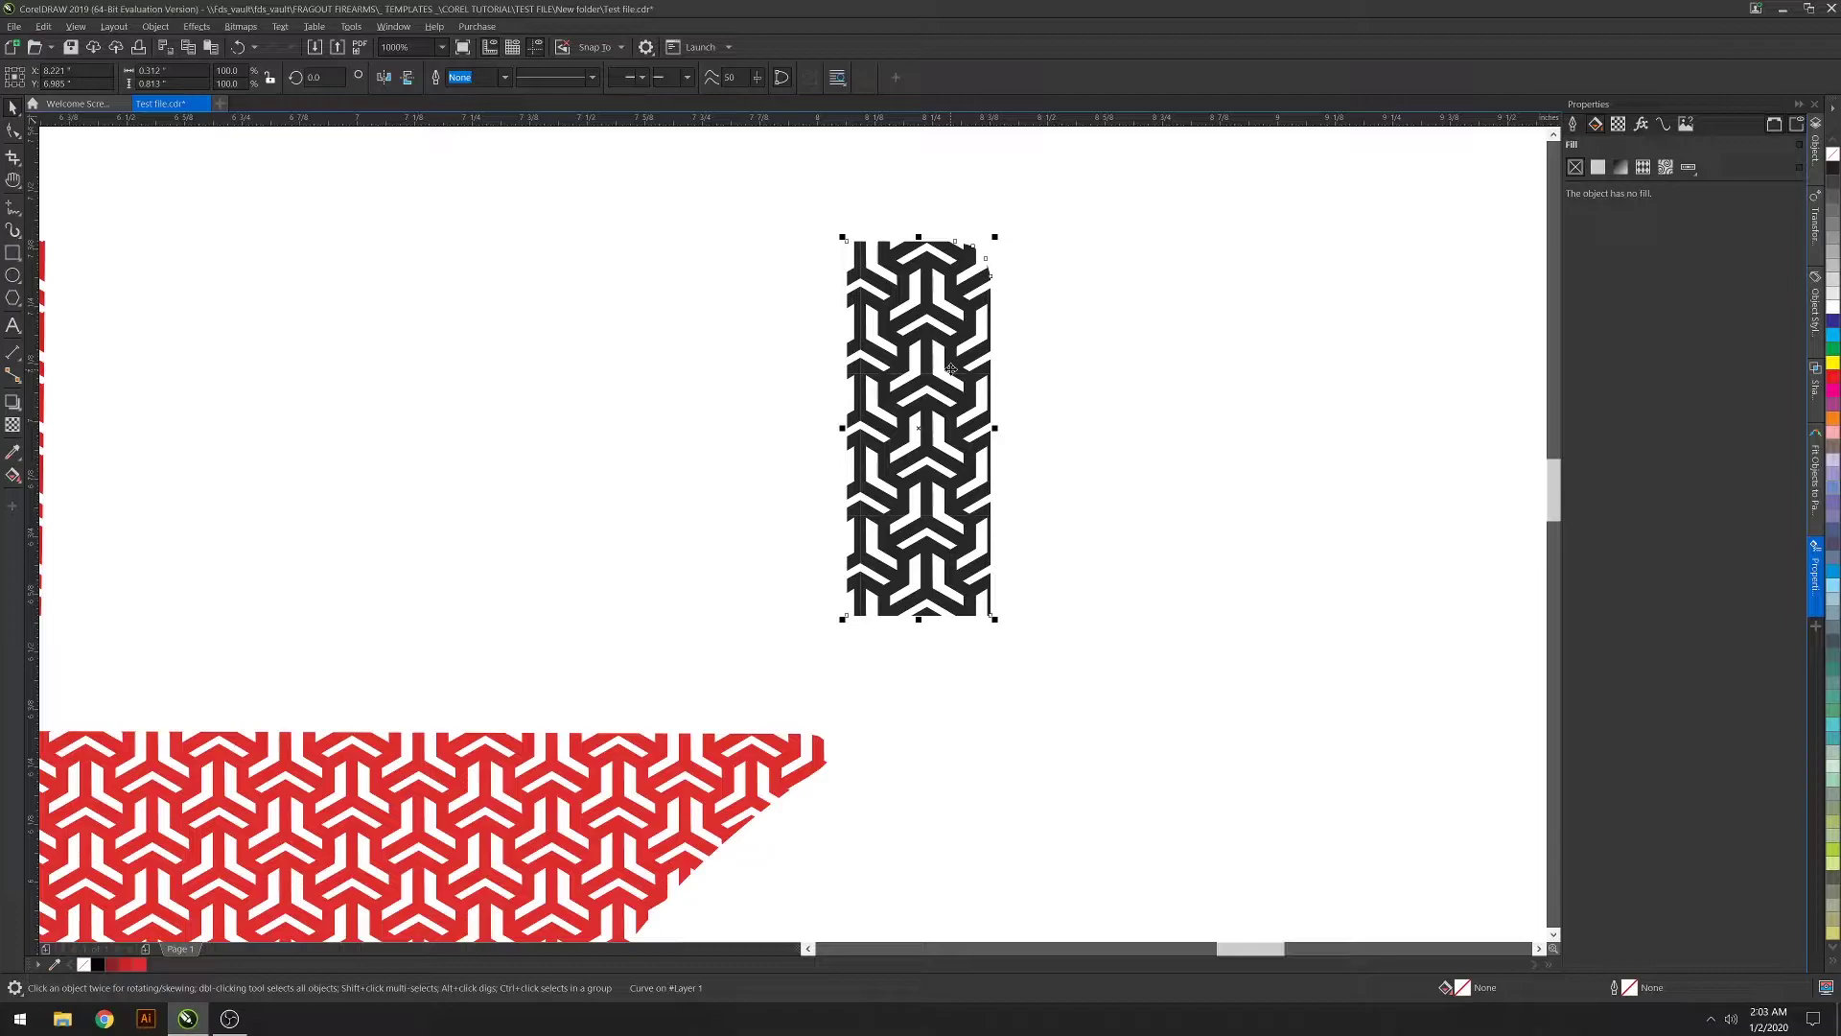
pyautogui.press('Escape')
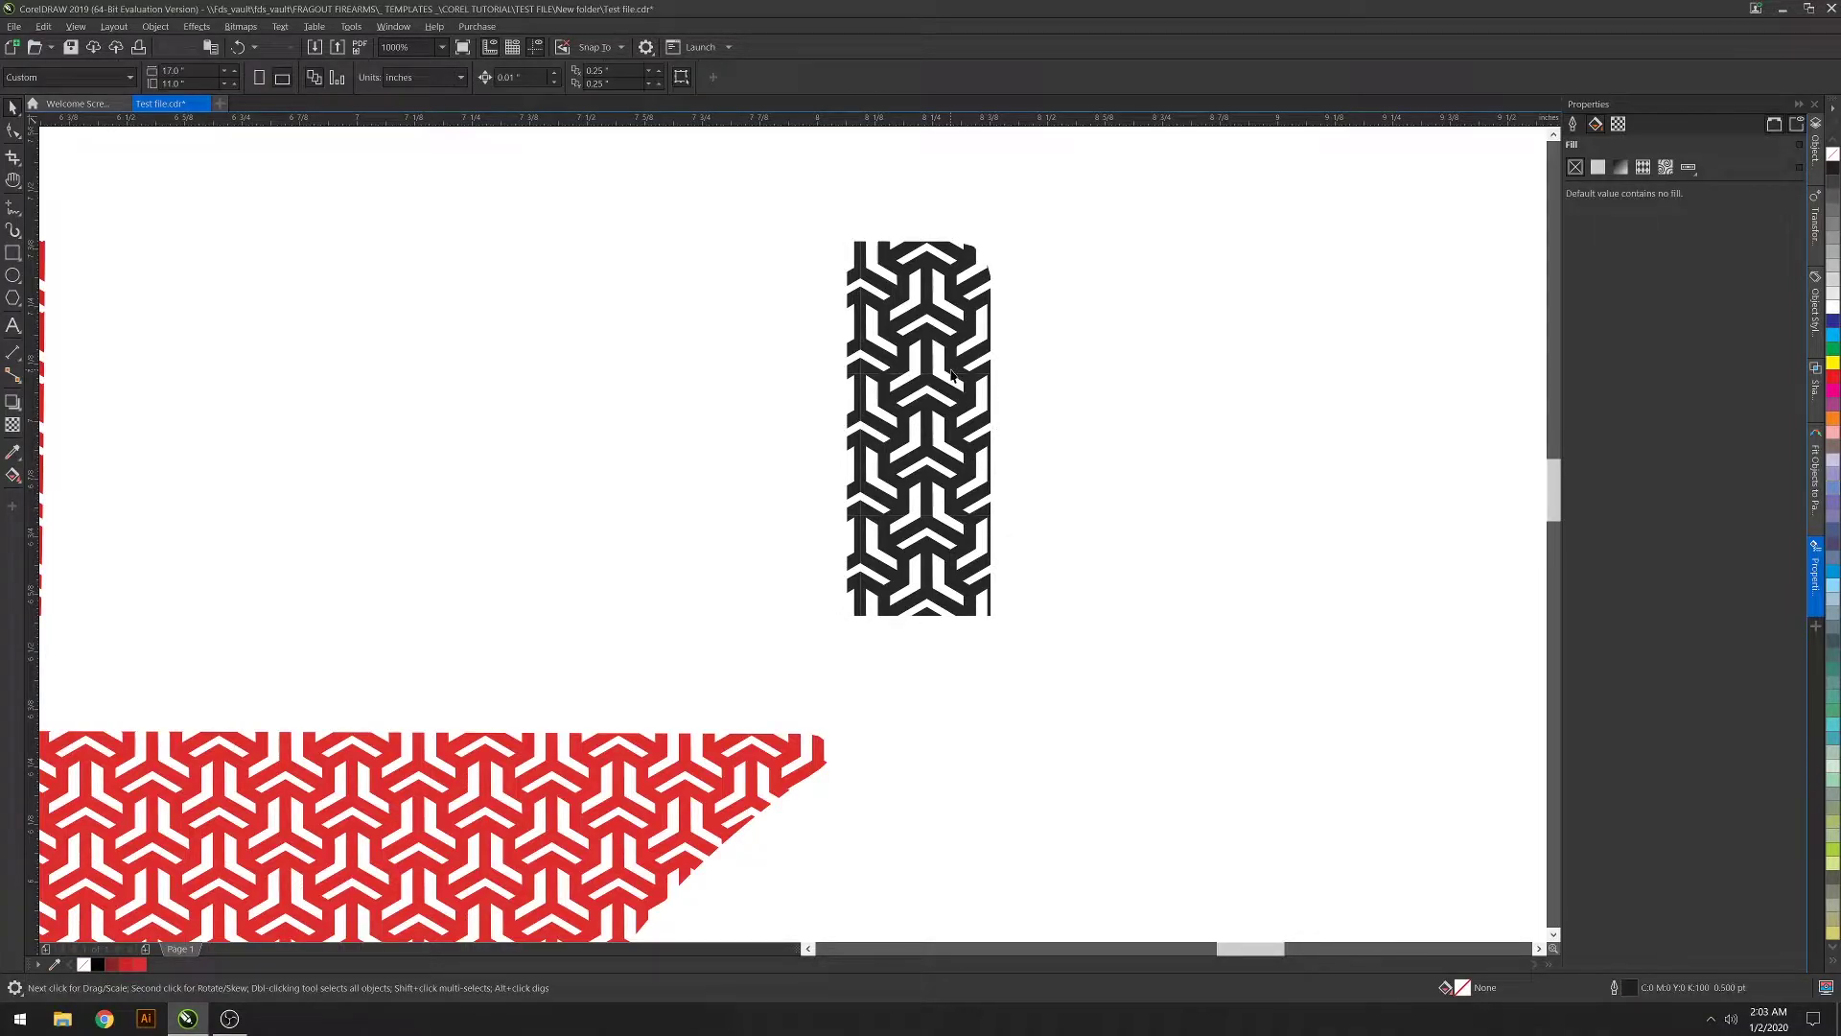
pyautogui.click(951, 372)
pyautogui.press('Escape')
# Weld the strip's 38 pieces into one curve and fill it red
pyautogui.moveTo(1048, 645); pyautogui.dragTo(732, 211)
pyautogui.click(466, 77)
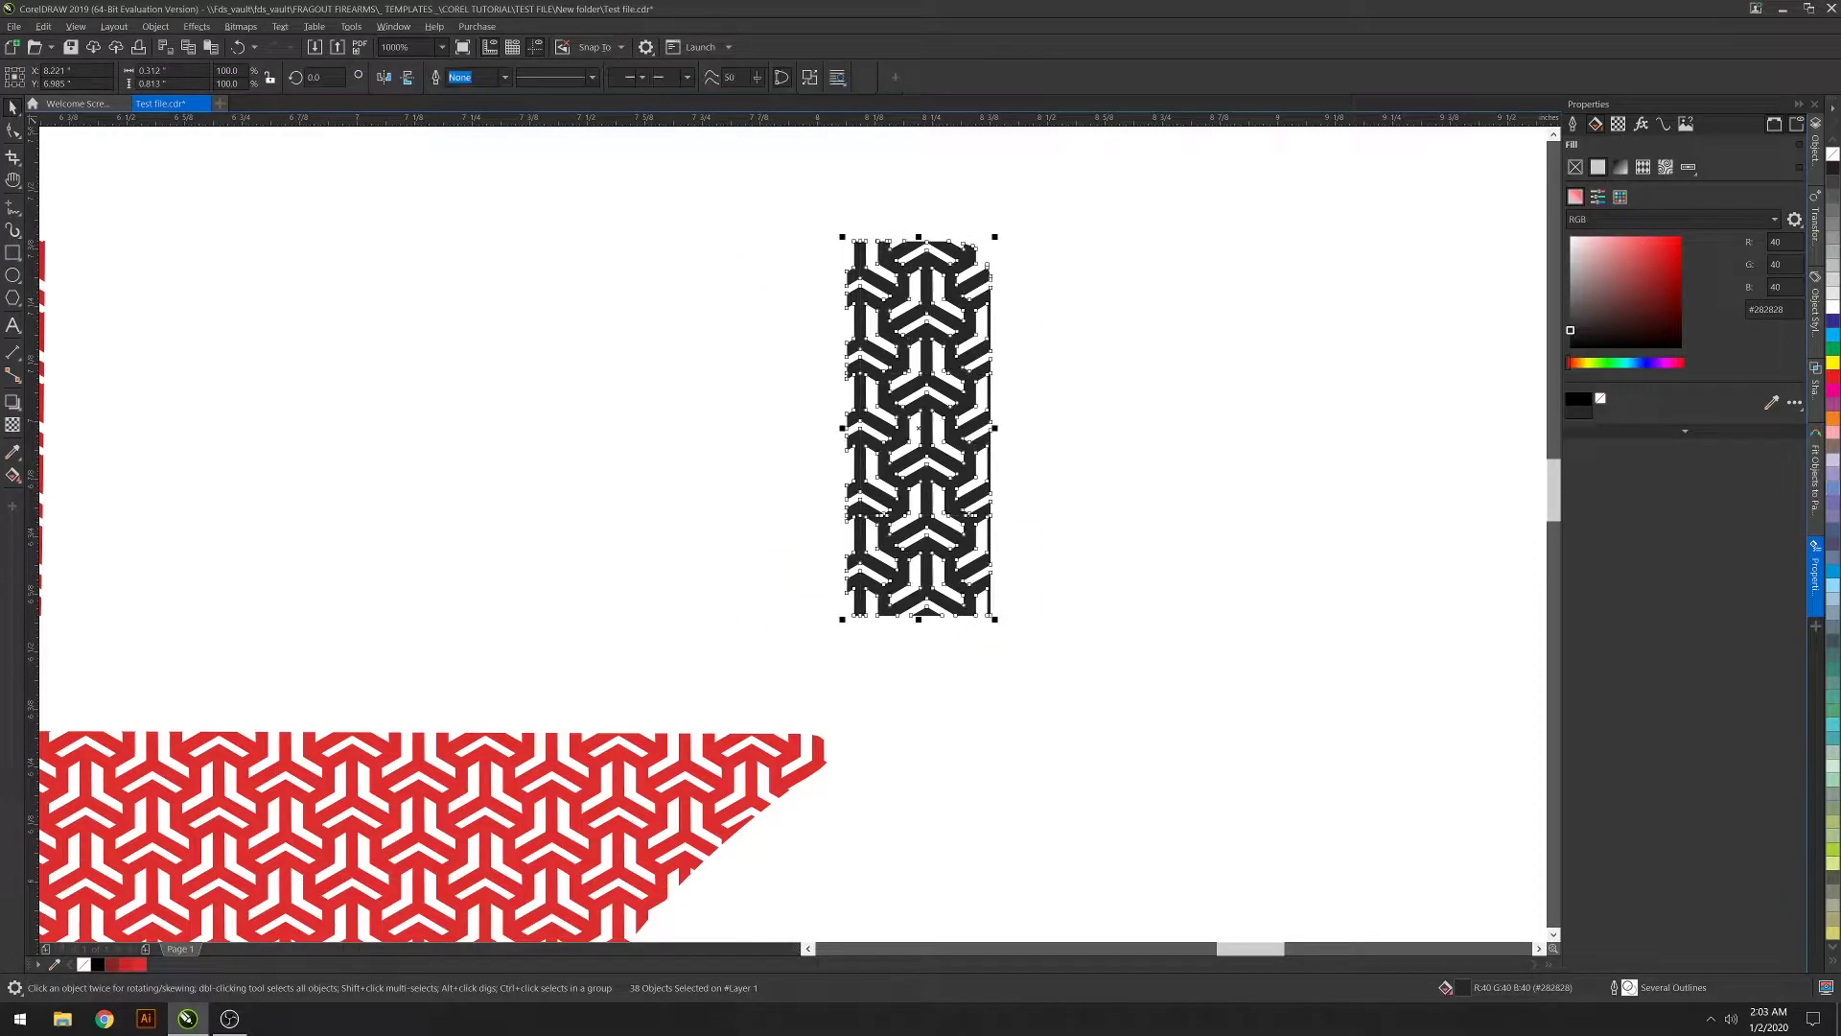
pyautogui.click(1662, 276)
pyautogui.click(1321, 443)
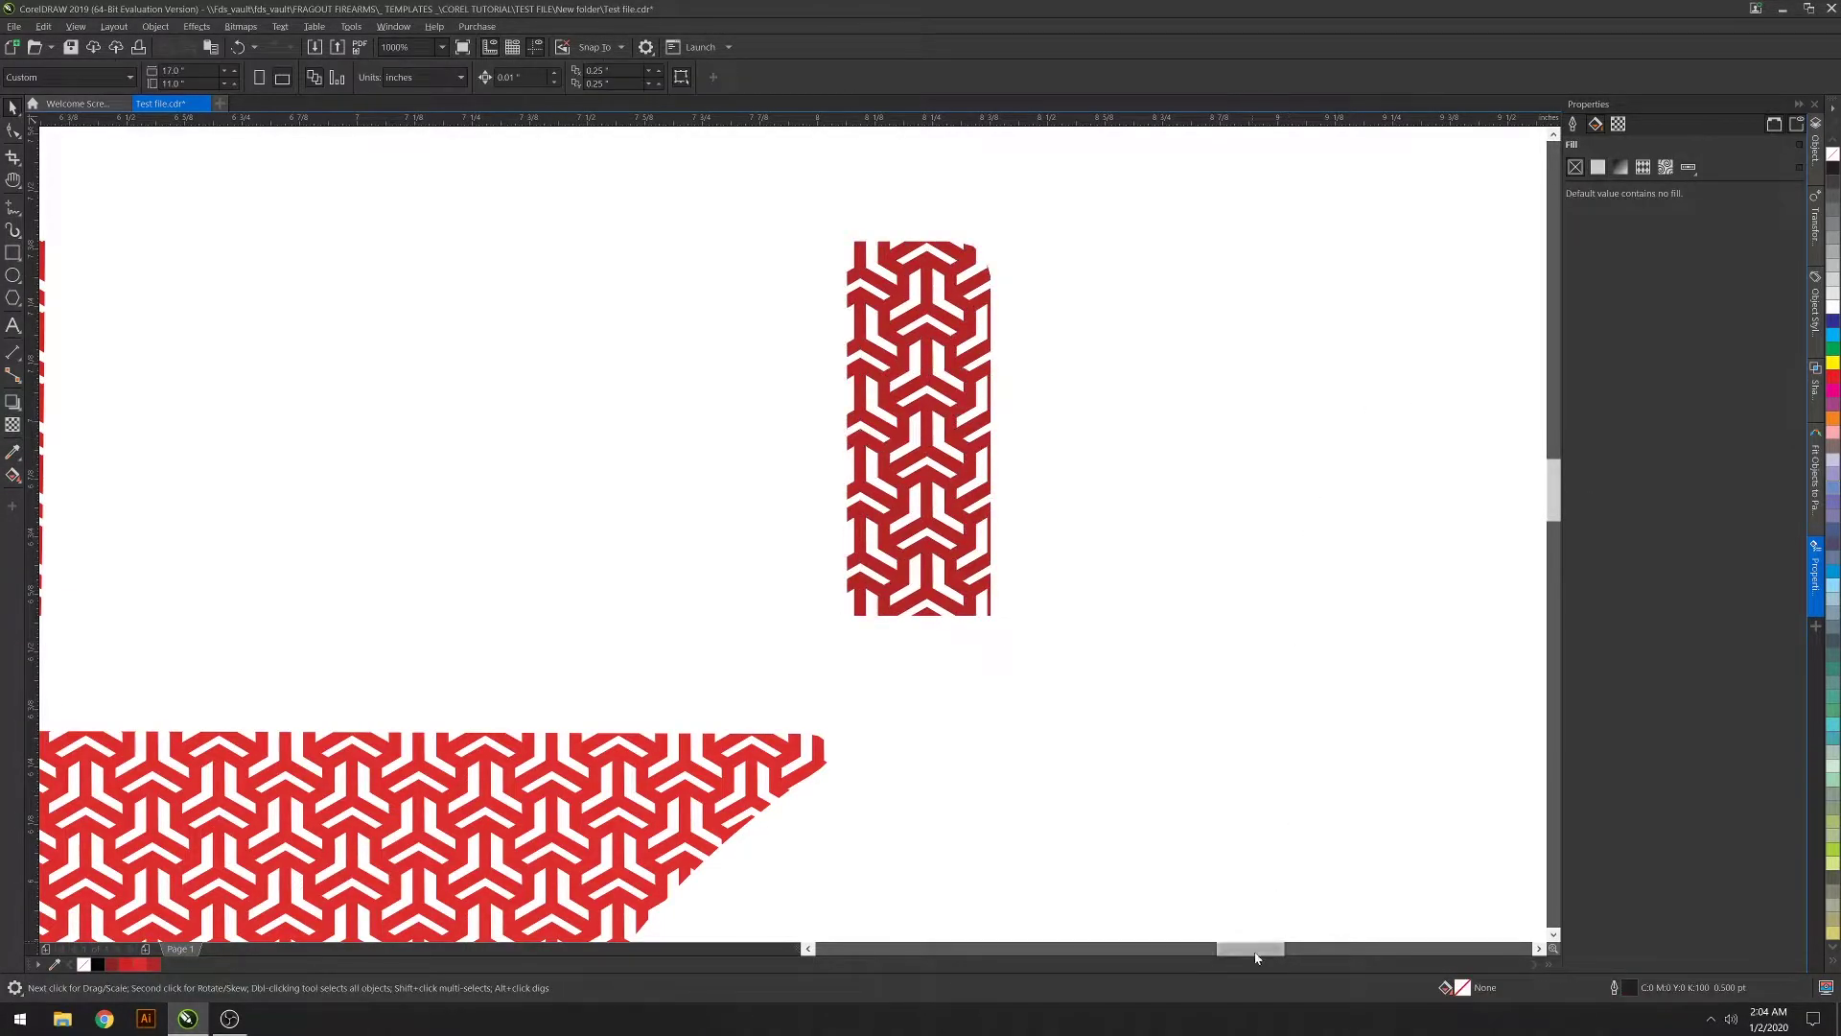
# Weld the slanted block's 81 pieces into one red #C43939 curve, then select the long strip's 69 pieces
pyautogui.moveTo(1256, 956); pyautogui.dragTo(1158, 954)
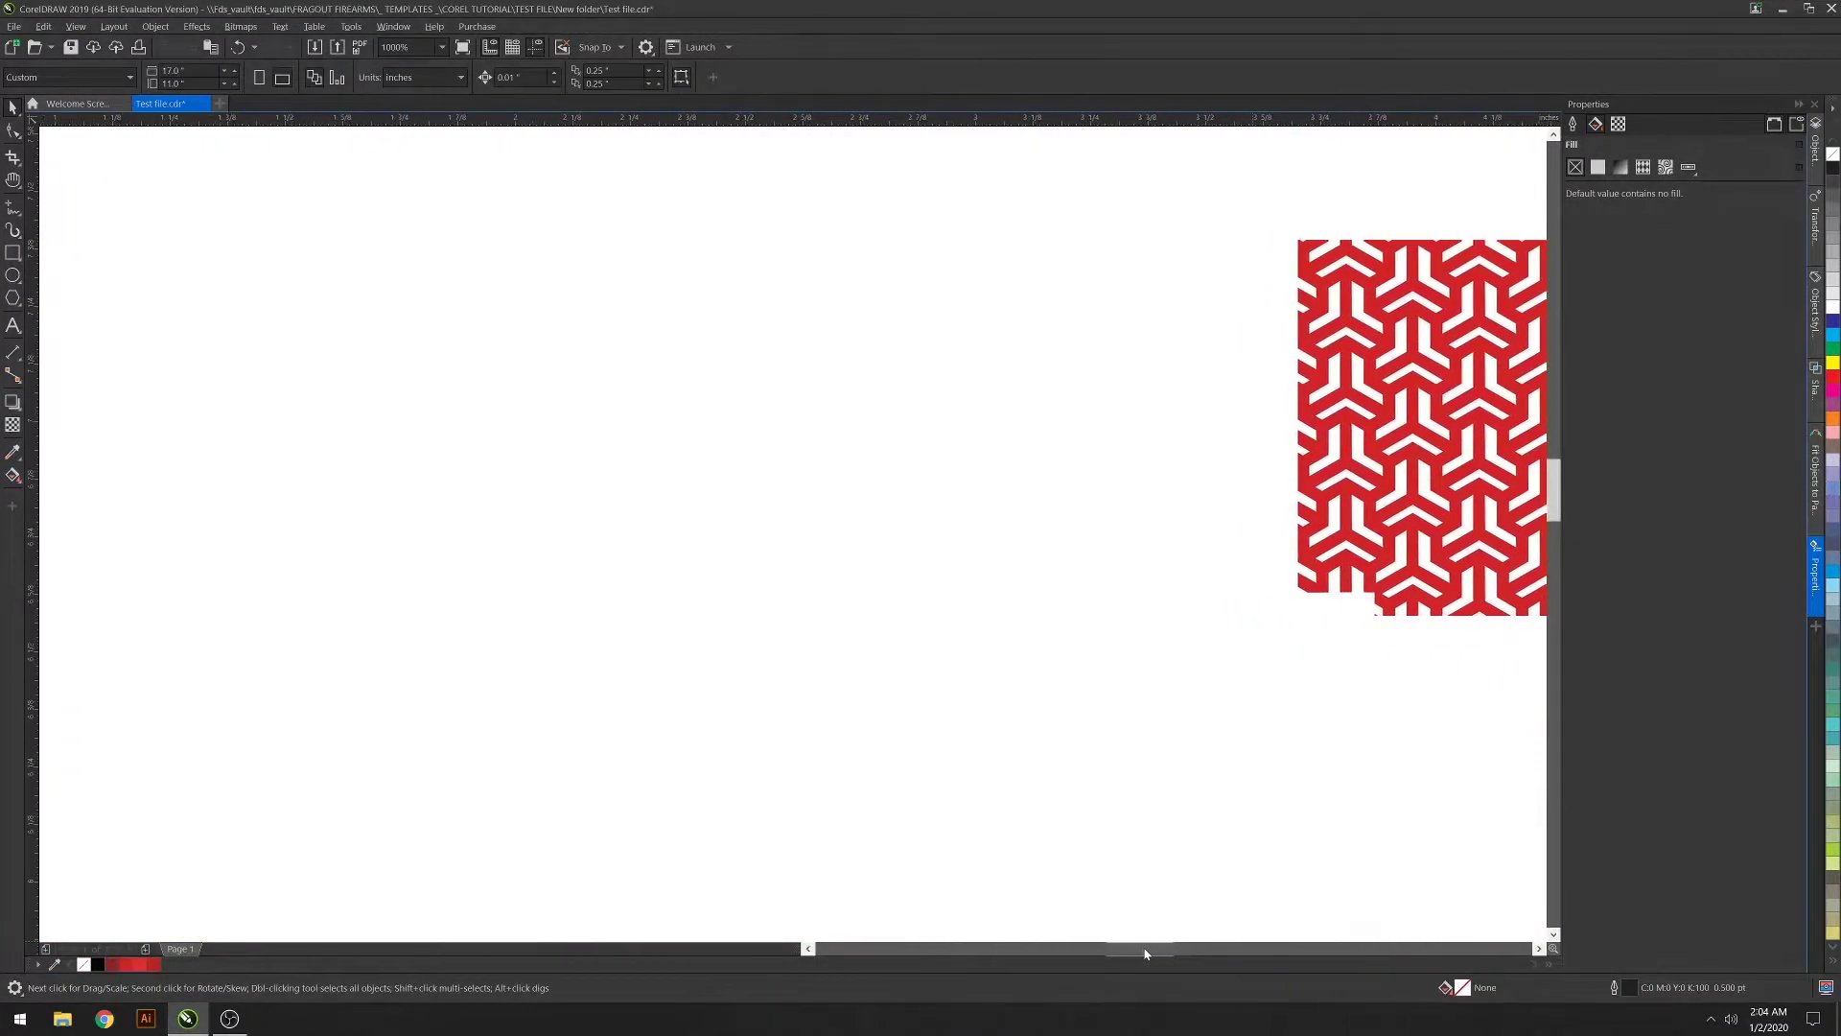
pyautogui.scroll(-3, 1553, 497)
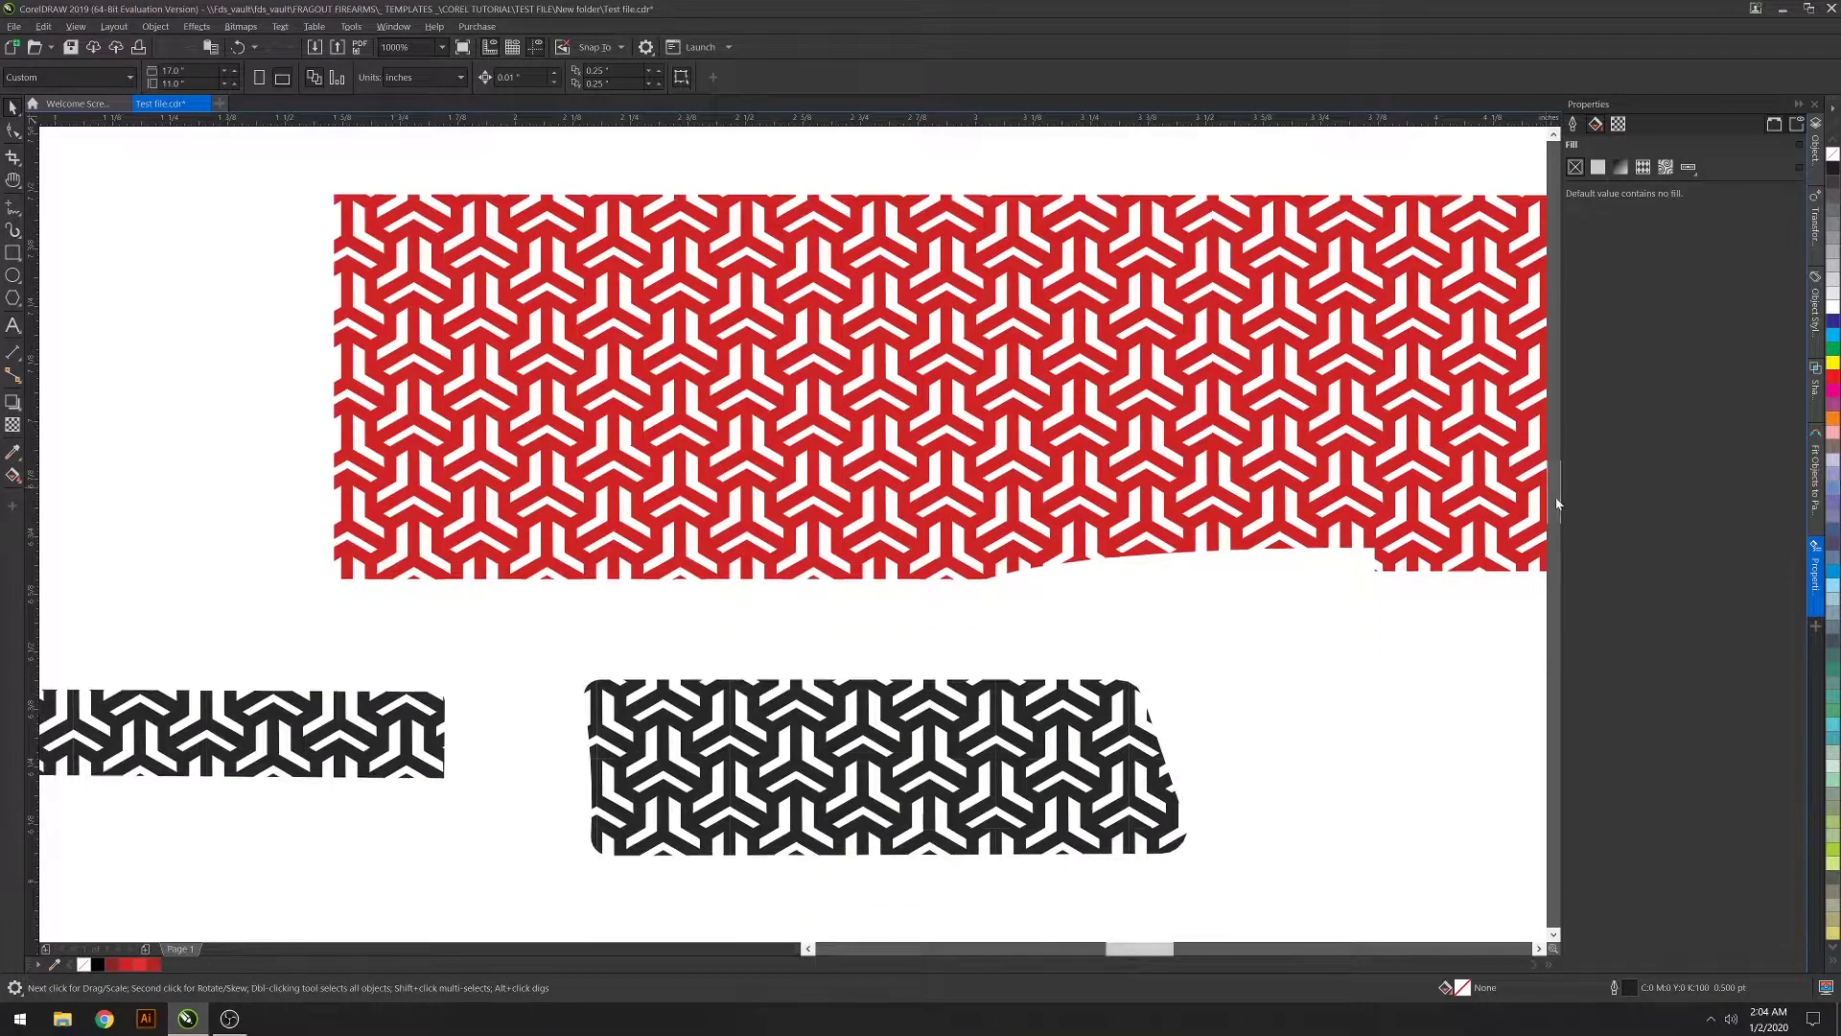
pyautogui.click(1156, 580)
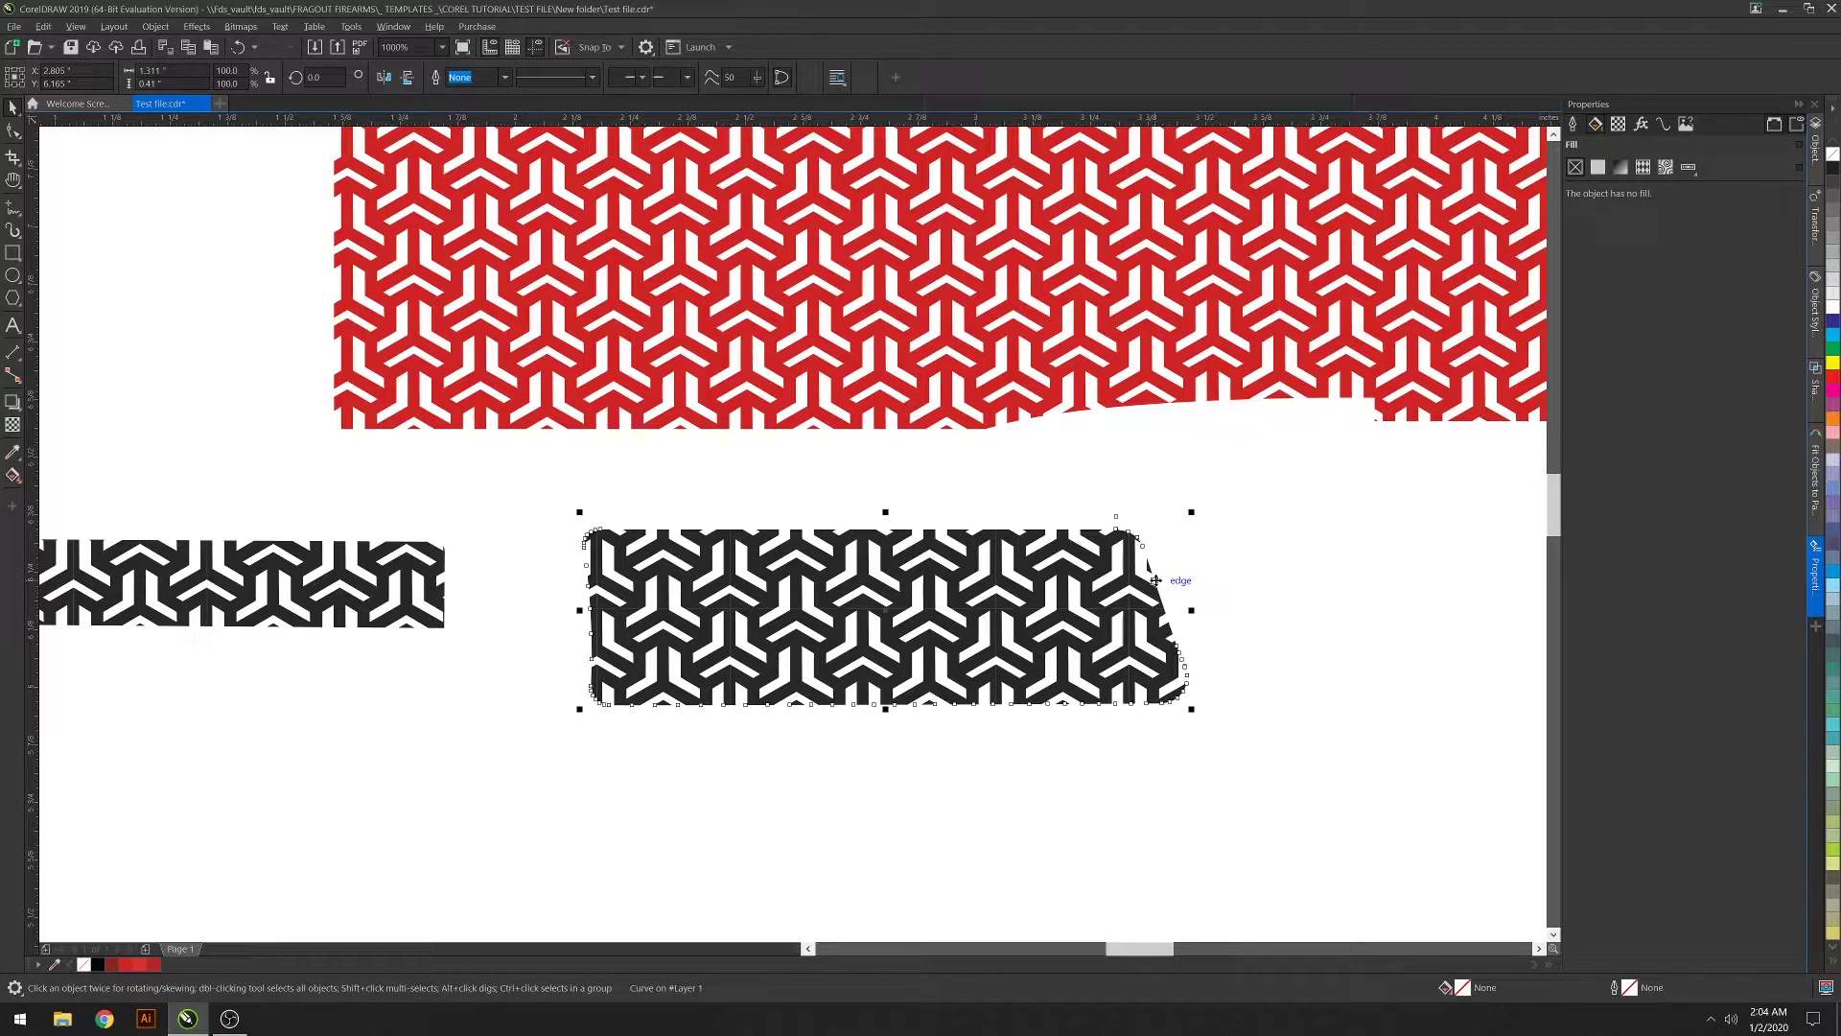
pyautogui.press('Escape')
pyautogui.moveTo(1287, 765); pyautogui.dragTo(551, 493)
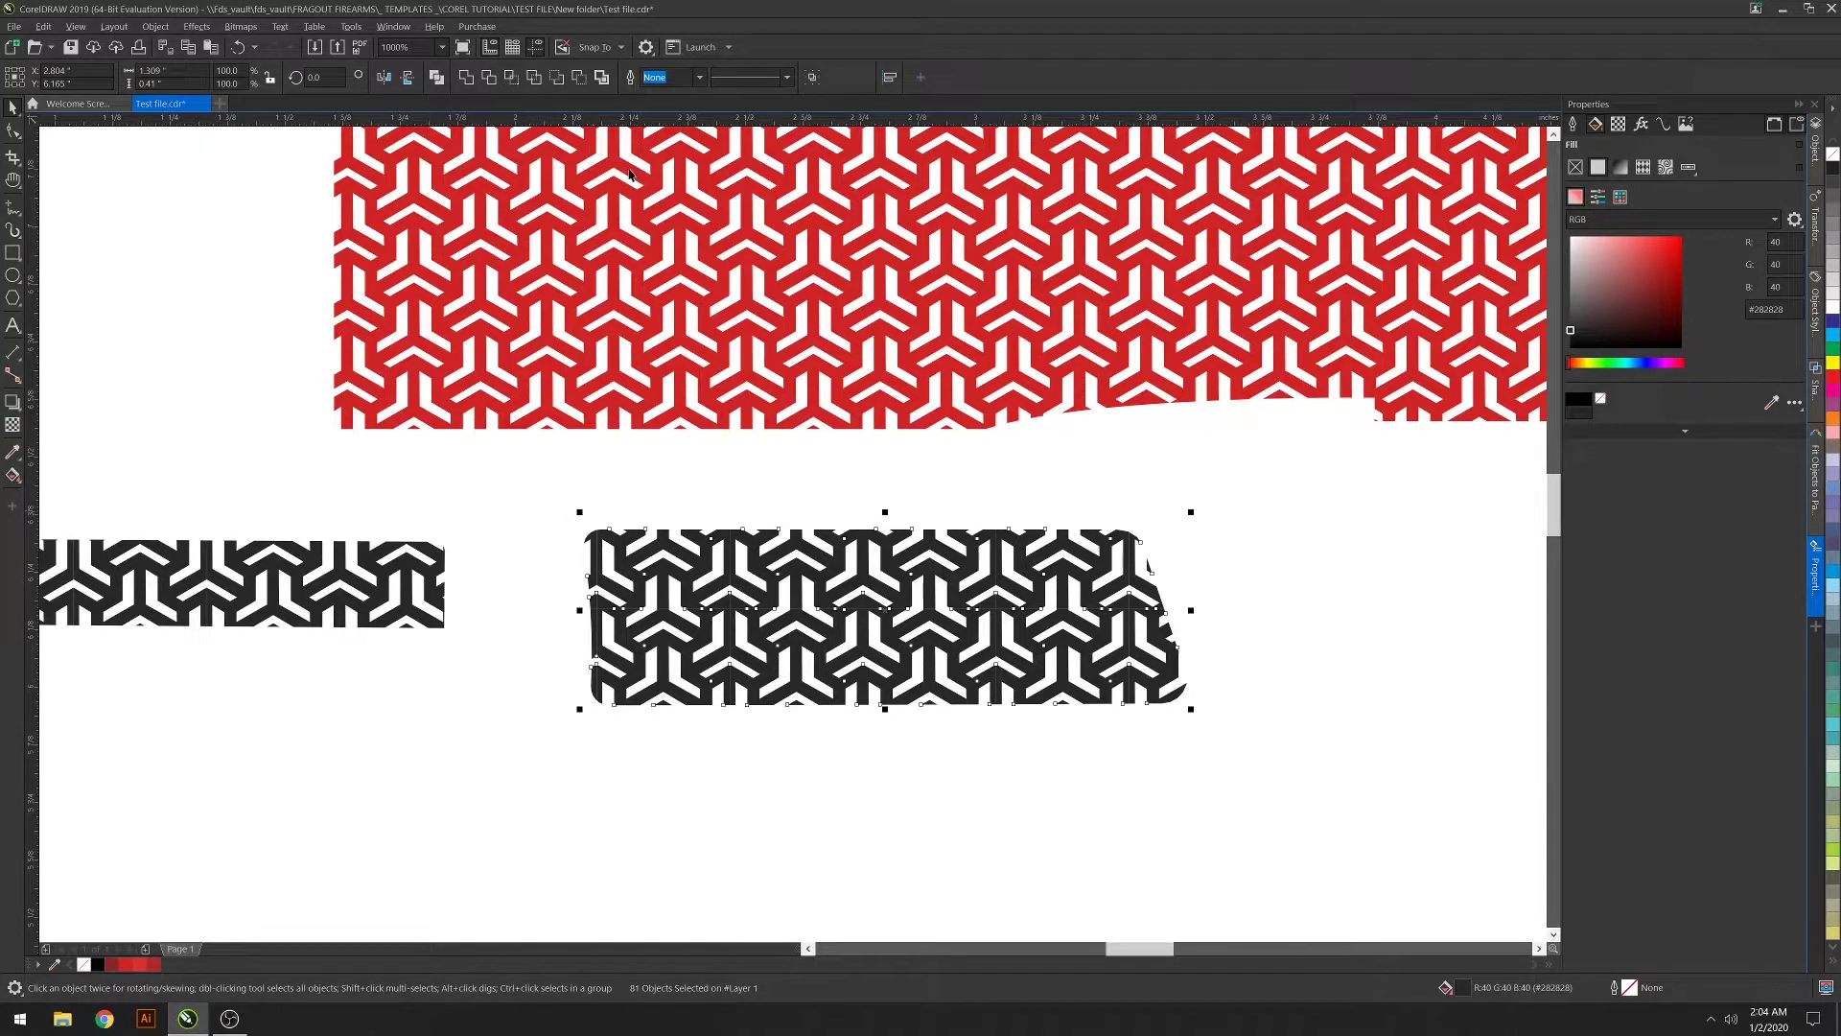
pyautogui.click(470, 77)
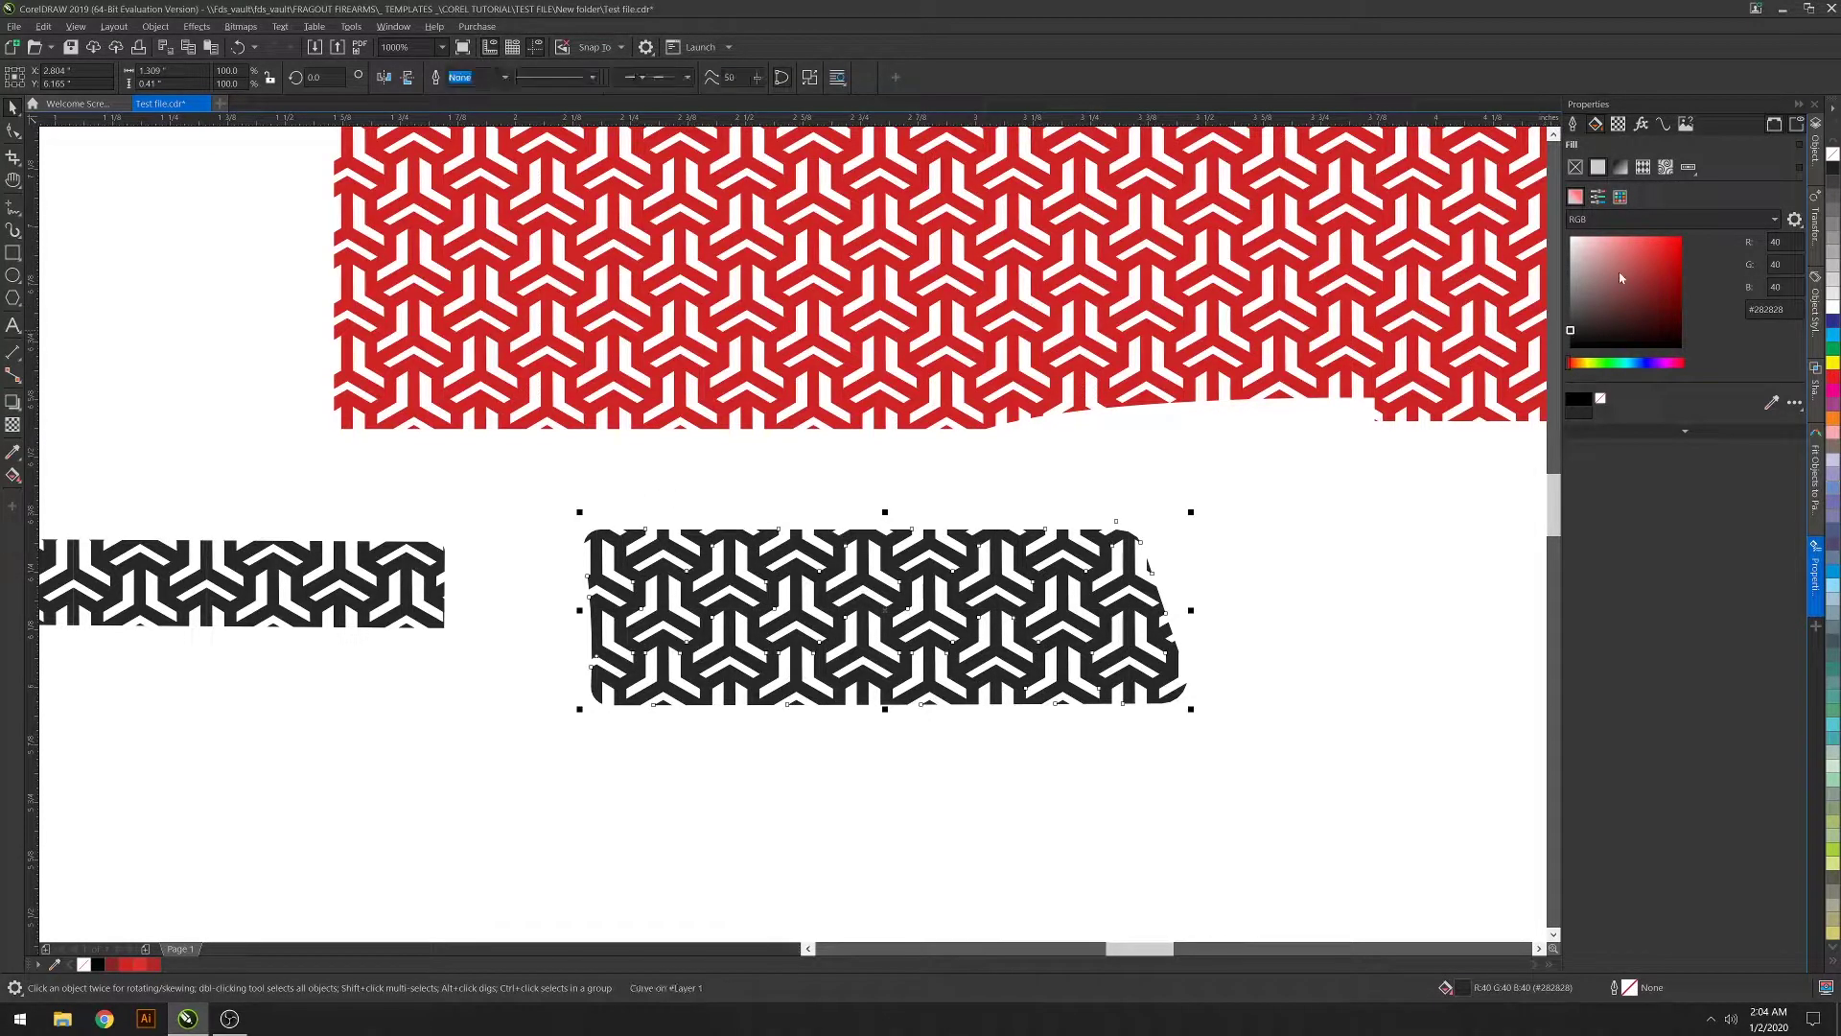
pyautogui.click(1649, 262)
pyautogui.moveTo(1141, 947); pyautogui.dragTo(1104, 947)
pyautogui.moveTo(1358, 760); pyautogui.dragTo(216, 470)
# Weld the long horizontal strip's 68 black pieces into one shape
pyautogui.click(619, 590)
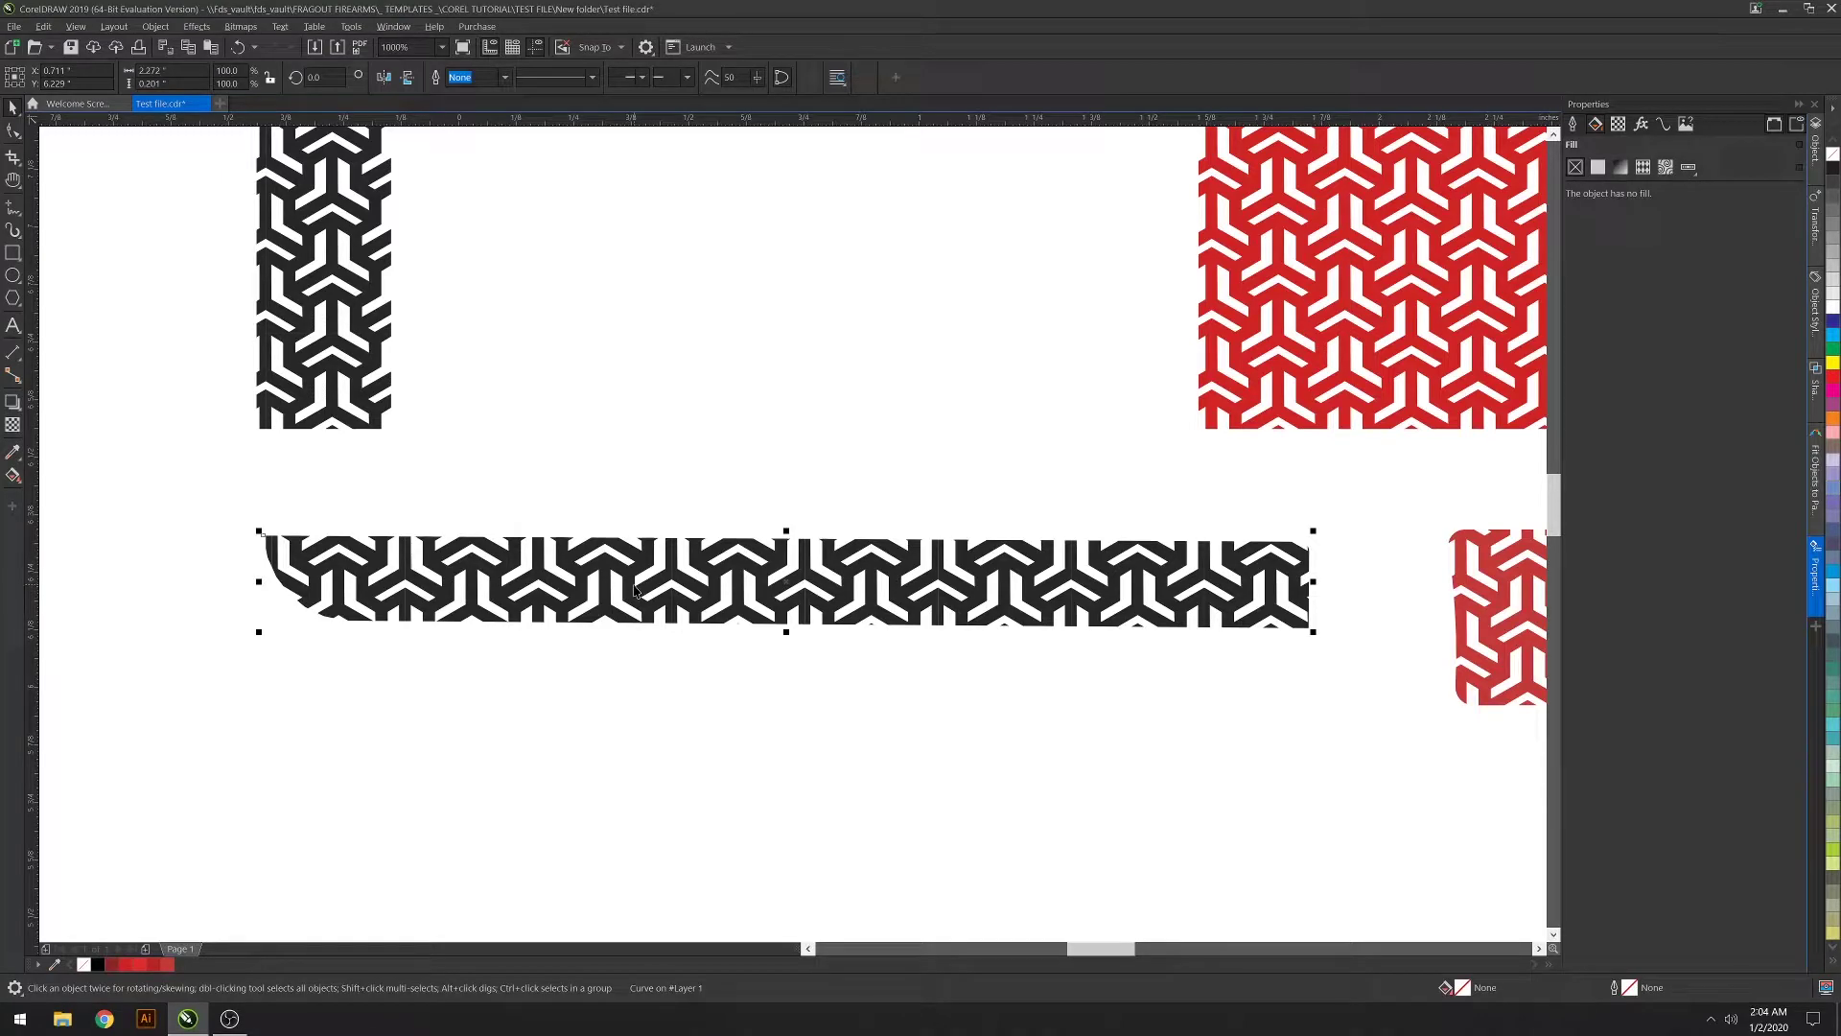
pyautogui.click(635, 590)
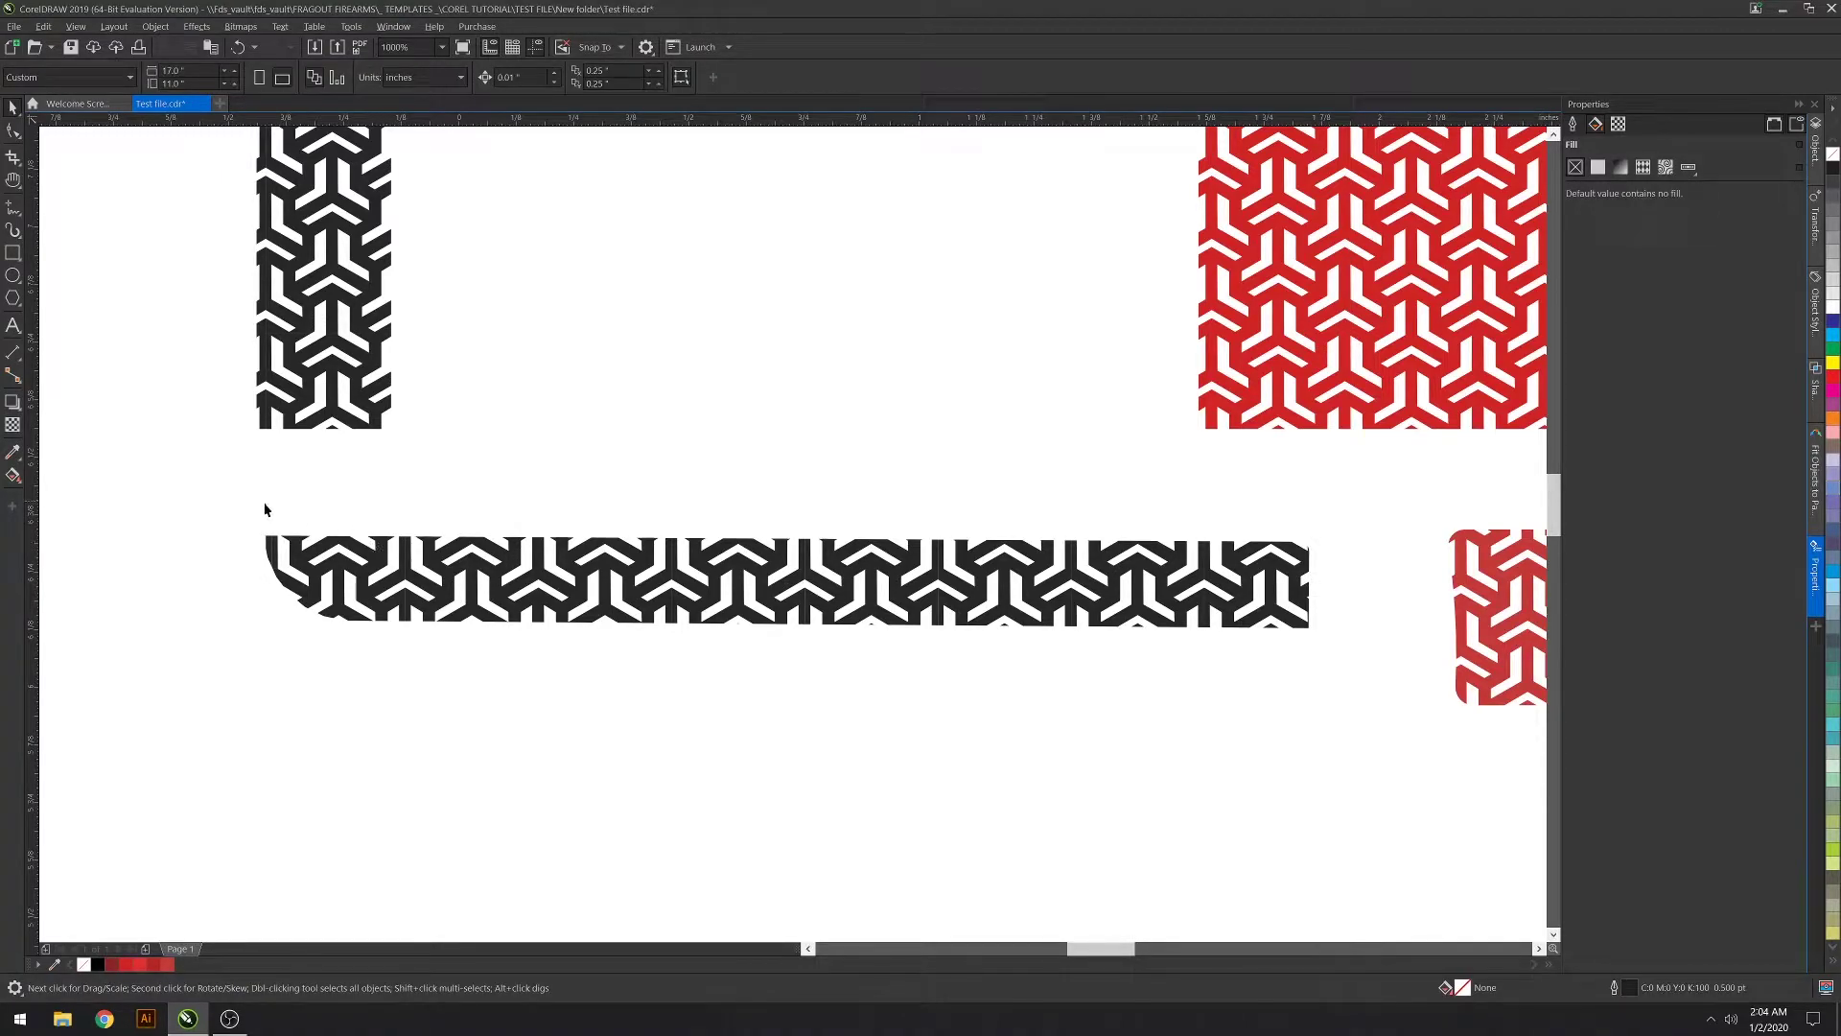
pyautogui.moveTo(260, 500); pyautogui.dragTo(1332, 754)
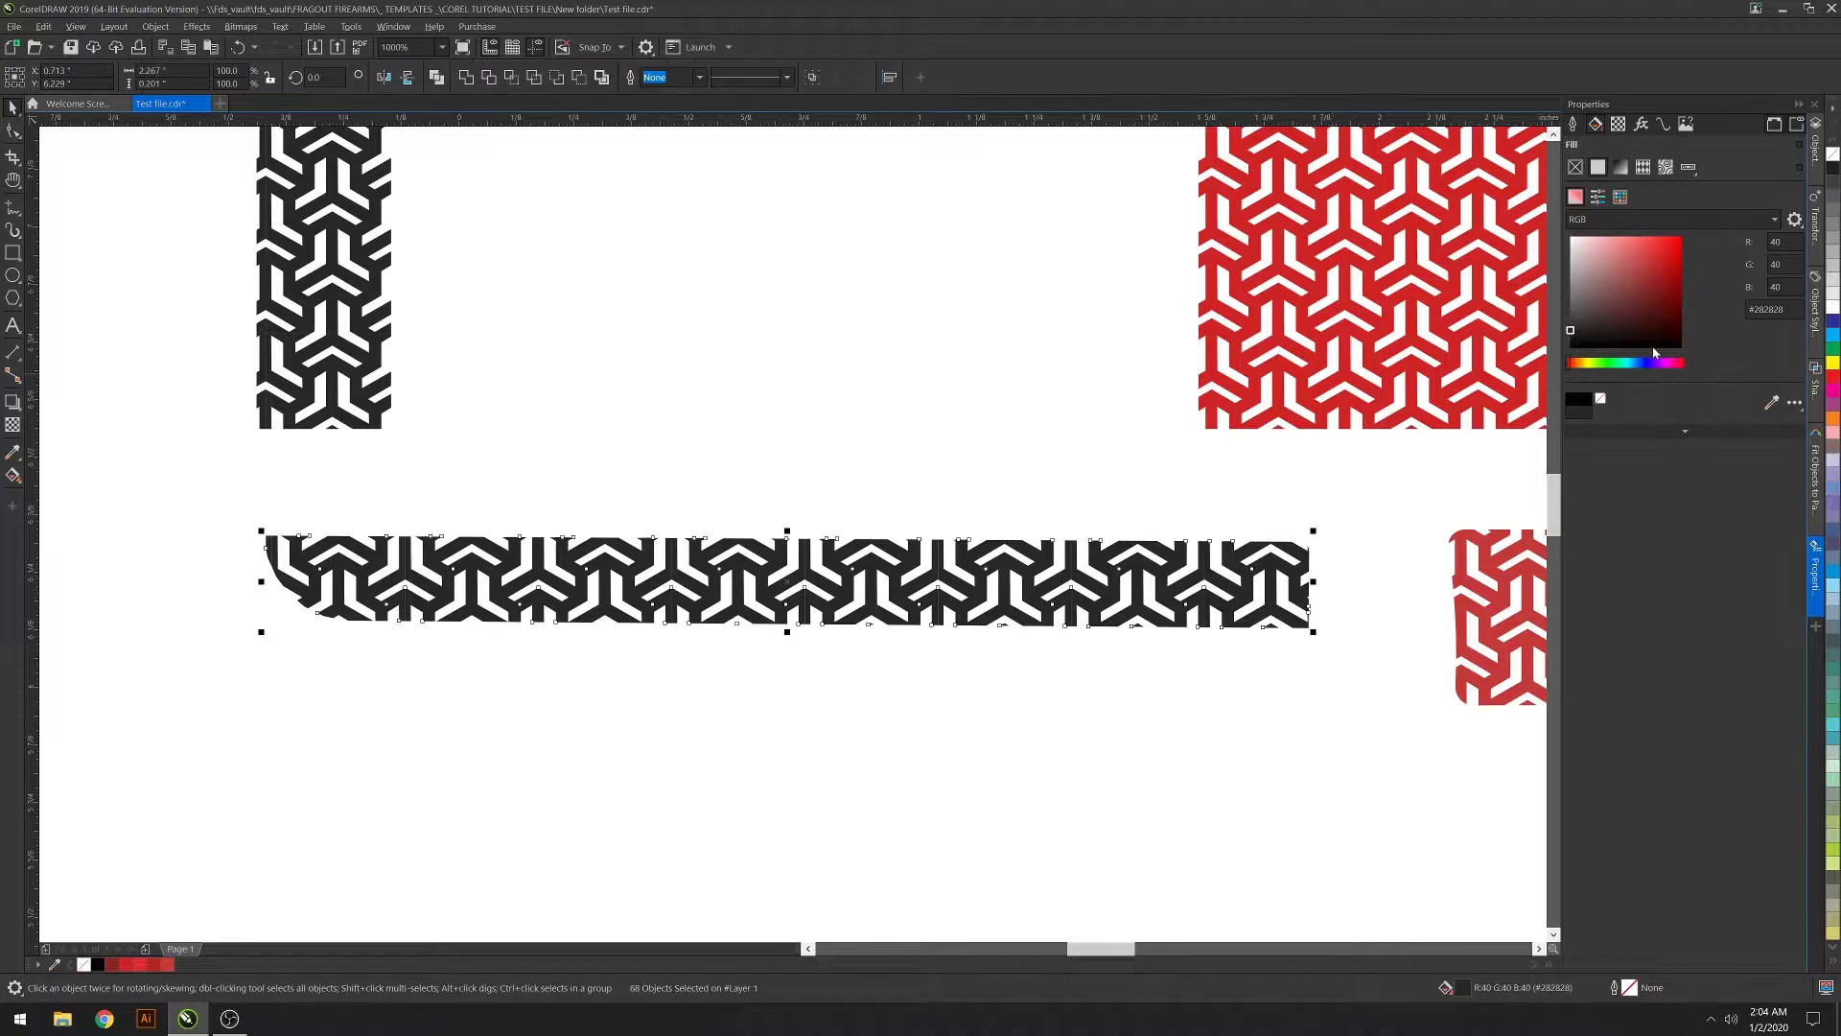
pyautogui.click(466, 77)
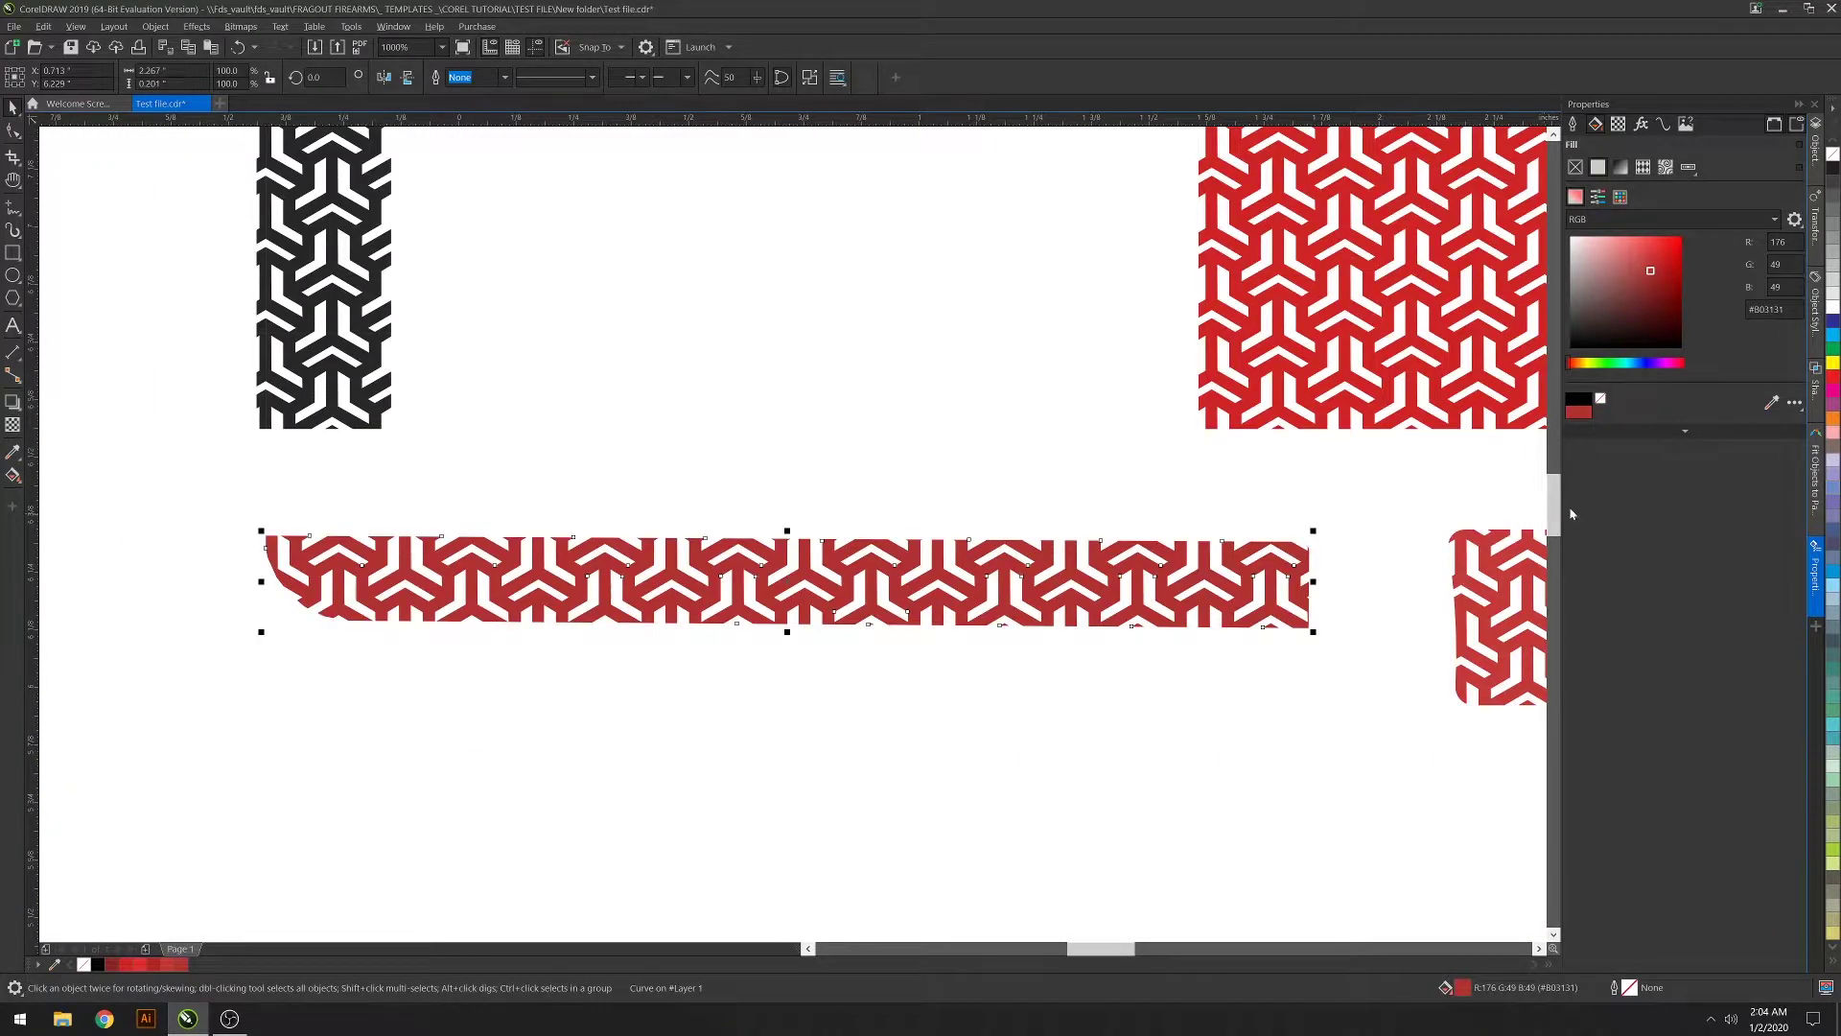
# Weld the narrow left strip's 43 pieces into one shape and fill it red
pyautogui.scroll(3, 1258, 547)
pyautogui.moveTo(606, 703); pyautogui.dragTo(392, 230)
pyautogui.hotkey('ctrl', 'l')
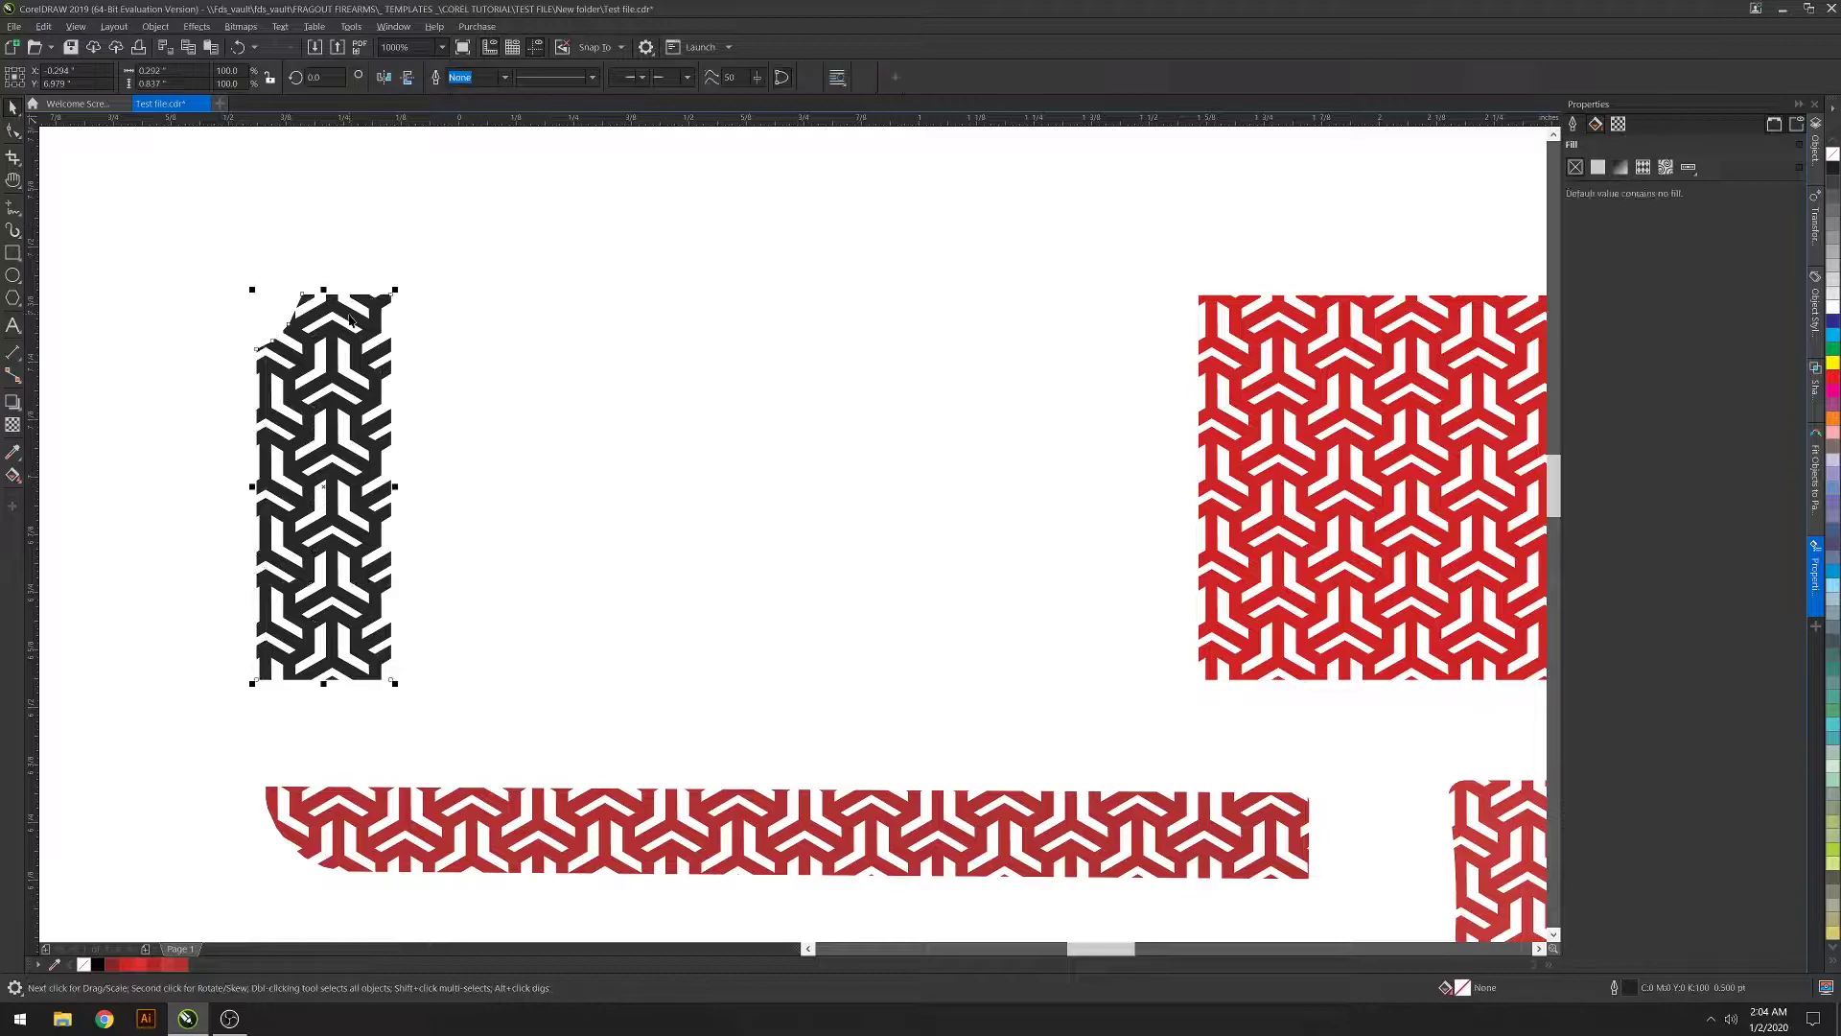
pyautogui.click(522, 324)
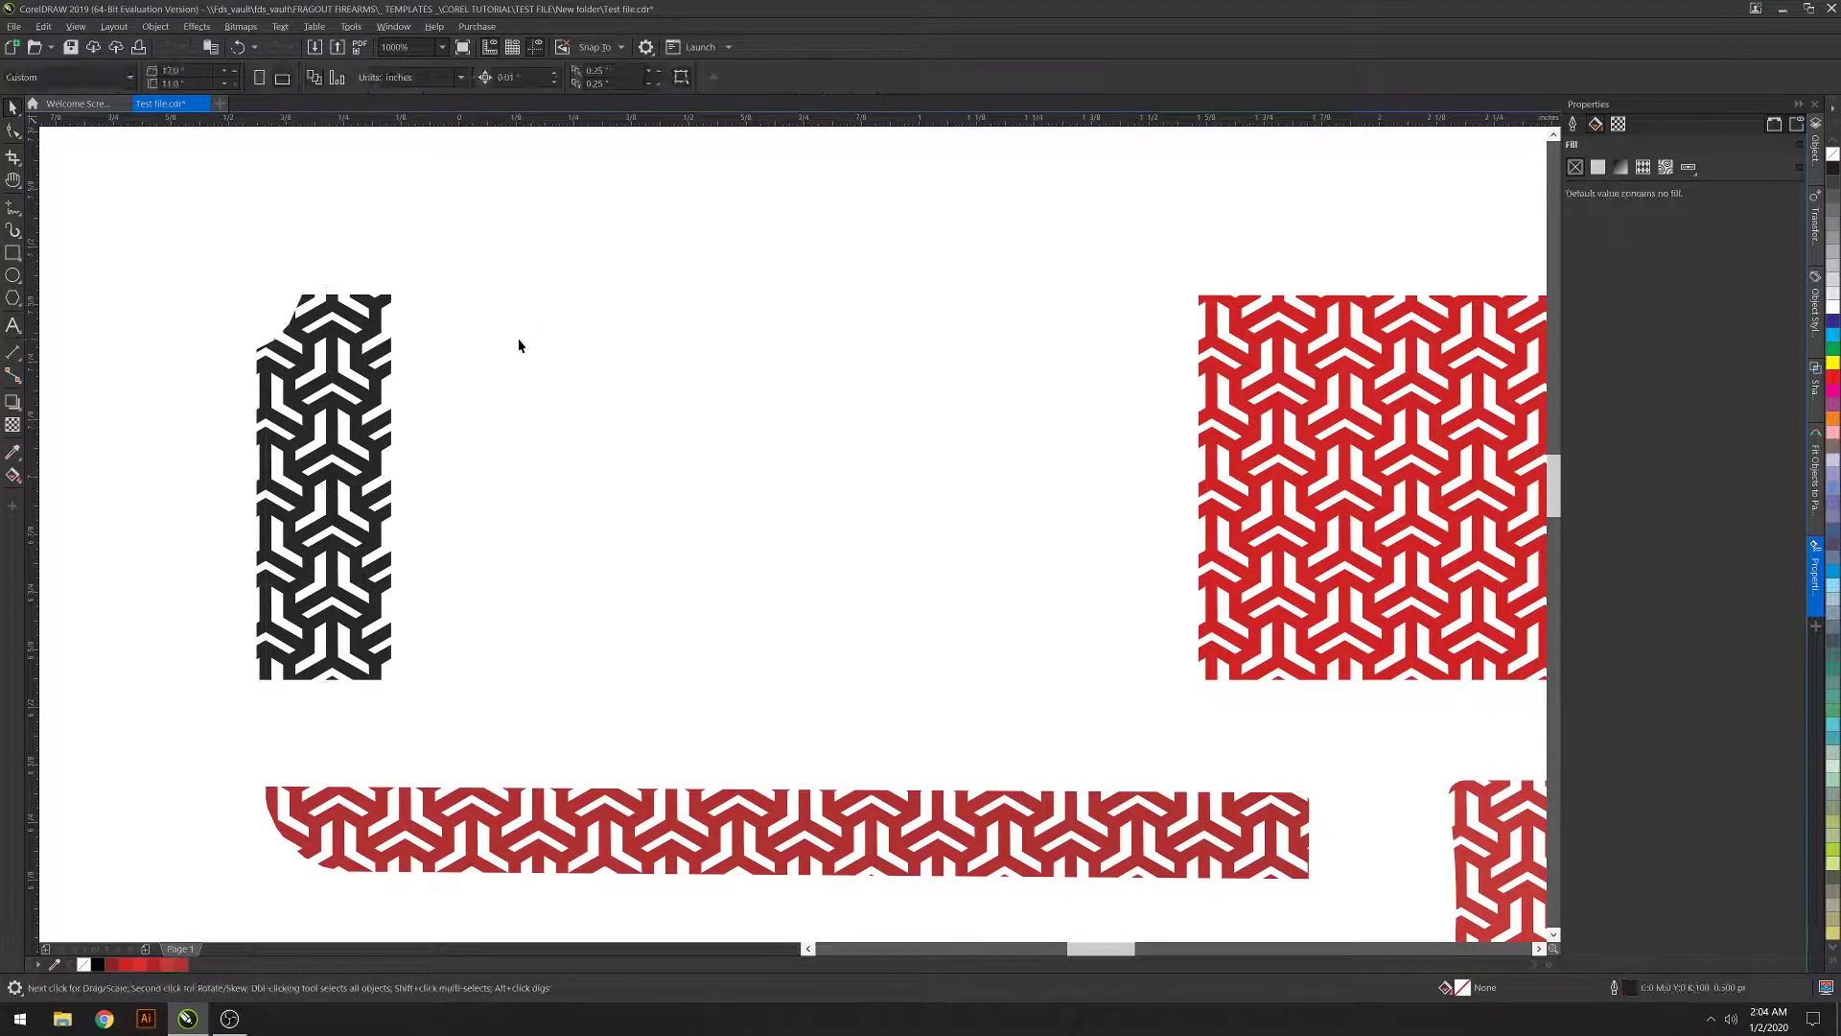
pyautogui.moveTo(156, 235); pyautogui.dragTo(515, 707)
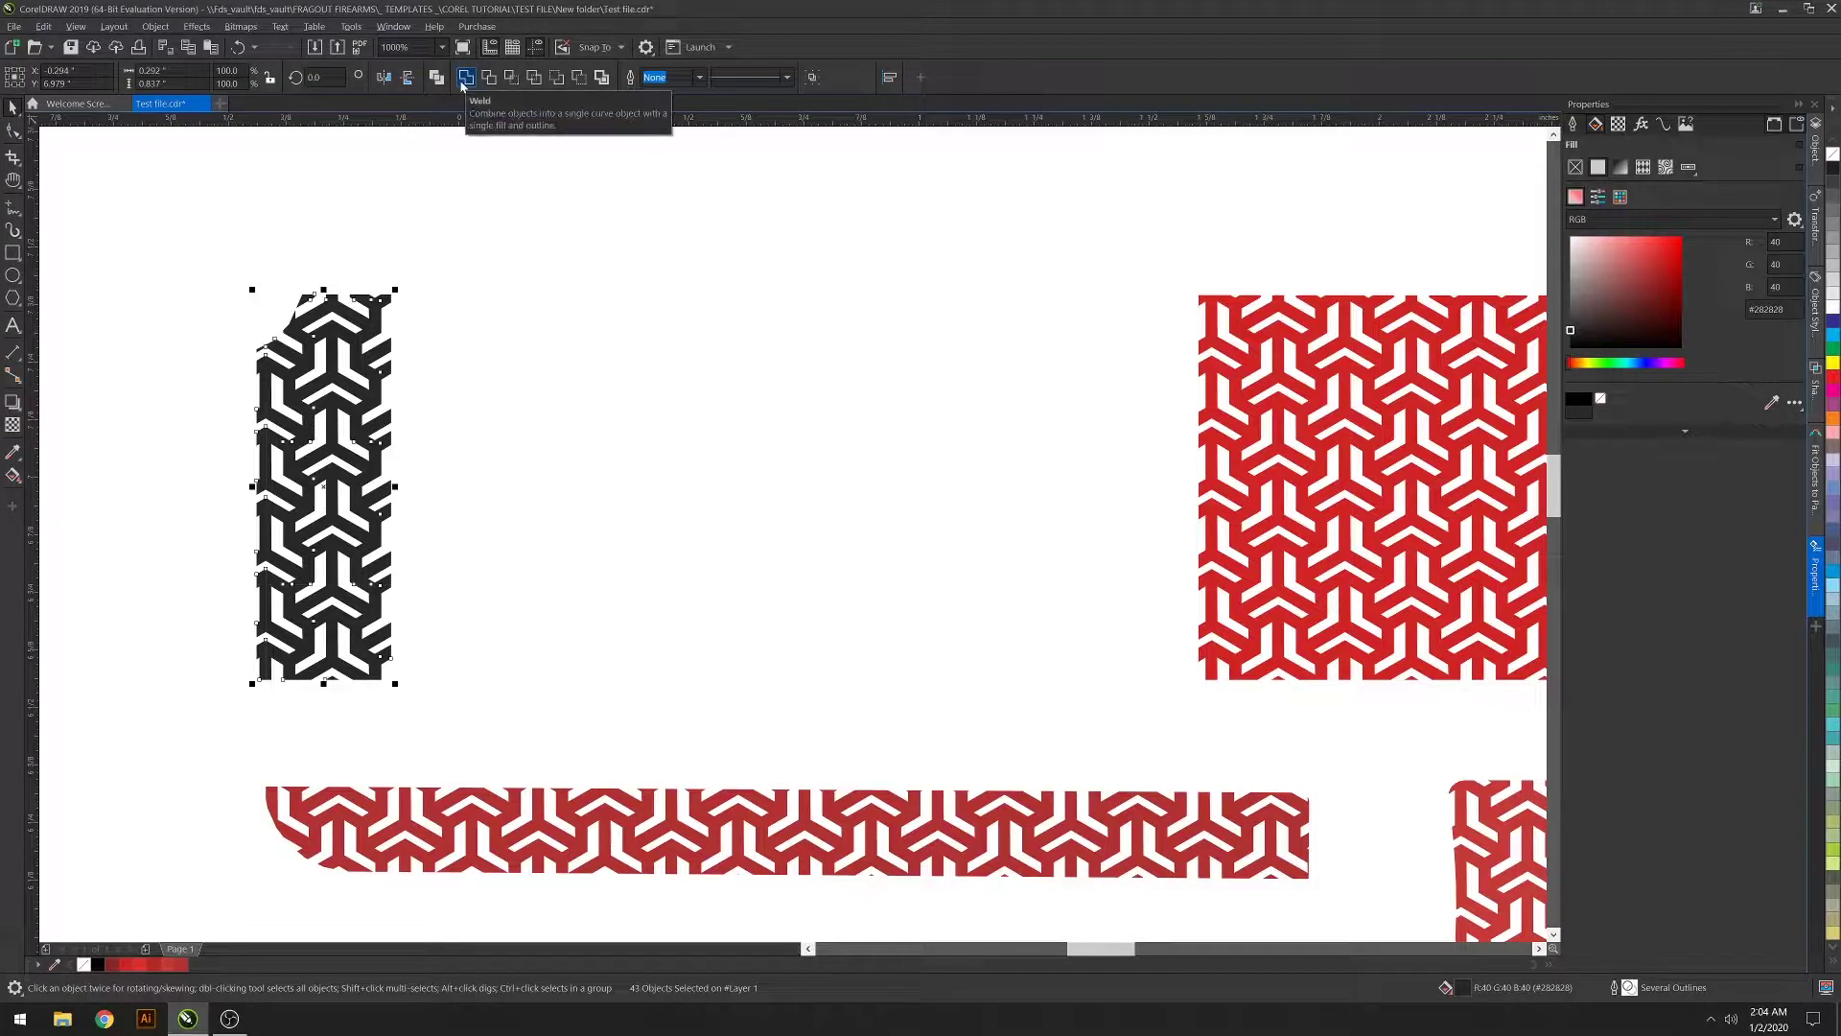
pyautogui.click(462, 84)
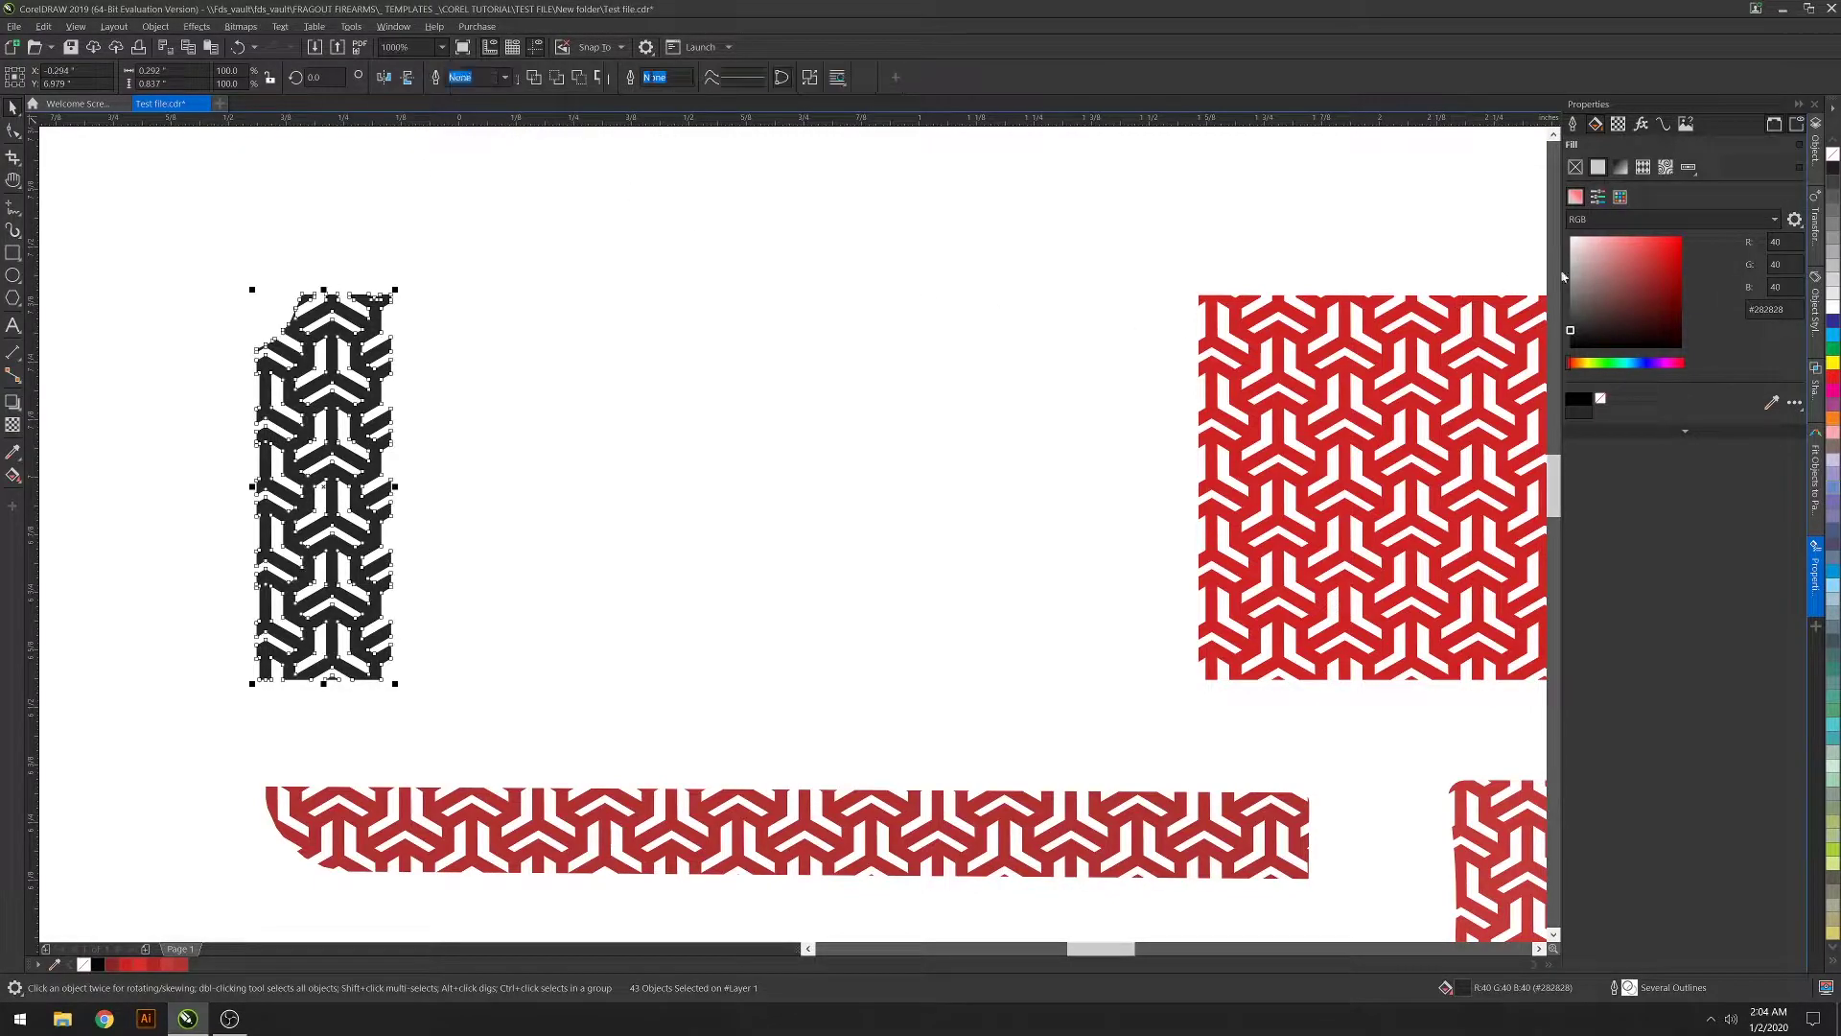
pyautogui.click(1662, 267)
pyautogui.click(1010, 460)
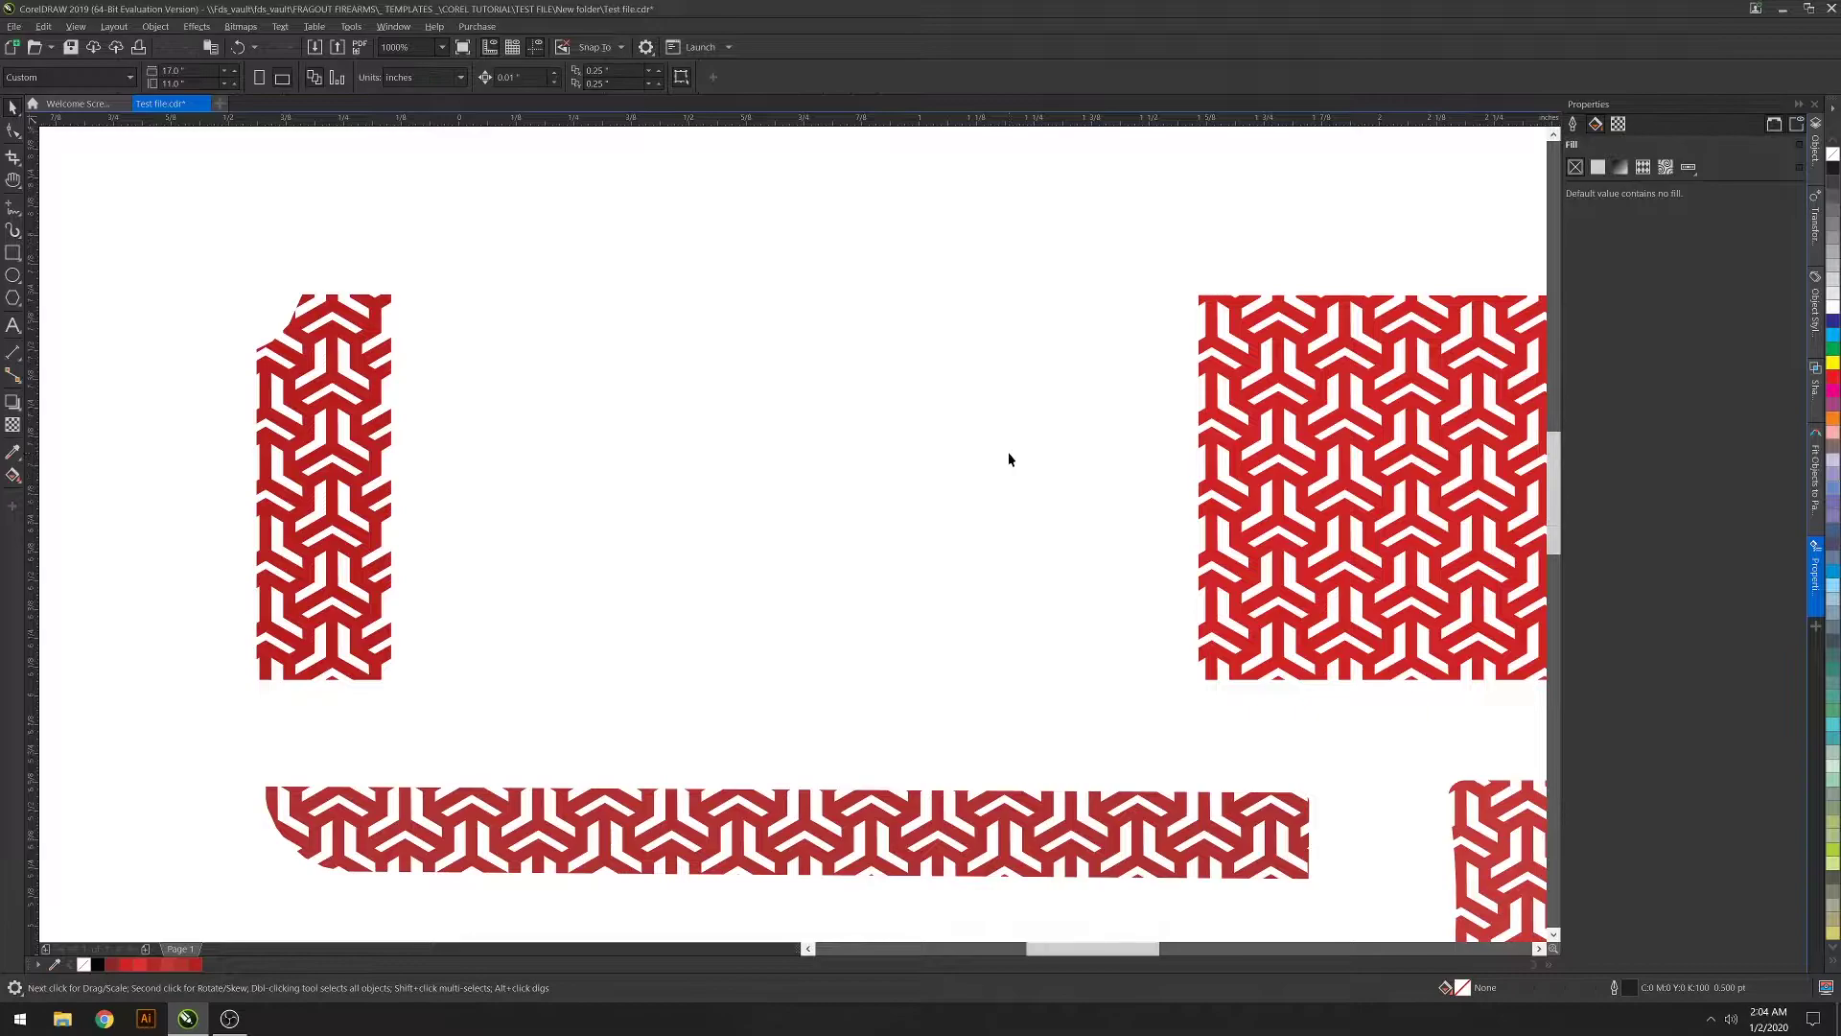
# Weld the notched block's 435 black pieces into one curve and fill it #9C1717
pyautogui.scroll(-2, 1010, 459)
pyautogui.moveTo(1055, 948); pyautogui.dragTo(1104, 948)
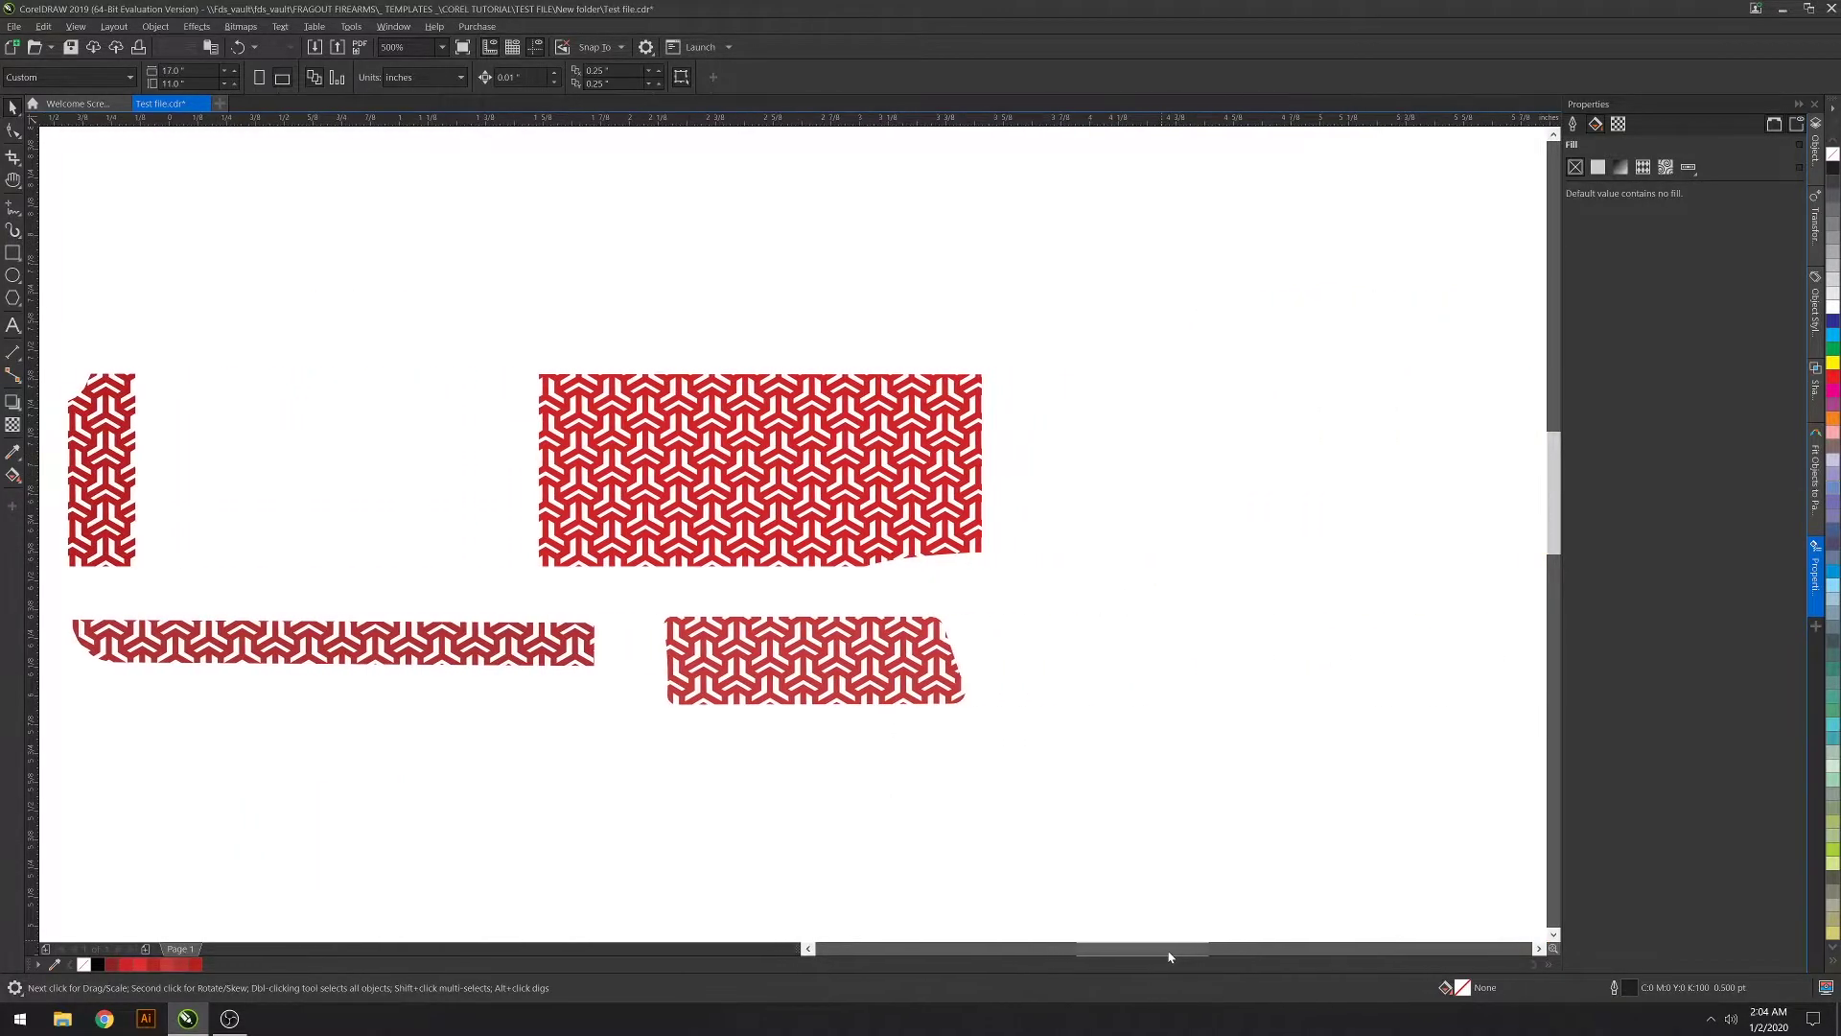
pyautogui.moveTo(1554, 494); pyautogui.dragTo(1551, 424)
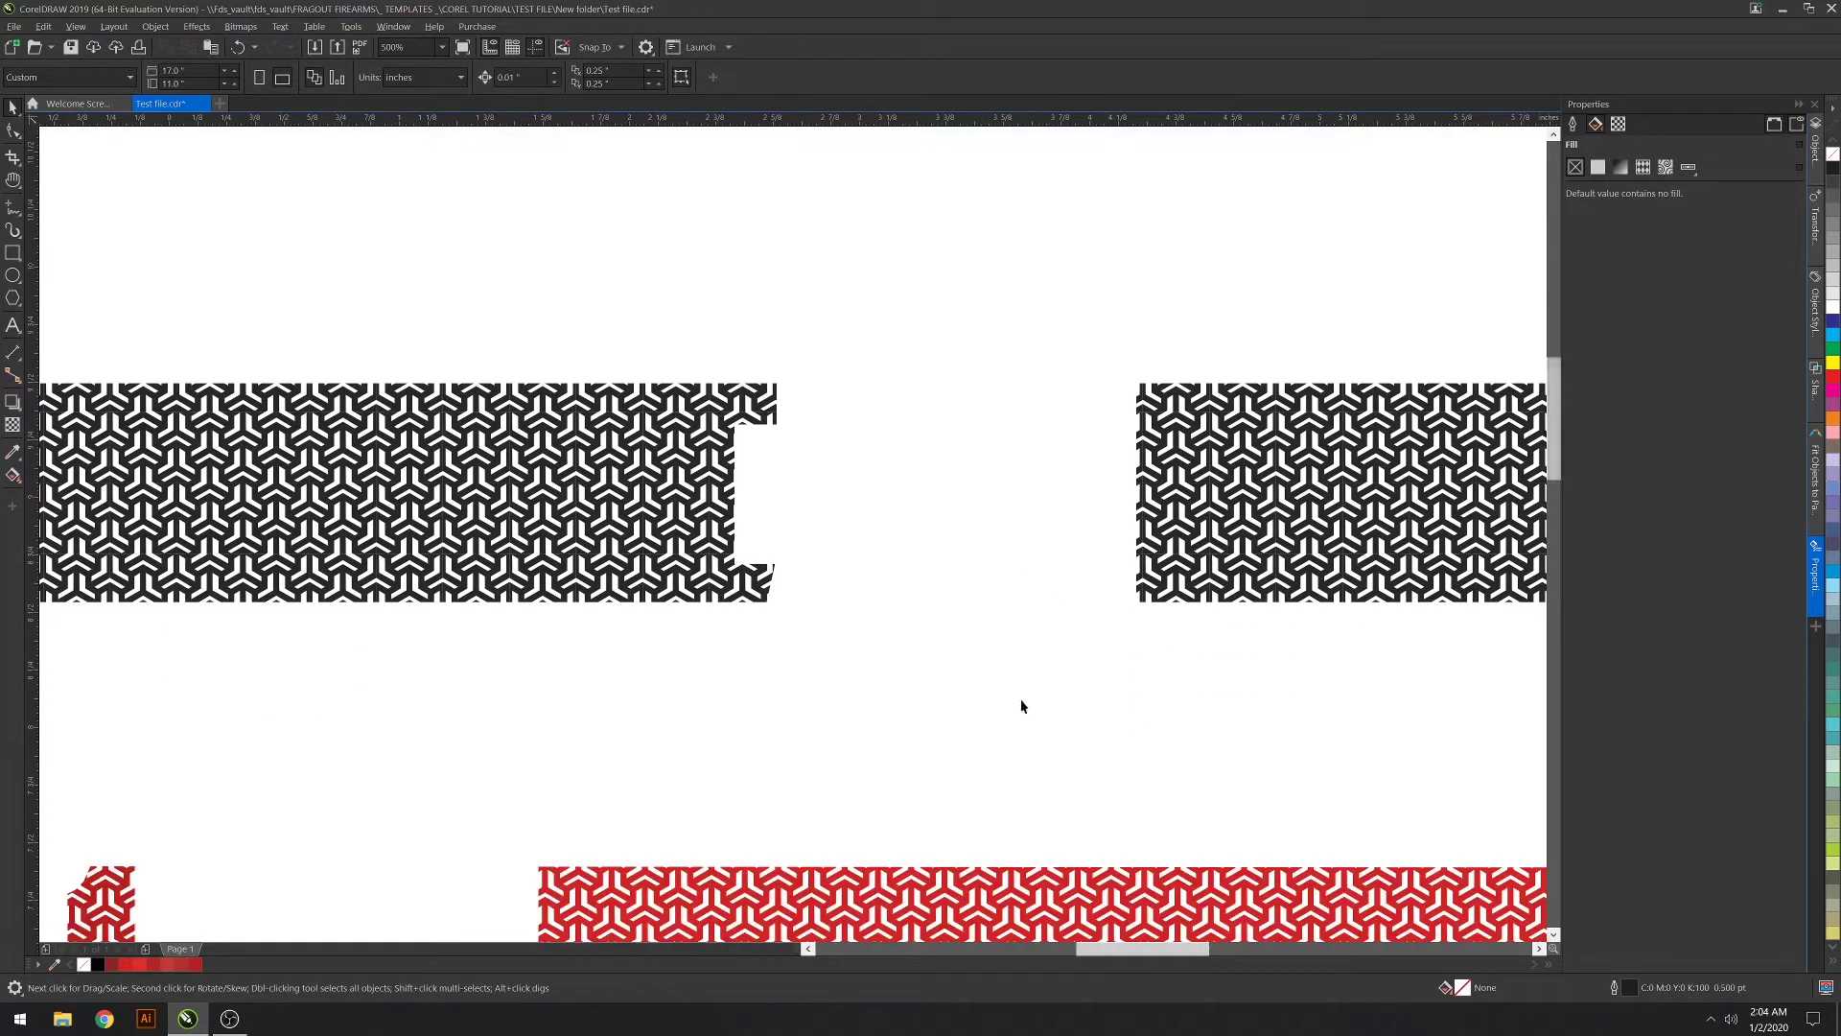
pyautogui.moveTo(1122, 948); pyautogui.dragTo(1101, 947)
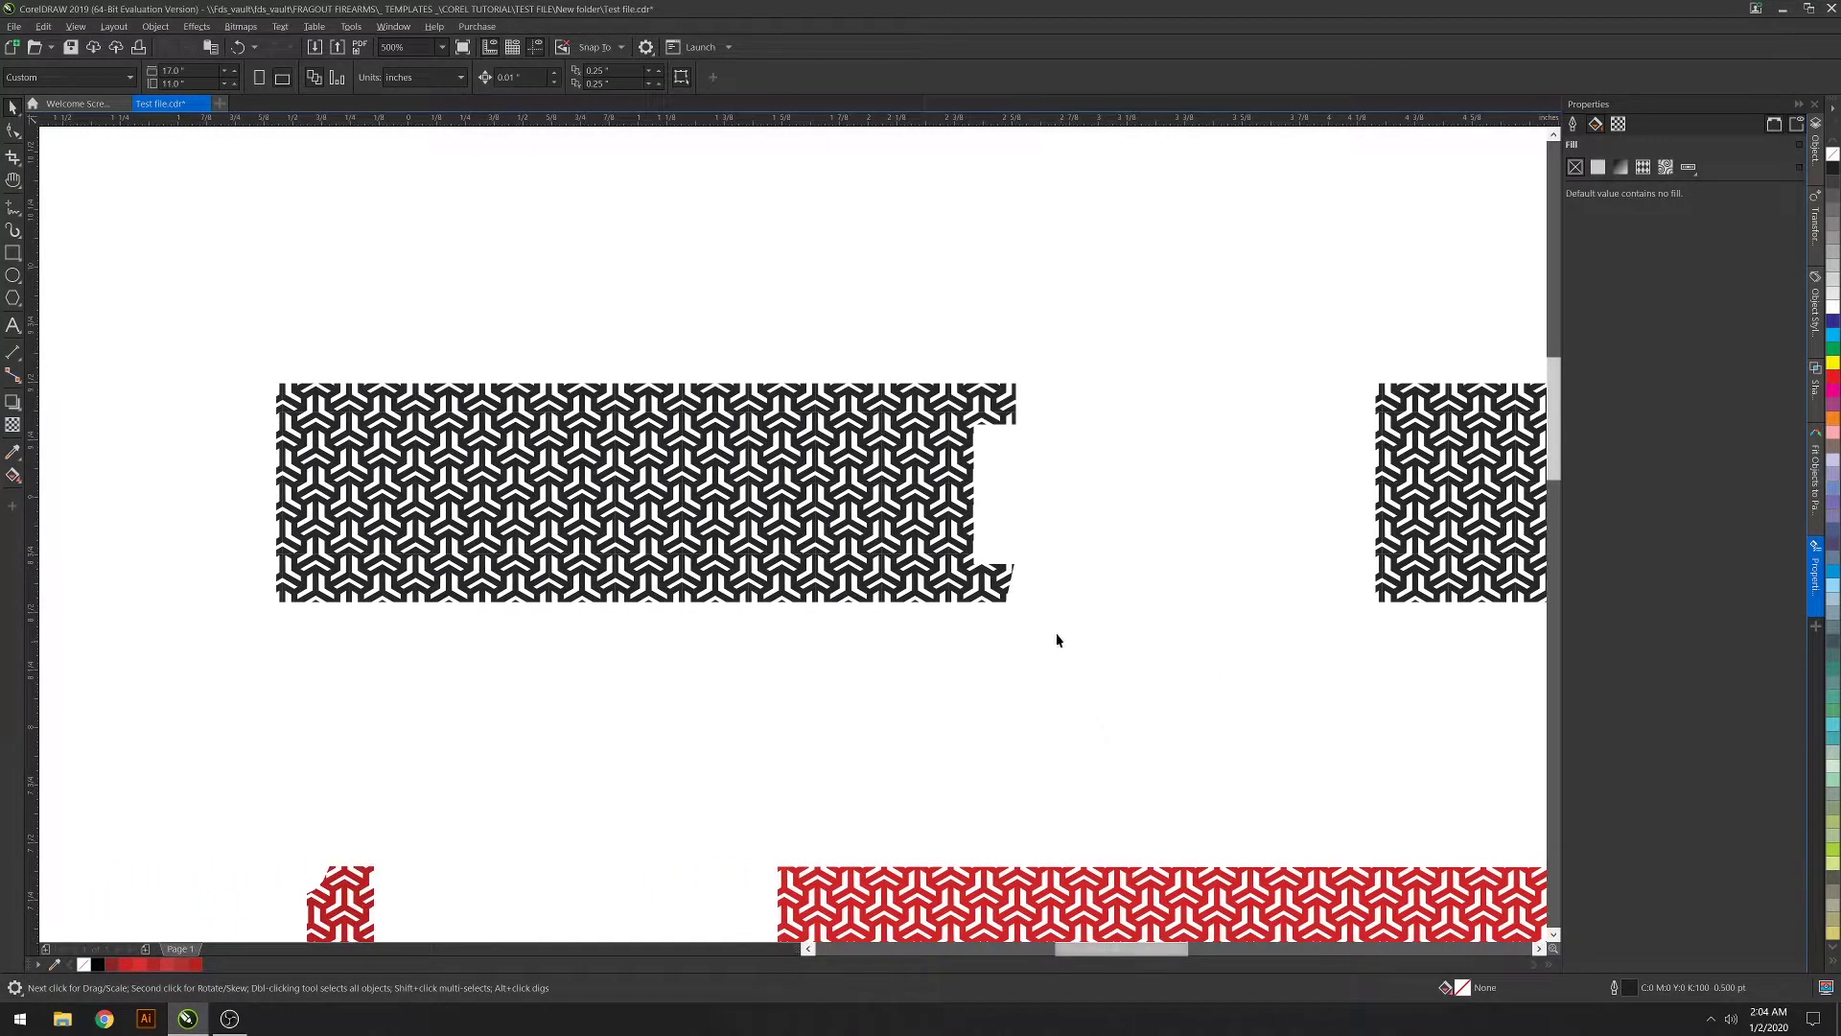
pyautogui.click(971, 493)
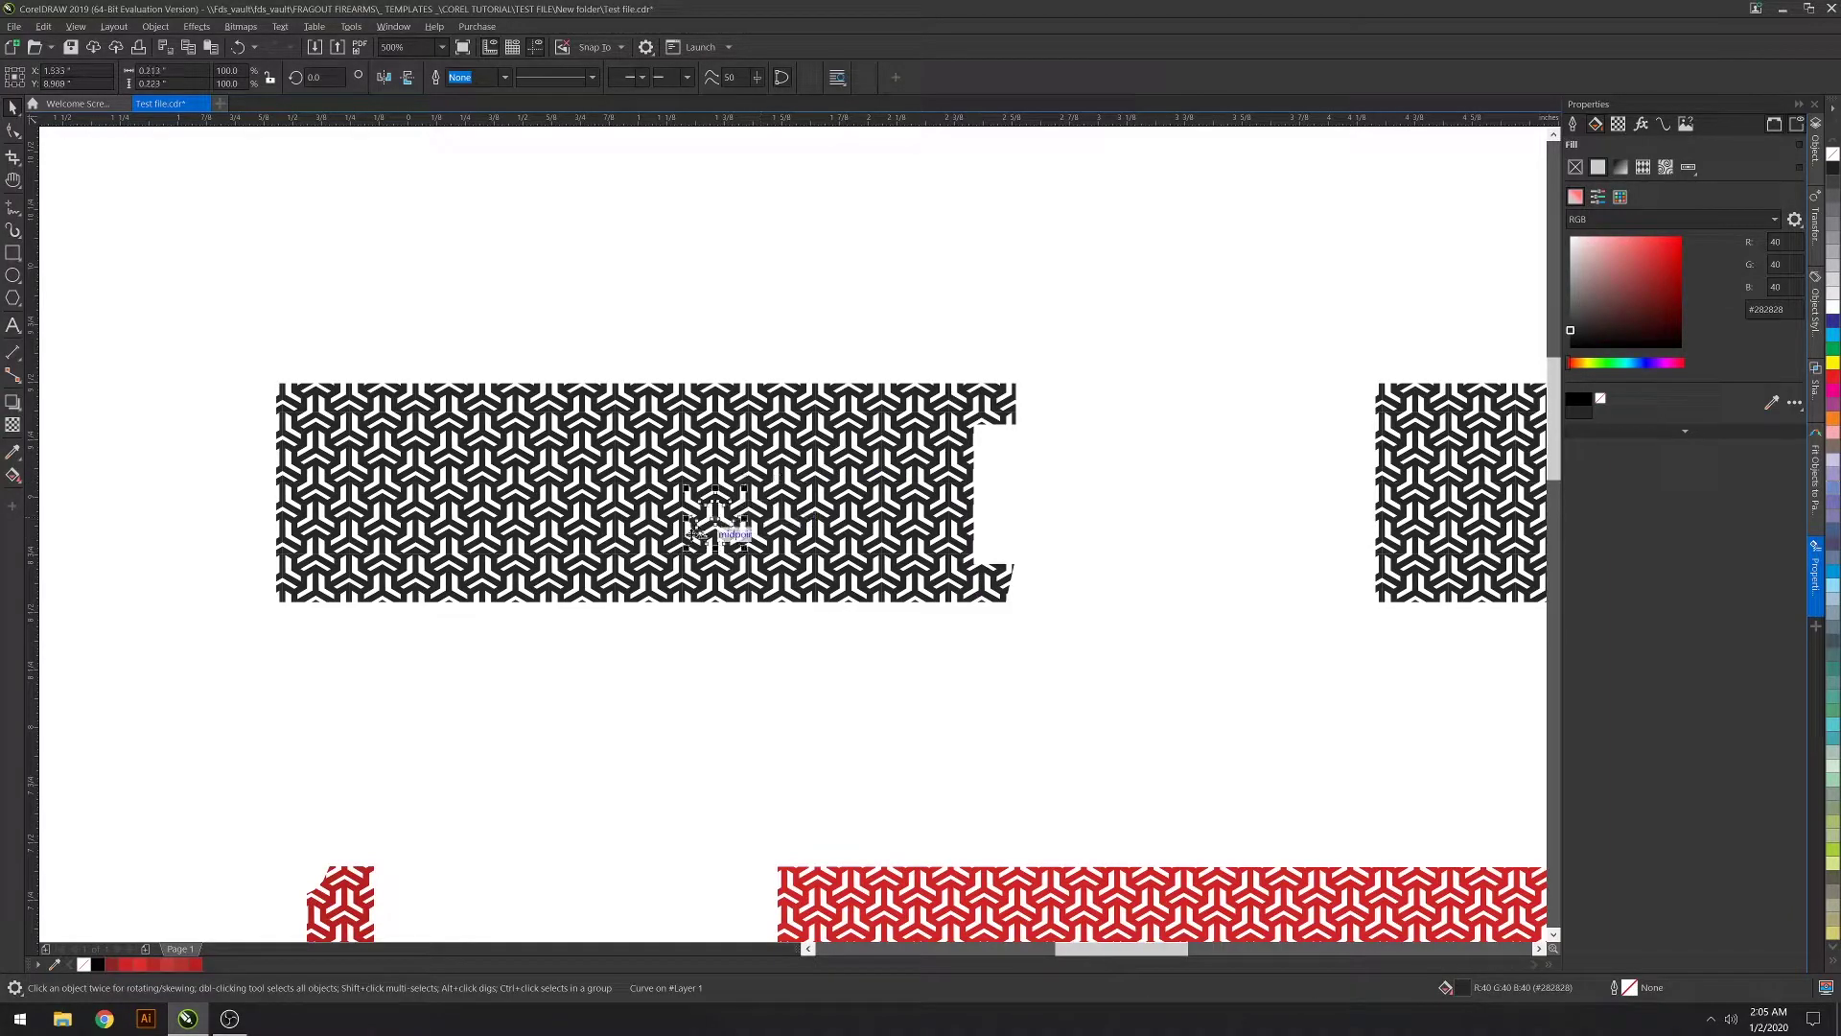
pyautogui.click(647, 532)
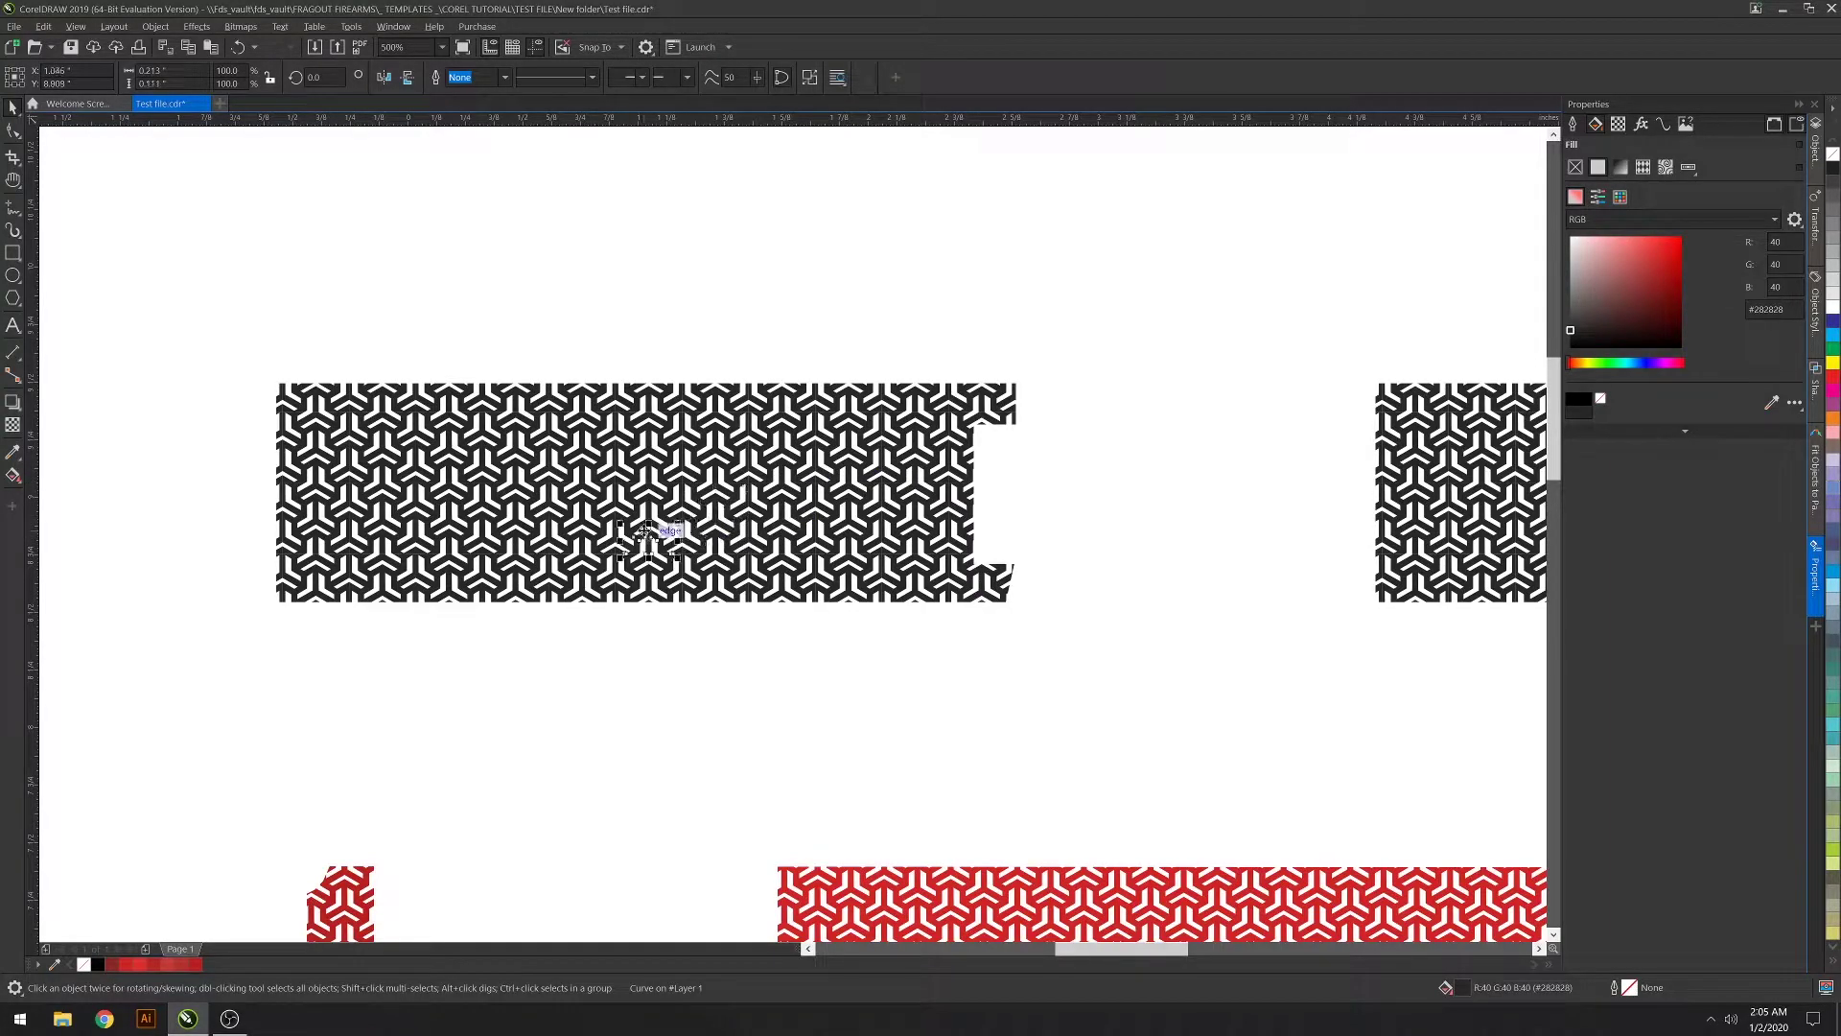
pyautogui.click(609, 593)
pyautogui.click(669, 592)
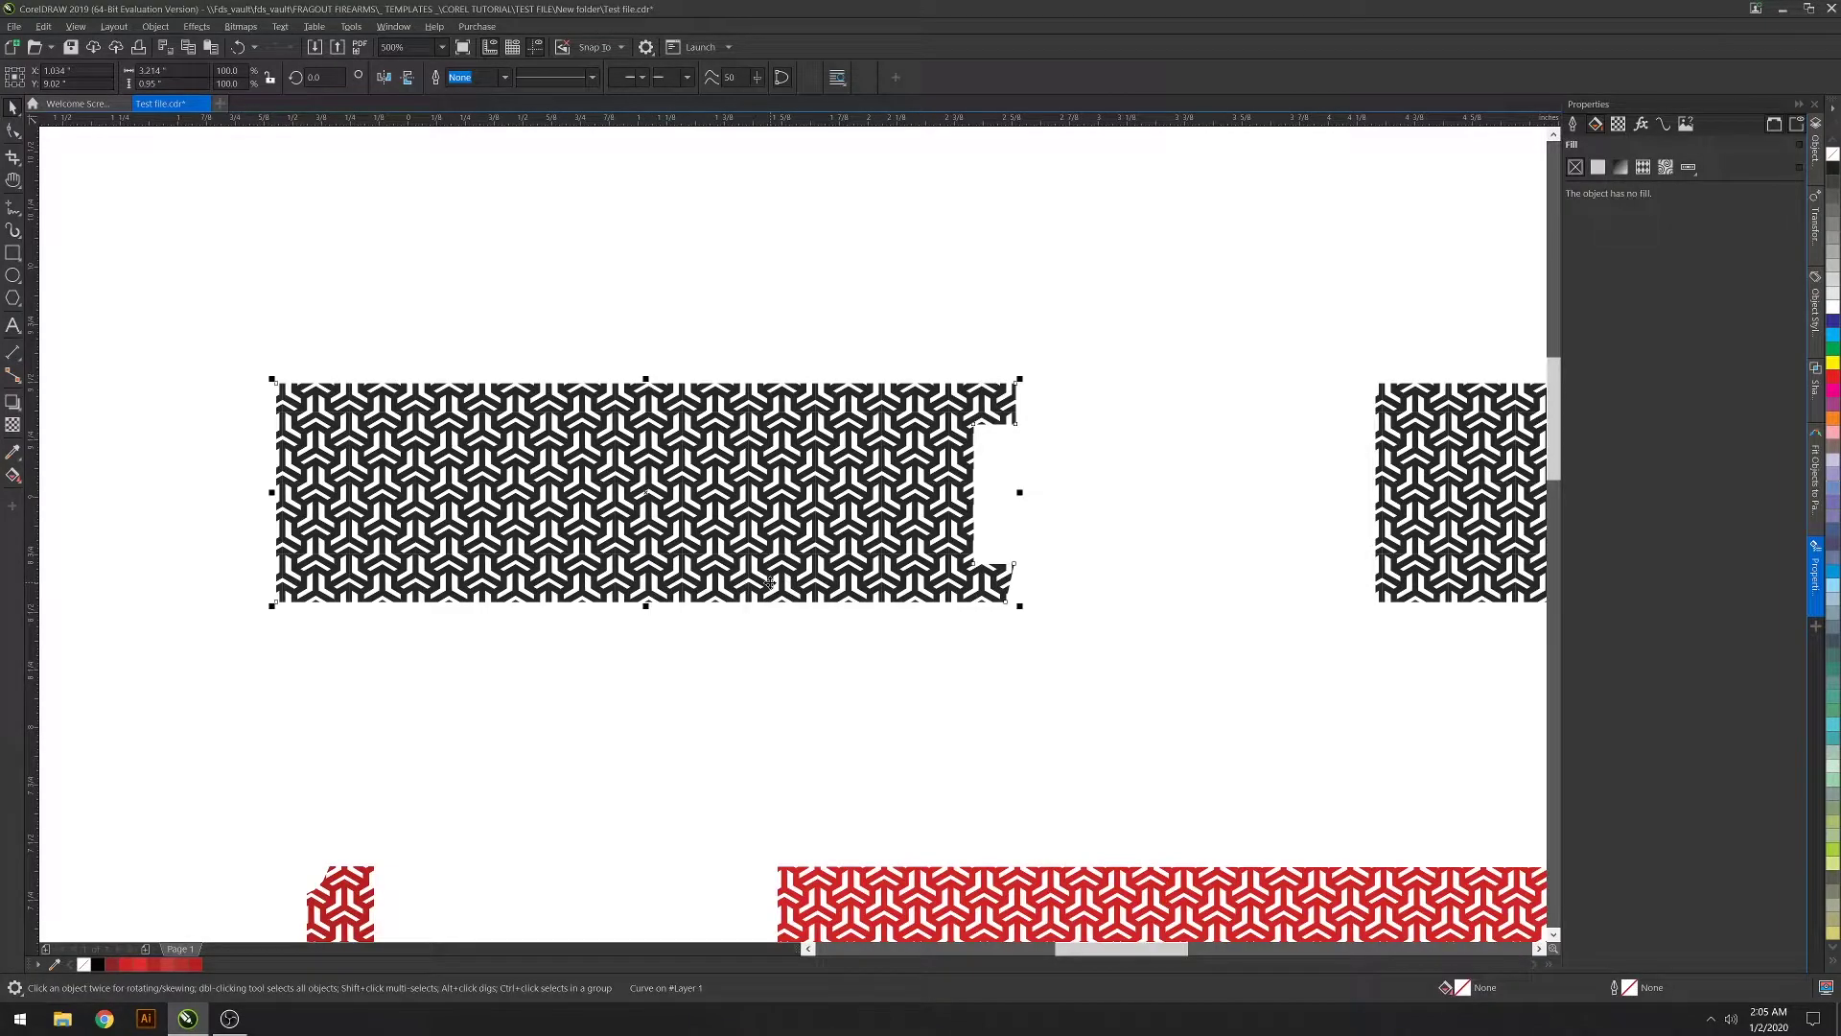
pyautogui.moveTo(1078, 632); pyautogui.dragTo(269, 303)
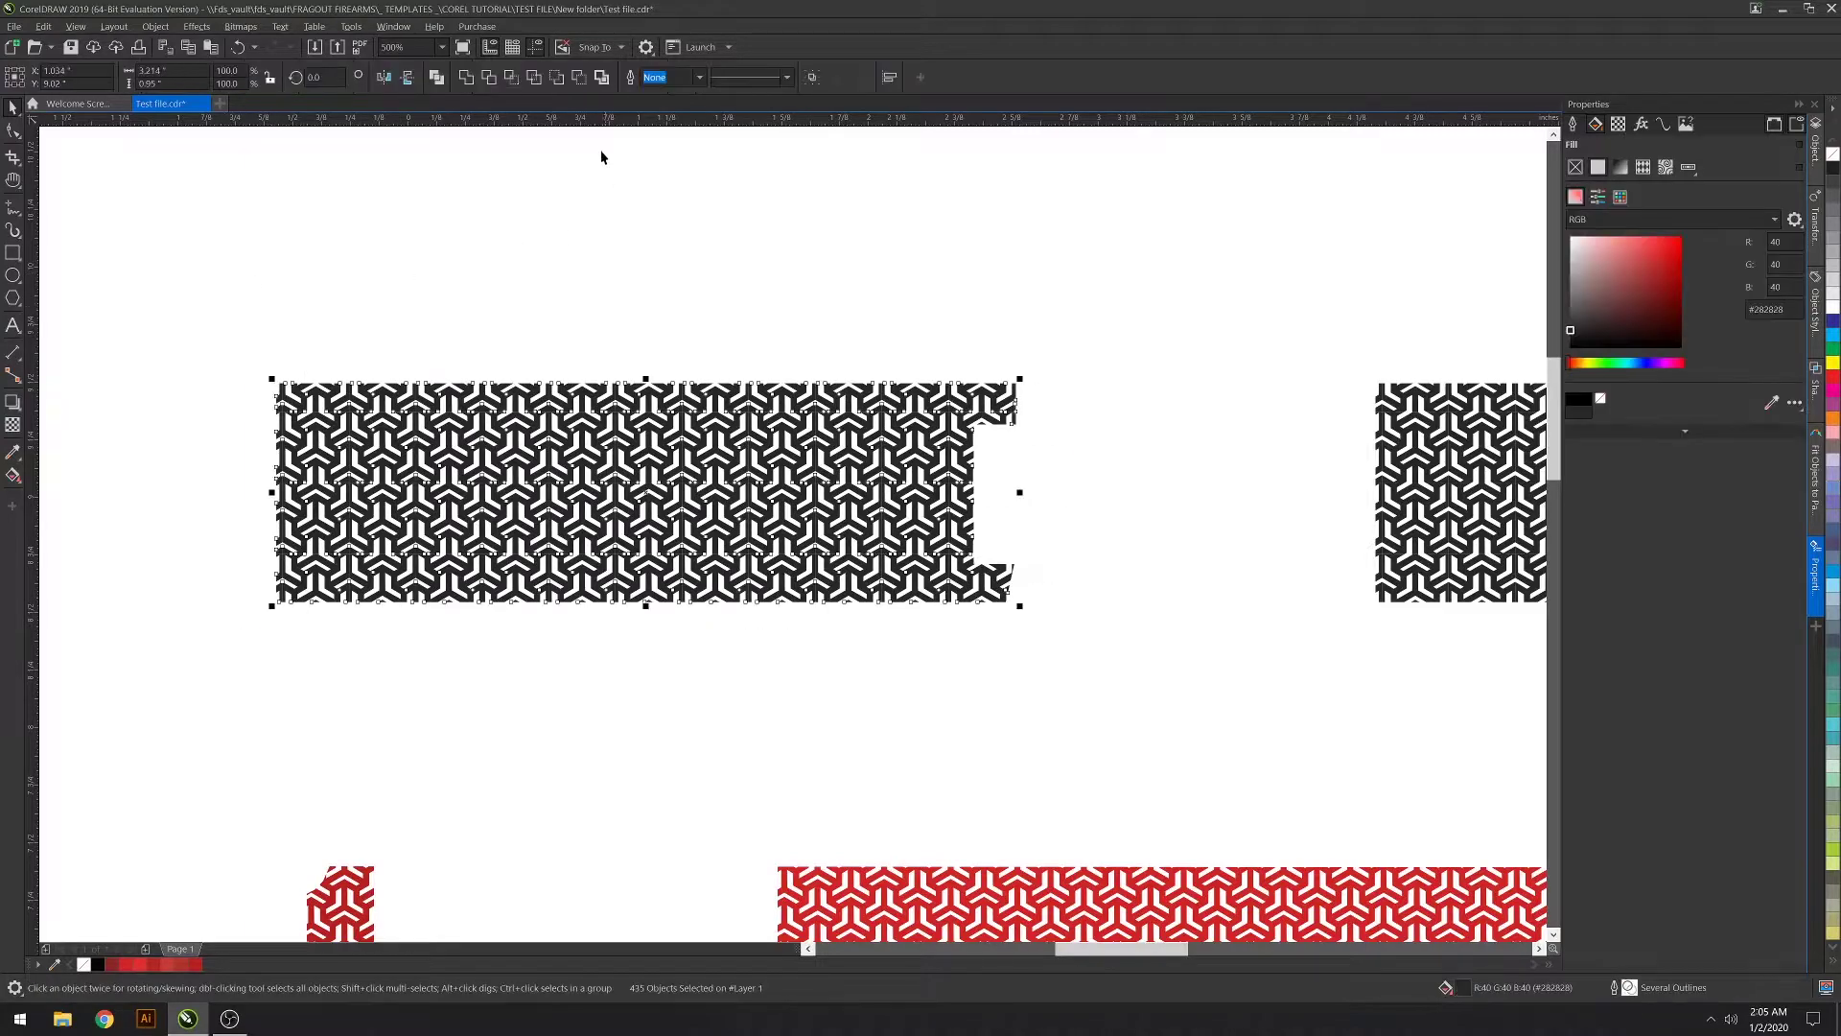
pyautogui.click(467, 78)
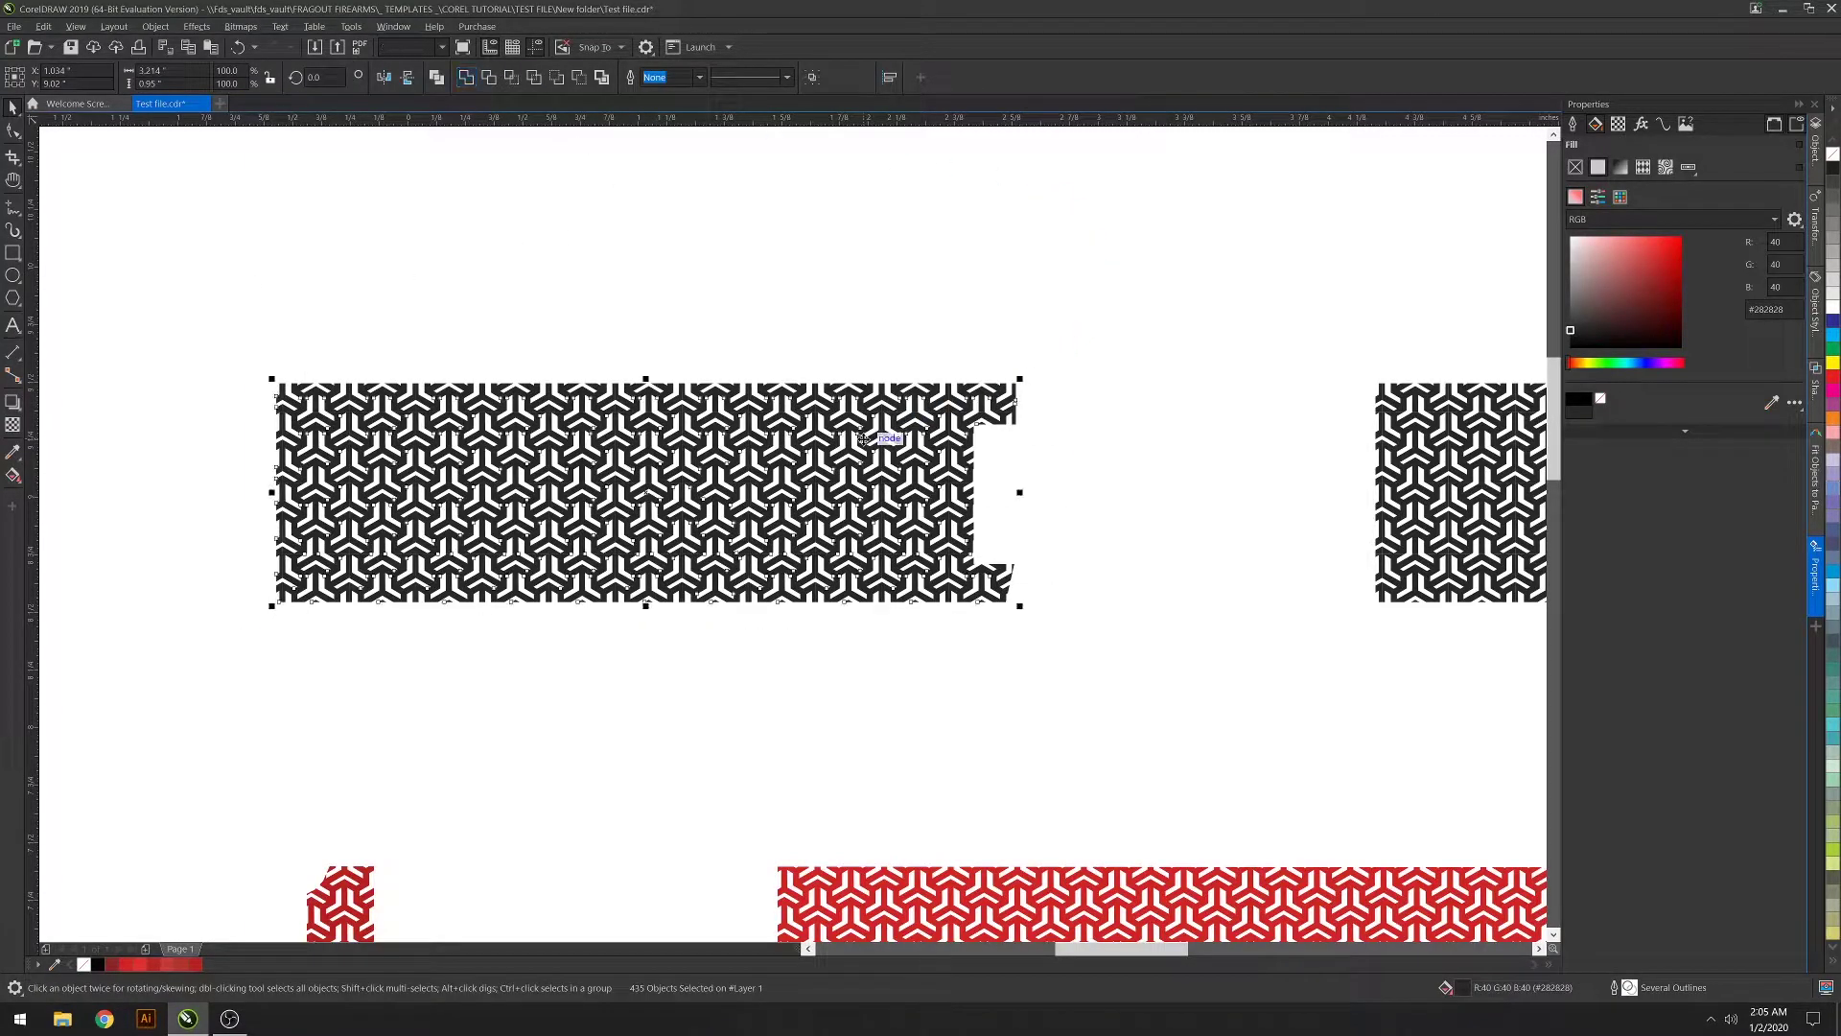
pyautogui.click(1666, 281)
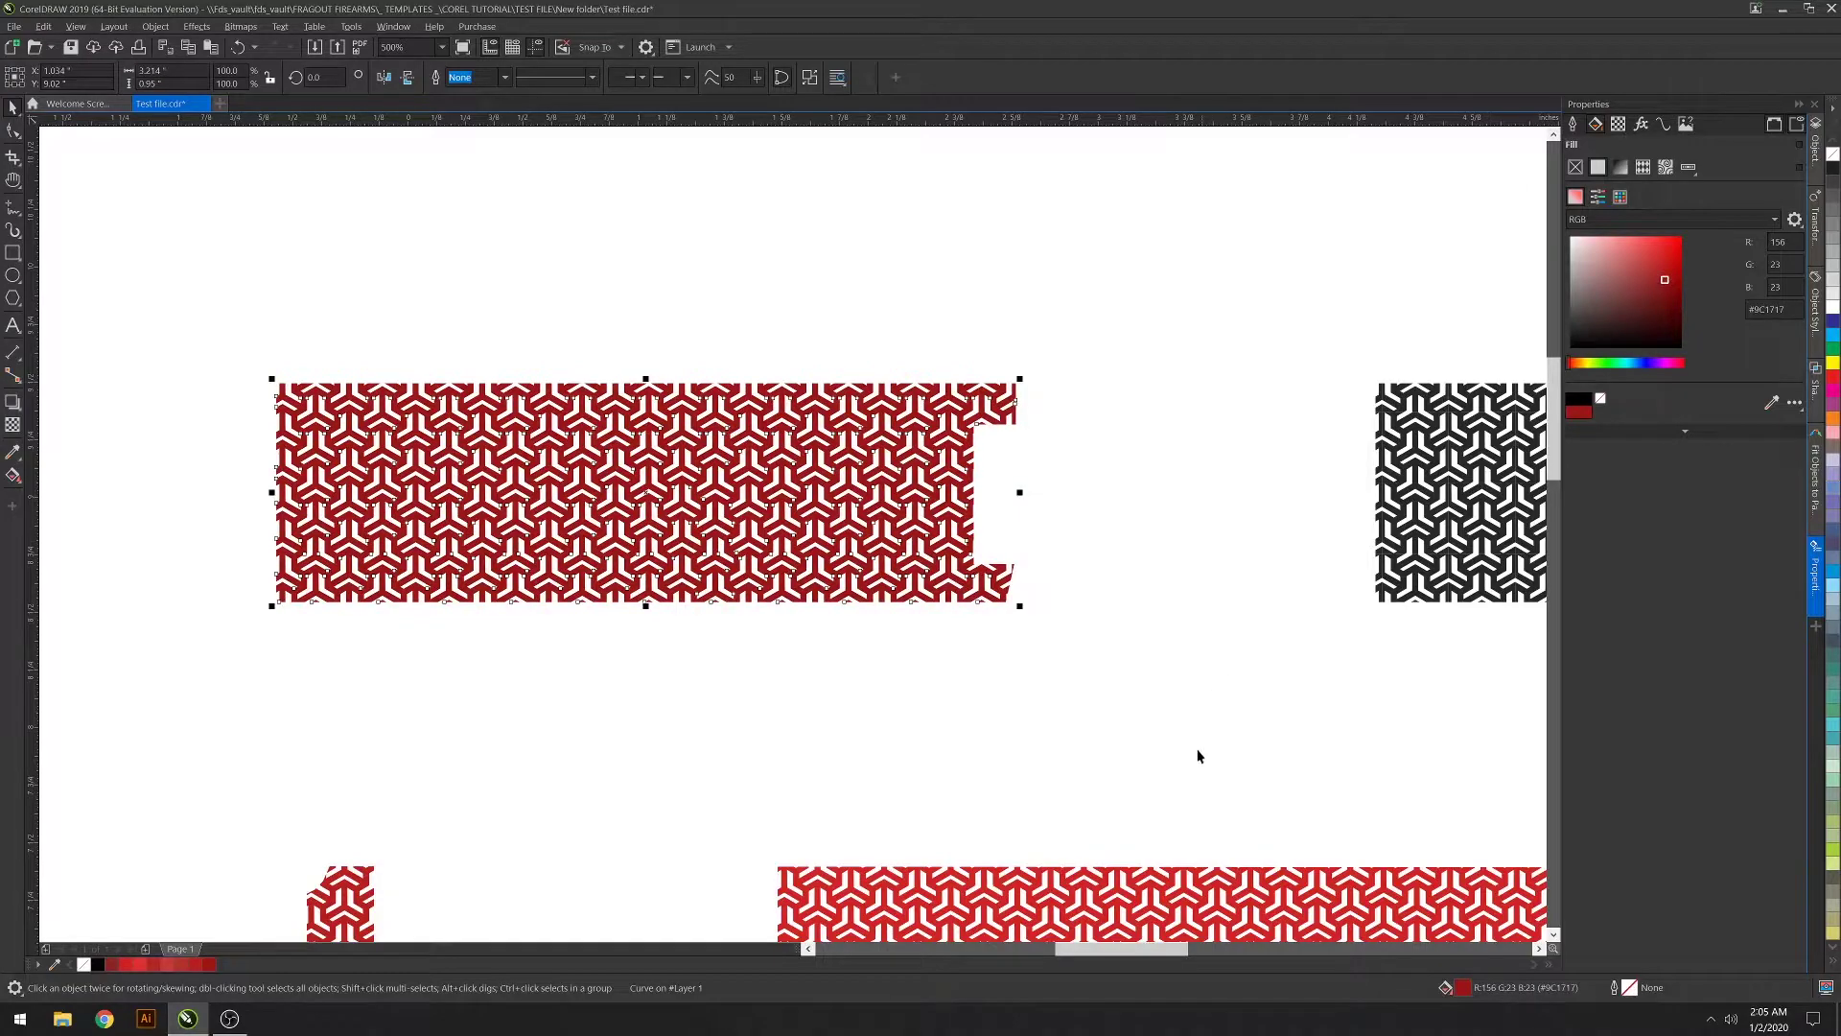
pyautogui.moveTo(1101, 950); pyautogui.dragTo(1173, 949)
pyautogui.click(269, 363)
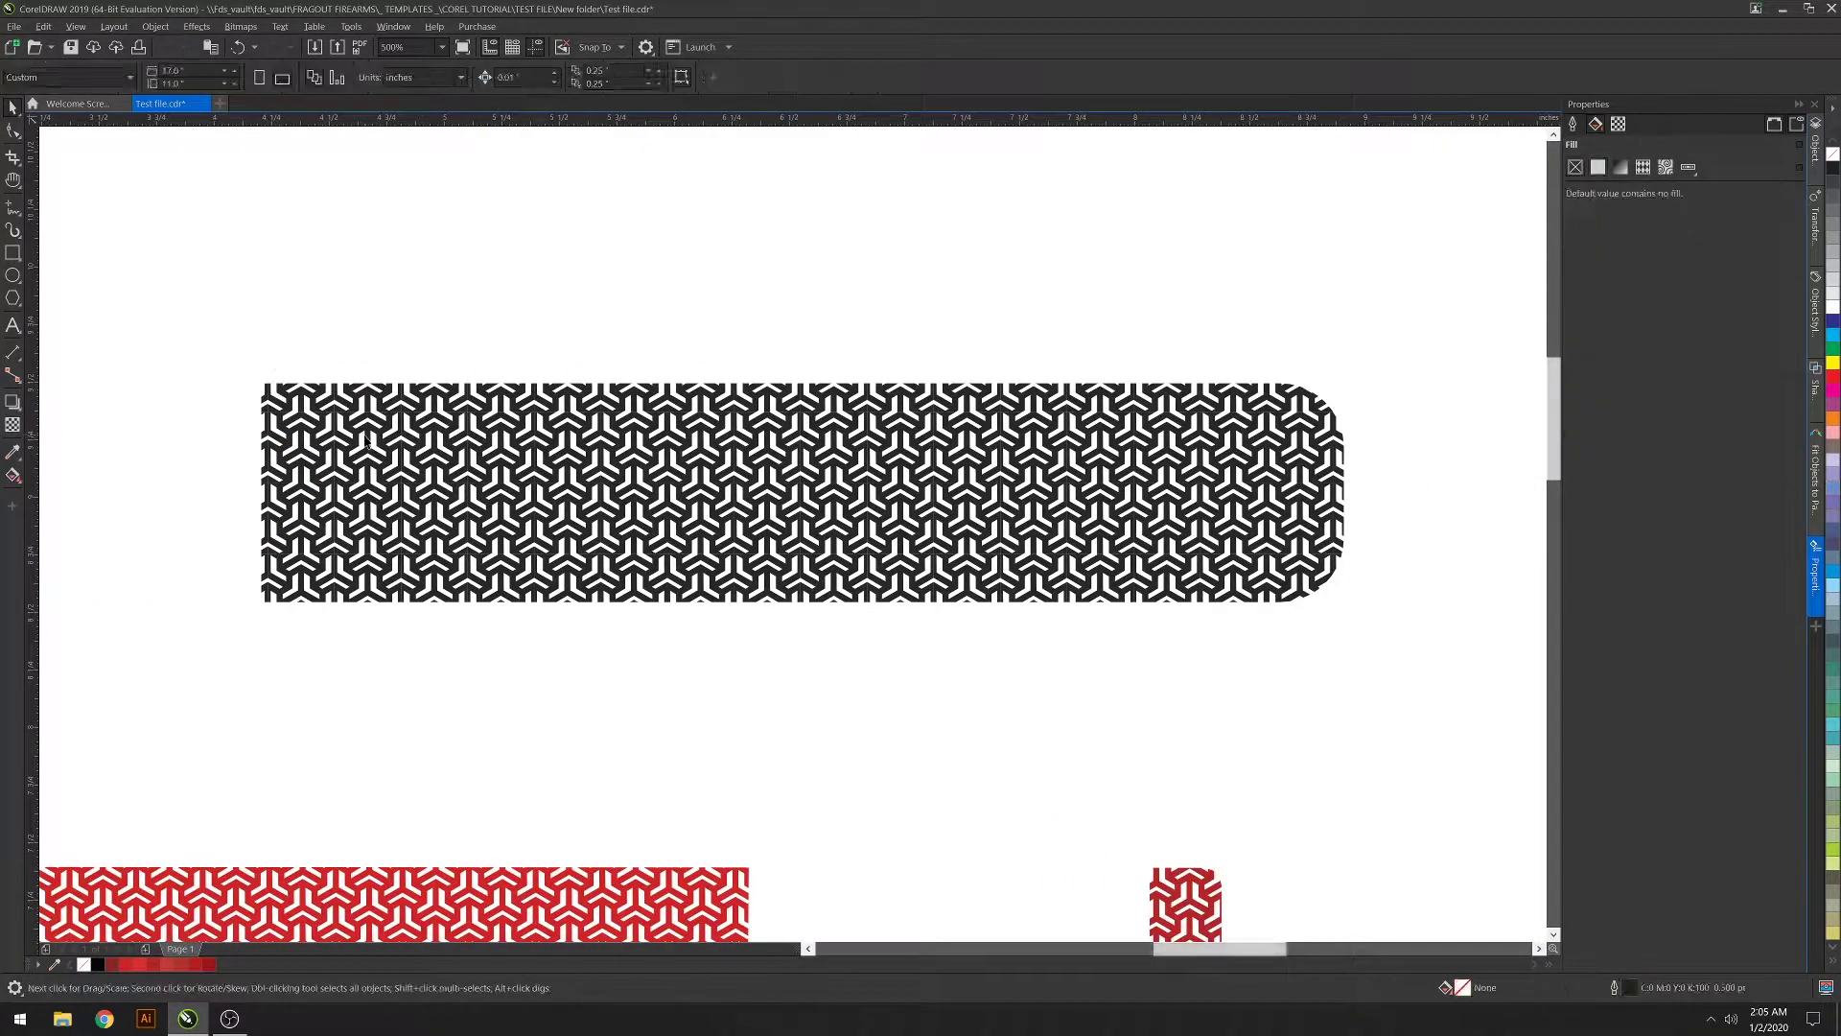
pyautogui.click(368, 441)
pyautogui.click(546, 501)
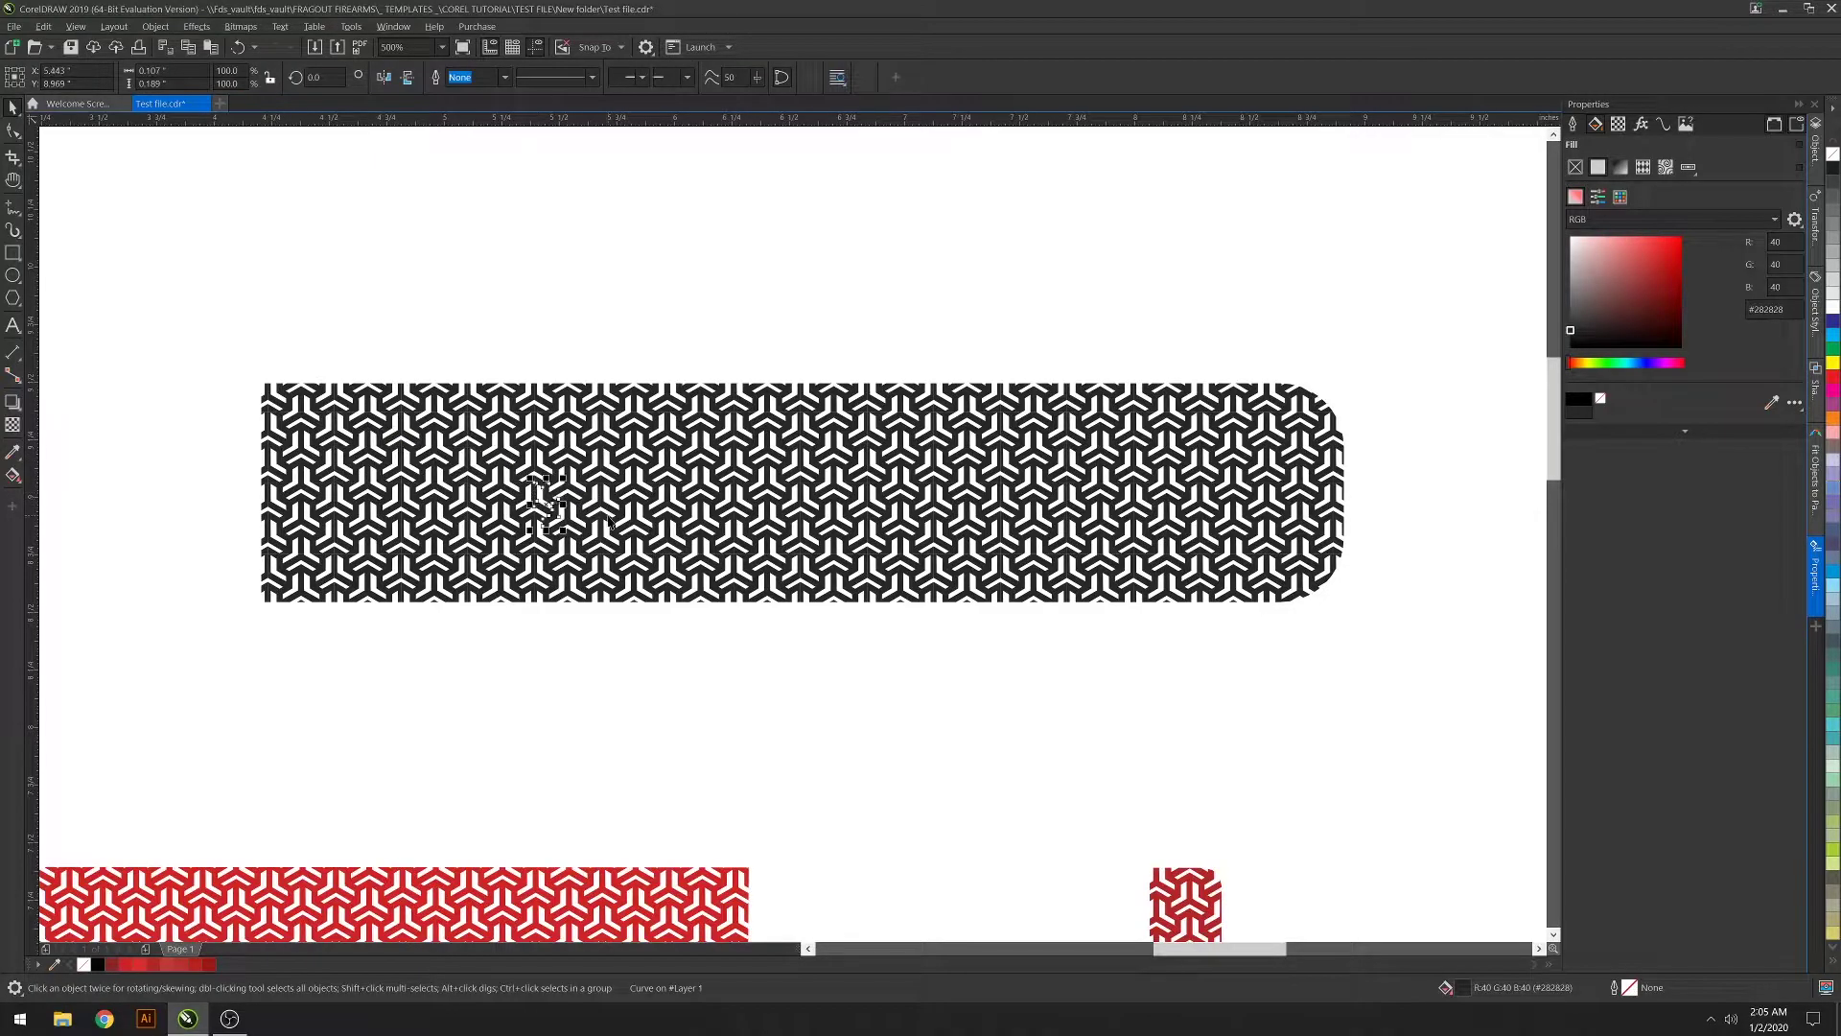
pyautogui.click(814, 557)
pyautogui.click(894, 567)
pyautogui.click(993, 524)
pyautogui.click(1216, 572)
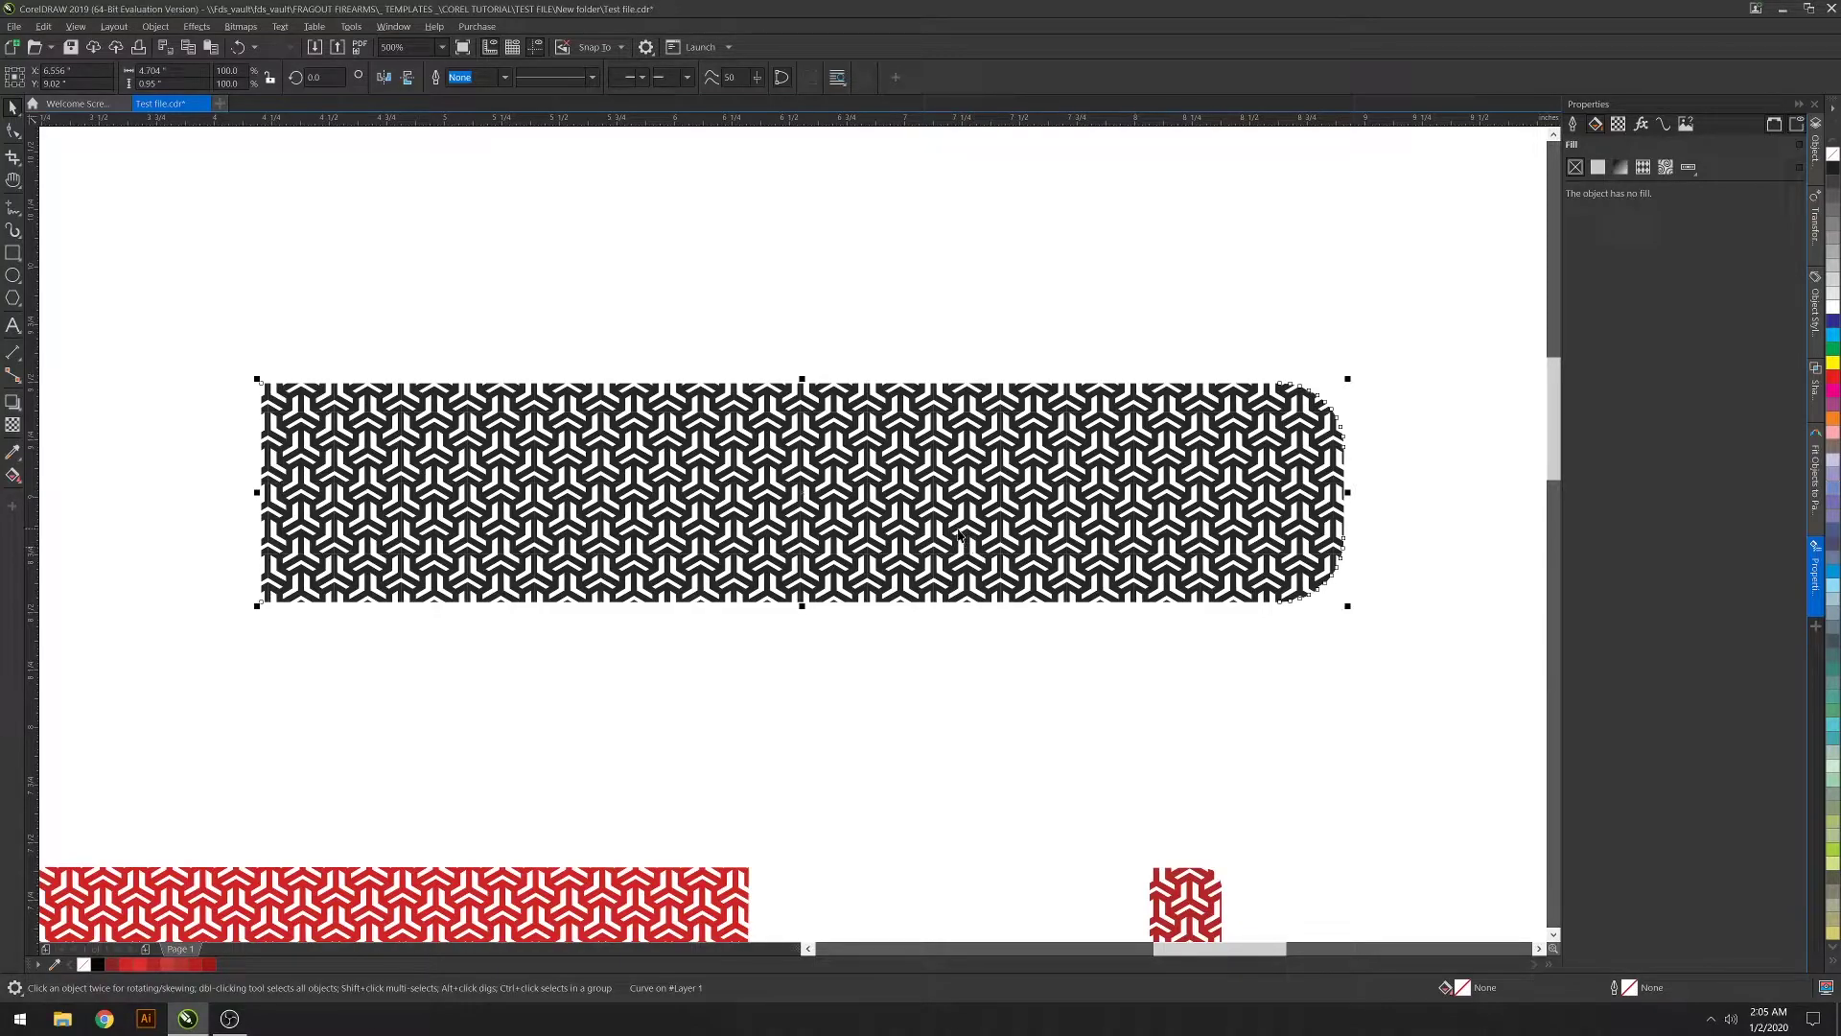
pyautogui.click(959, 673)
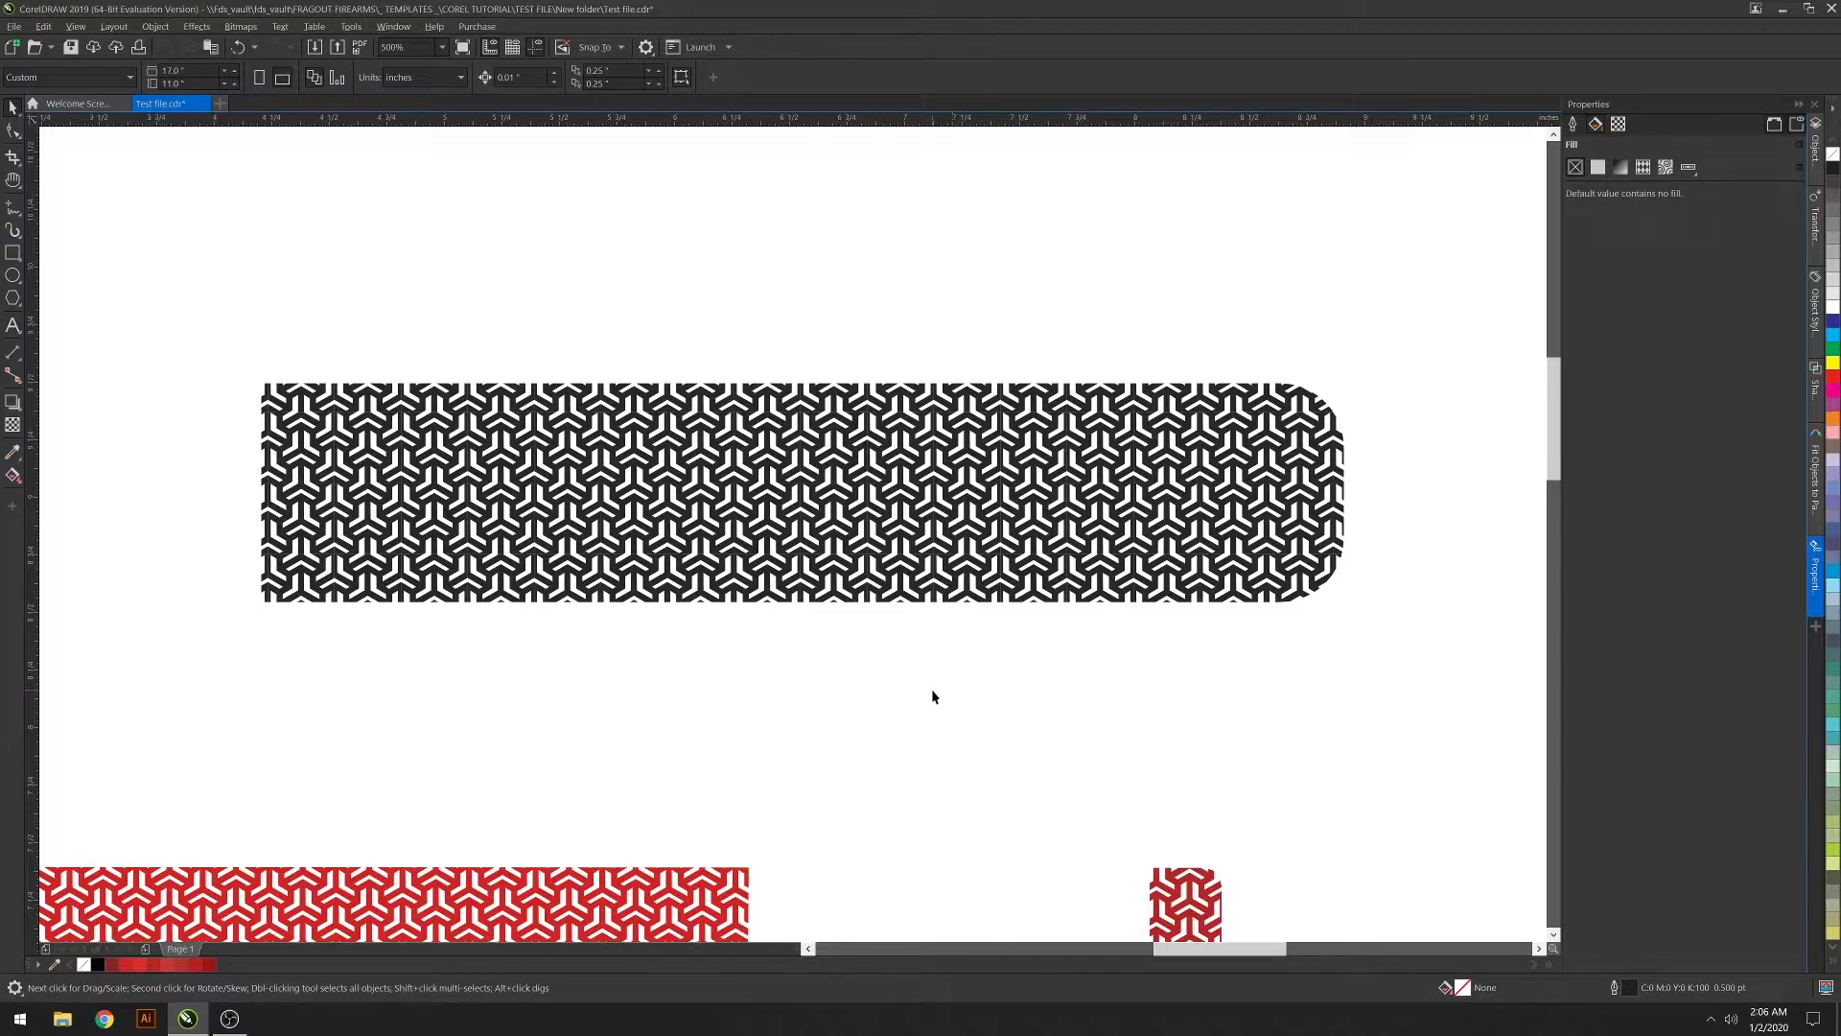
# Weld the rounded-end strip's 643 pieces into one curve and fill it red (171,41,41)
pyautogui.click(447, 598)
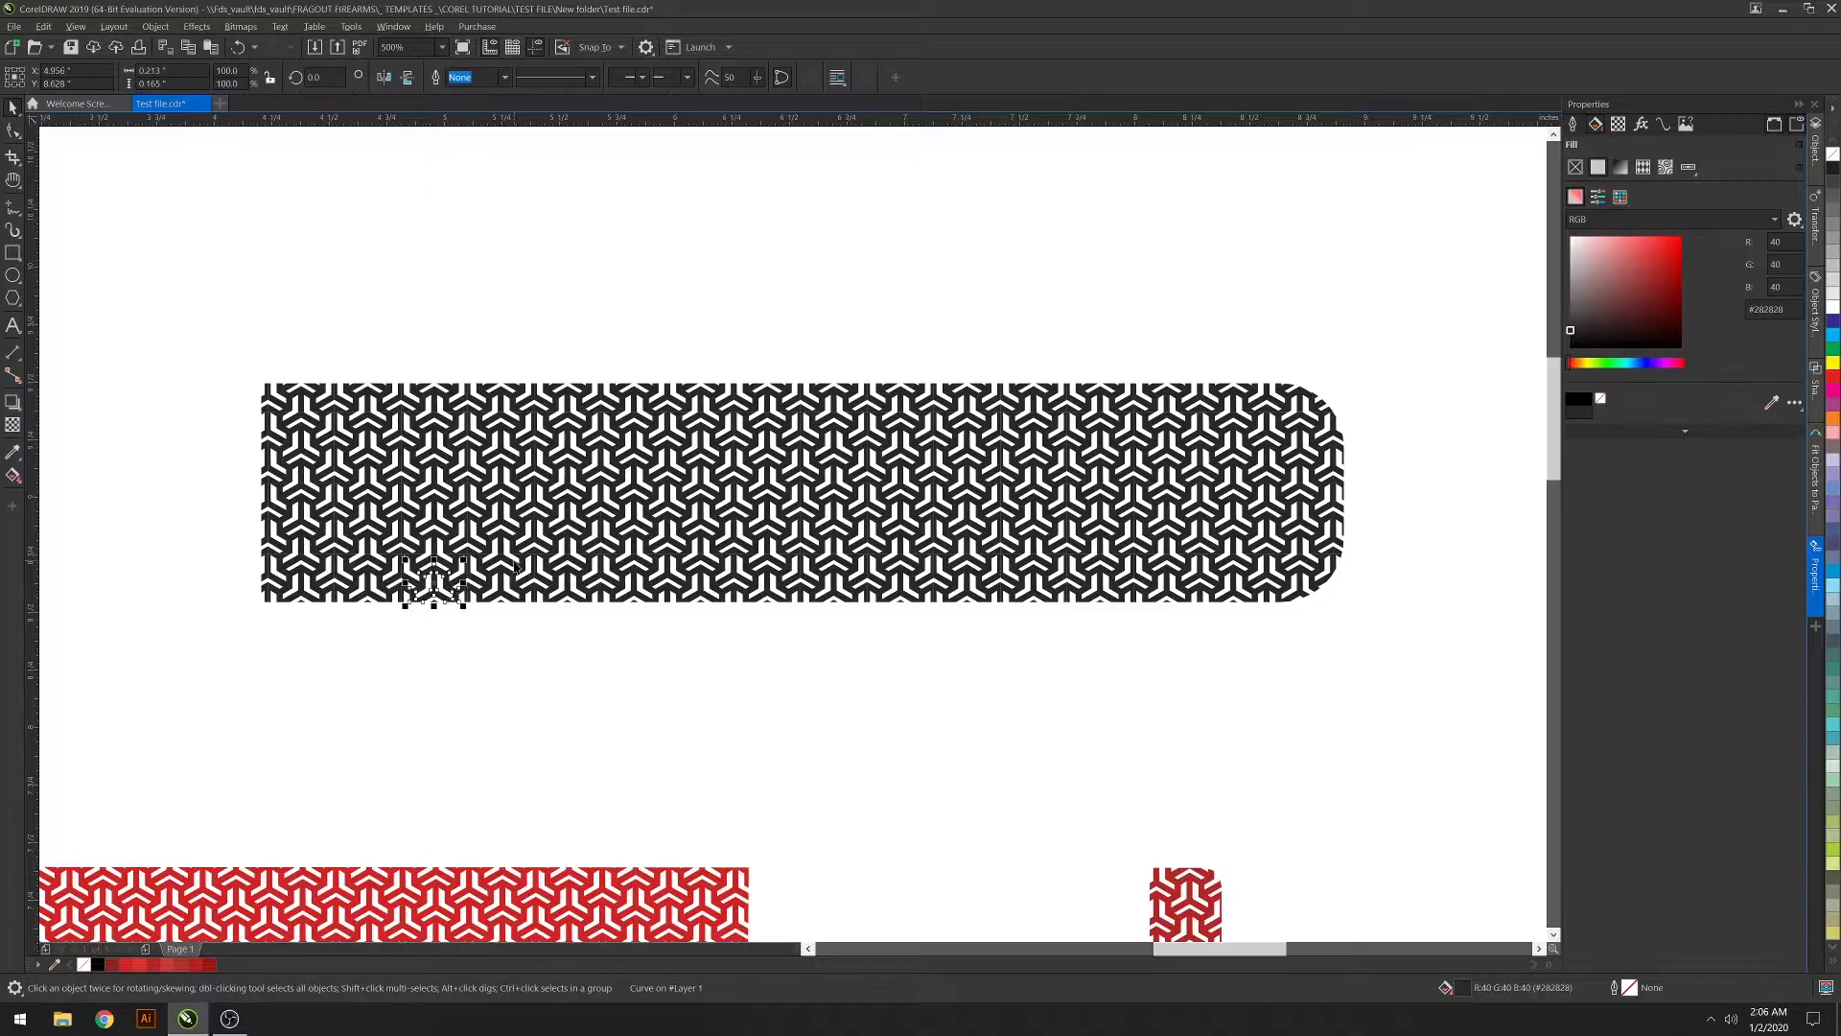
pyautogui.click(637, 517)
pyautogui.click(712, 519)
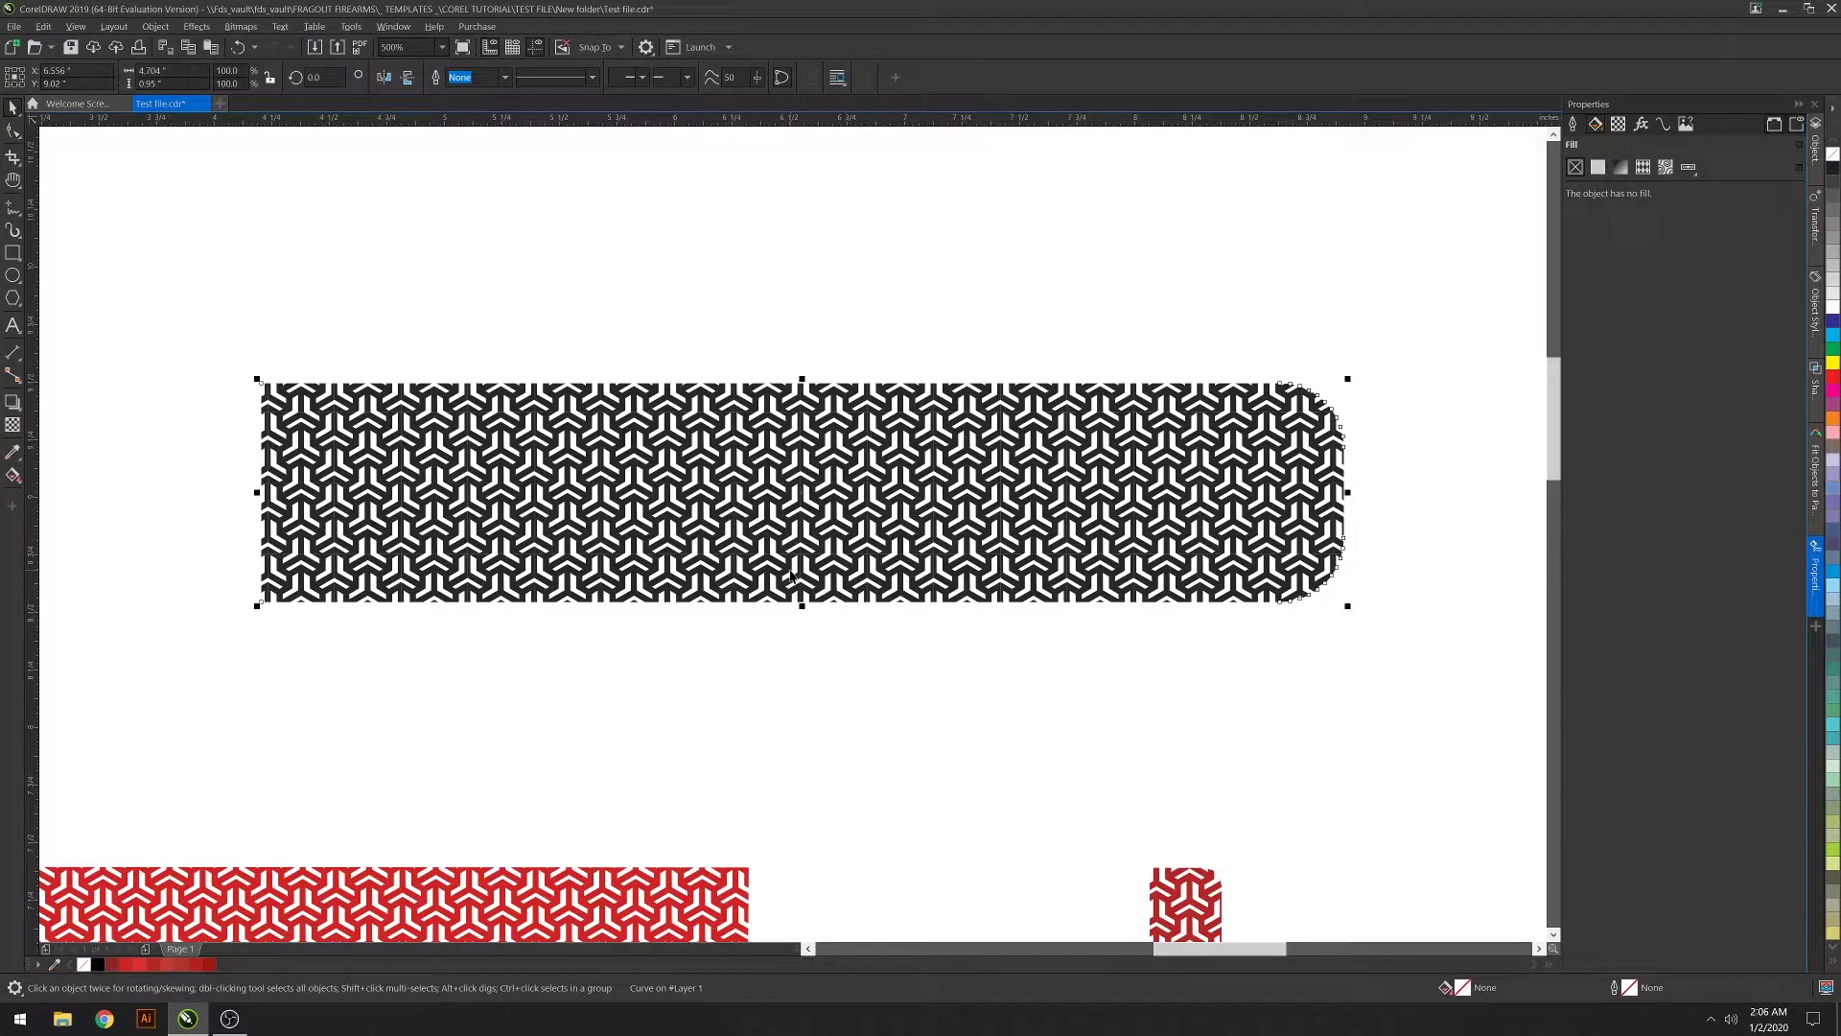
pyautogui.press('Escape')
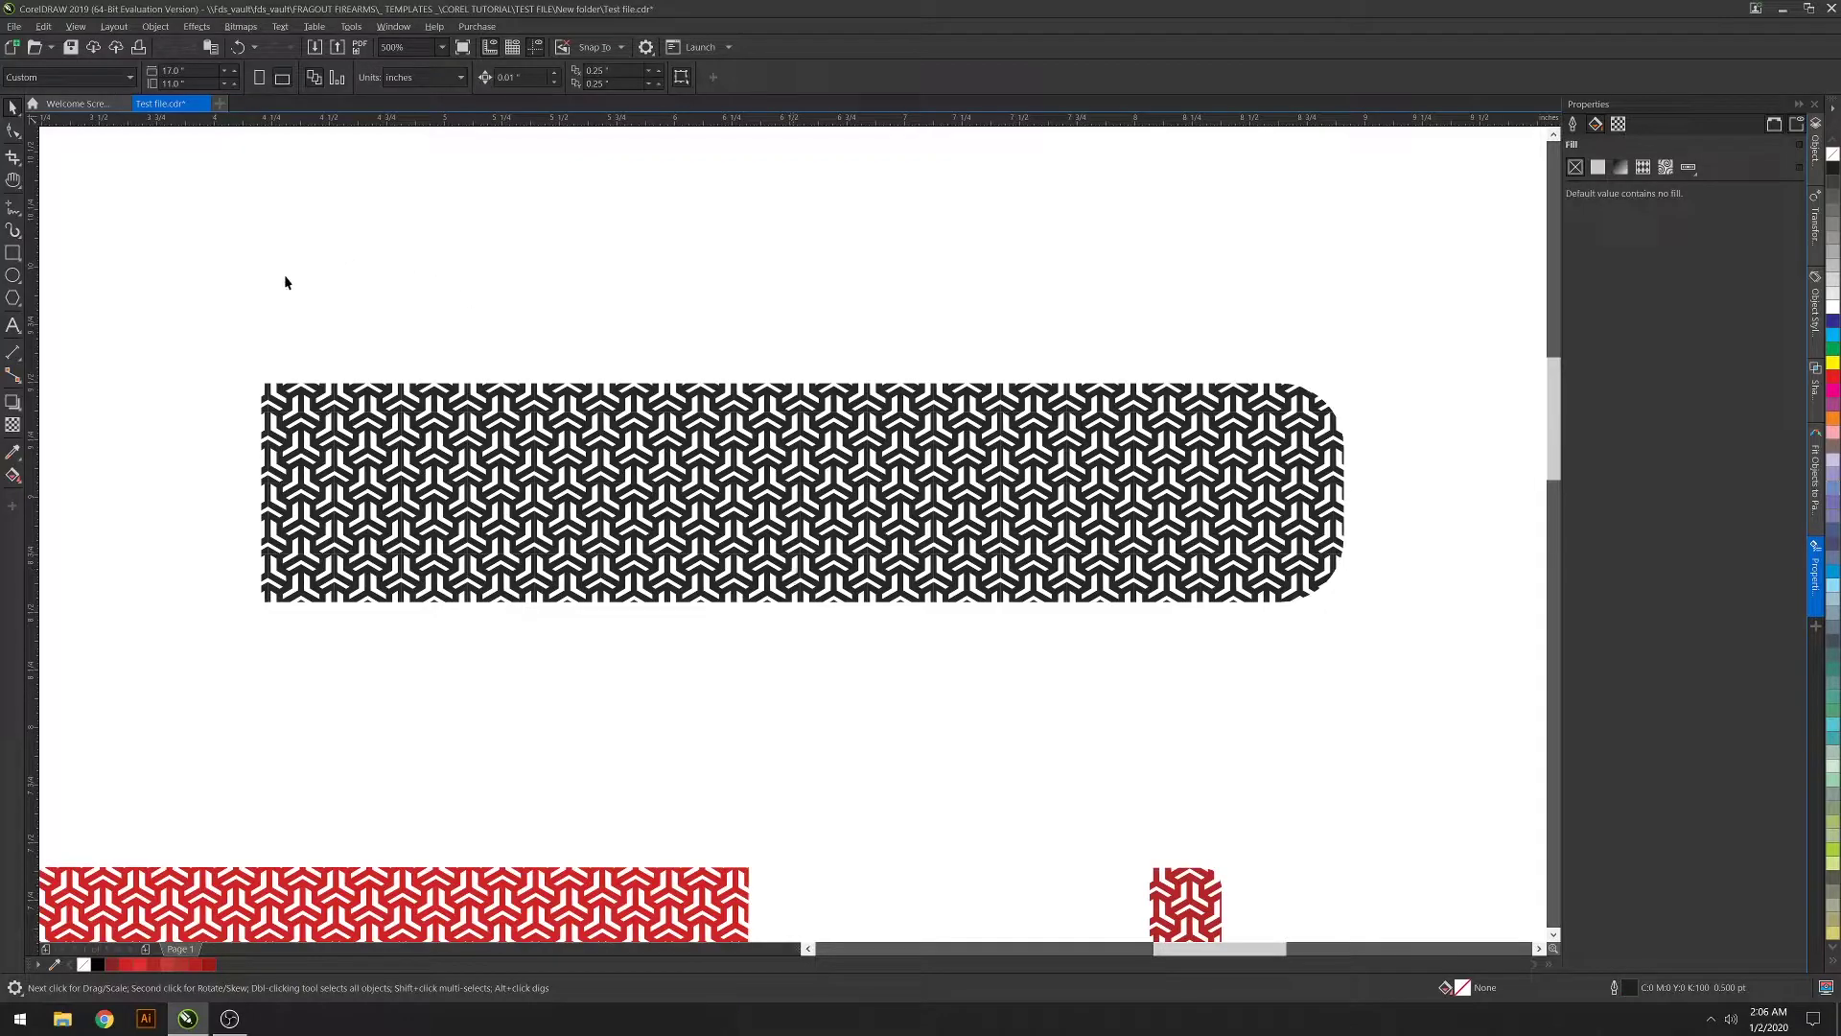
pyautogui.moveTo(221, 287); pyautogui.dragTo(1372, 697)
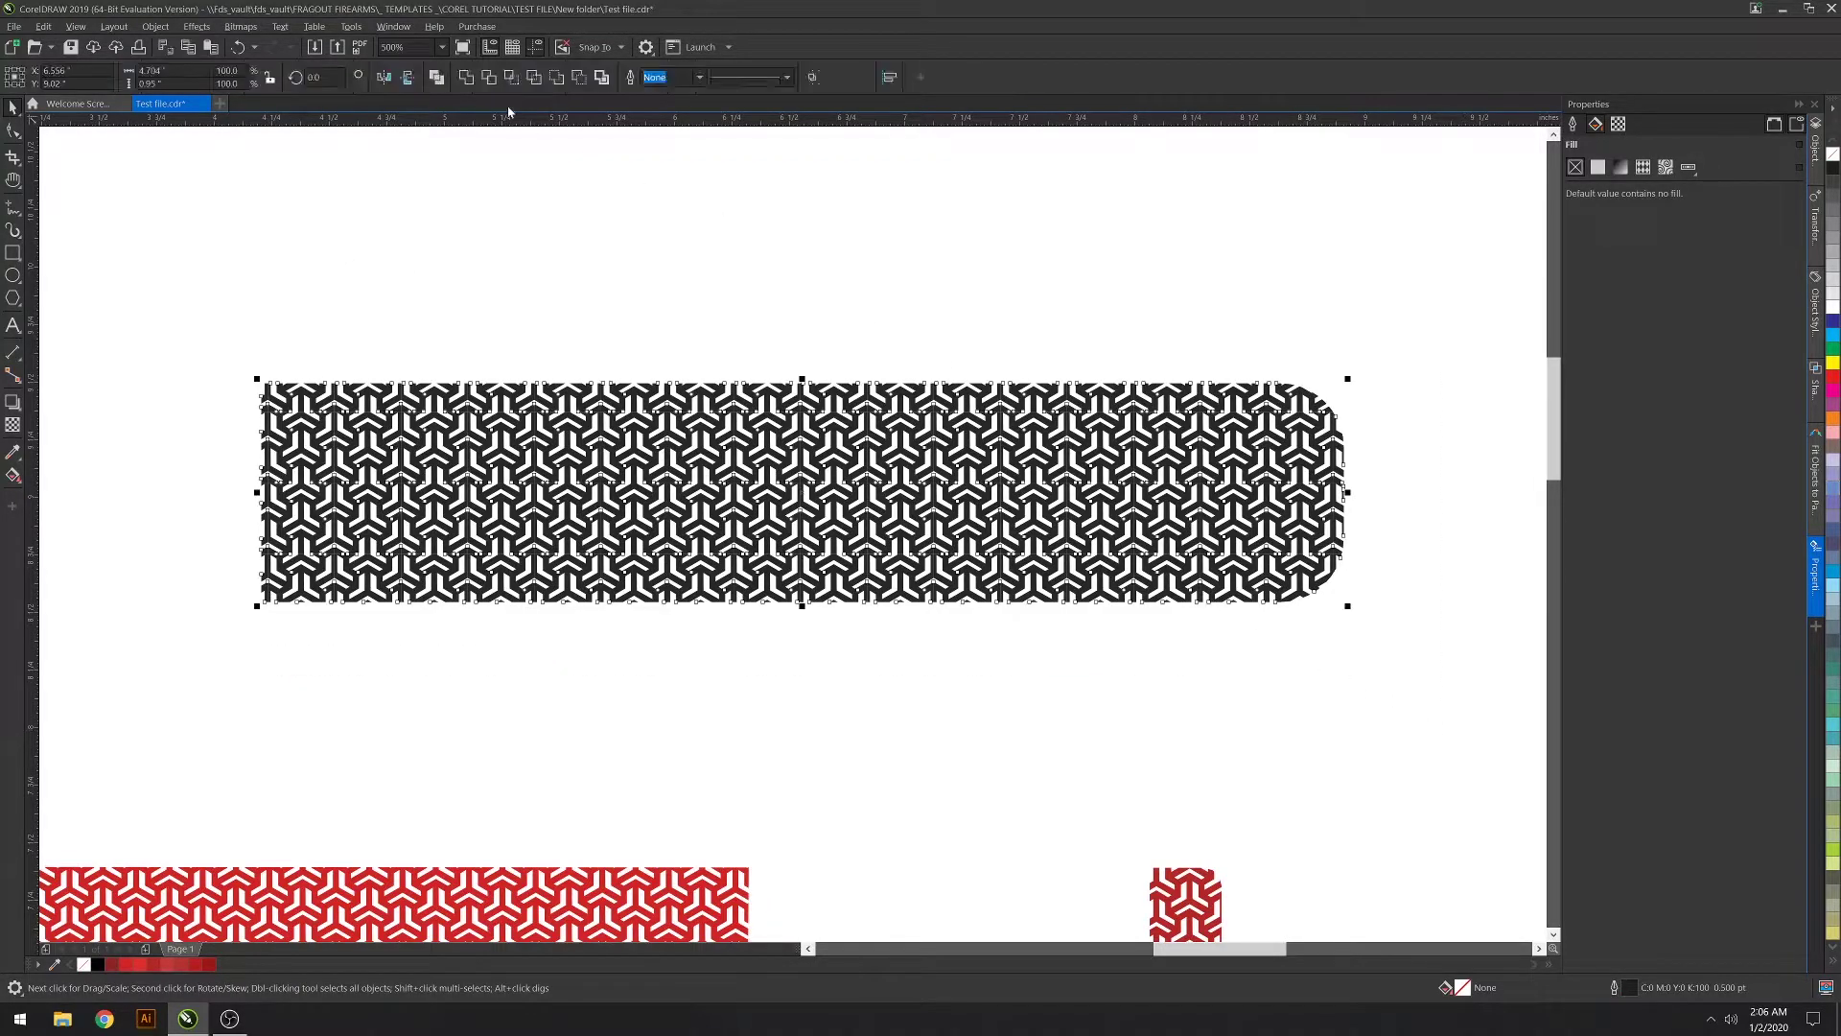
pyautogui.click(466, 77)
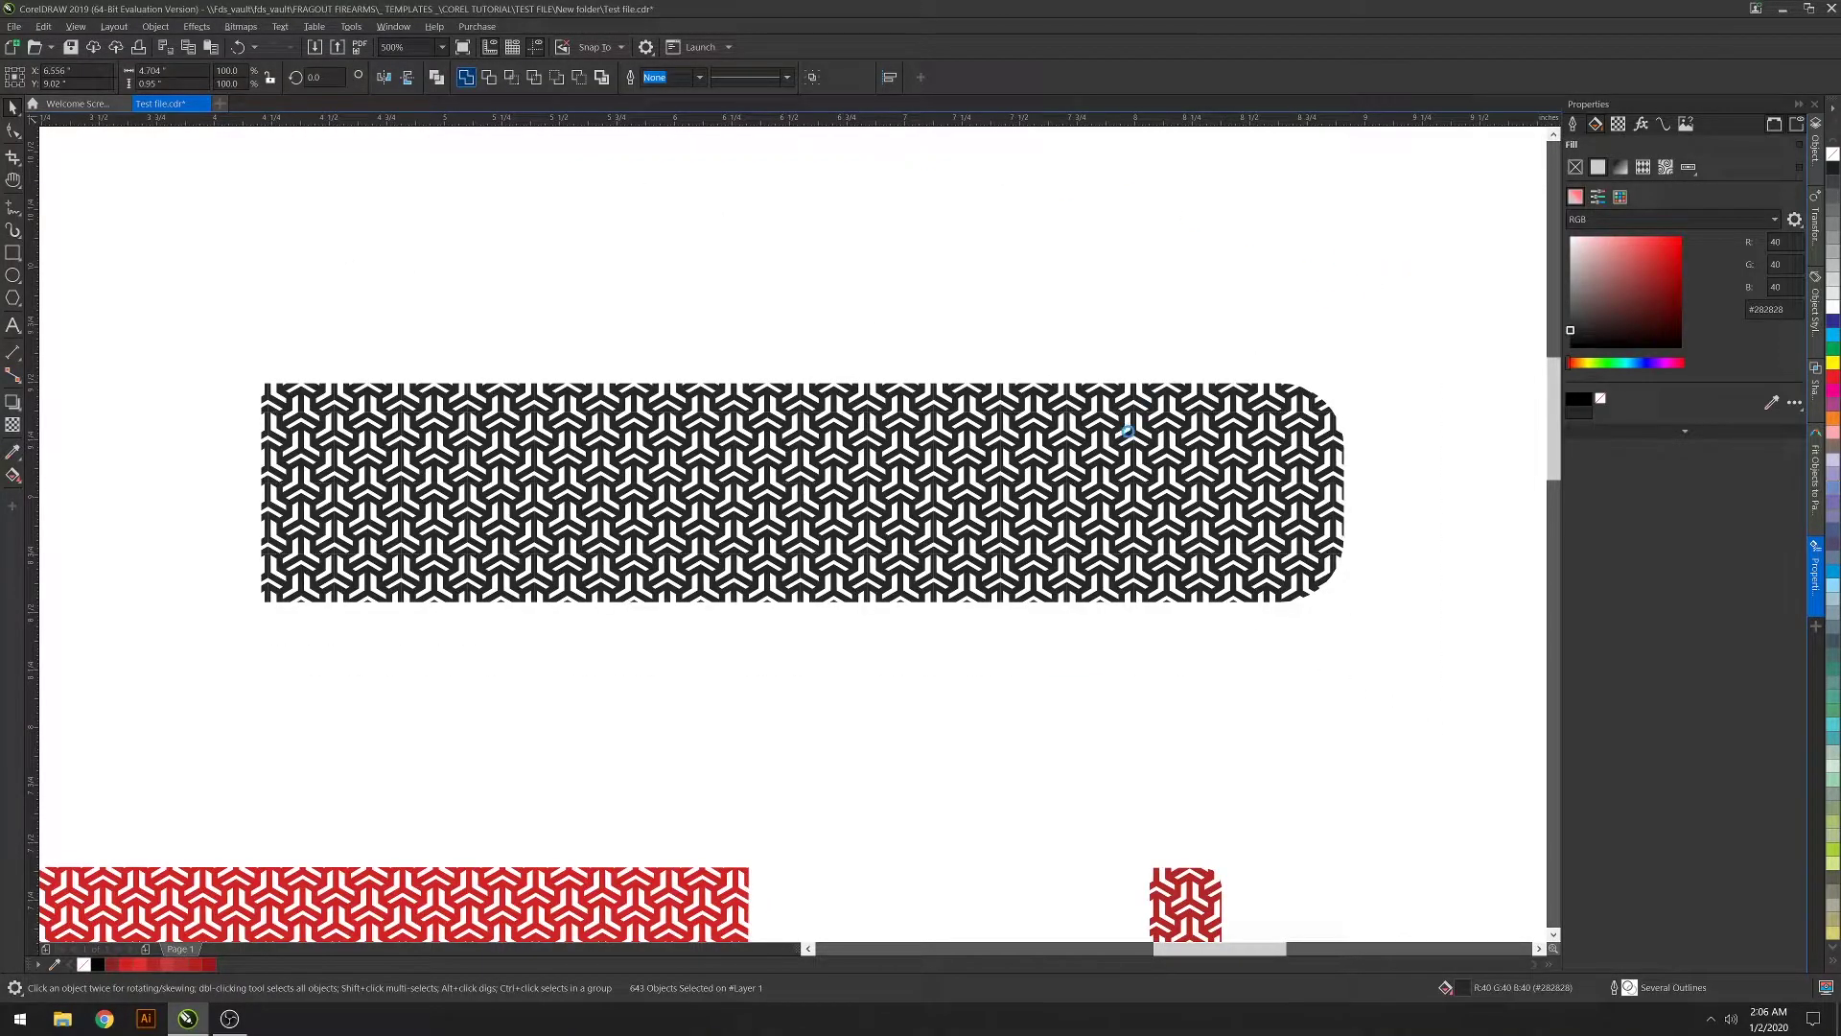
pyautogui.click(1656, 277)
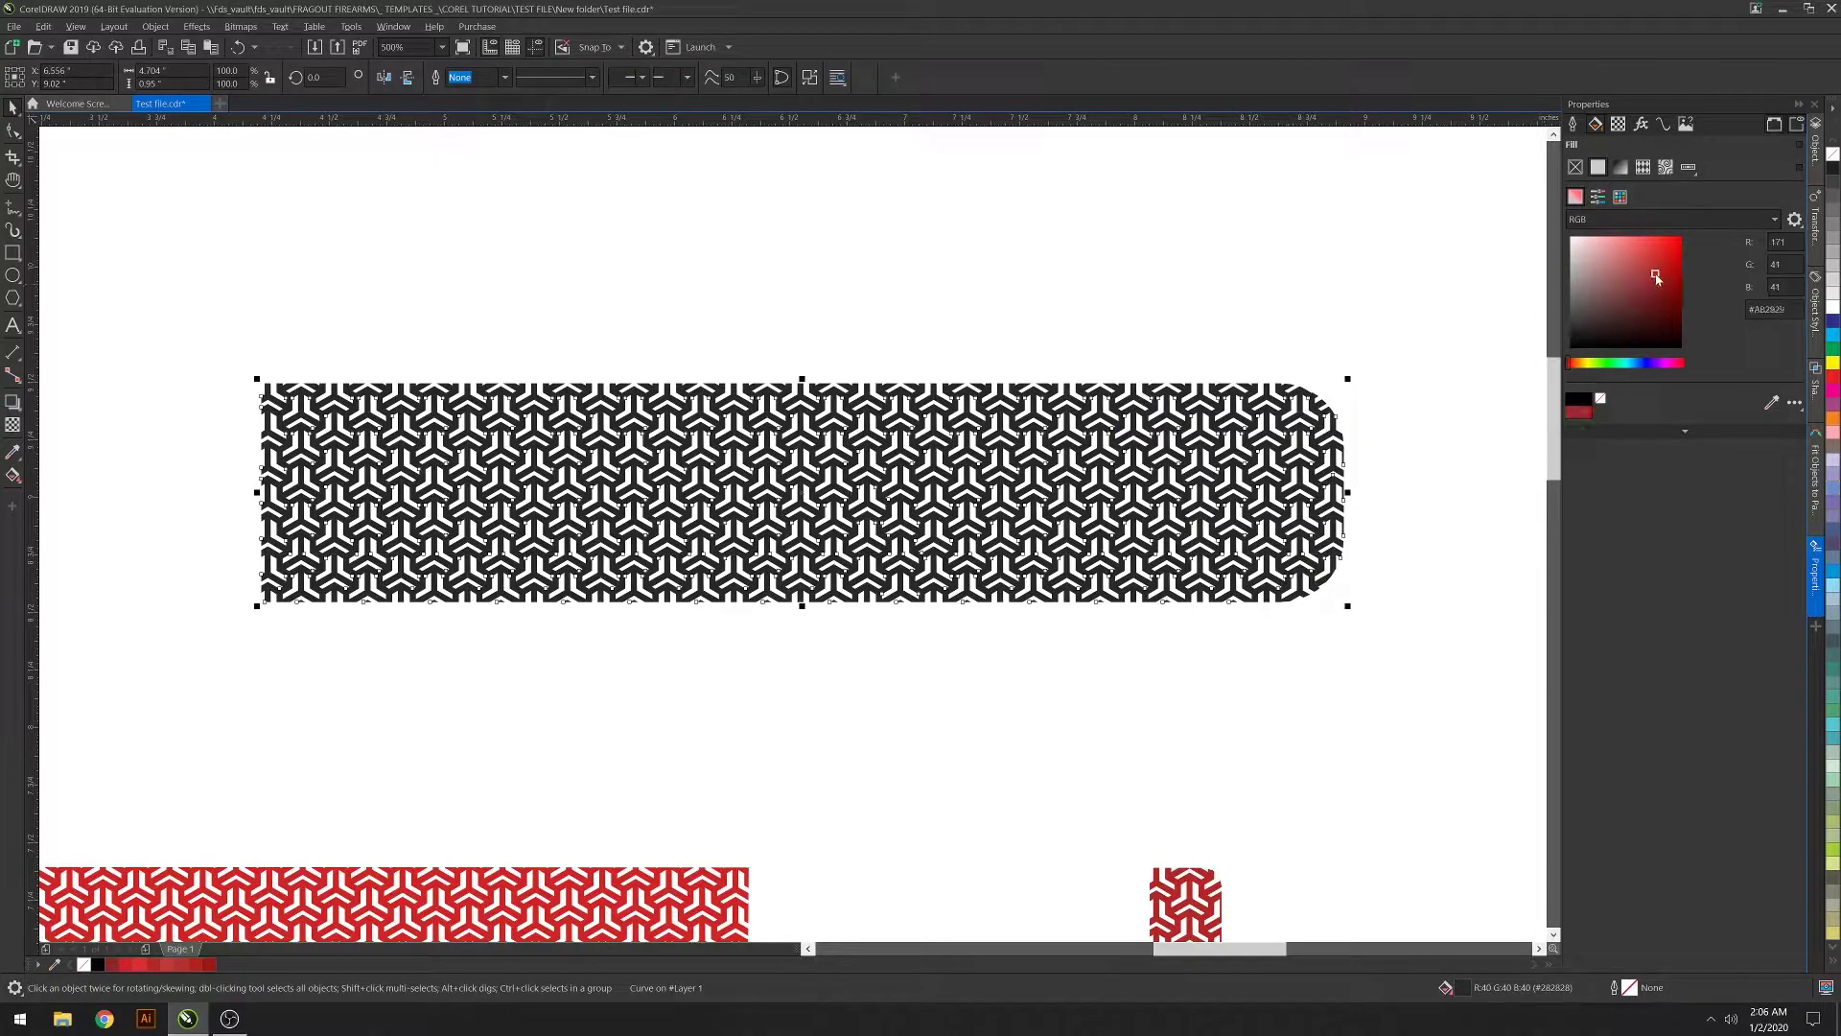
pyautogui.click(1403, 610)
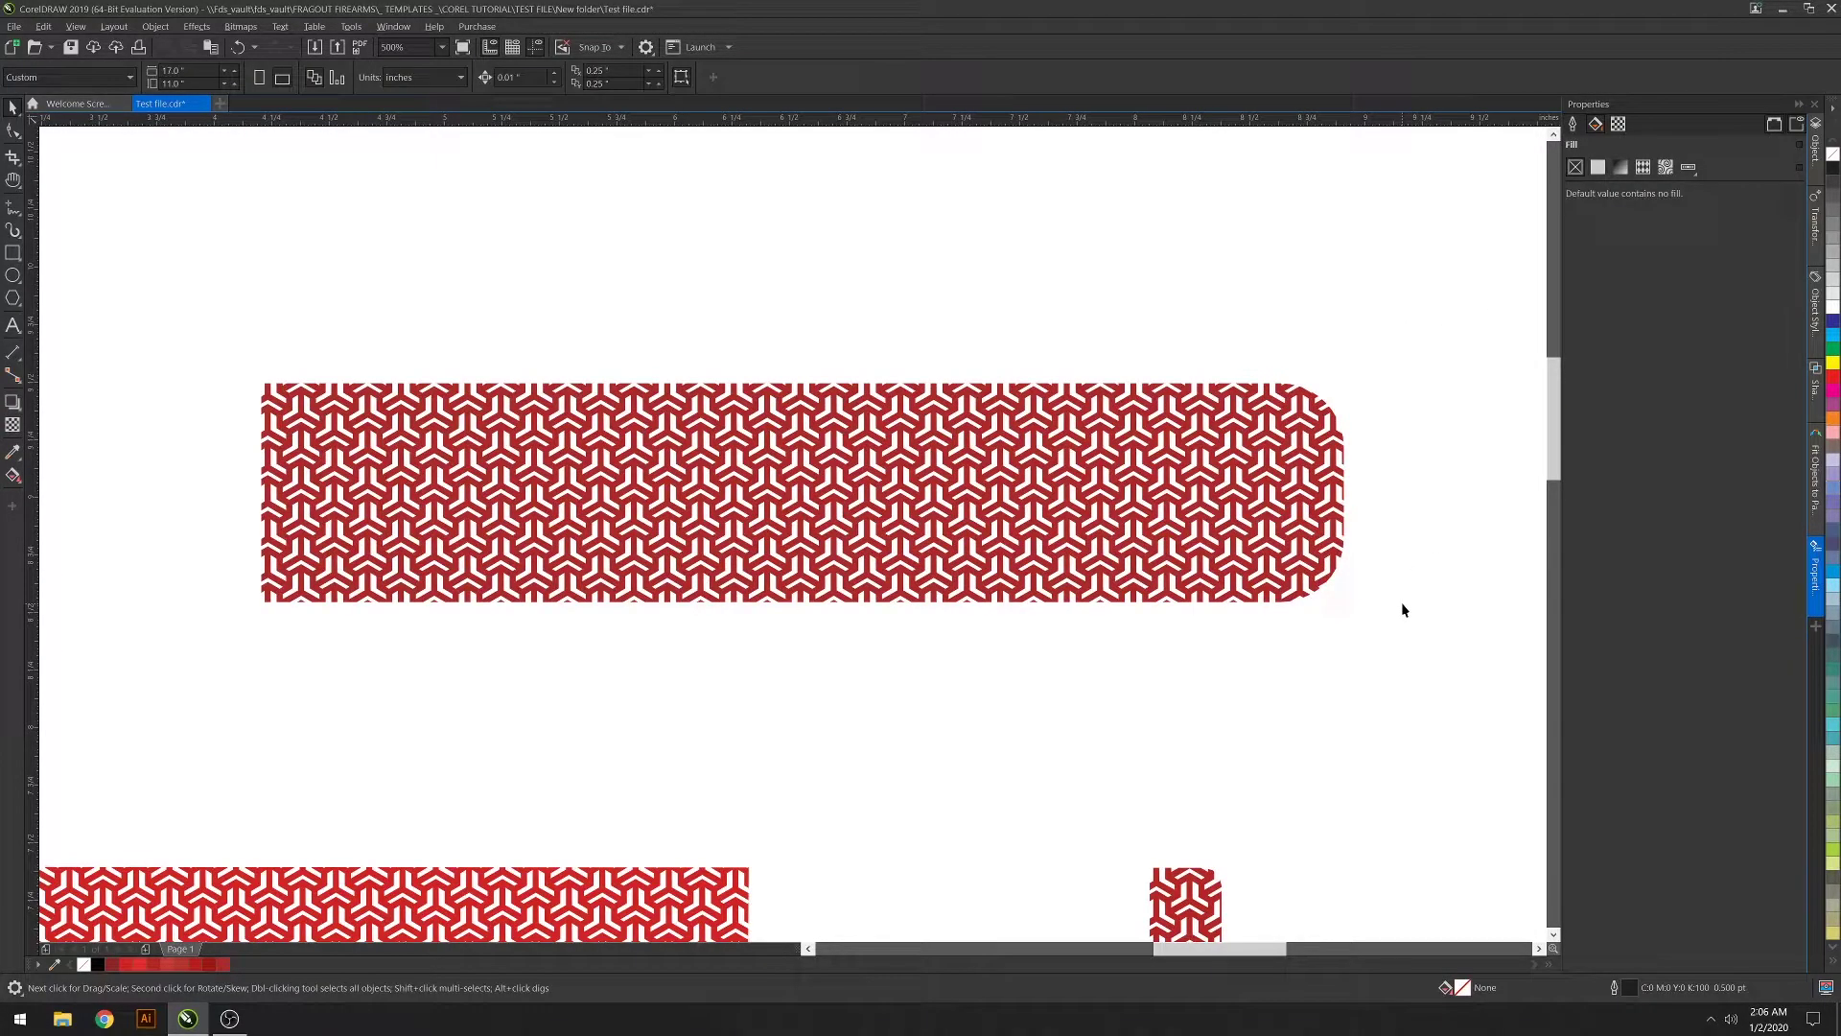
# Change the fill of all eight welded pistol pieces from red to solid black (#000000)
pyautogui.scroll(-4, 1403, 610)
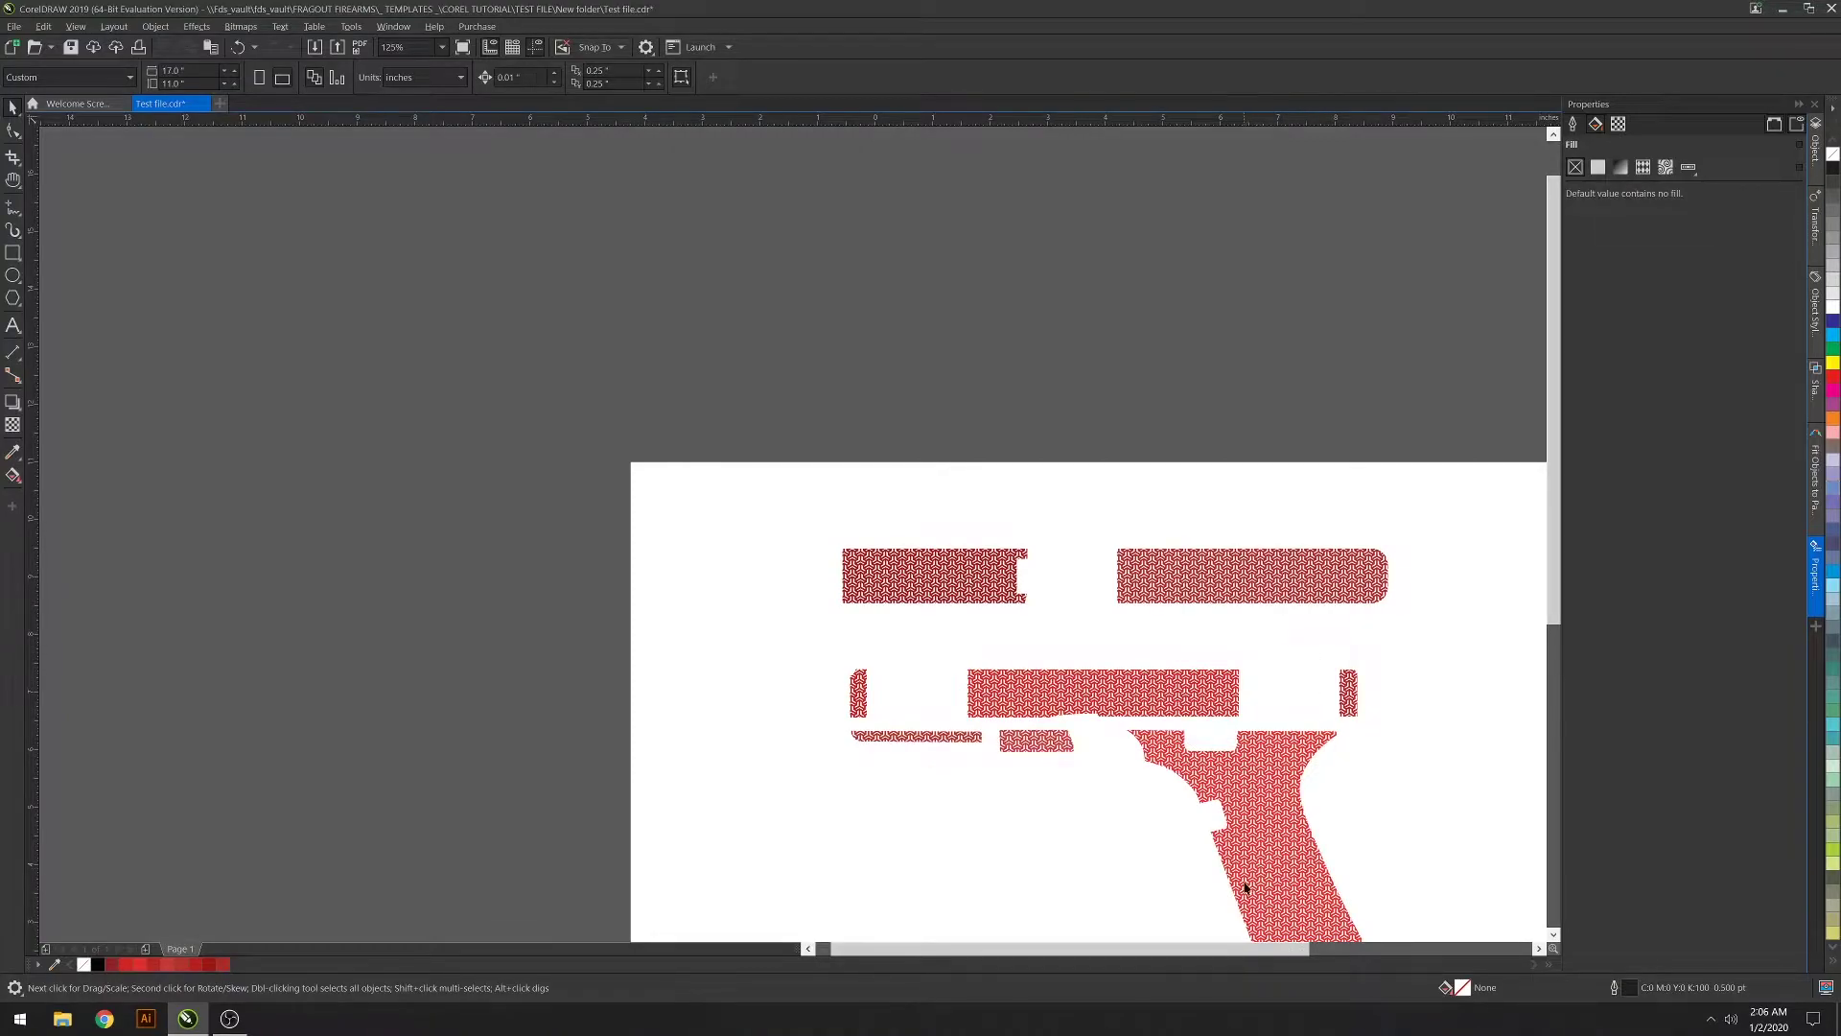
pyautogui.moveTo(1224, 947); pyautogui.dragTo(1277, 948)
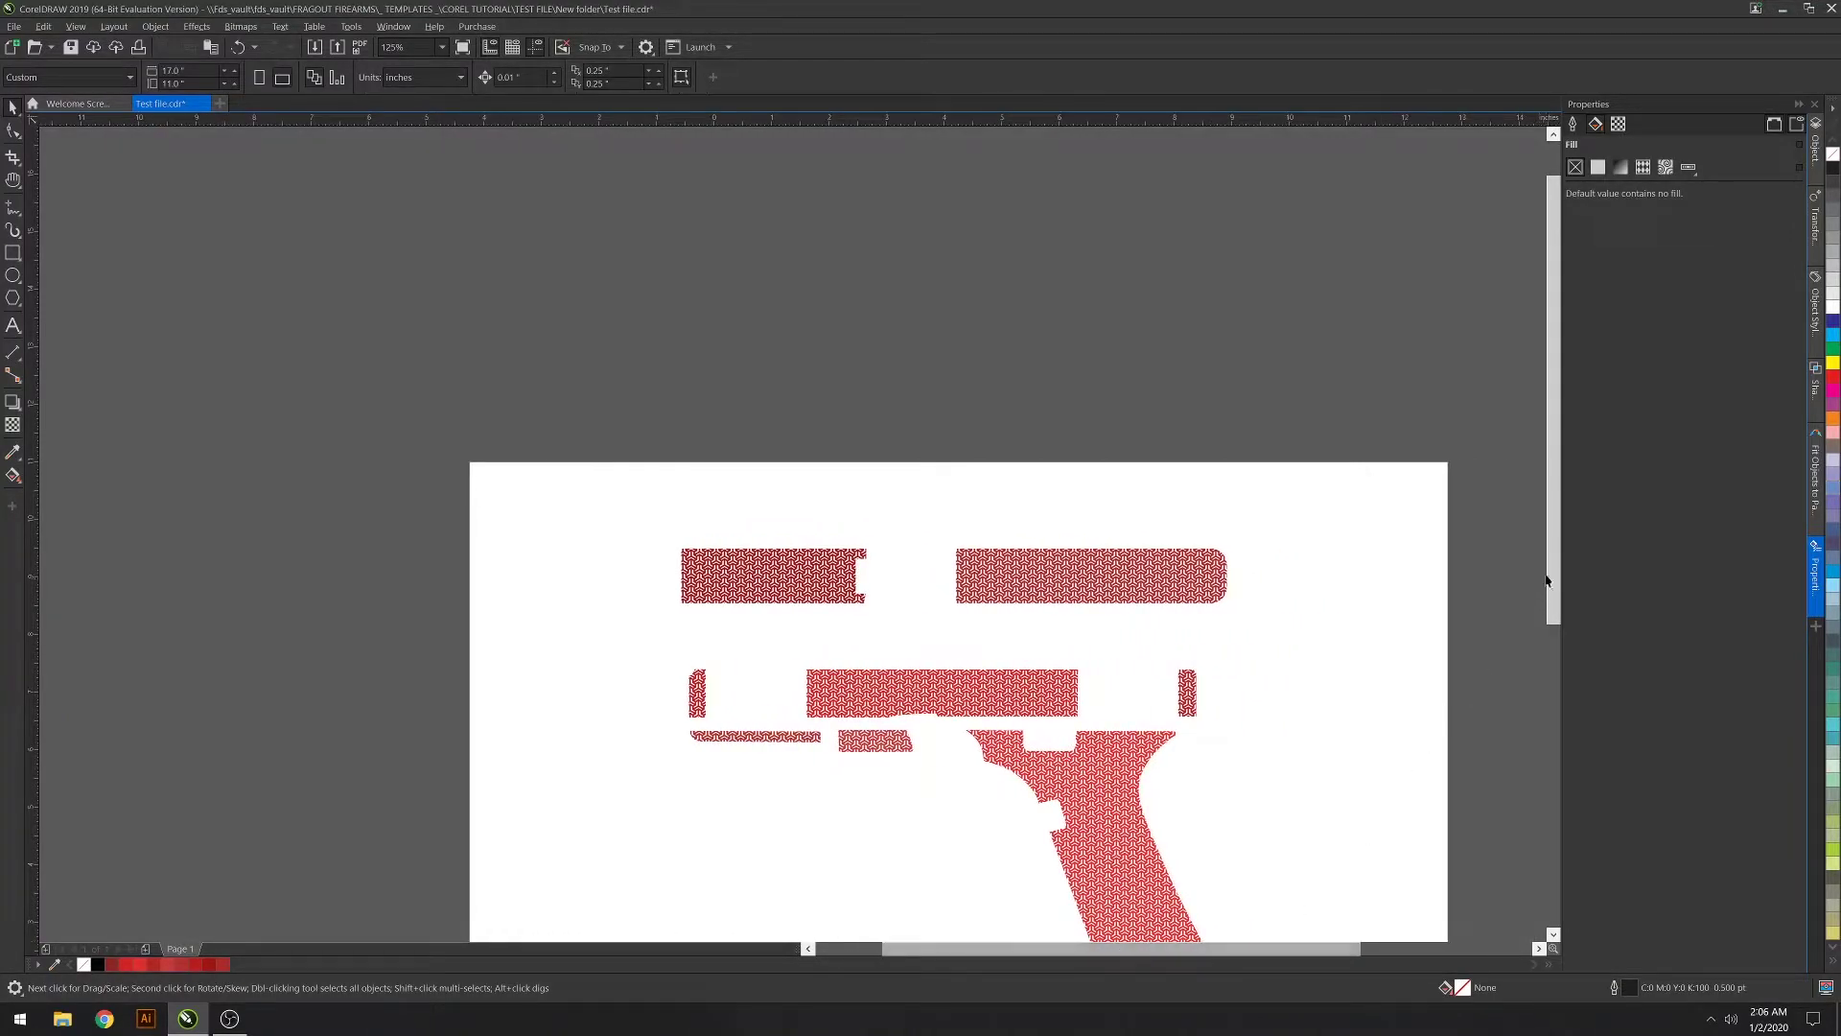
pyautogui.moveTo(1557, 558); pyautogui.dragTo(1553, 658)
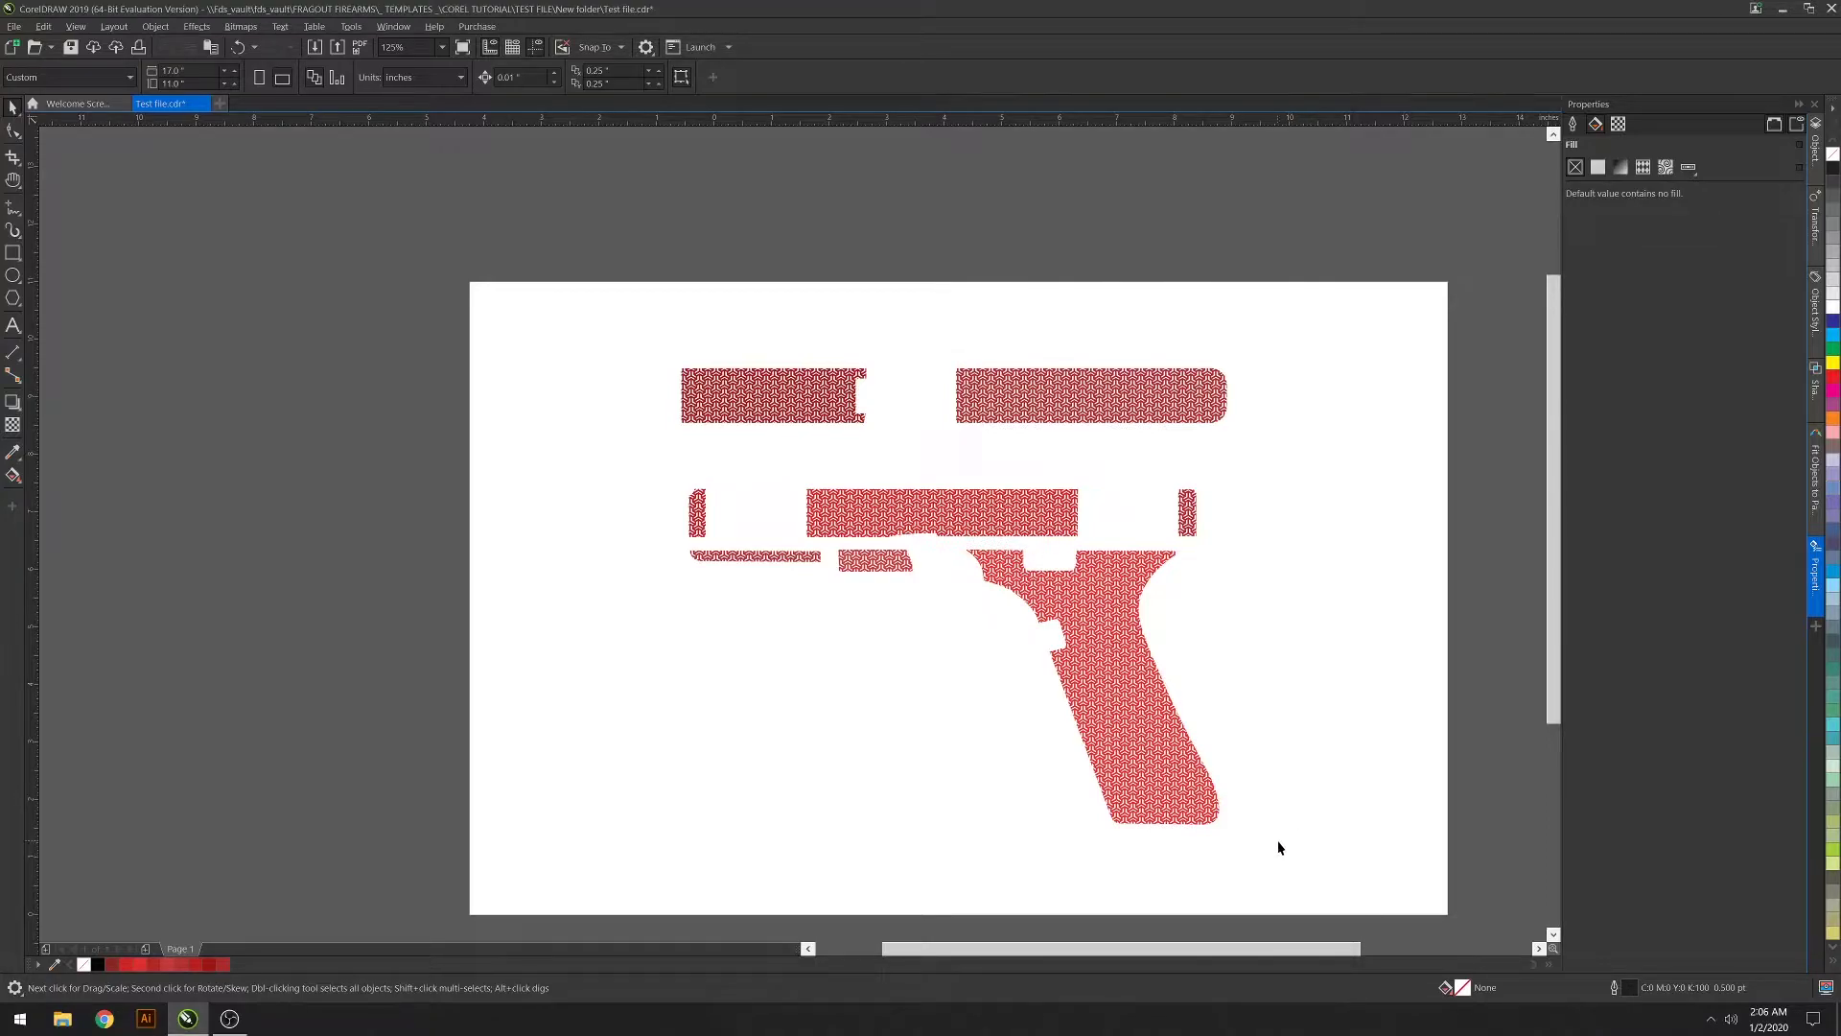
pyautogui.moveTo(1314, 863); pyautogui.dragTo(576, 291)
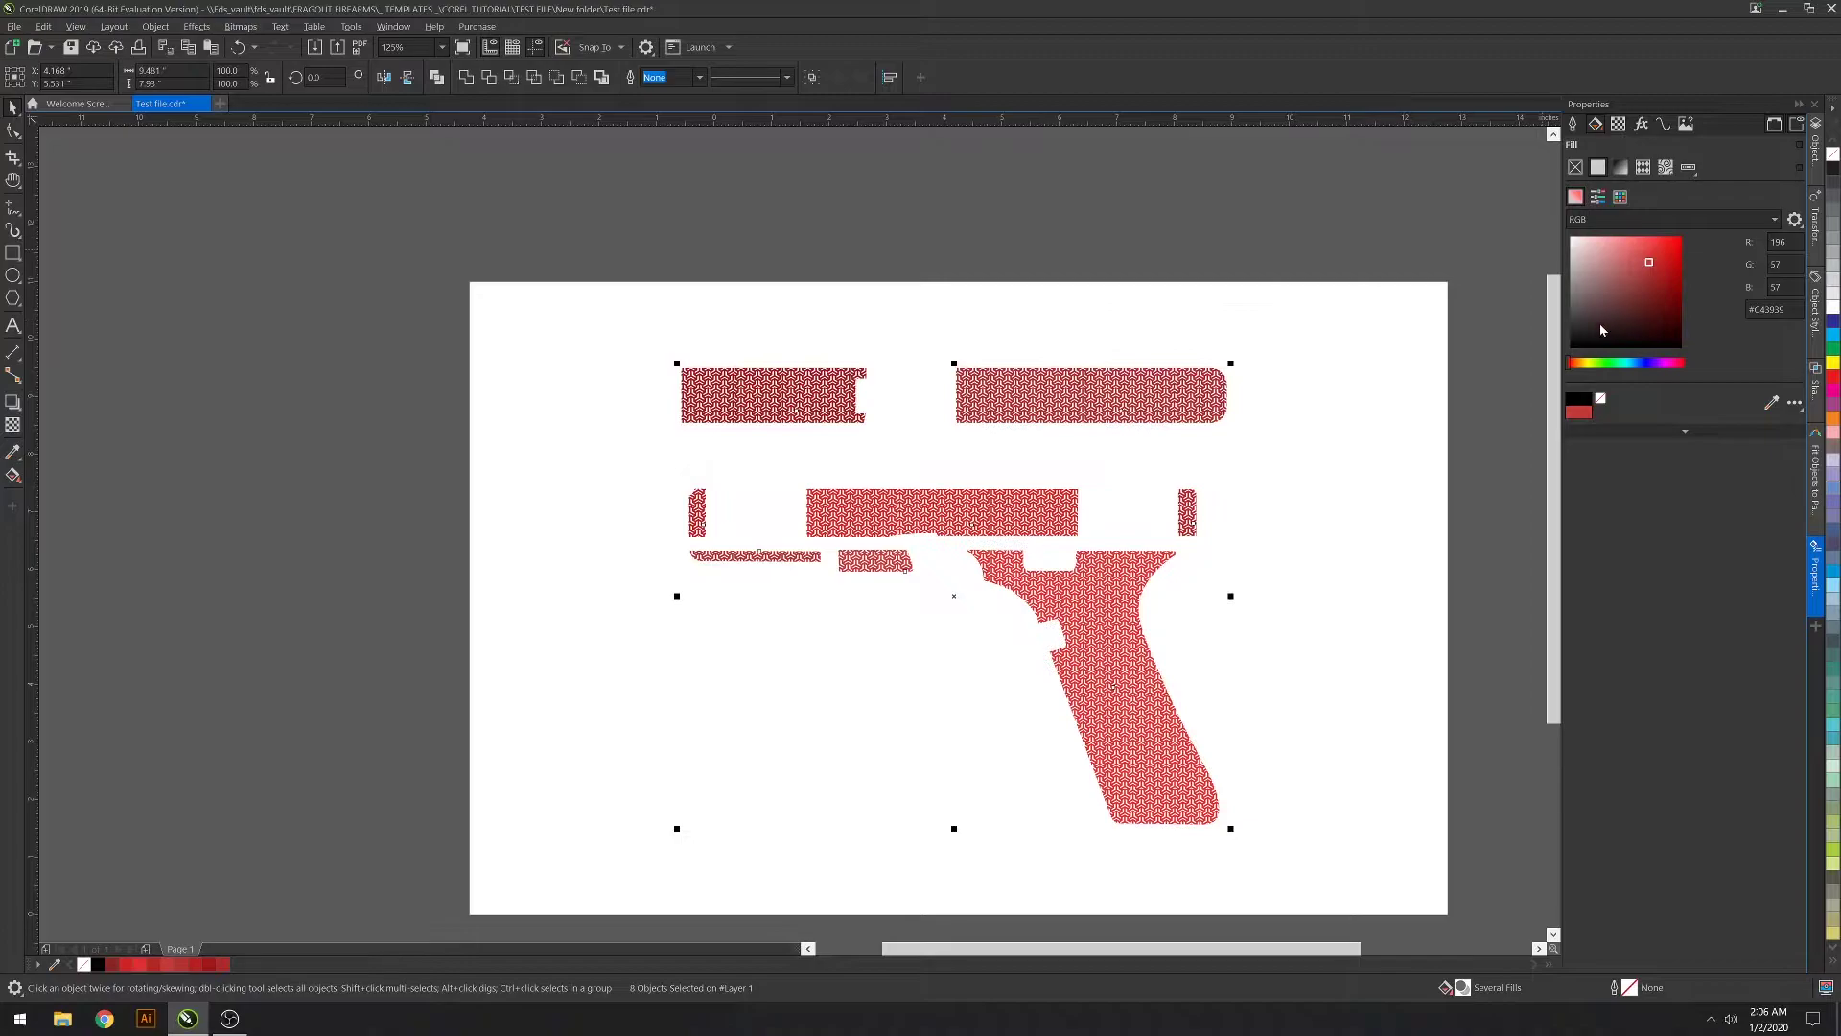
pyautogui.moveTo(1601, 330); pyautogui.dragTo(1569, 348)
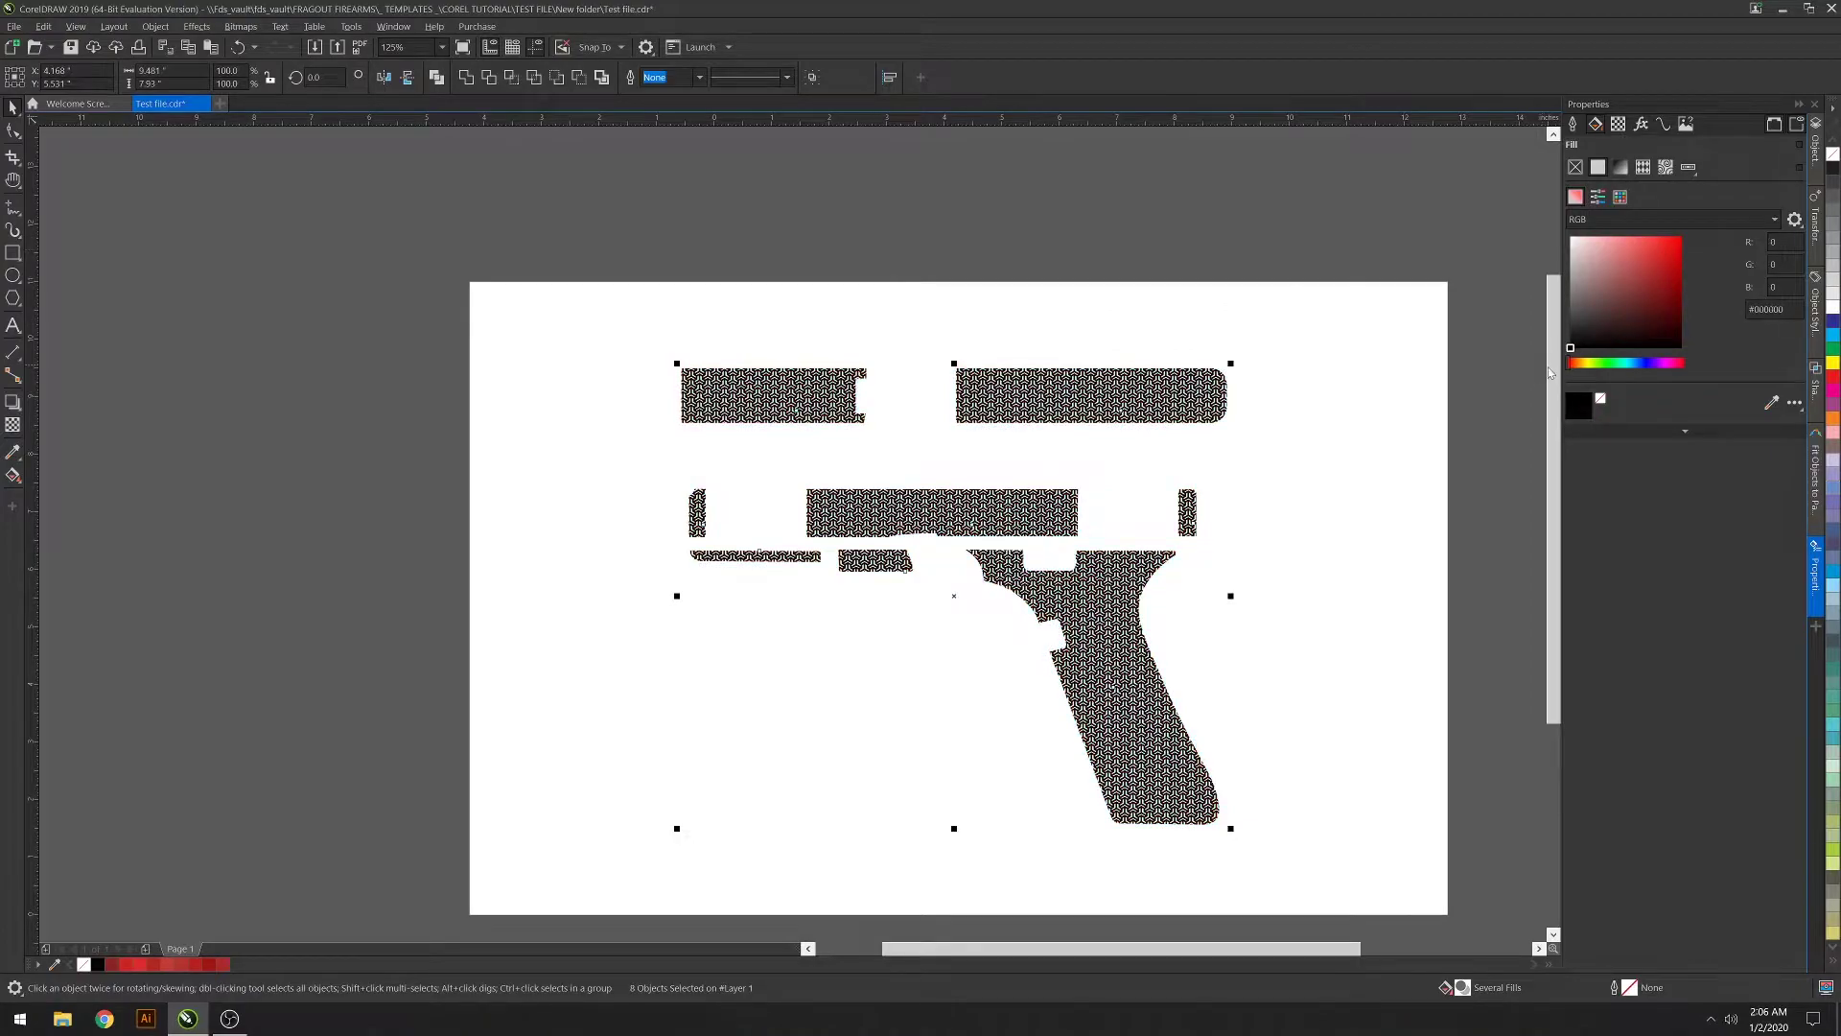
pyautogui.click(1278, 587)
# Save the drawing, then save a copy as SVG 1.1 'Test file' in New folder
pyautogui.click(13, 26)
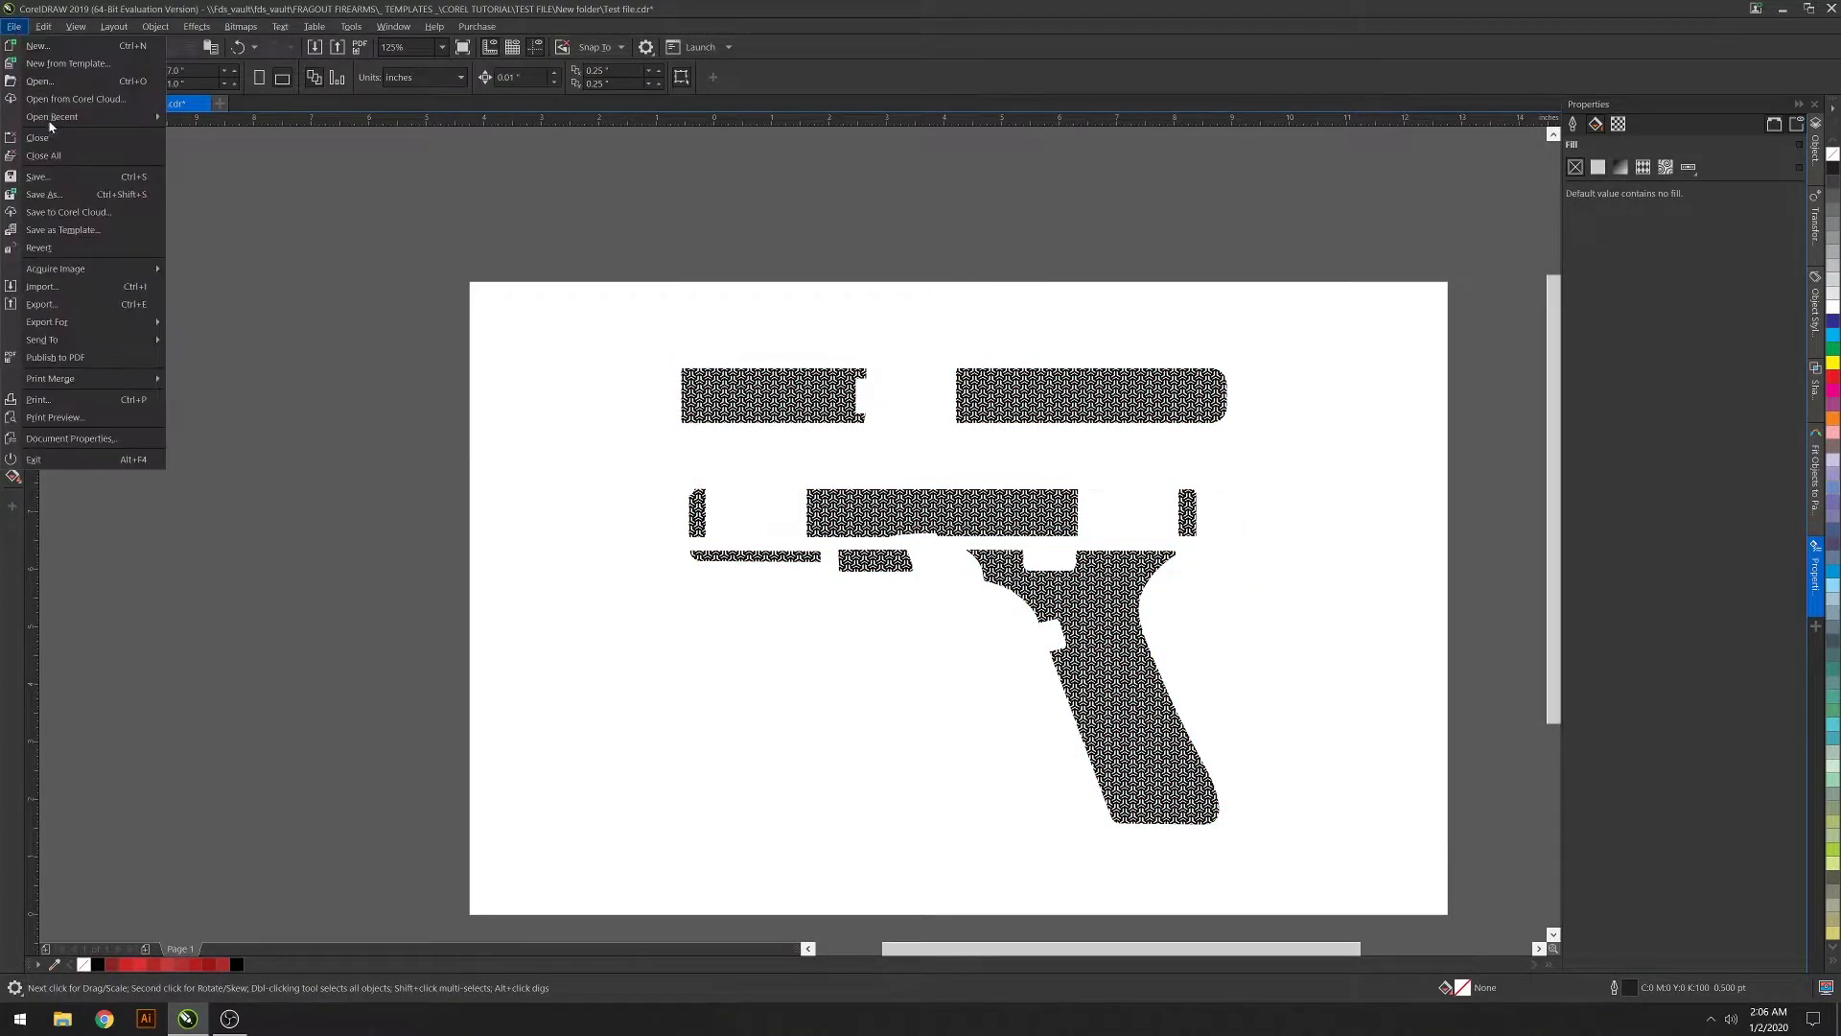
pyautogui.click(72, 178)
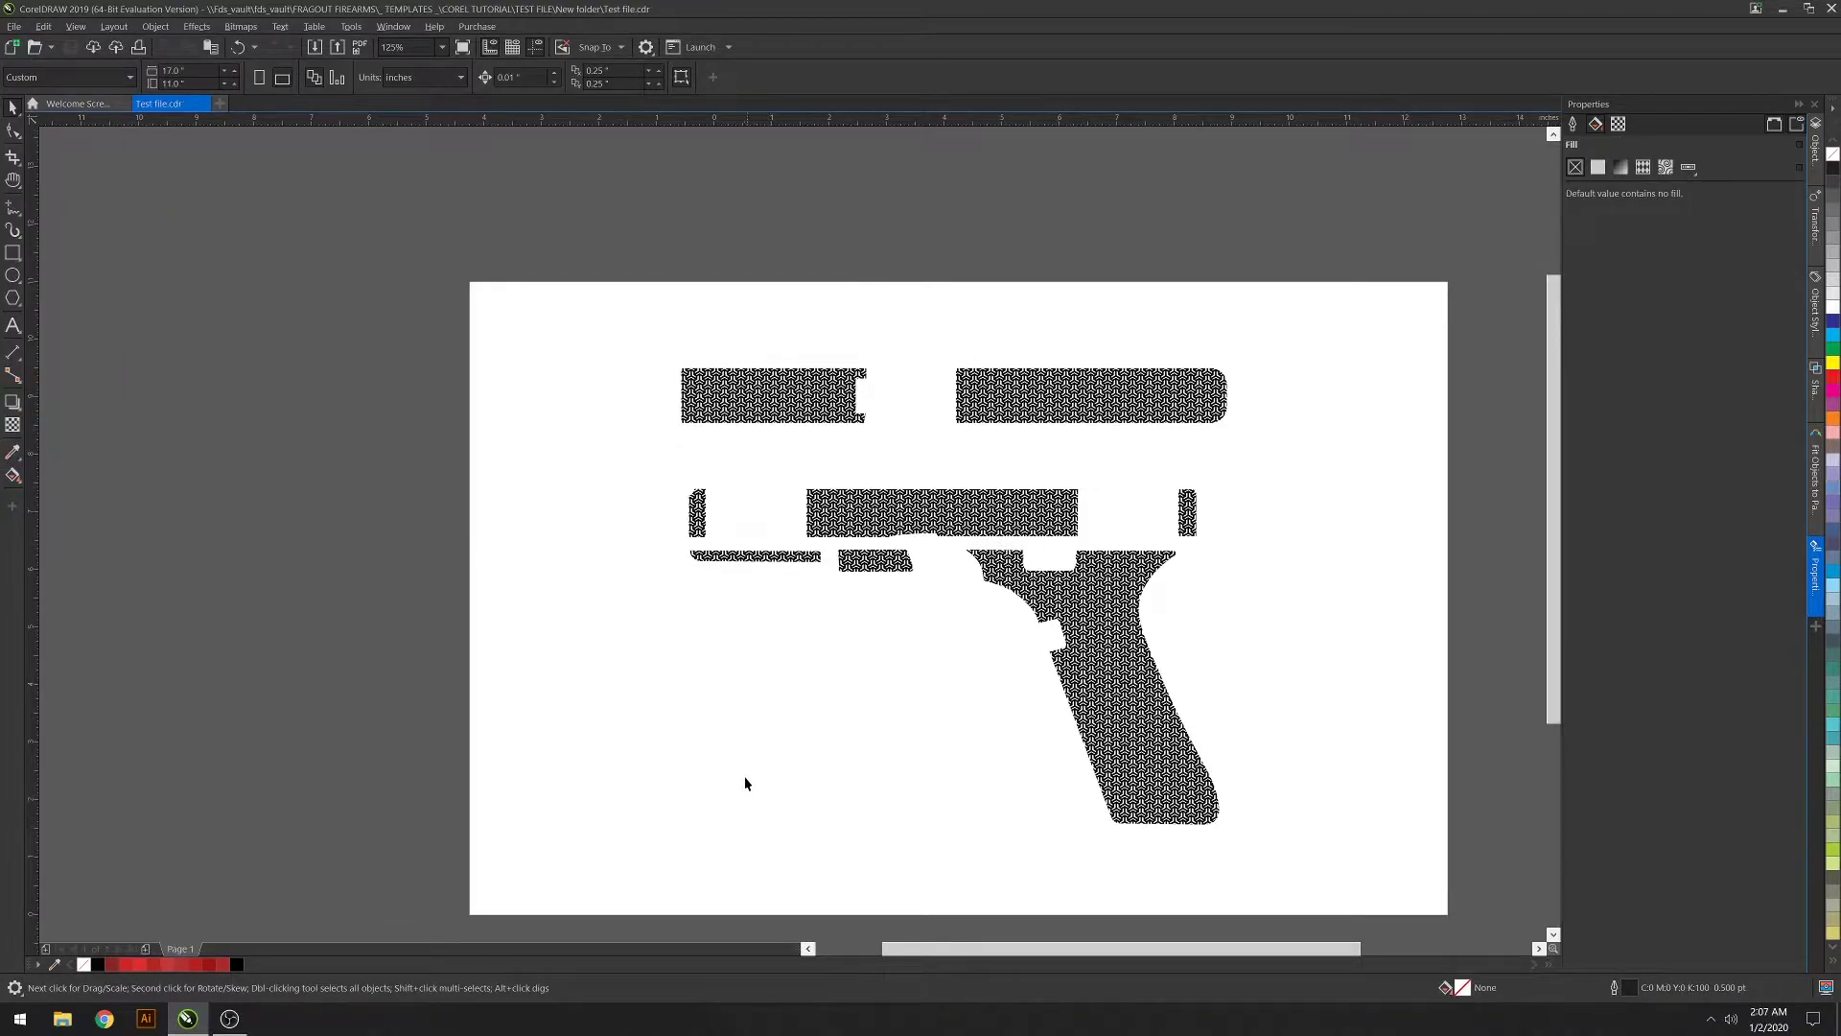
pyautogui.click(14, 27)
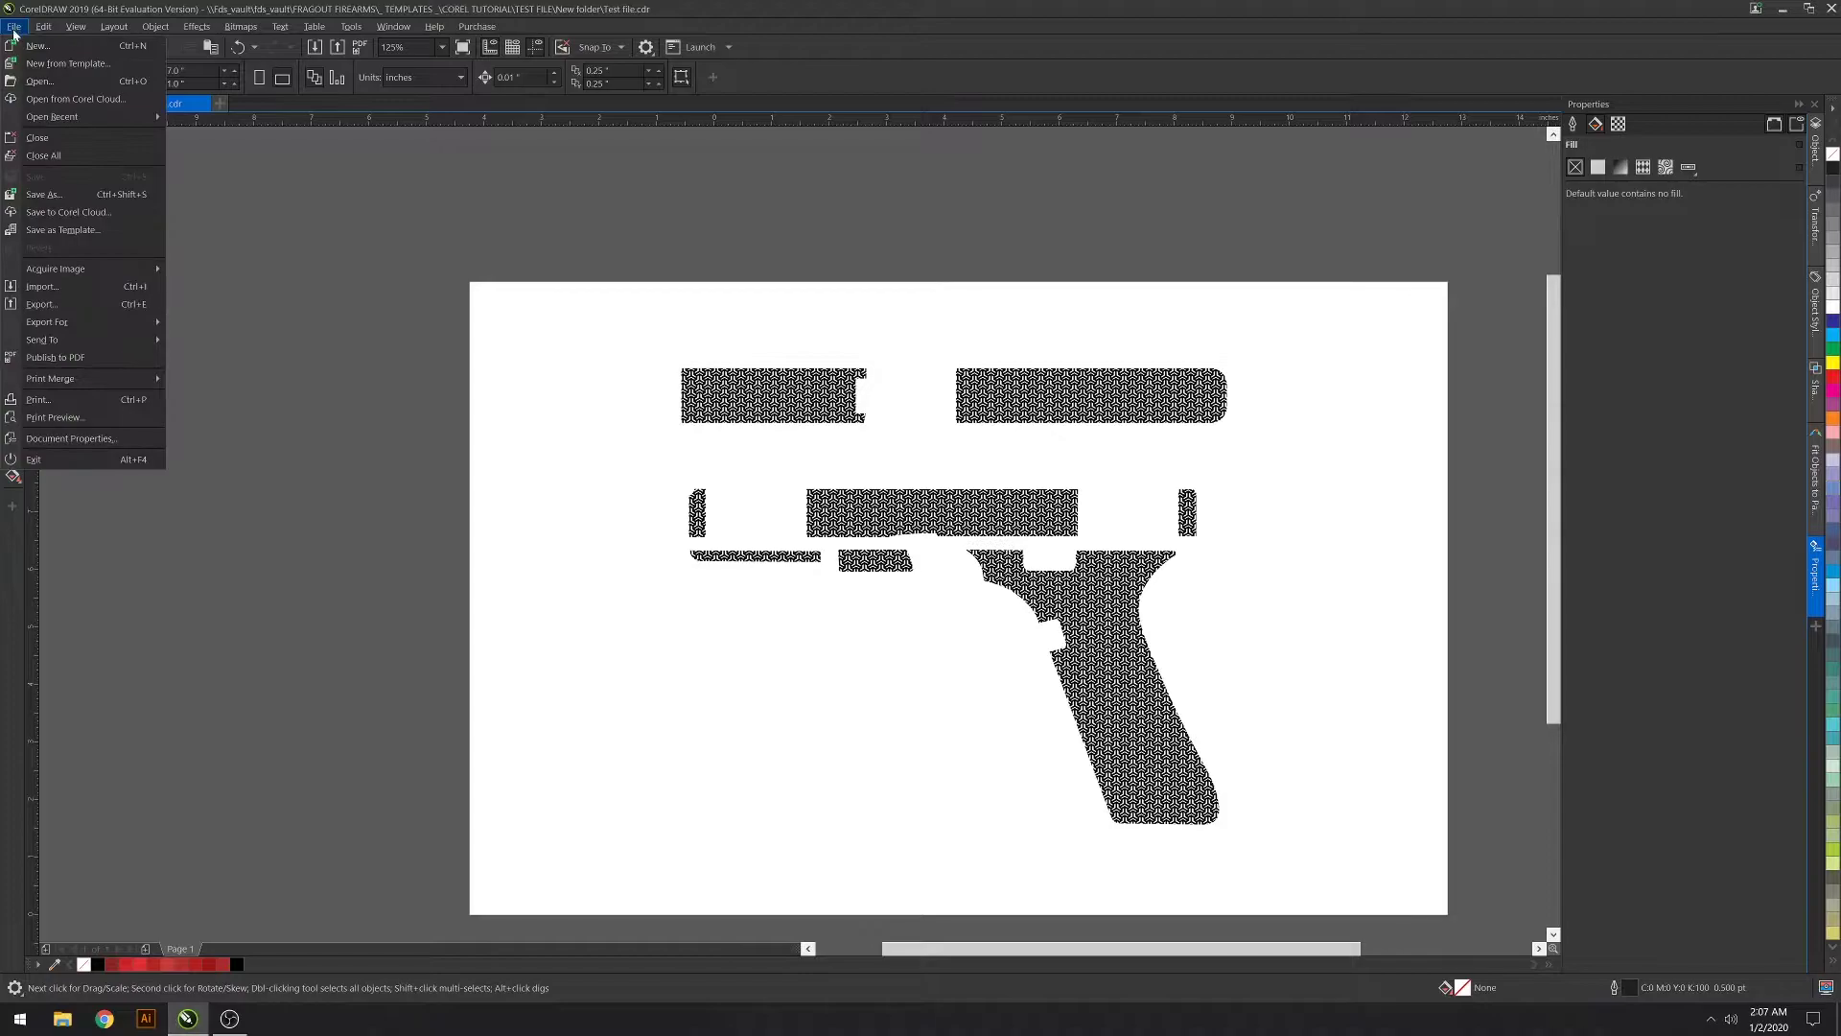
pyautogui.click(77, 195)
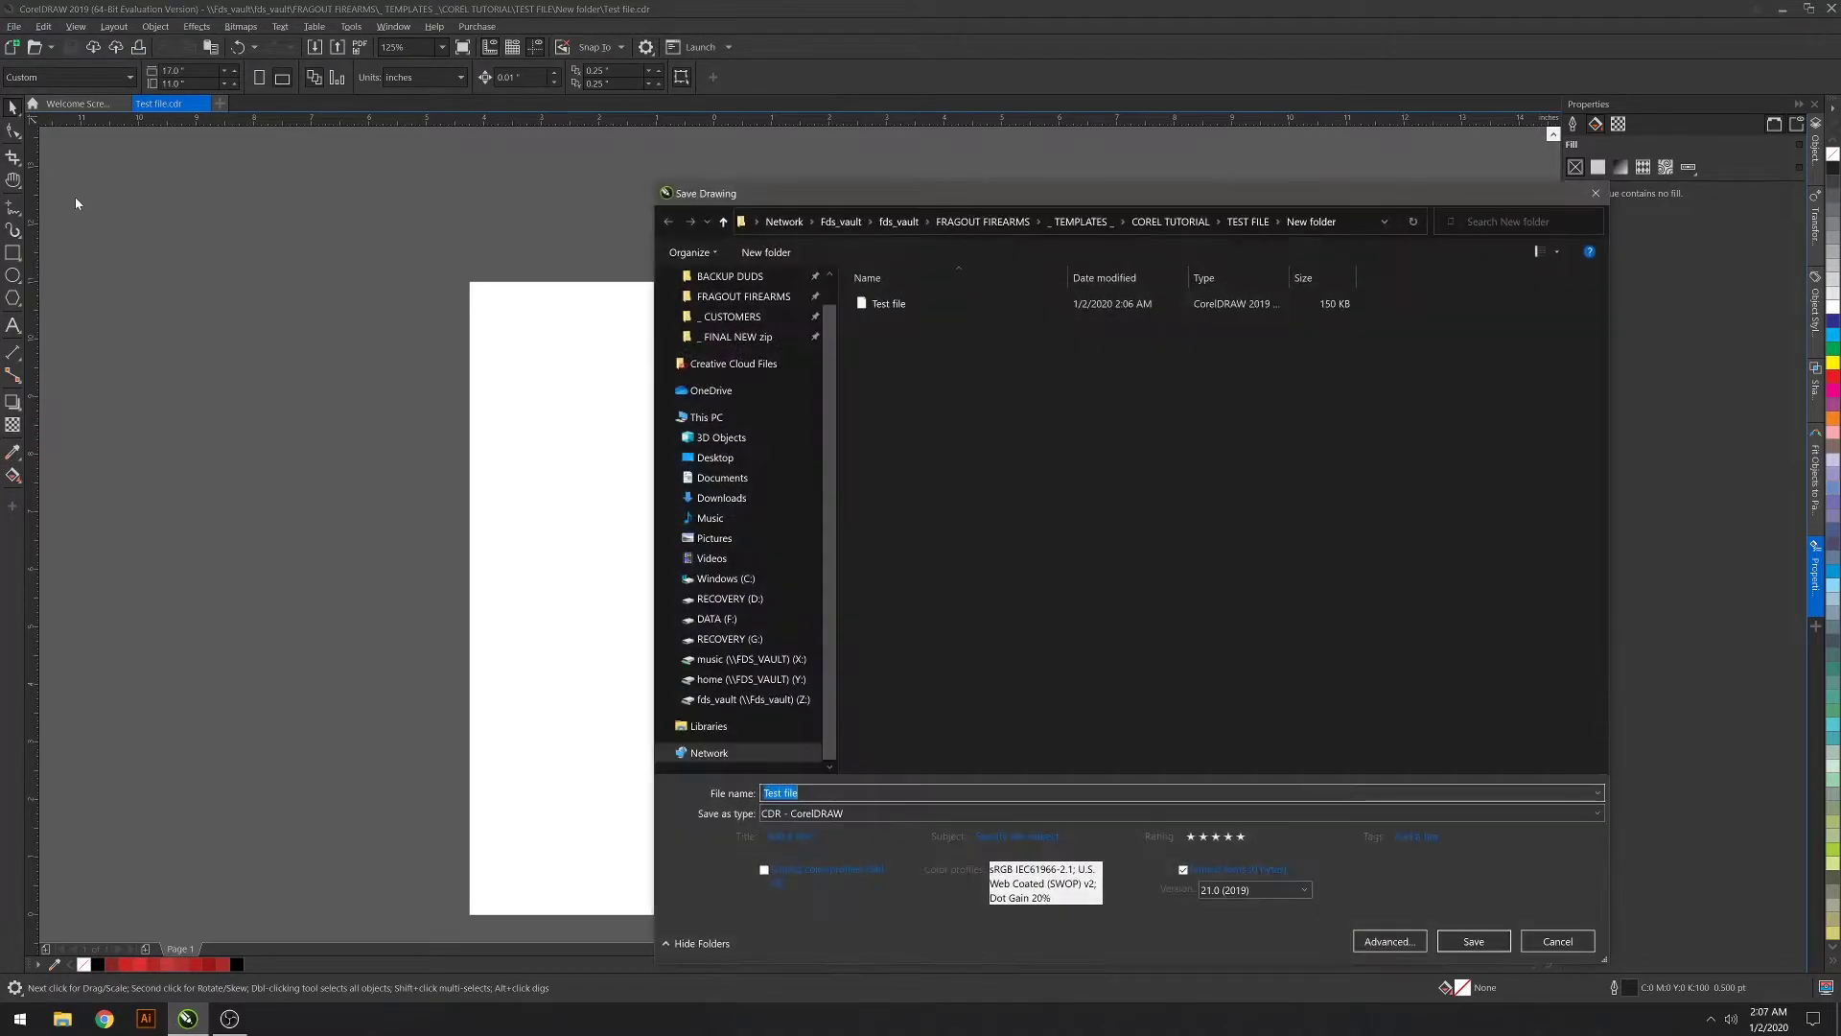
pyautogui.click(844, 813)
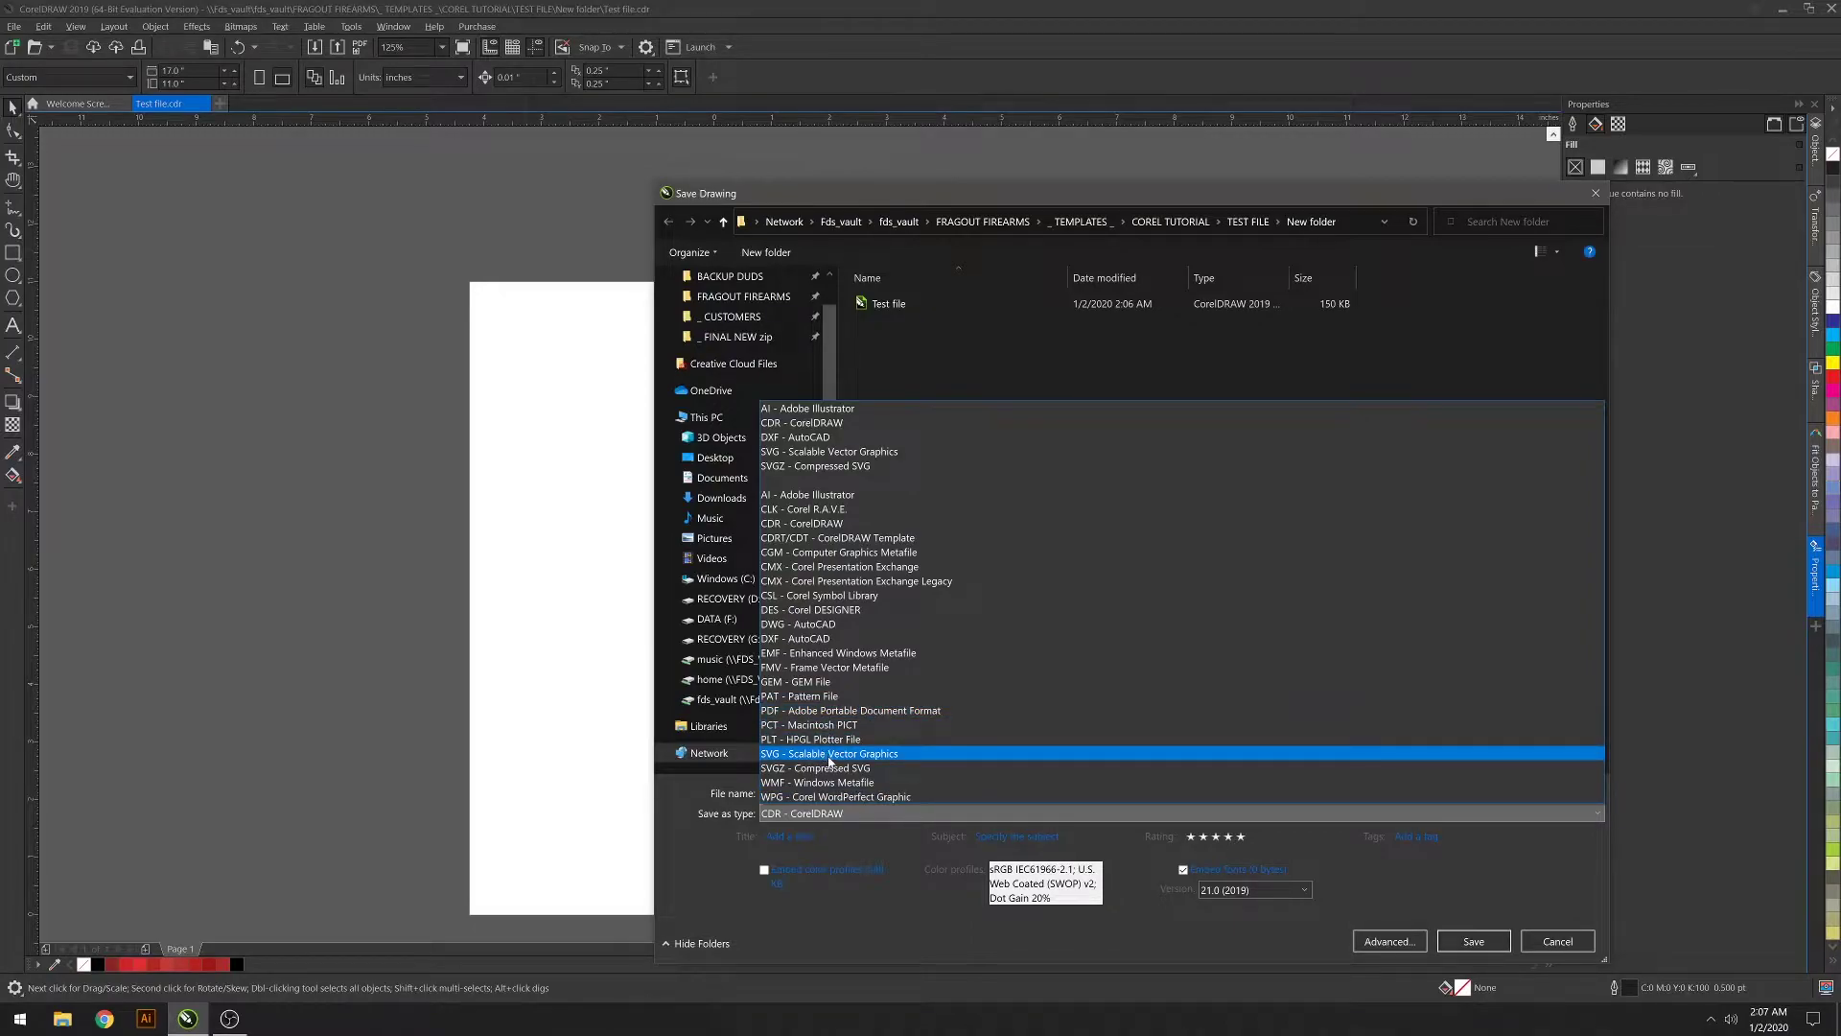
pyautogui.click(830, 756)
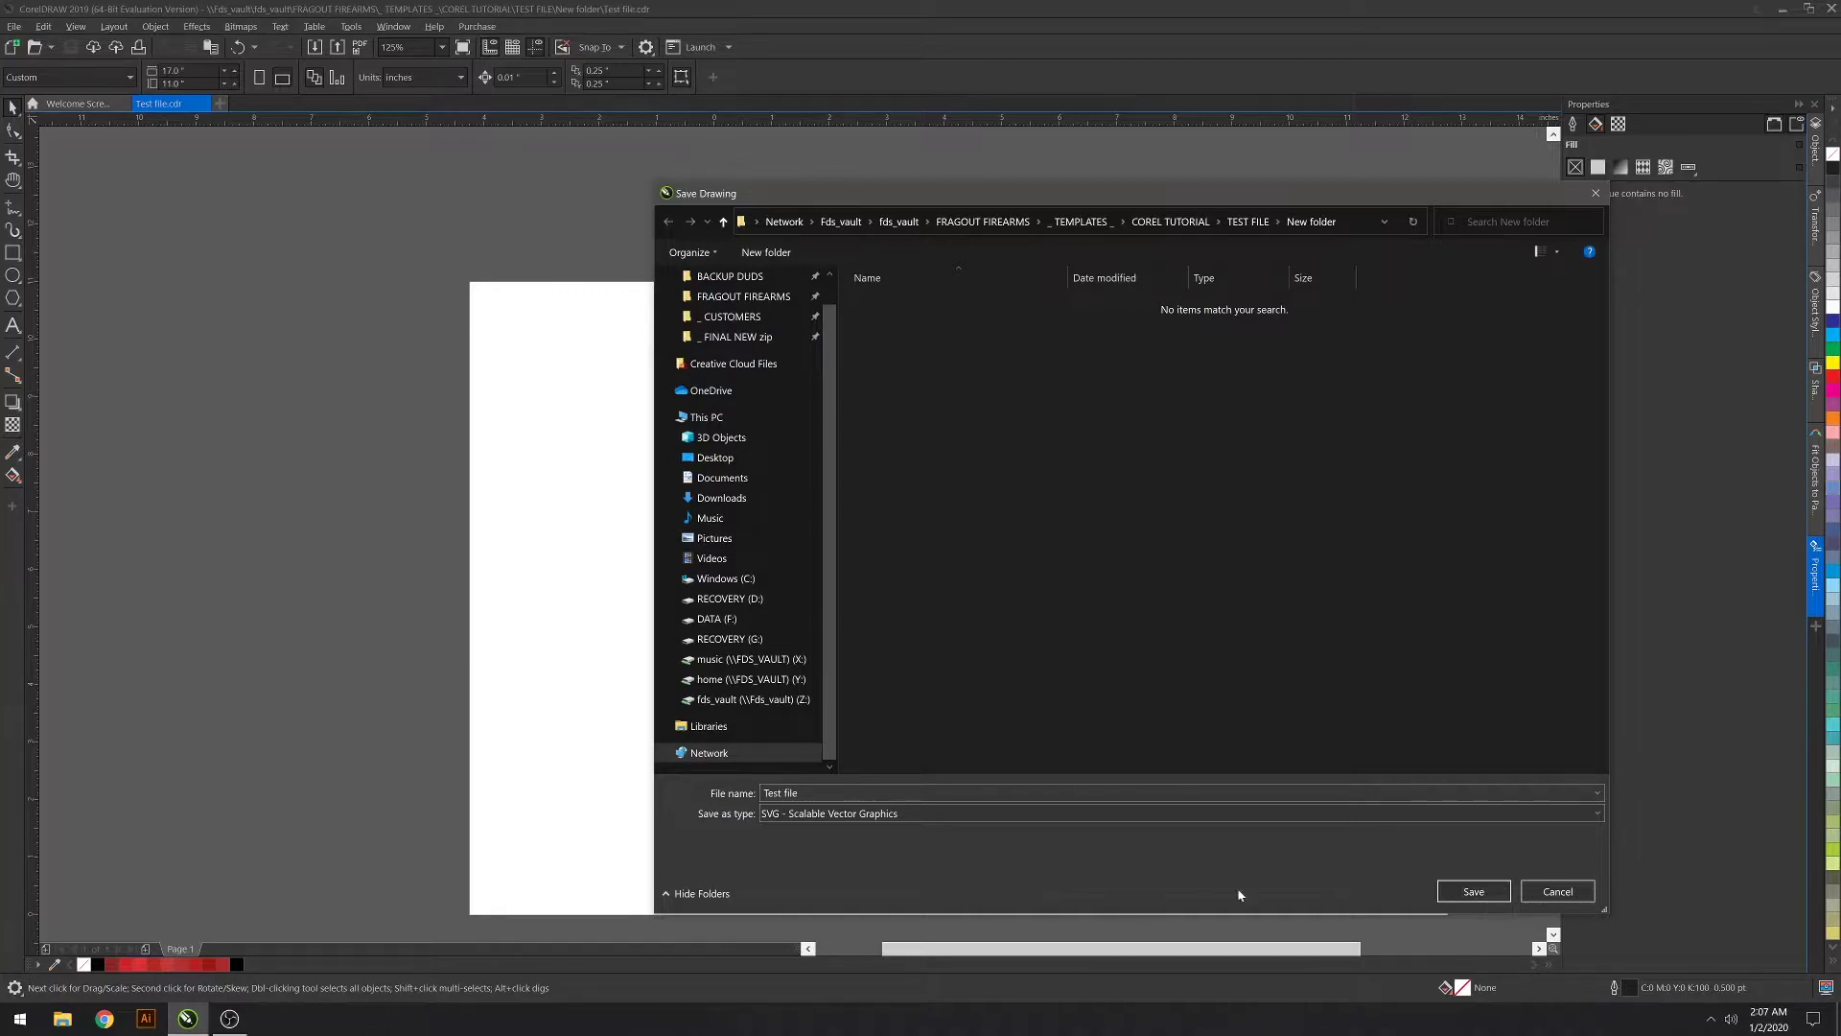
pyautogui.moveTo(1117, 192); pyautogui.dragTo(889, 152)
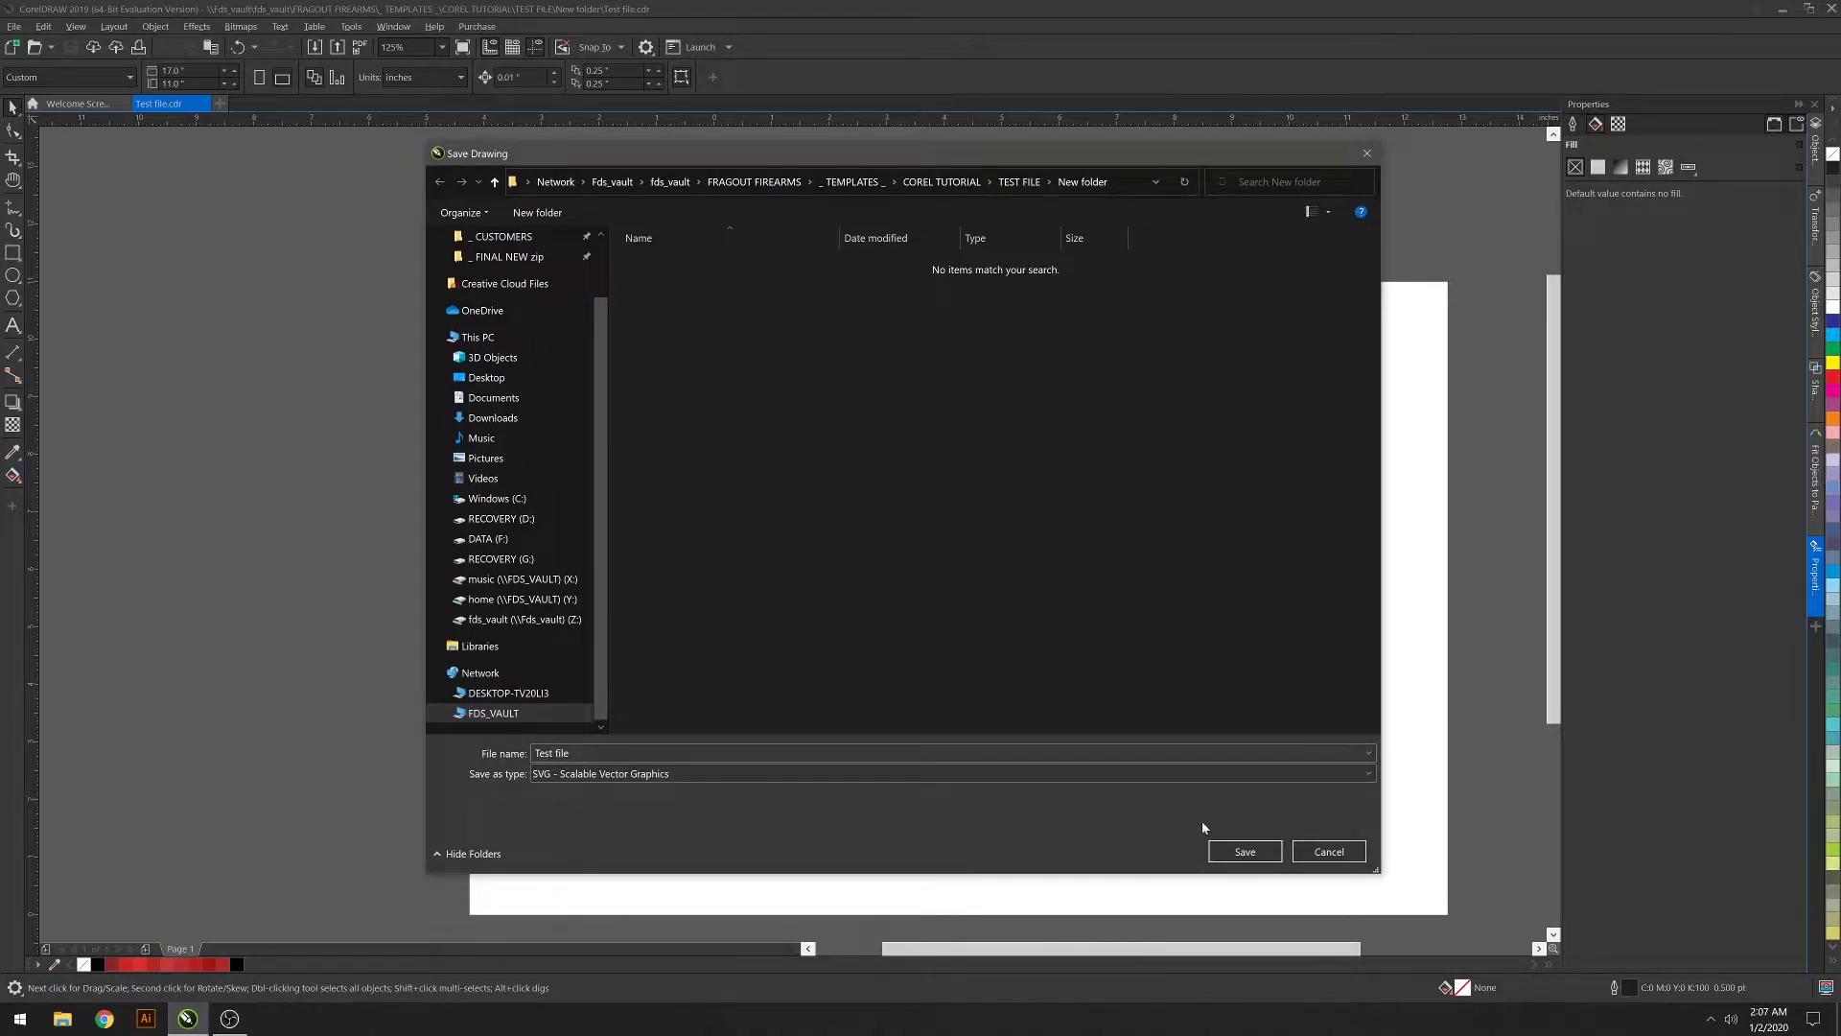
pyautogui.click(1241, 852)
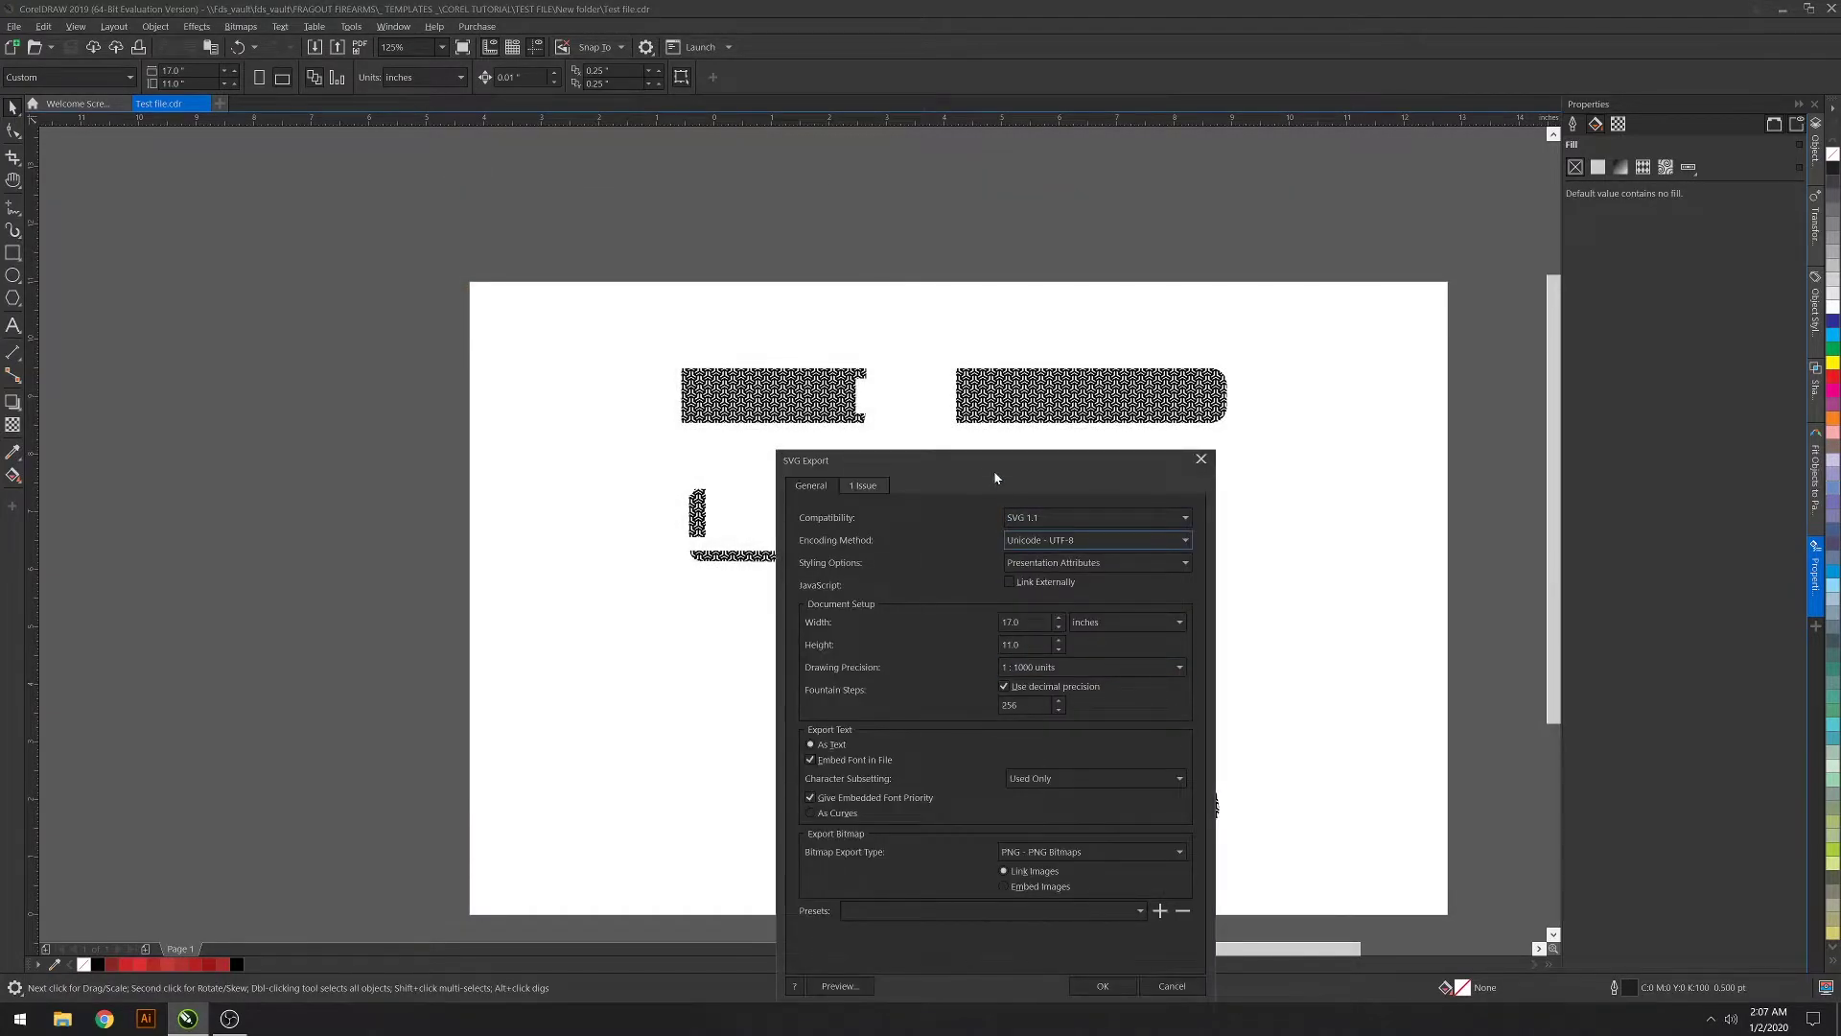
pyautogui.moveTo(994, 470); pyautogui.dragTo(852, 254)
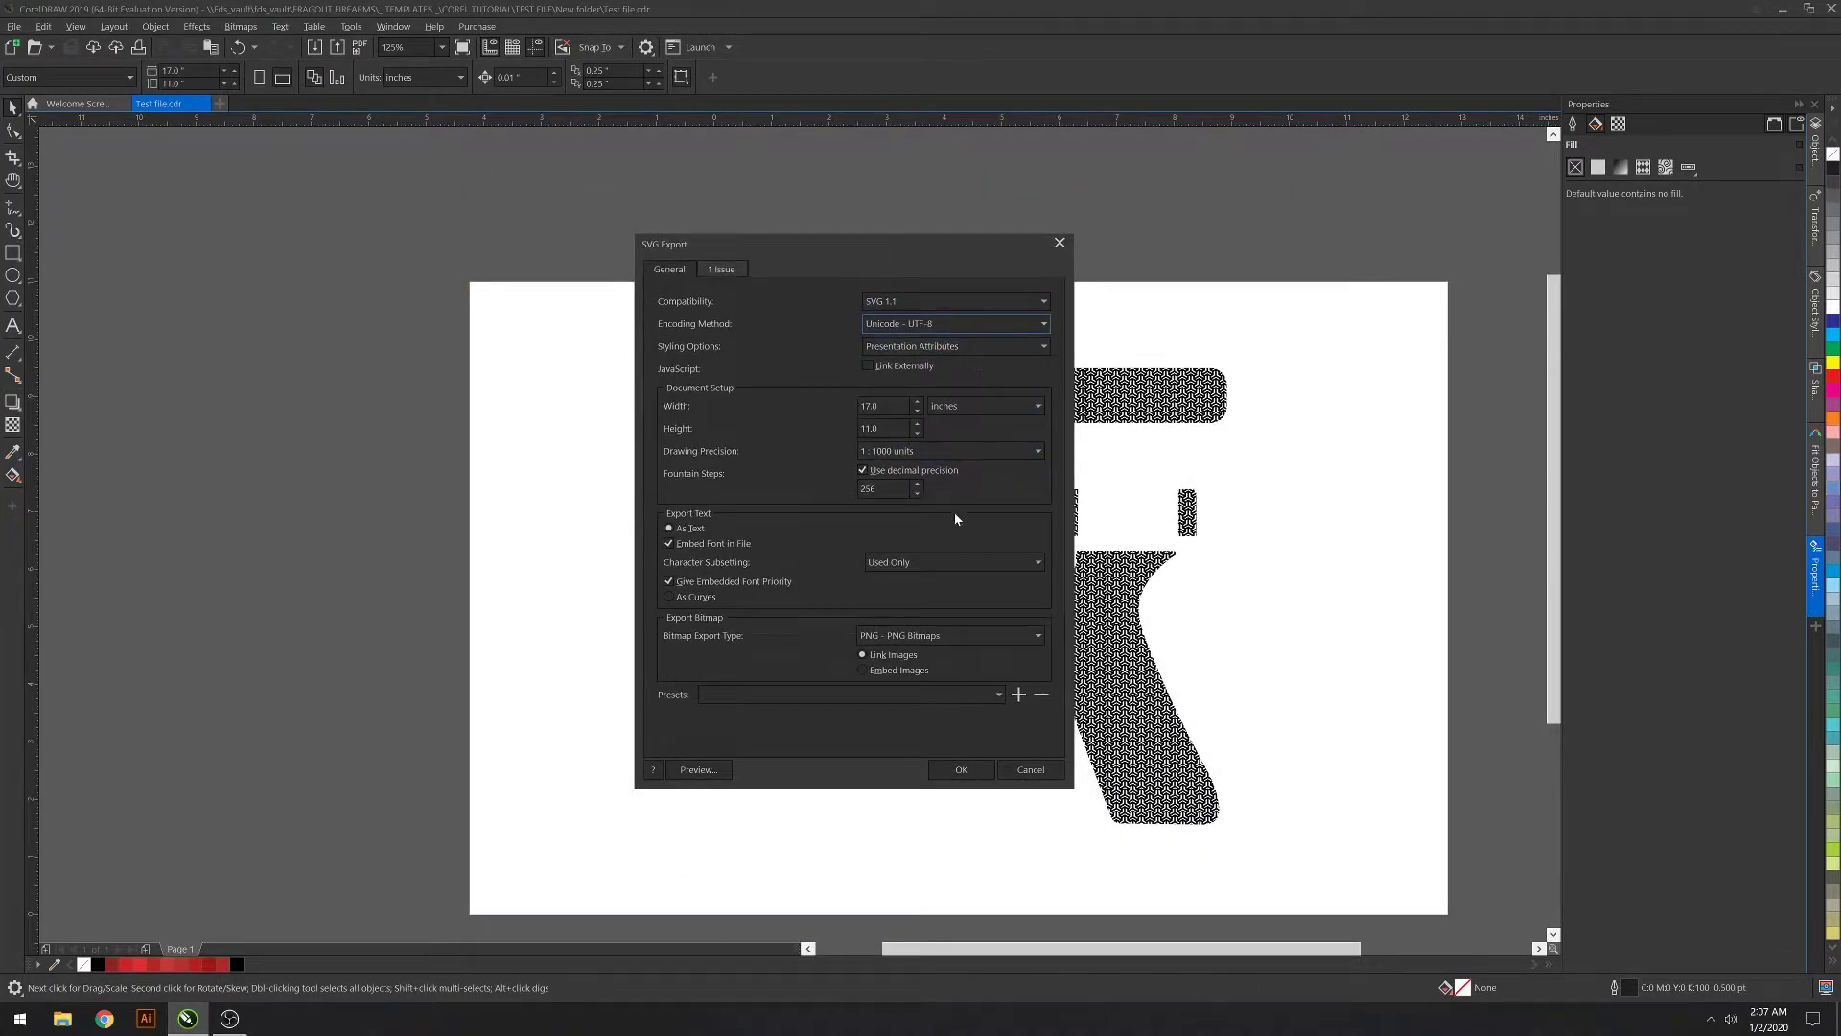
pyautogui.click(963, 767)
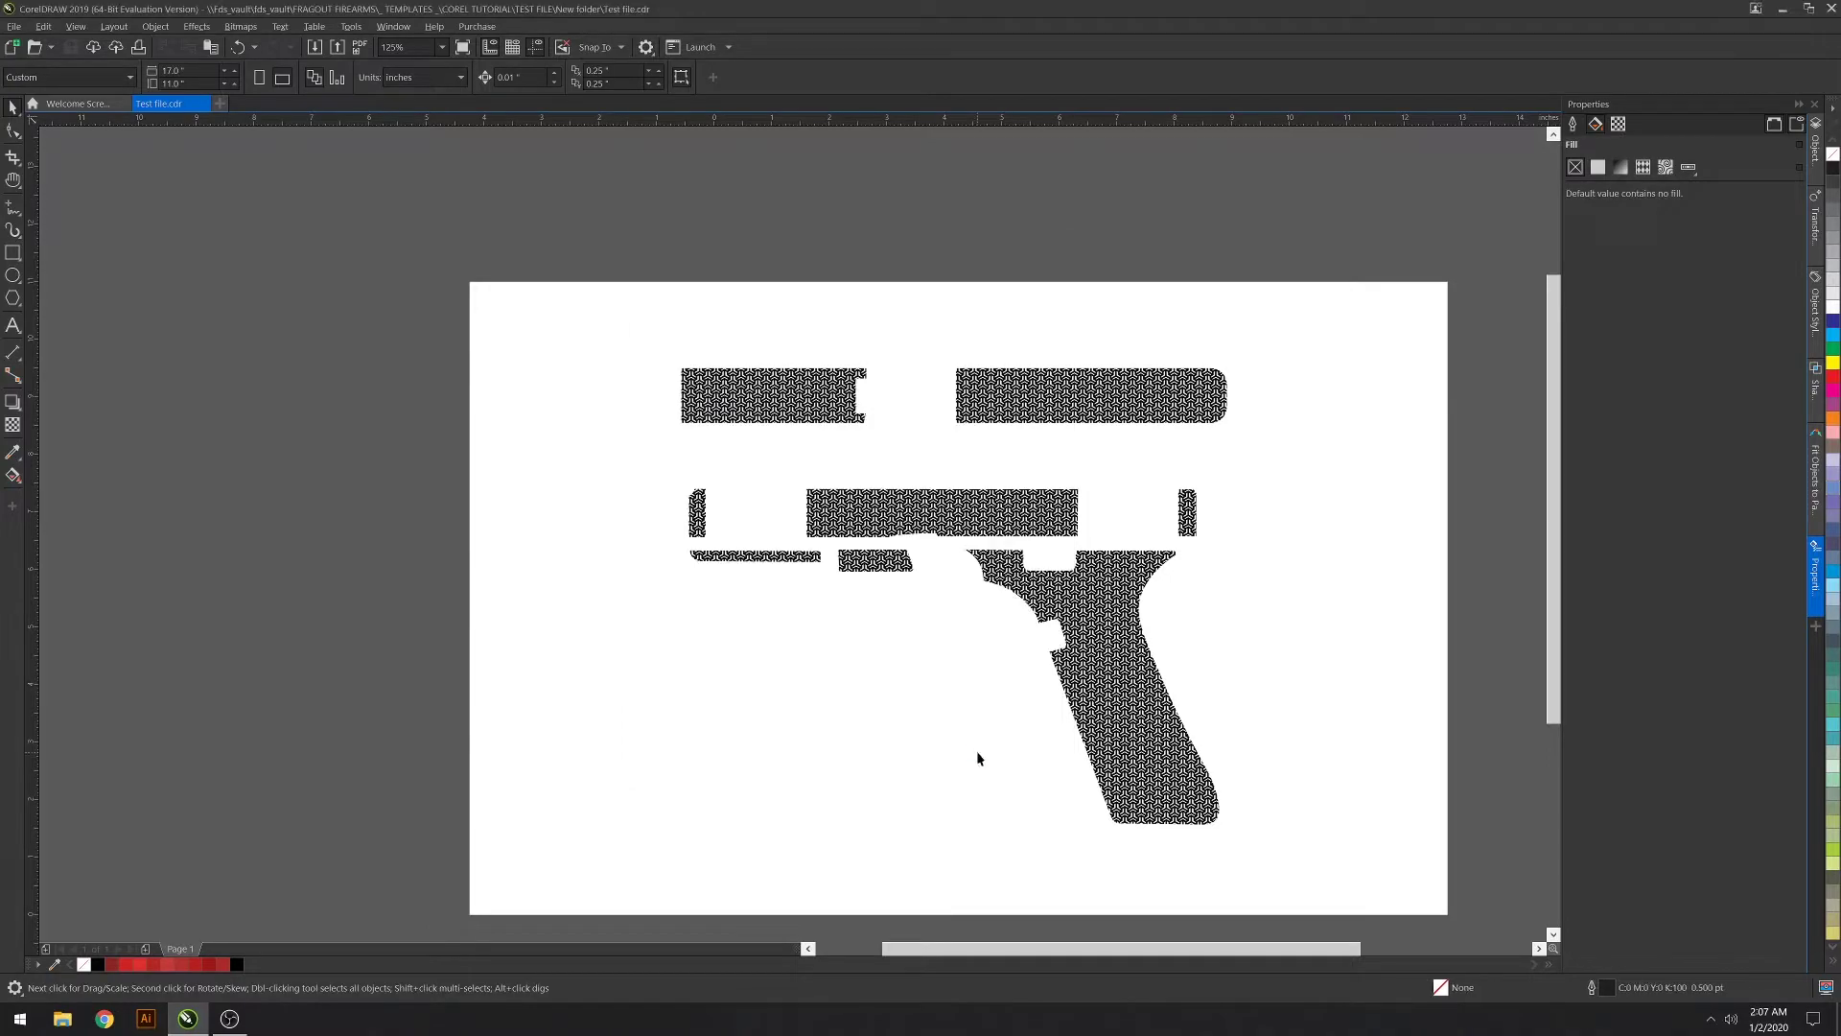
# Zoom in to 250% on the pistol's black welded lattice
pyautogui.click(962, 523)
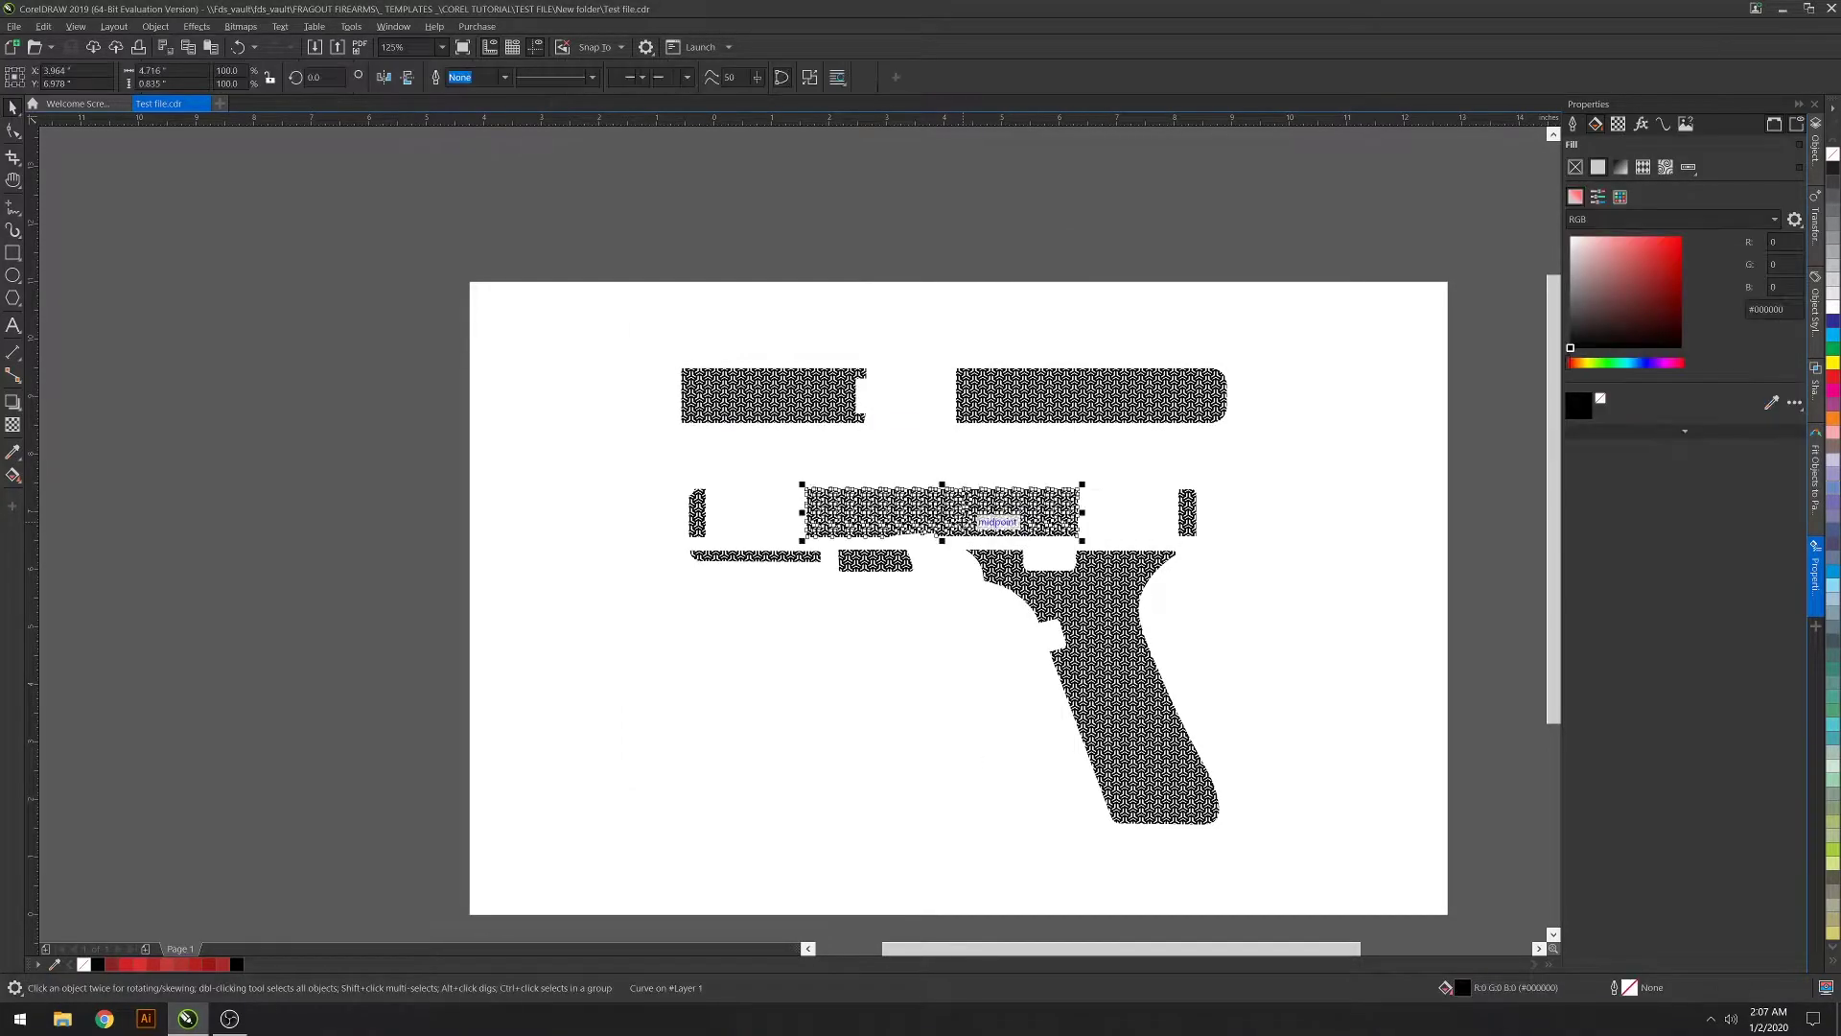
pyautogui.click(961, 659)
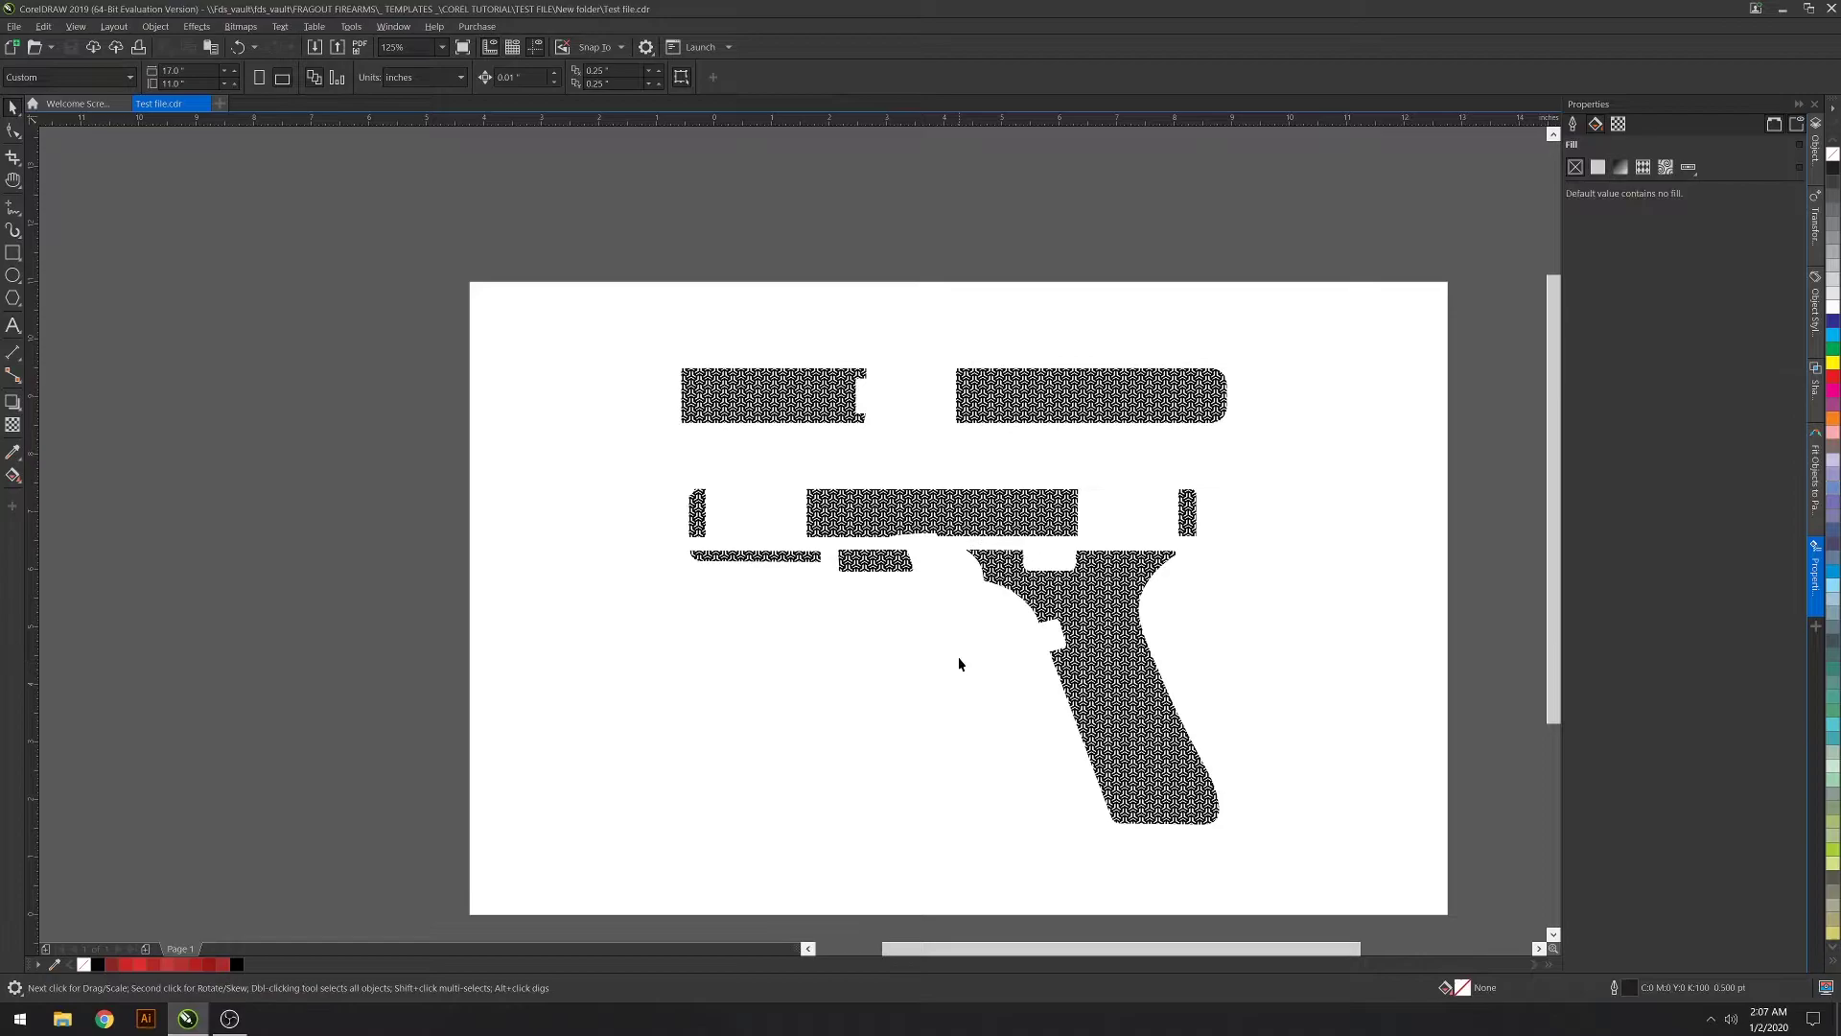
pyautogui.scroll(2, 959, 659)
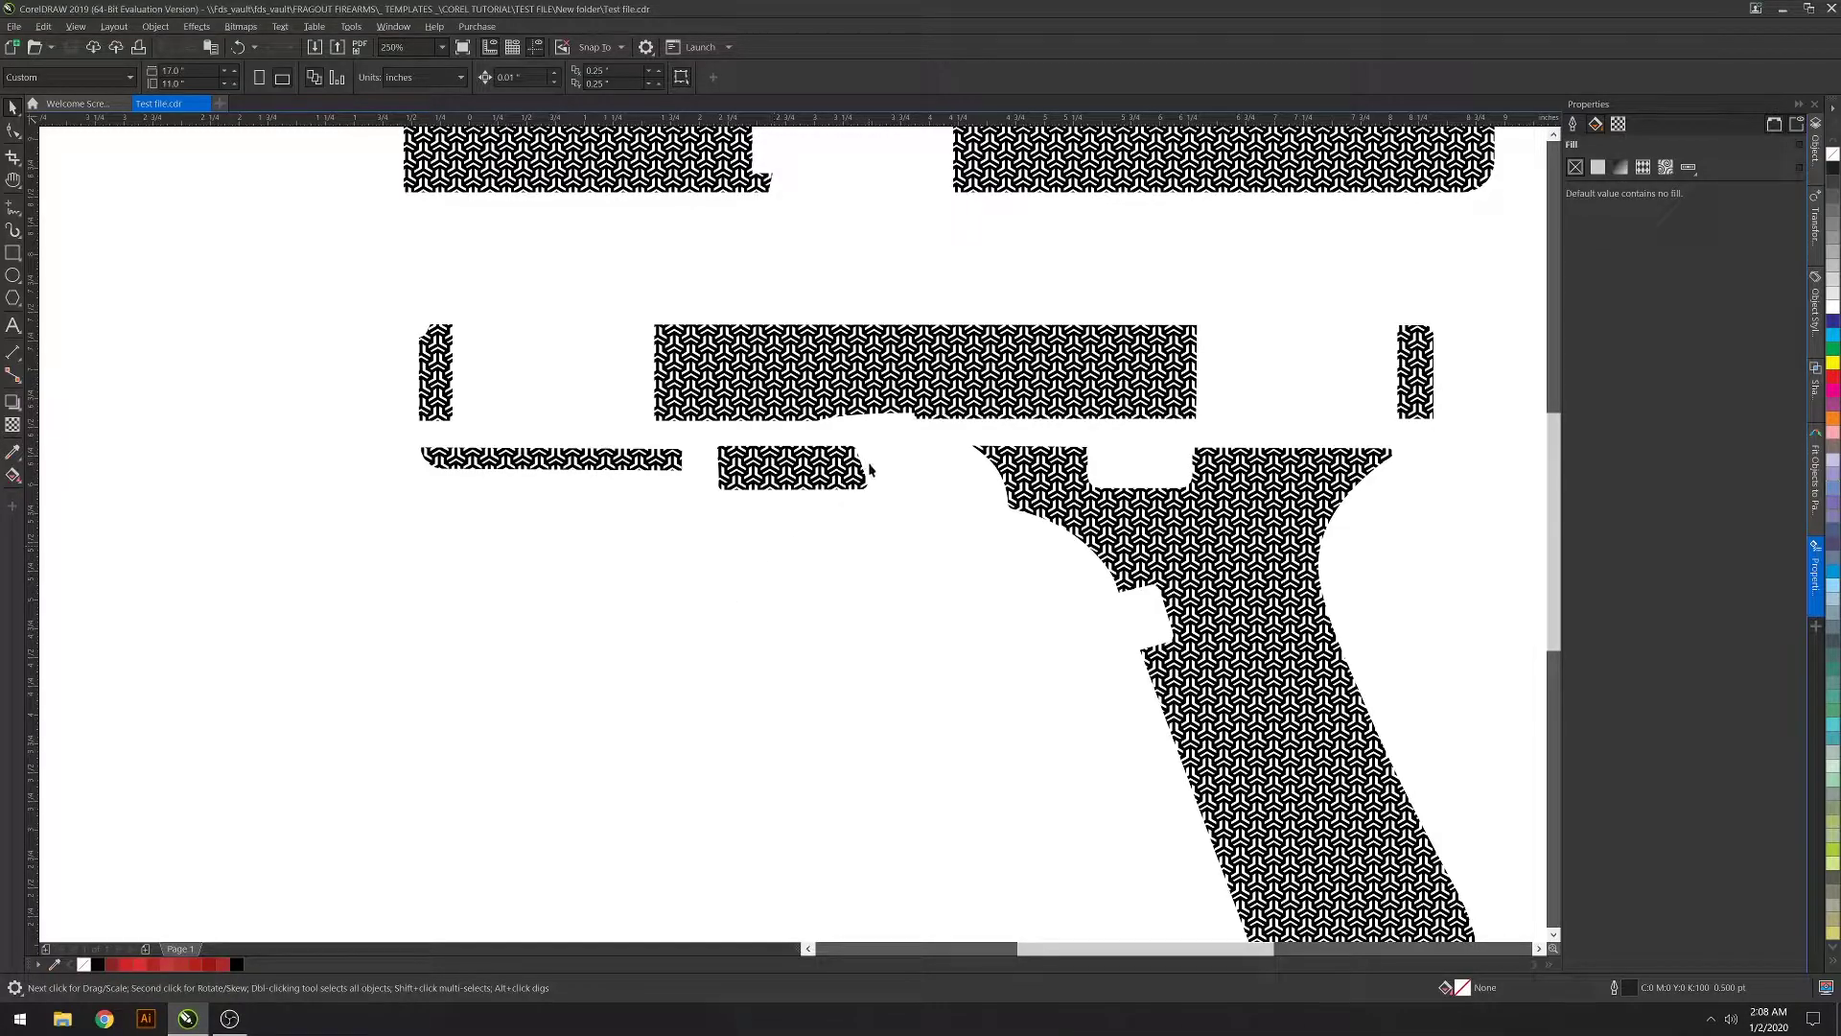
pyautogui.scroll(3, 960, 534)
pyautogui.scroll(-5, 880, 457)
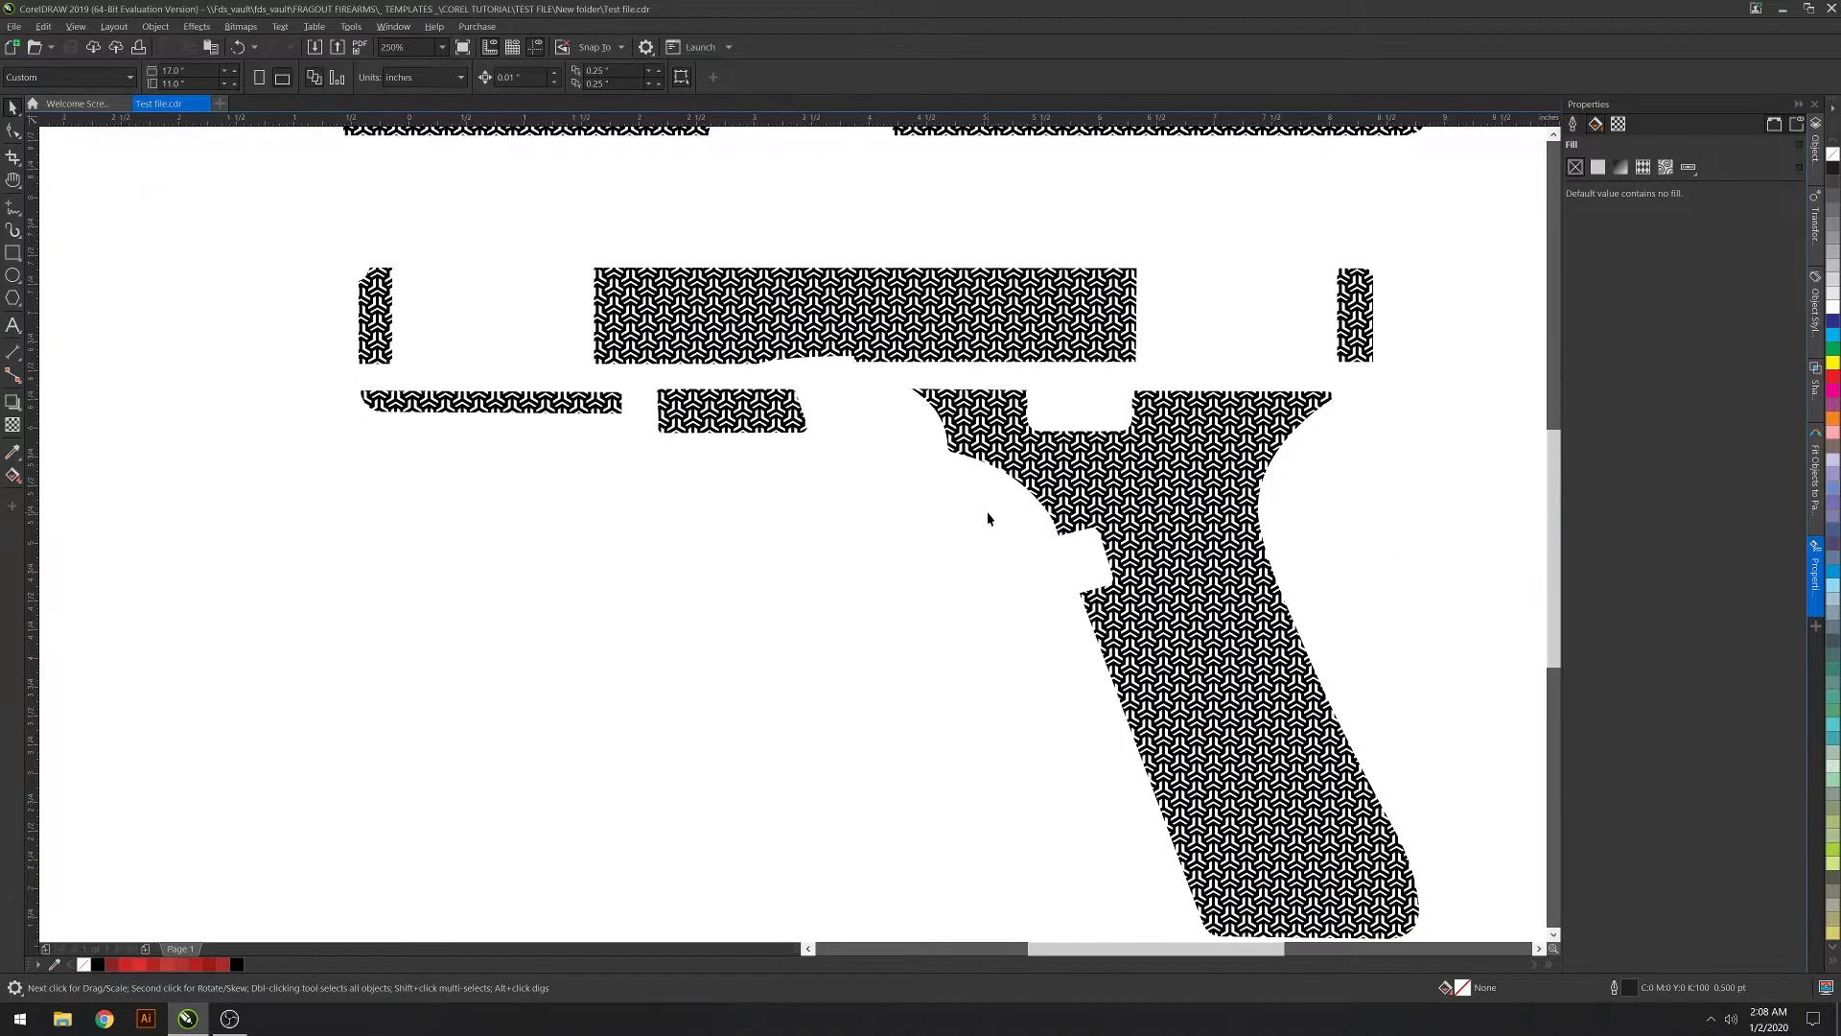
pyautogui.scroll(2, 986, 514)
pyautogui.click(1118, 508)
pyautogui.click(1337, 530)
pyautogui.scroll(2, 1201, 509)
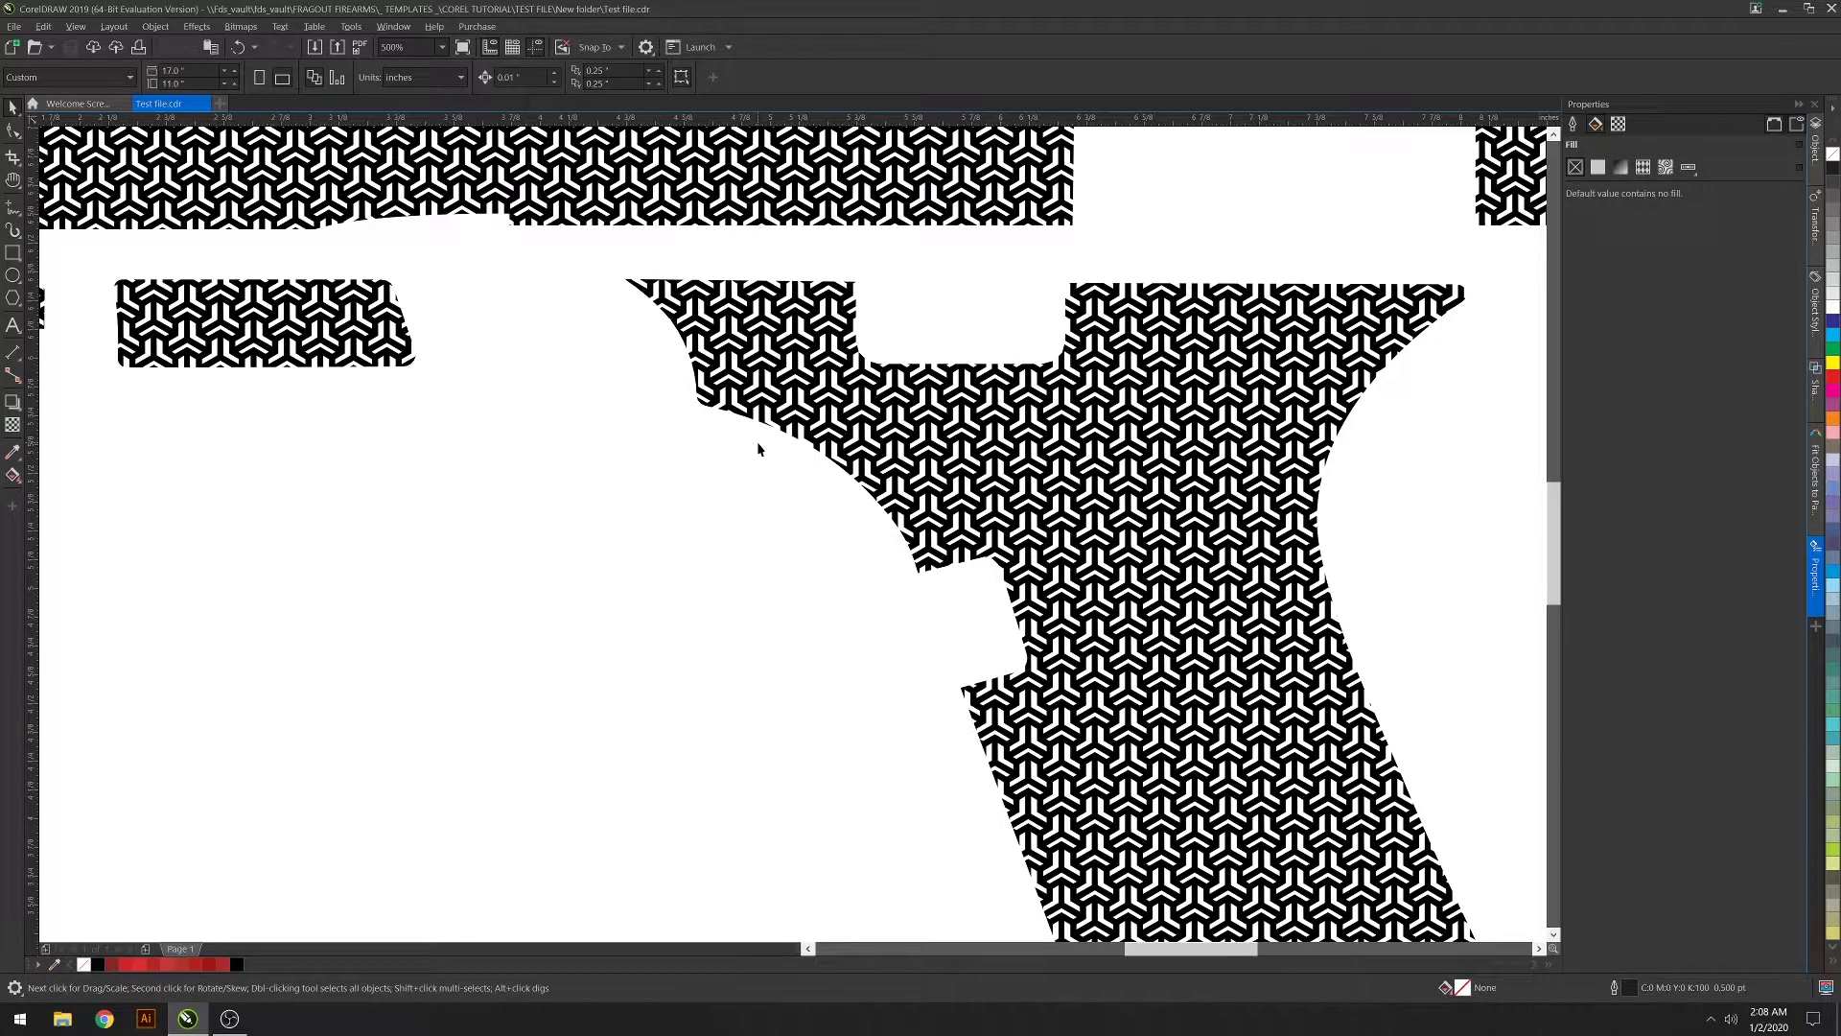
pyautogui.scroll(-2, 757, 441)
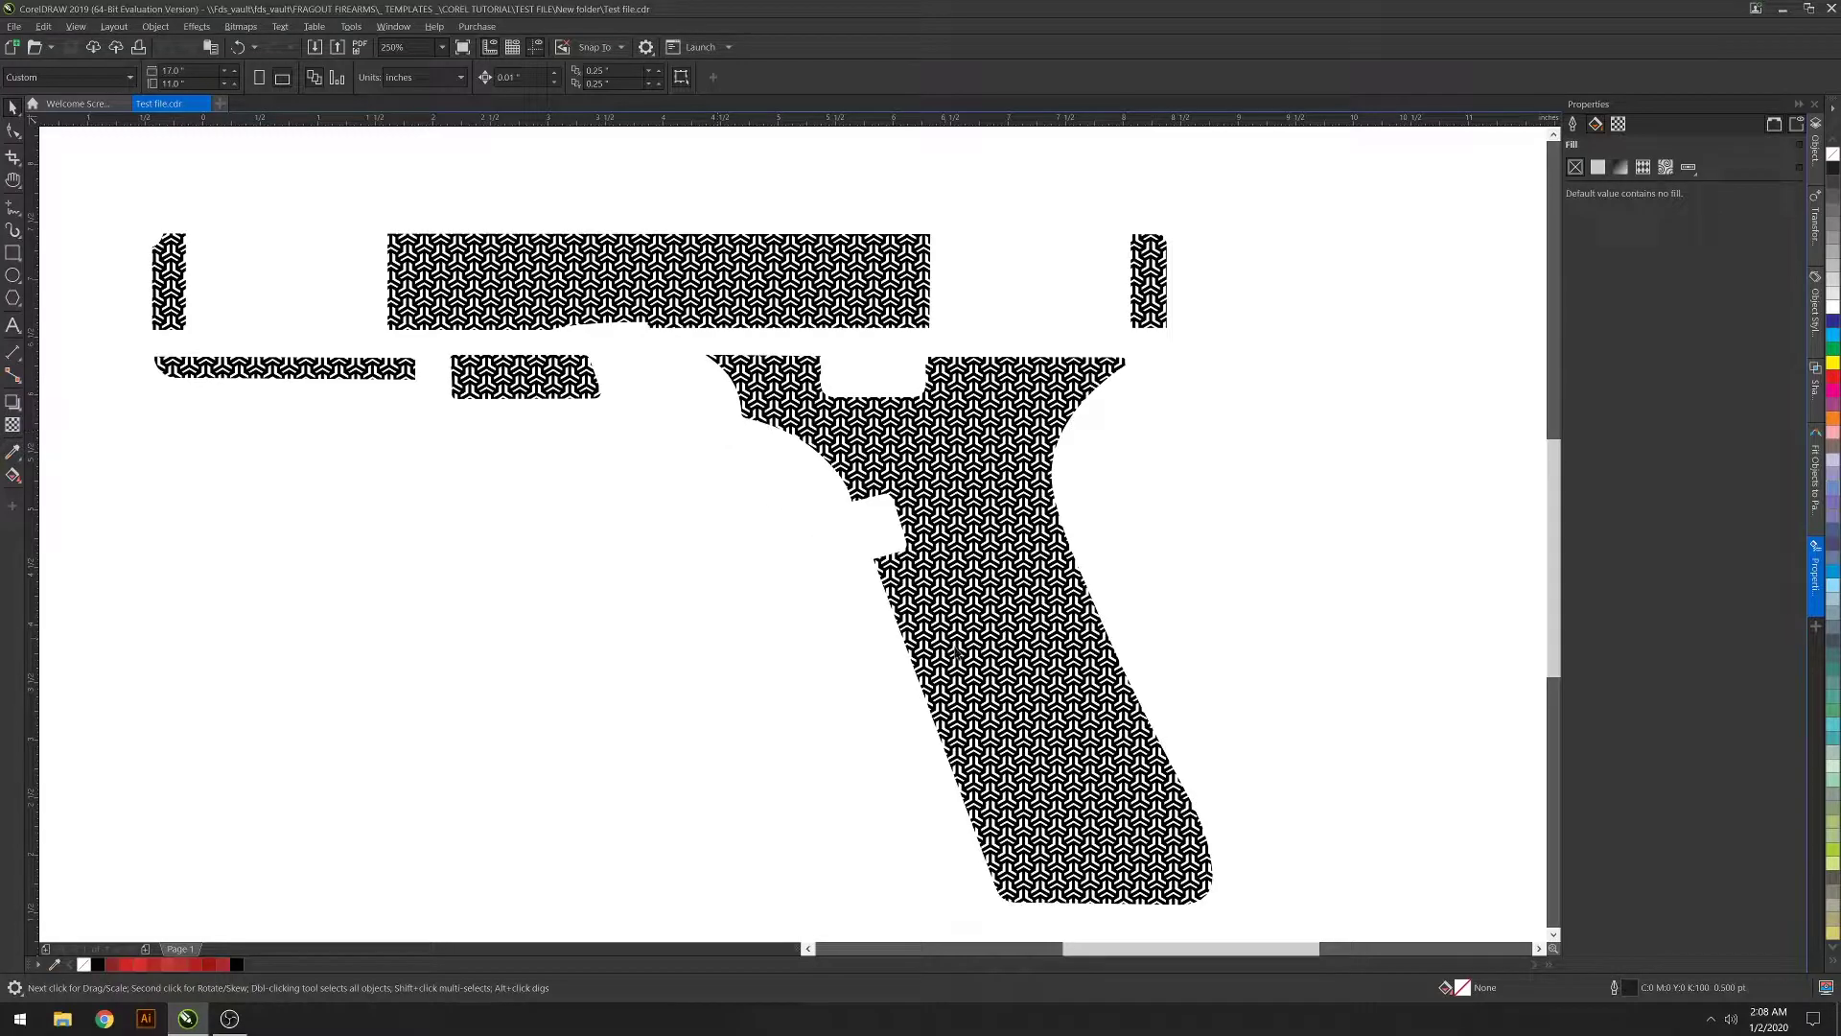
pyautogui.moveTo(1097, 951); pyautogui.dragTo(1083, 953)
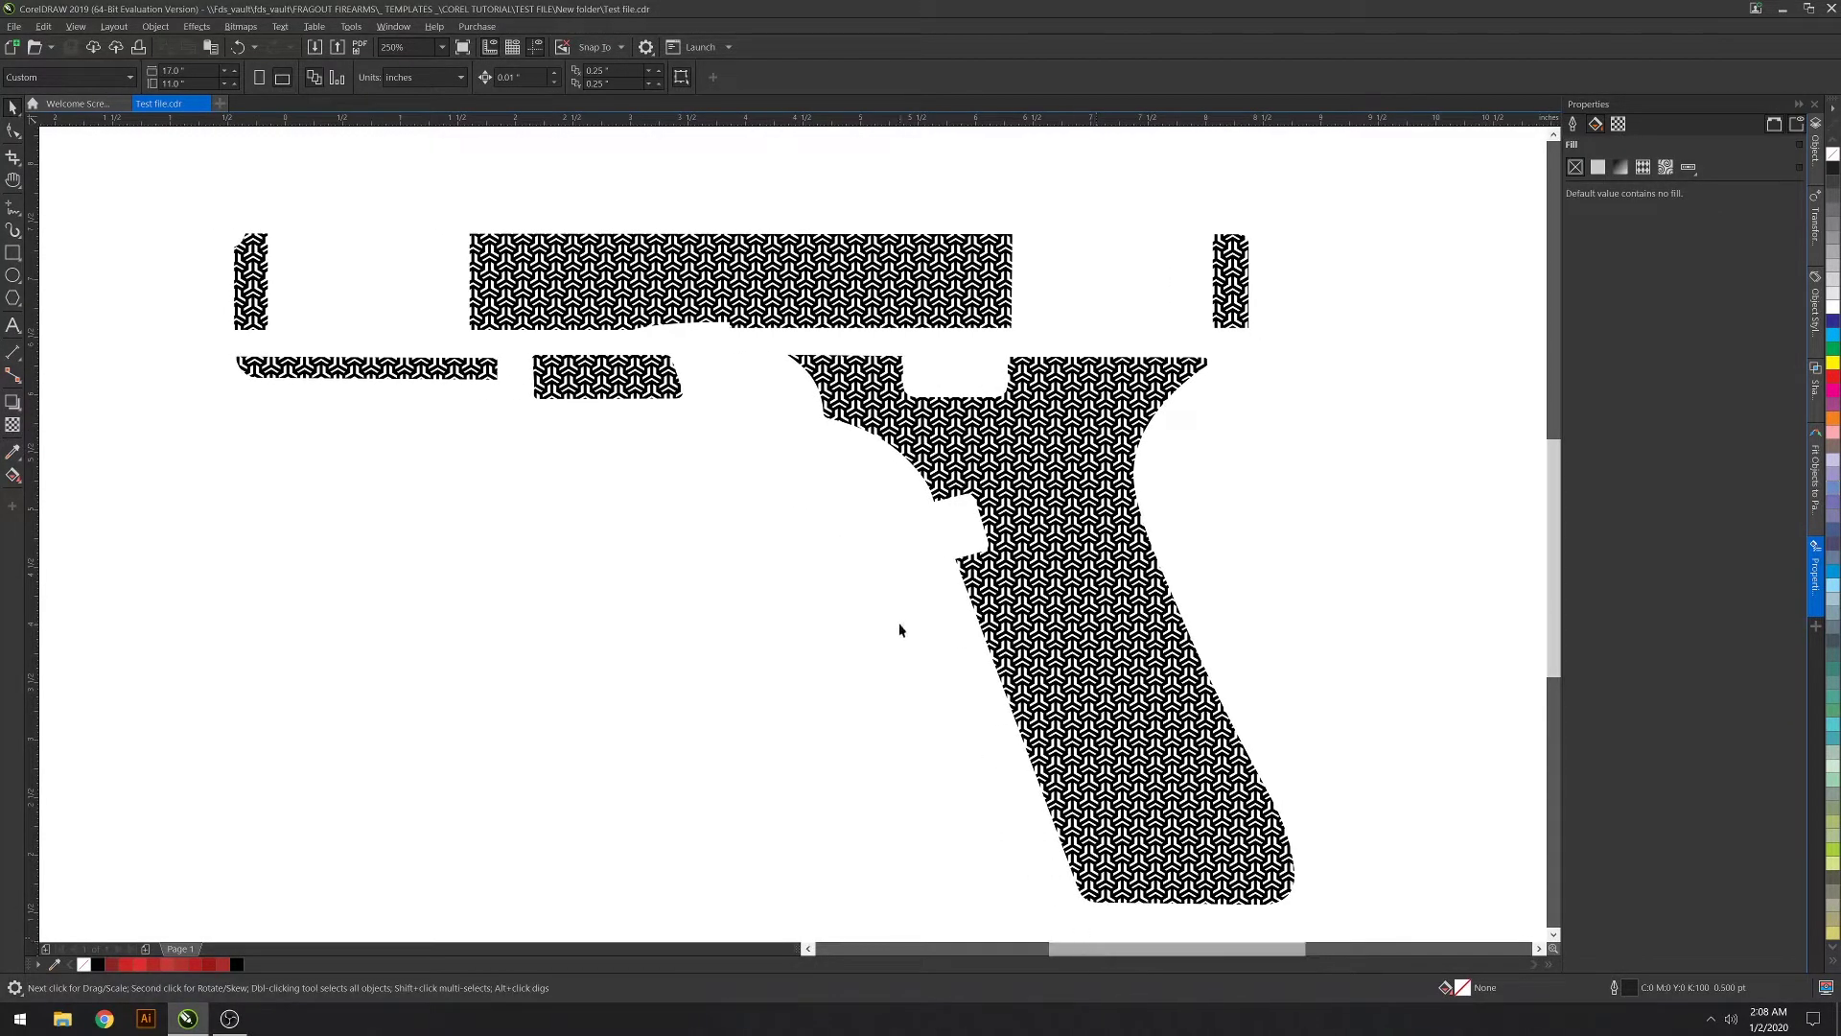
pyautogui.moveTo(1550, 518); pyautogui.dragTo(1553, 526)
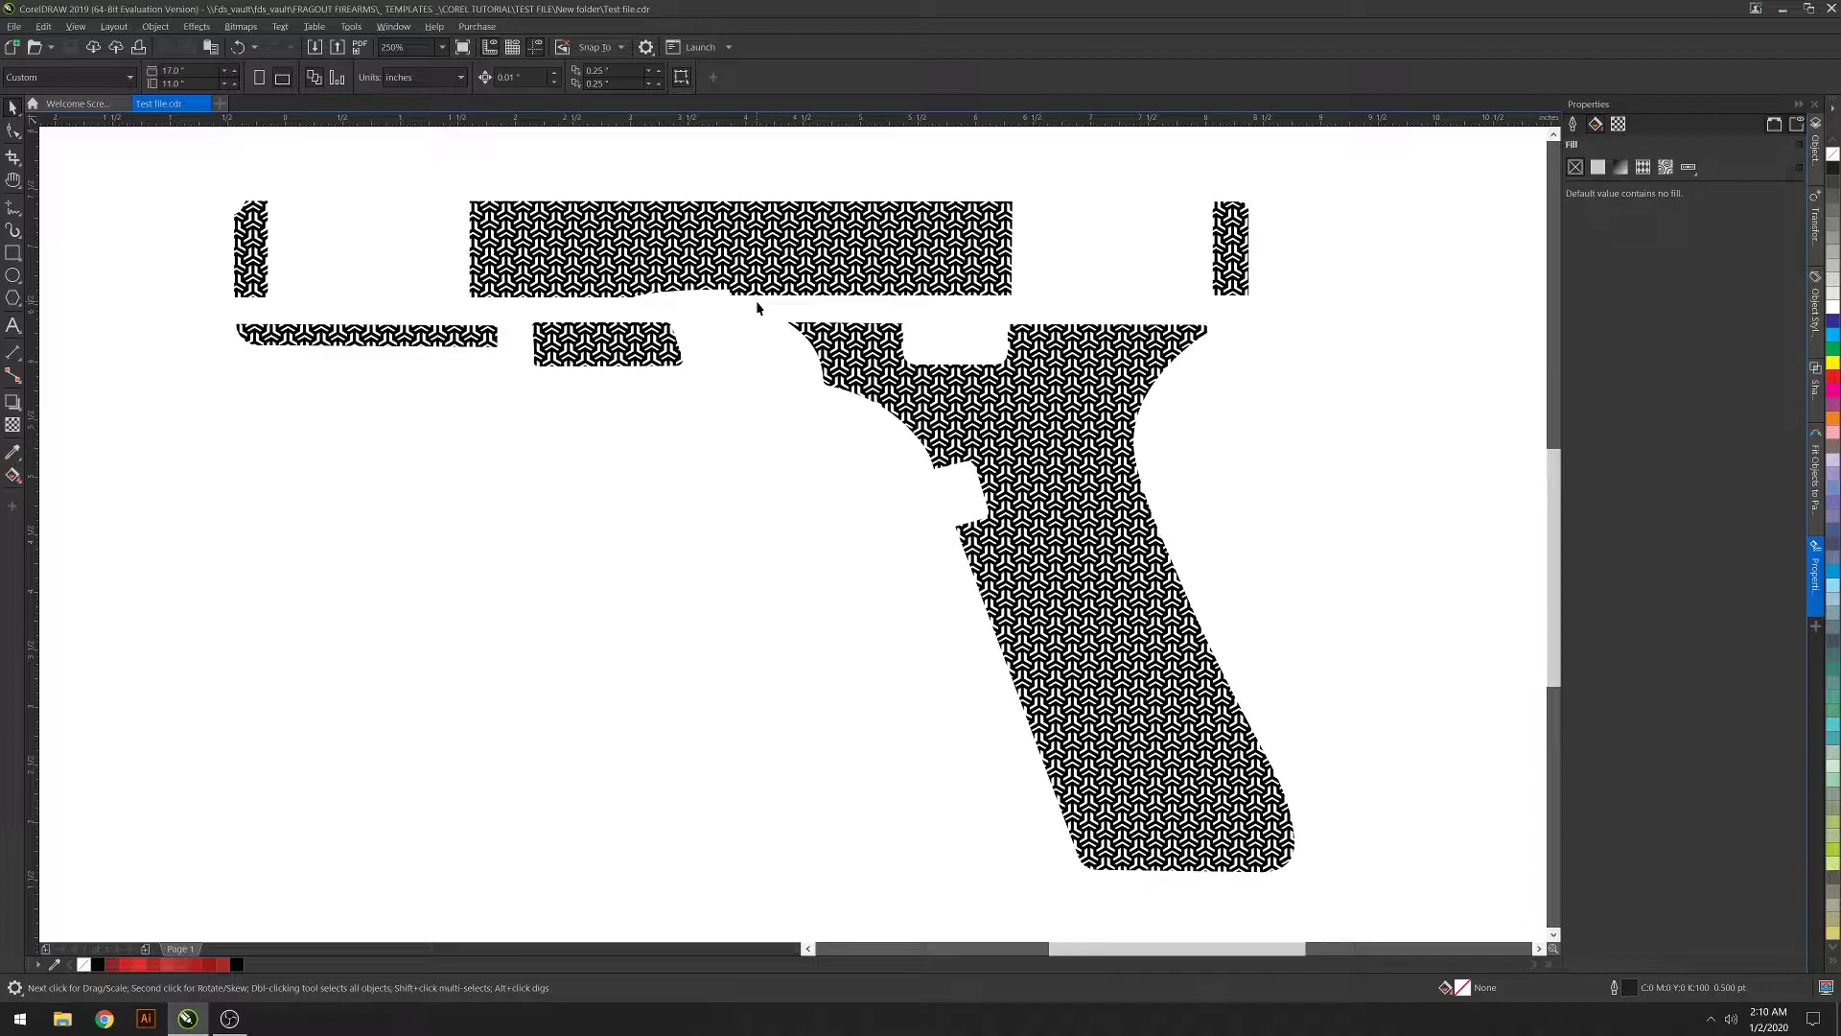
pyautogui.scroll(-3, 757, 307)
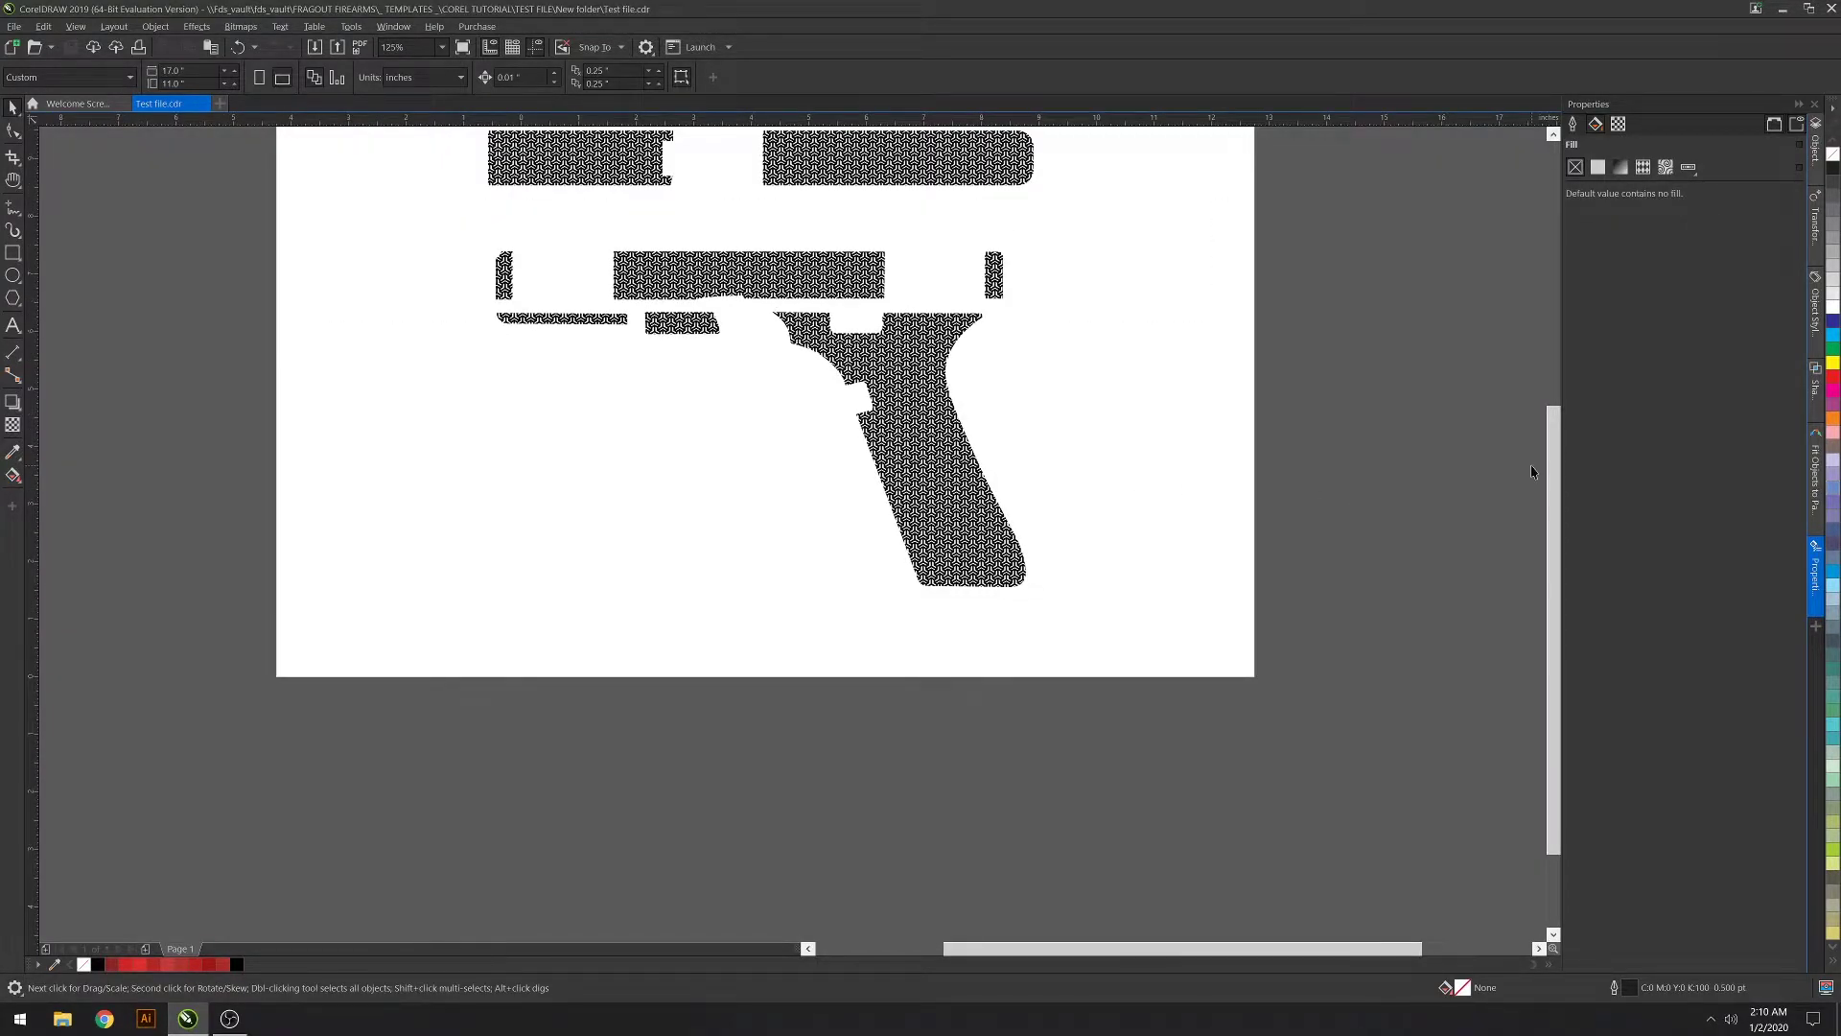
pyautogui.moveTo(1551, 451); pyautogui.dragTo(1556, 369)
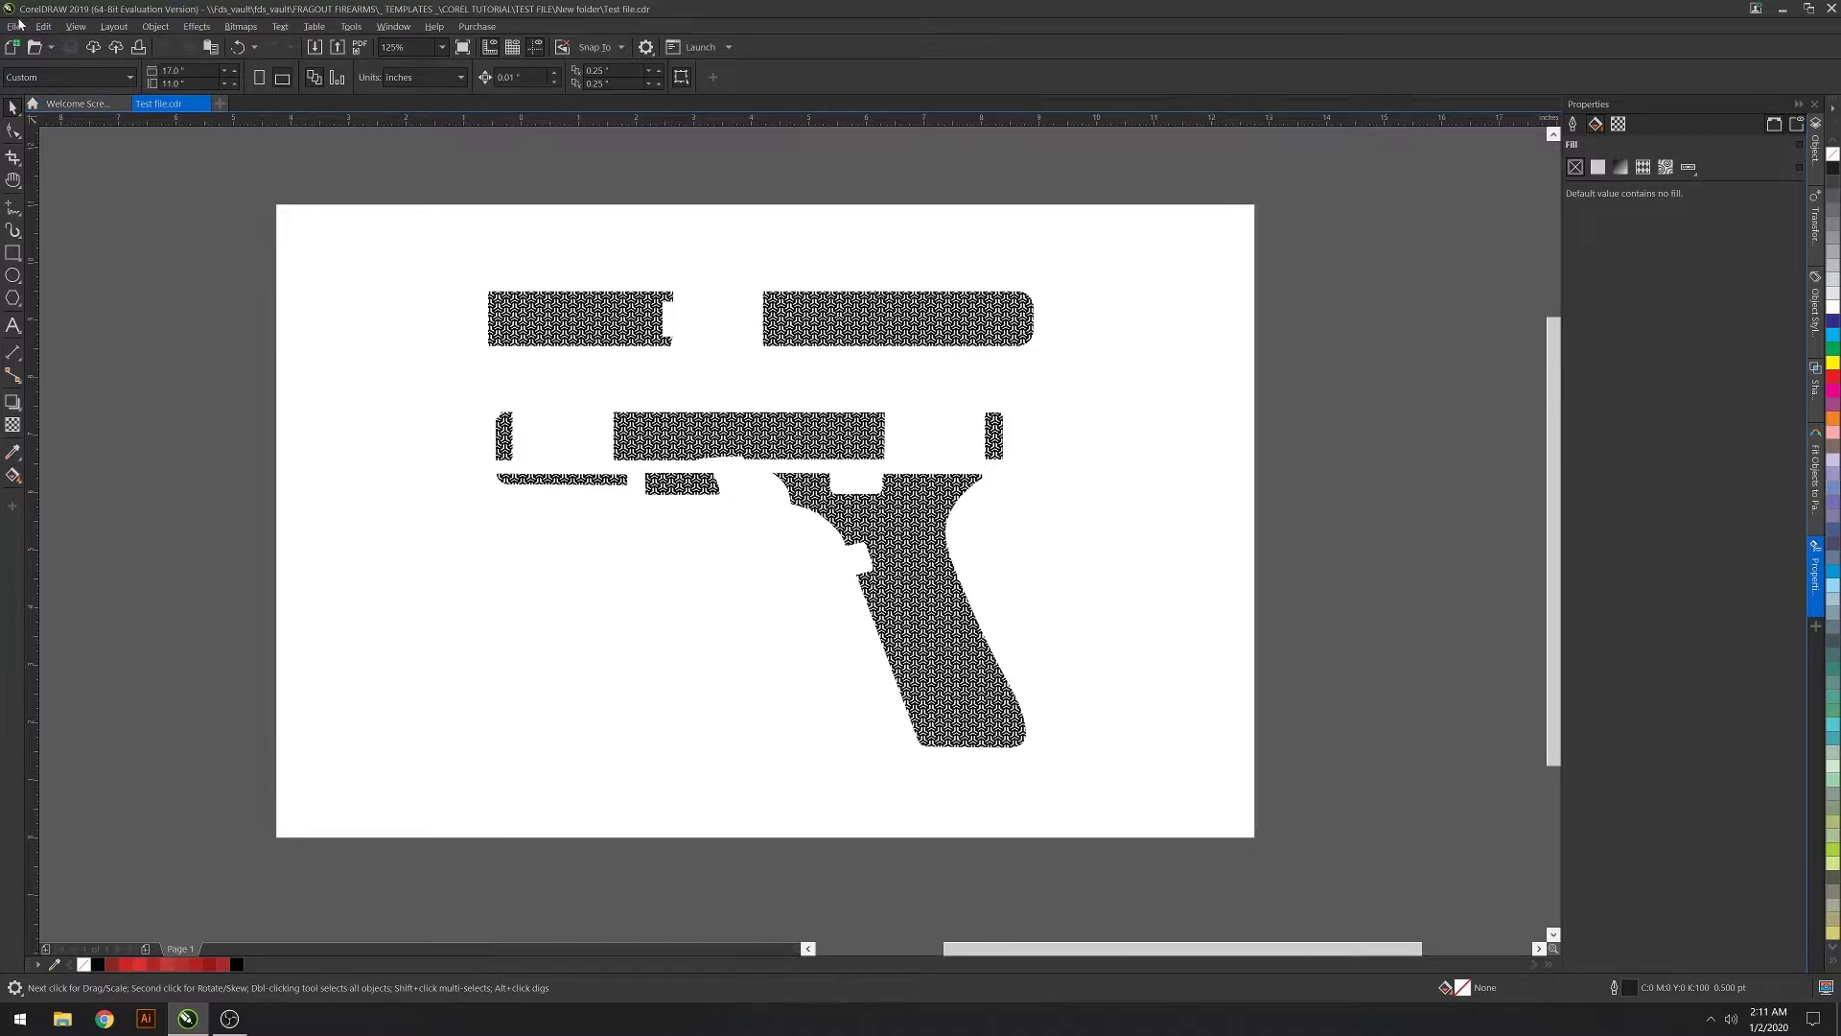
# Browse to _ FINAL NEW zip > SET 1 and open the SET 1B pattern EPS file
pyautogui.click(15, 27)
pyautogui.click(41, 84)
pyautogui.moveTo(648, 226); pyautogui.dragTo(614, 212)
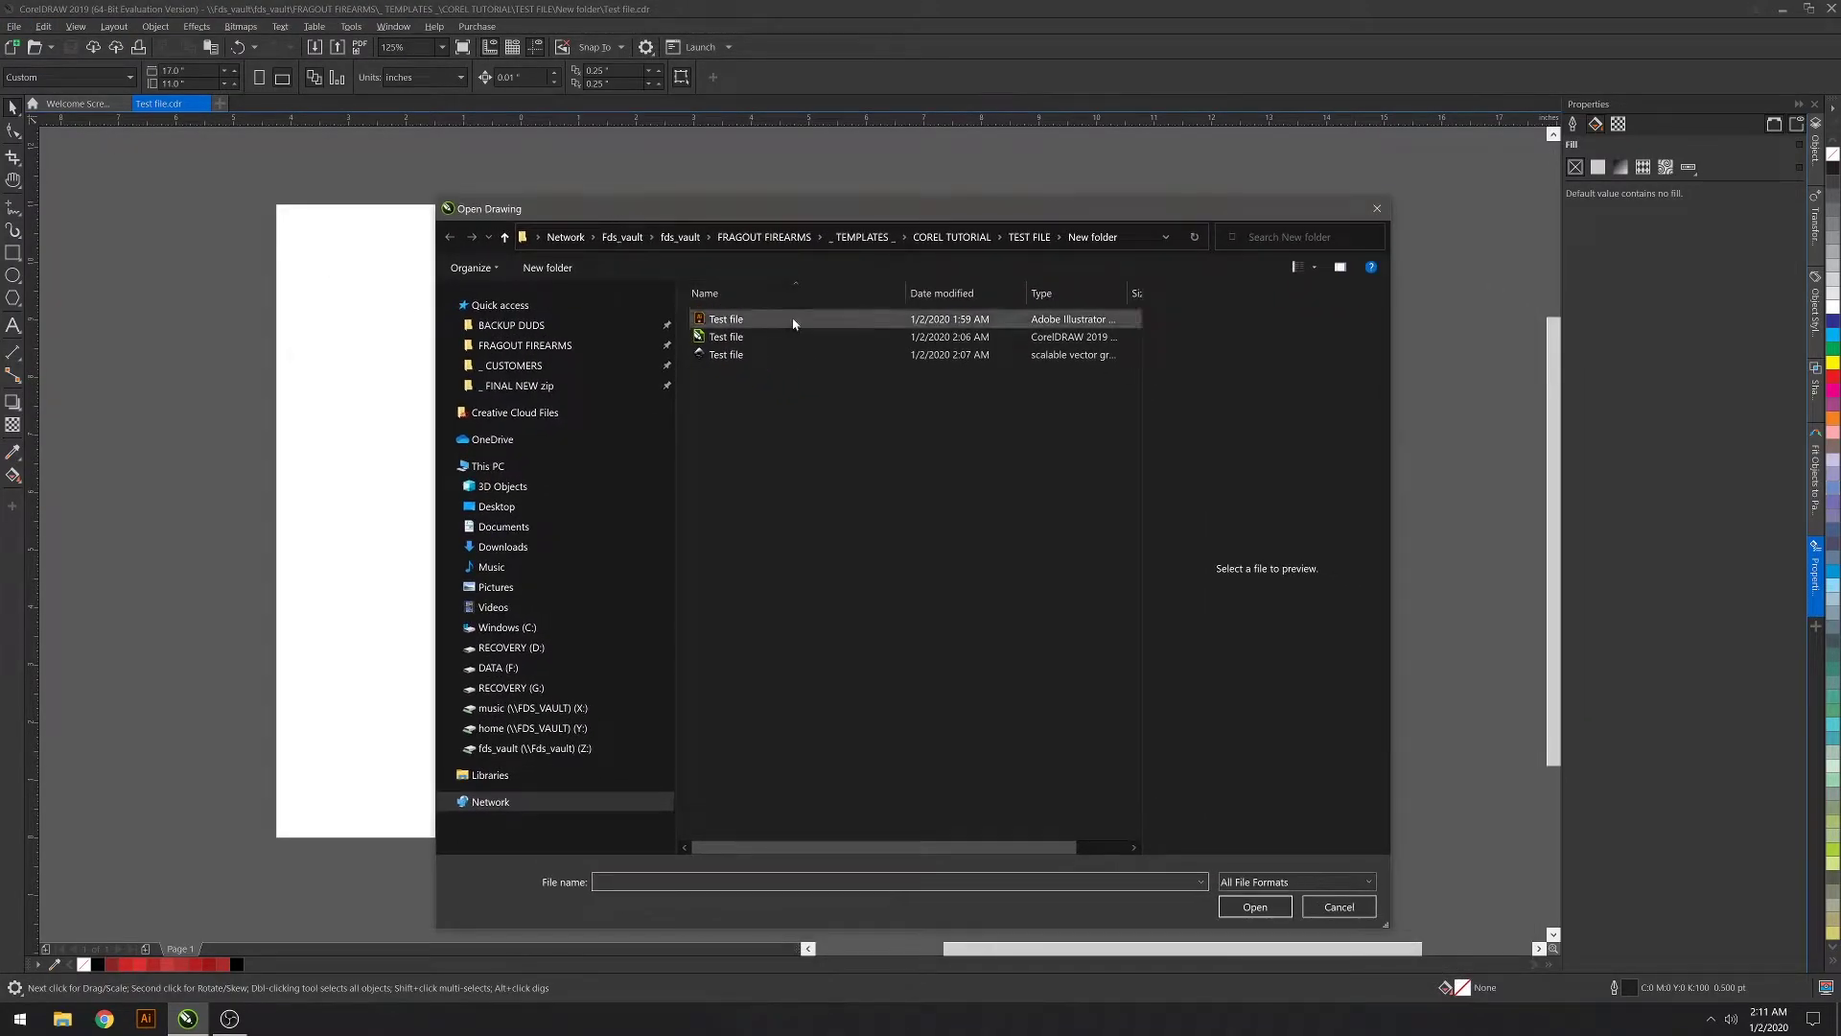
pyautogui.click(951, 236)
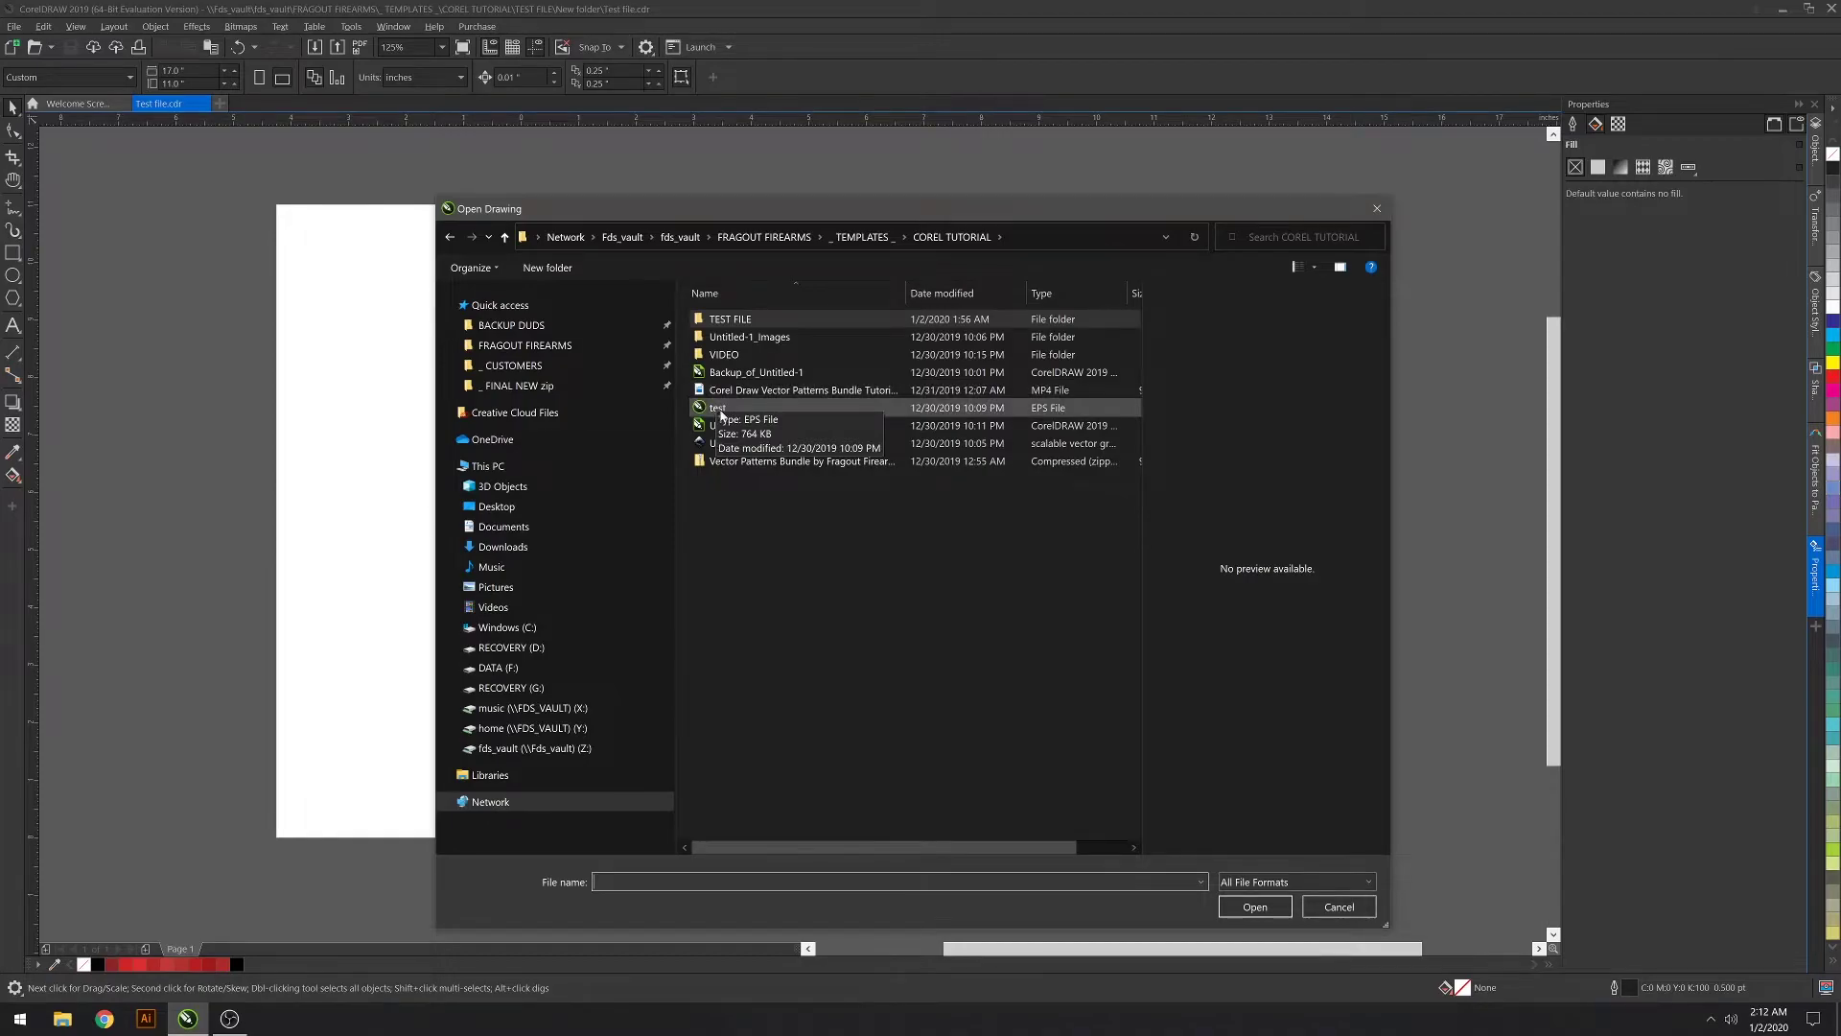
pyautogui.click(861, 237)
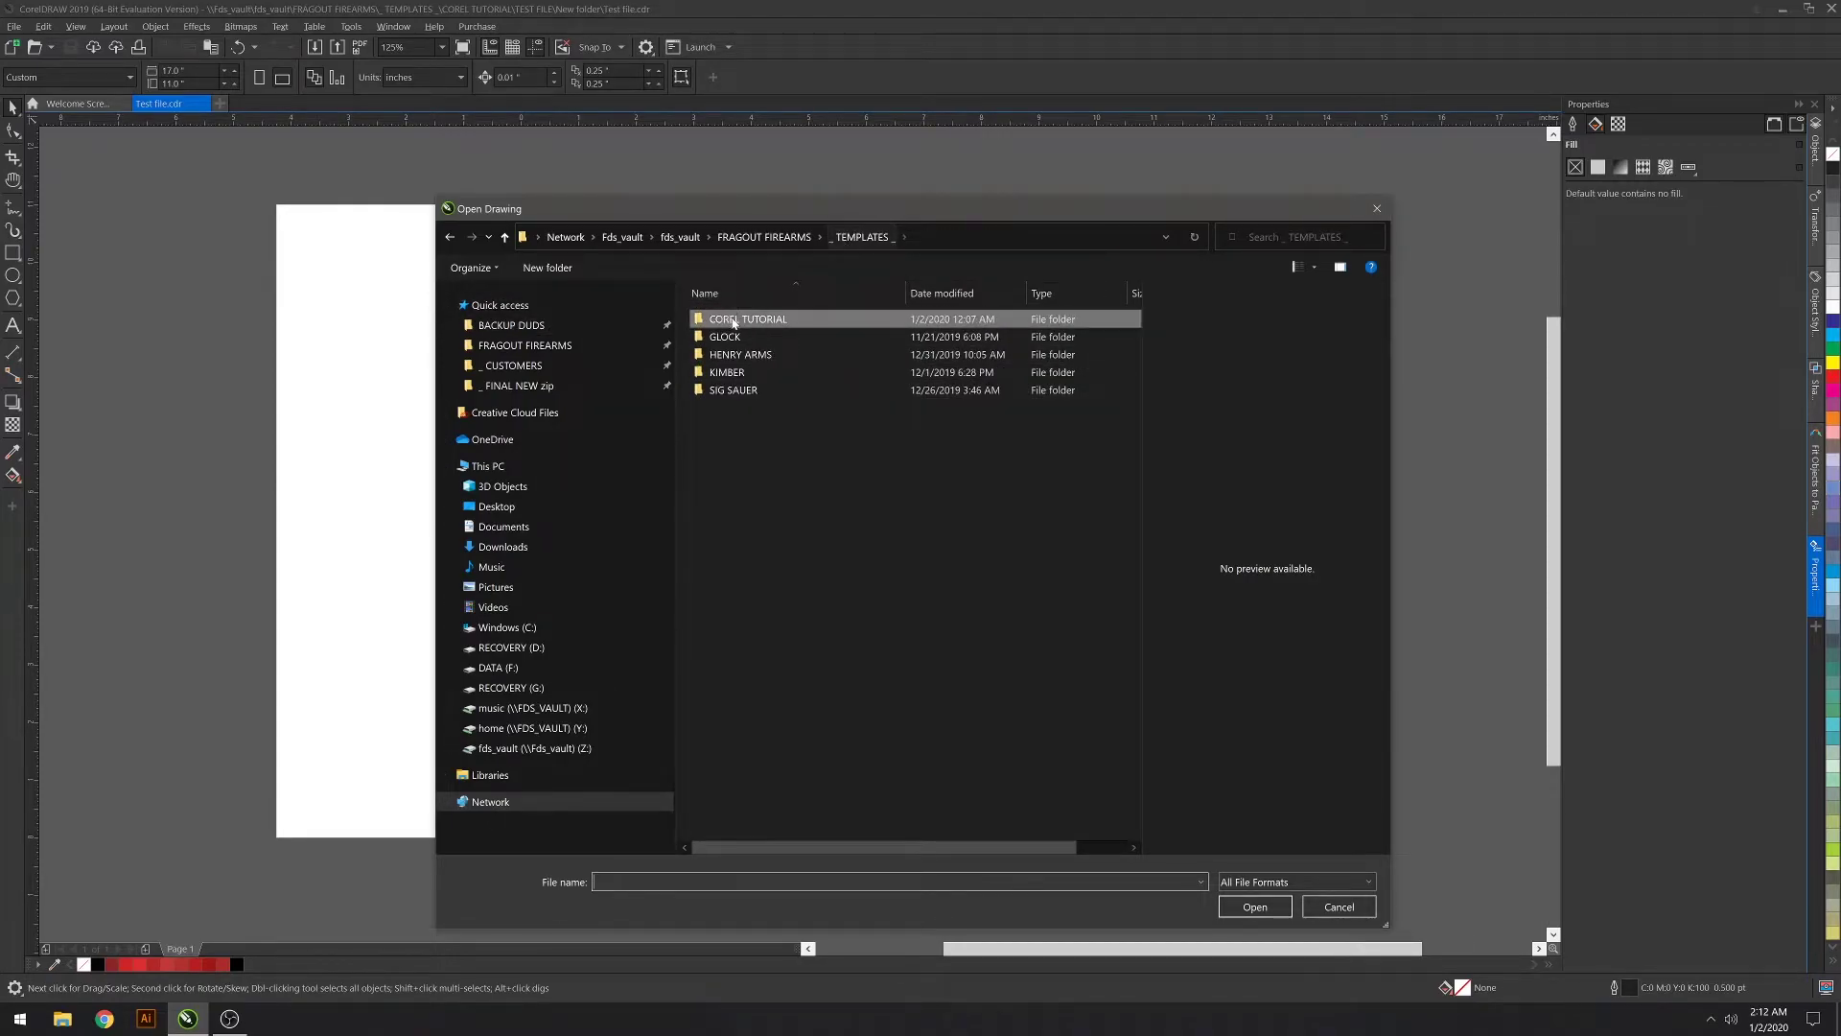
pyautogui.click(511, 325)
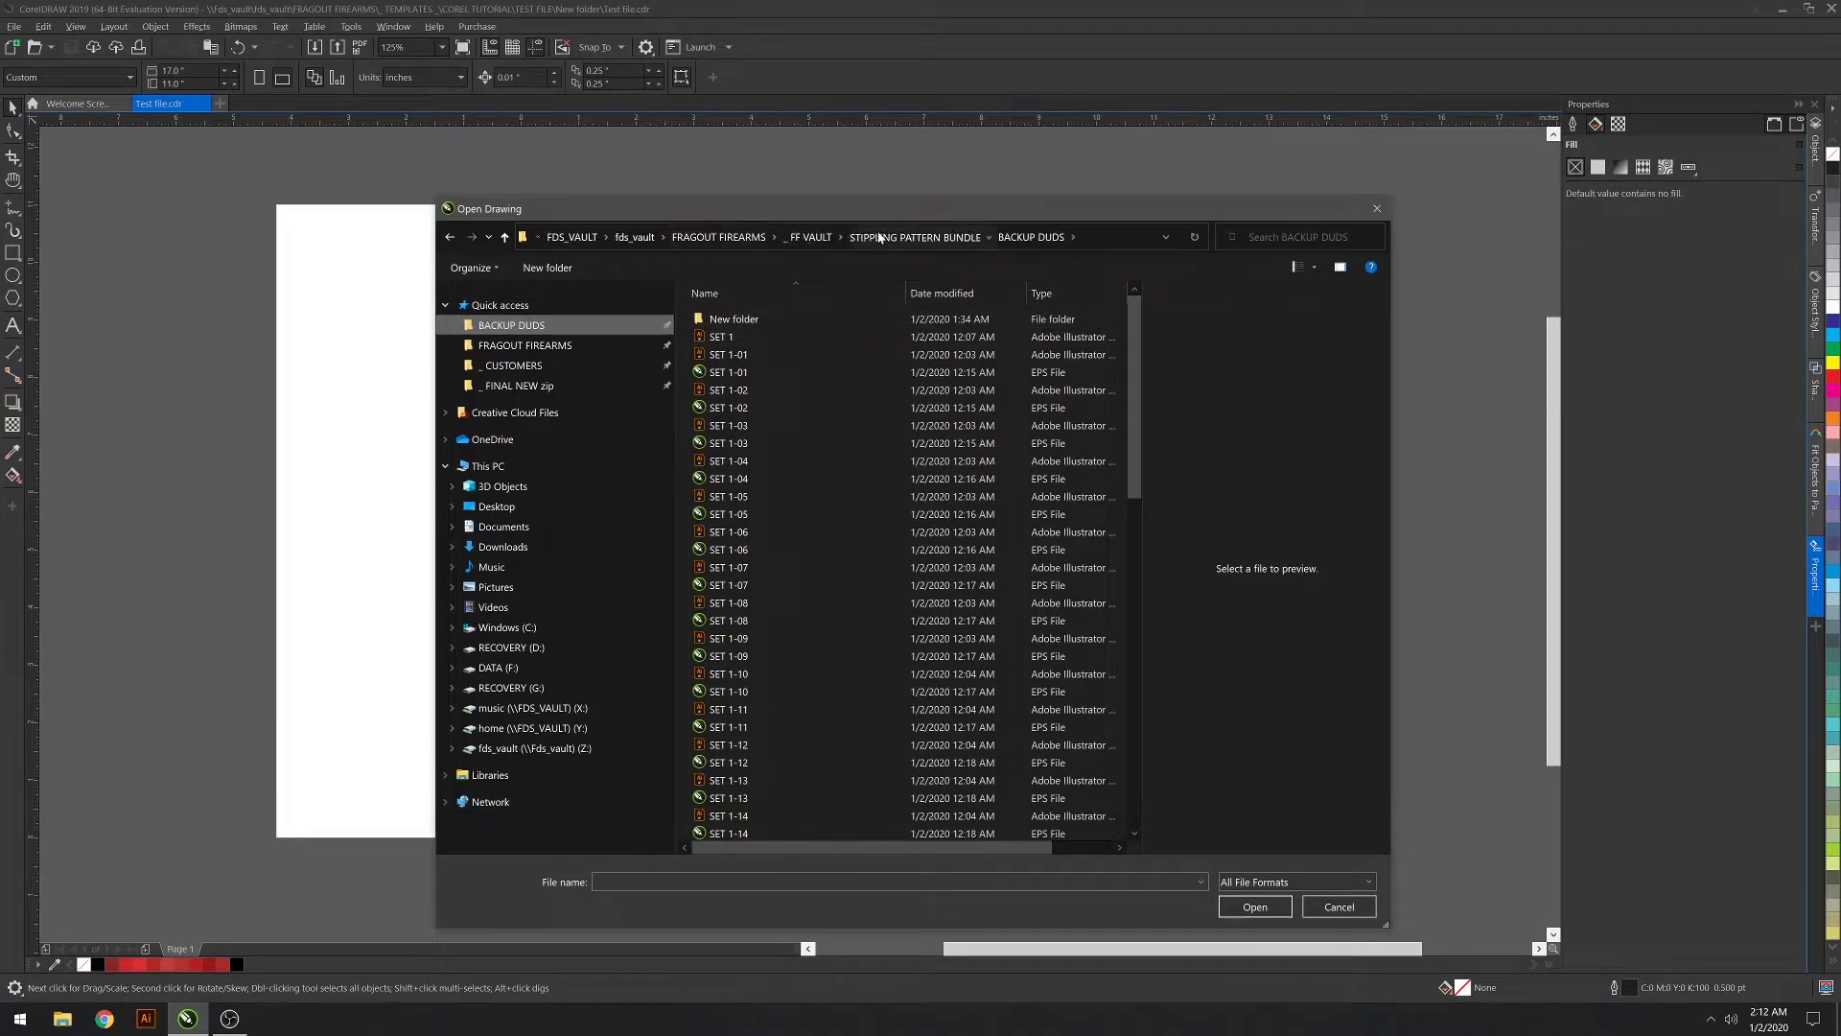
pyautogui.click(920, 236)
pyautogui.doubleClick(757, 323)
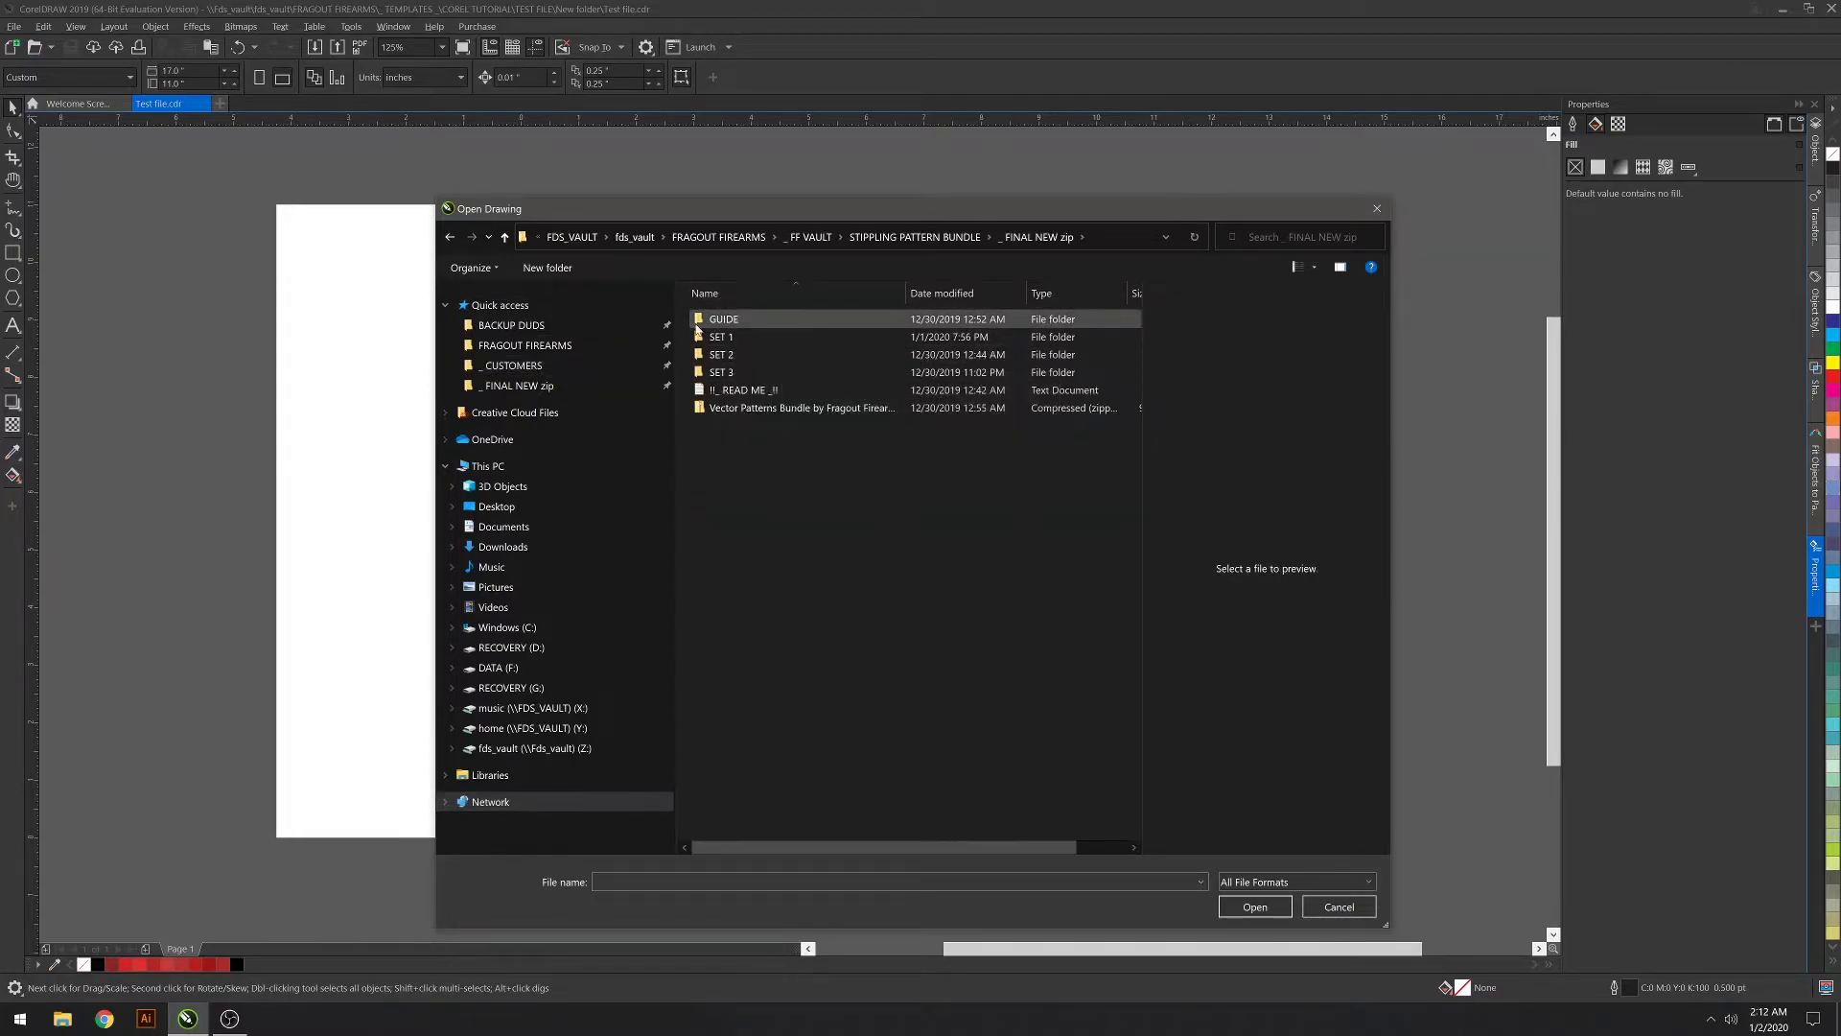
pyautogui.doubleClick(740, 338)
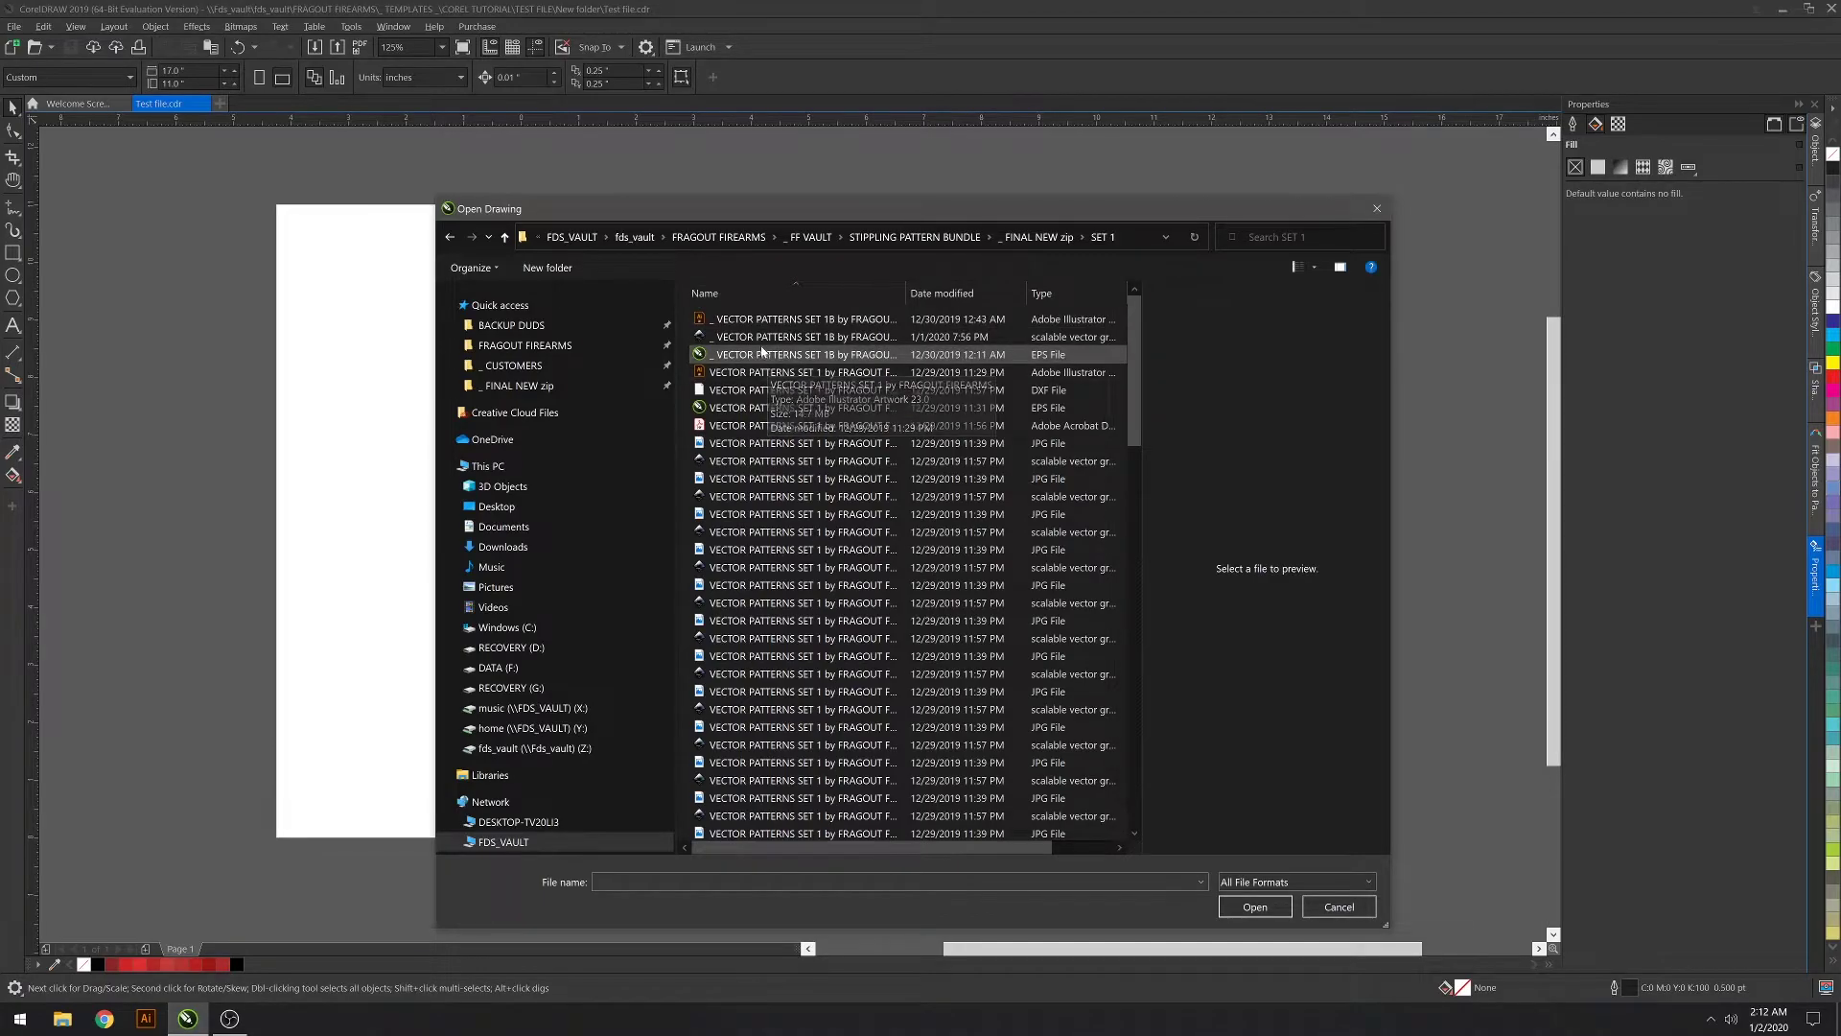
pyautogui.doubleClick(767, 354)
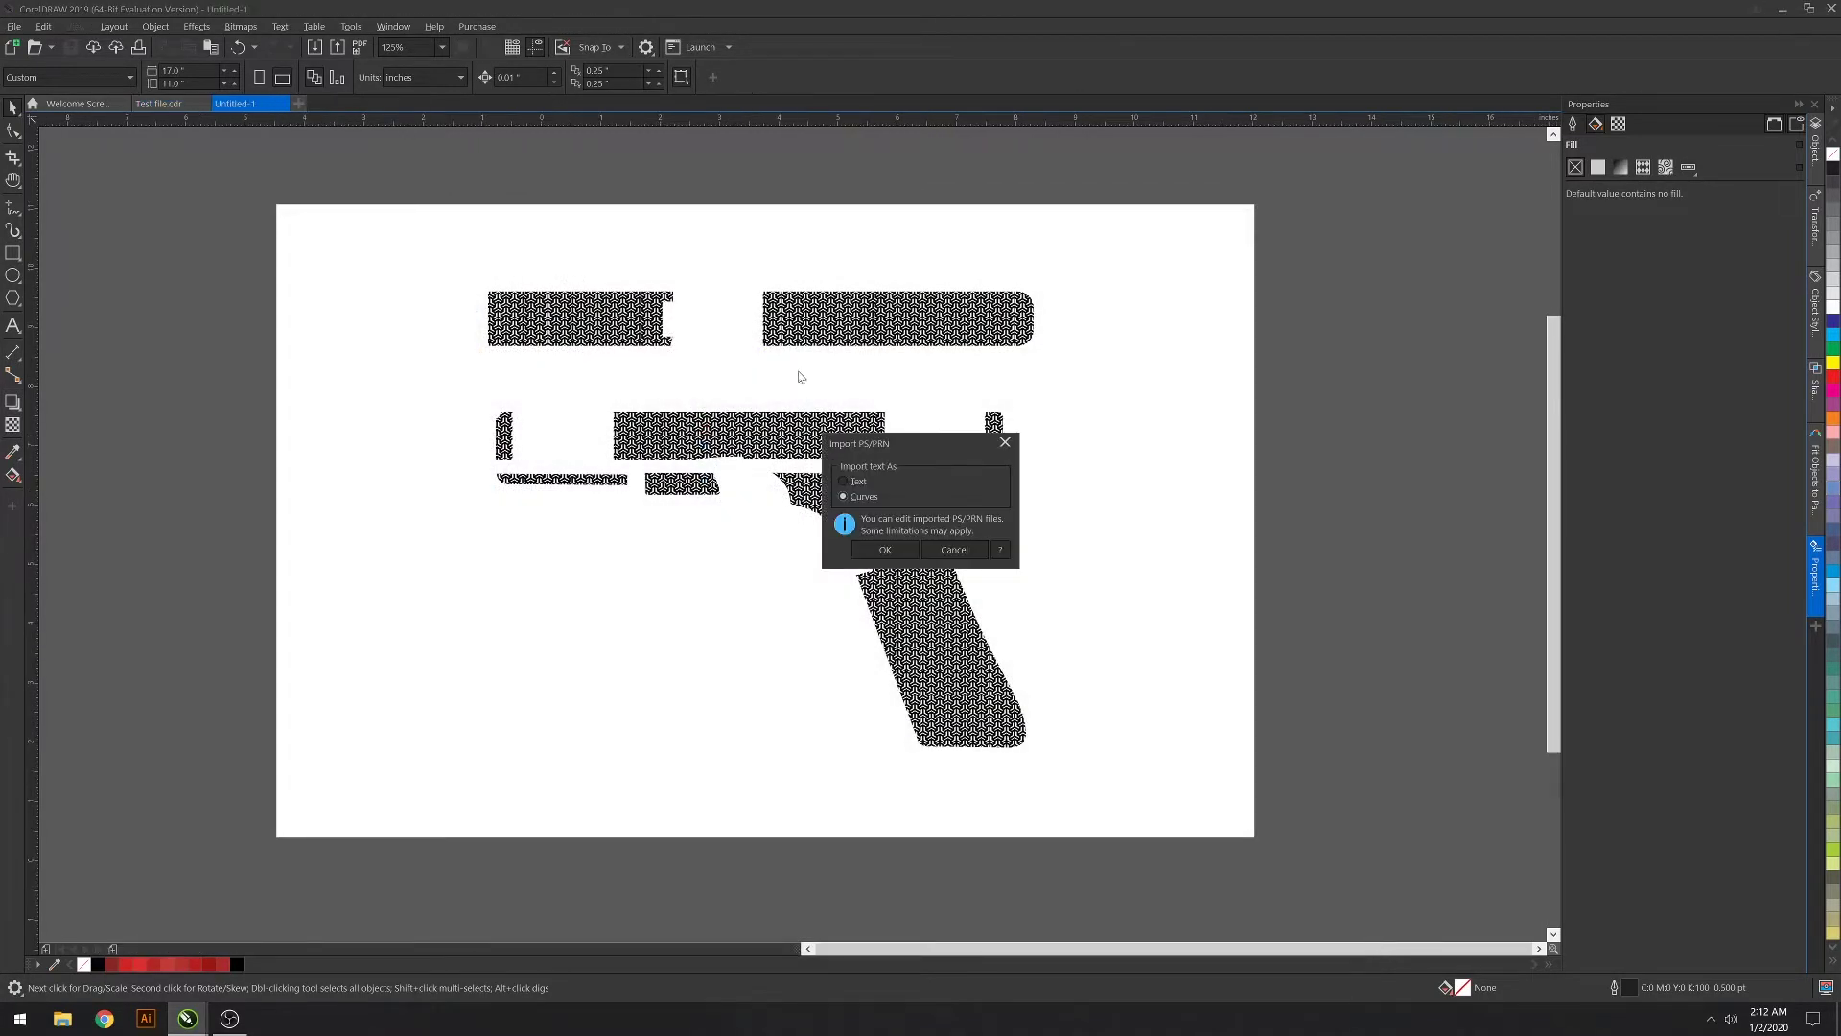
# Import SET 1B with text as curves and zoom out to view the tile grid
pyautogui.click(921, 545)
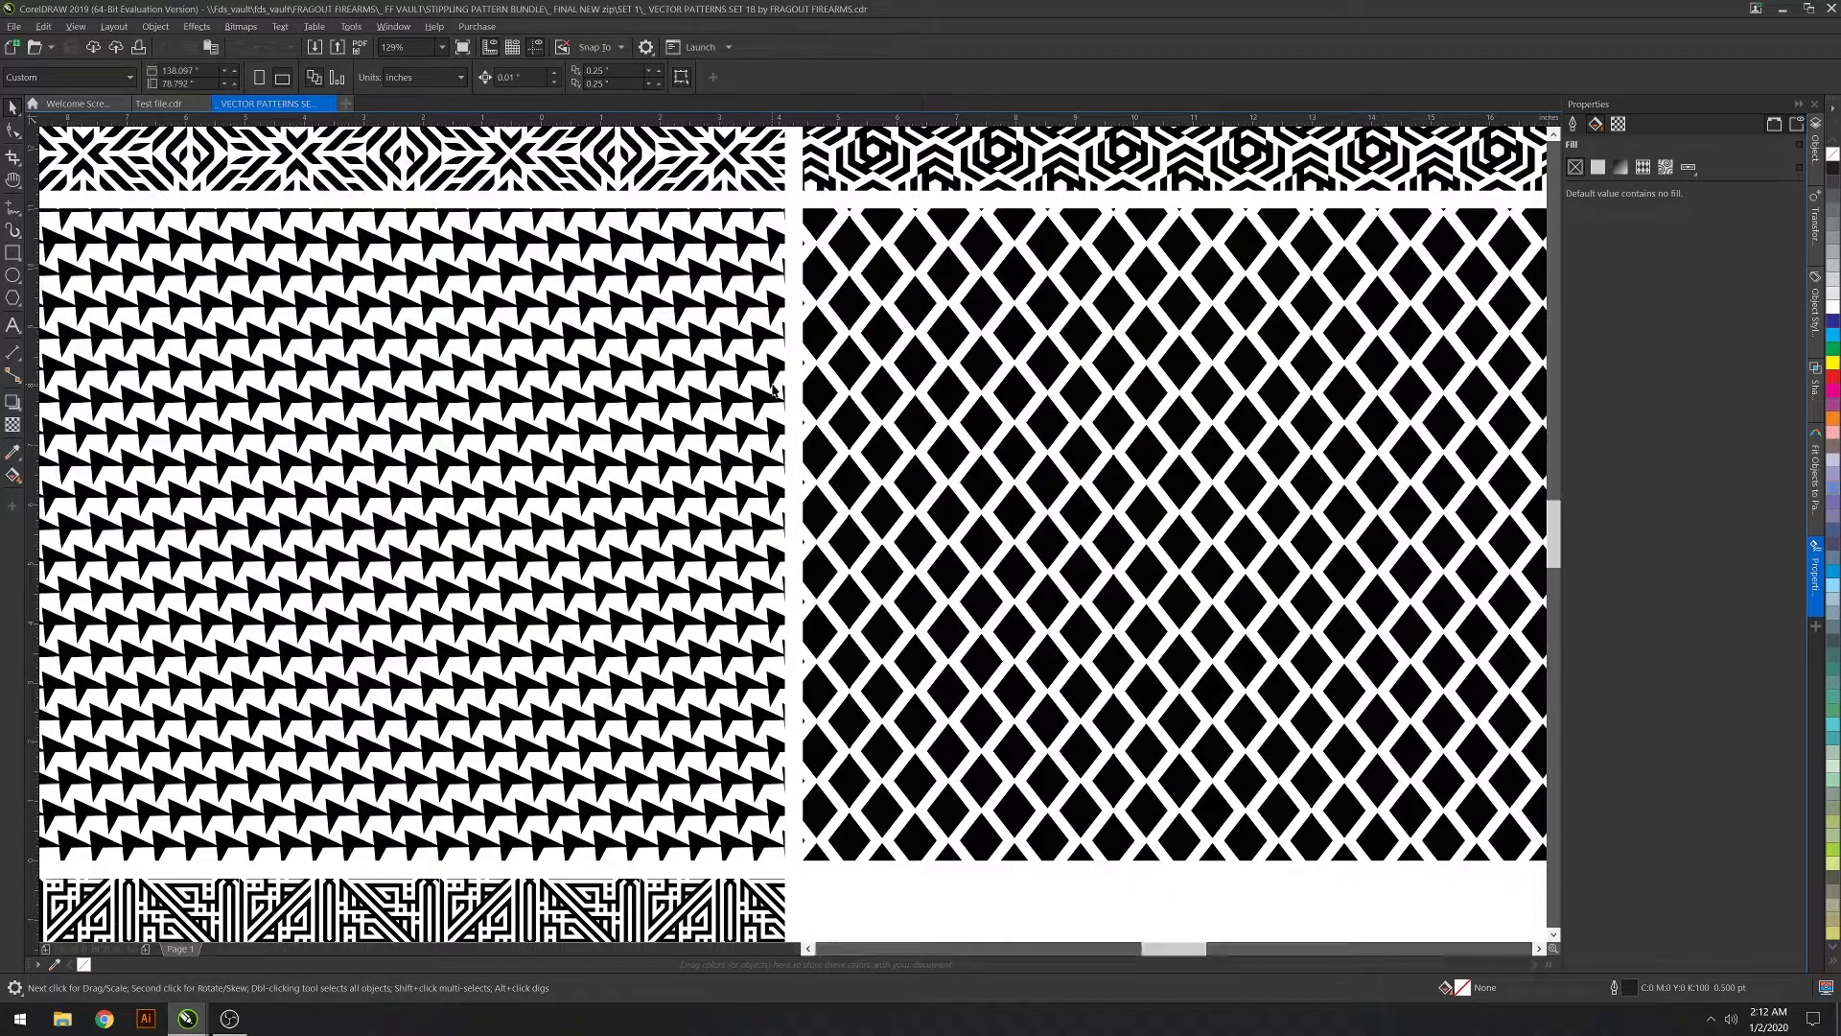
pyautogui.scroll(-3, 773, 389)
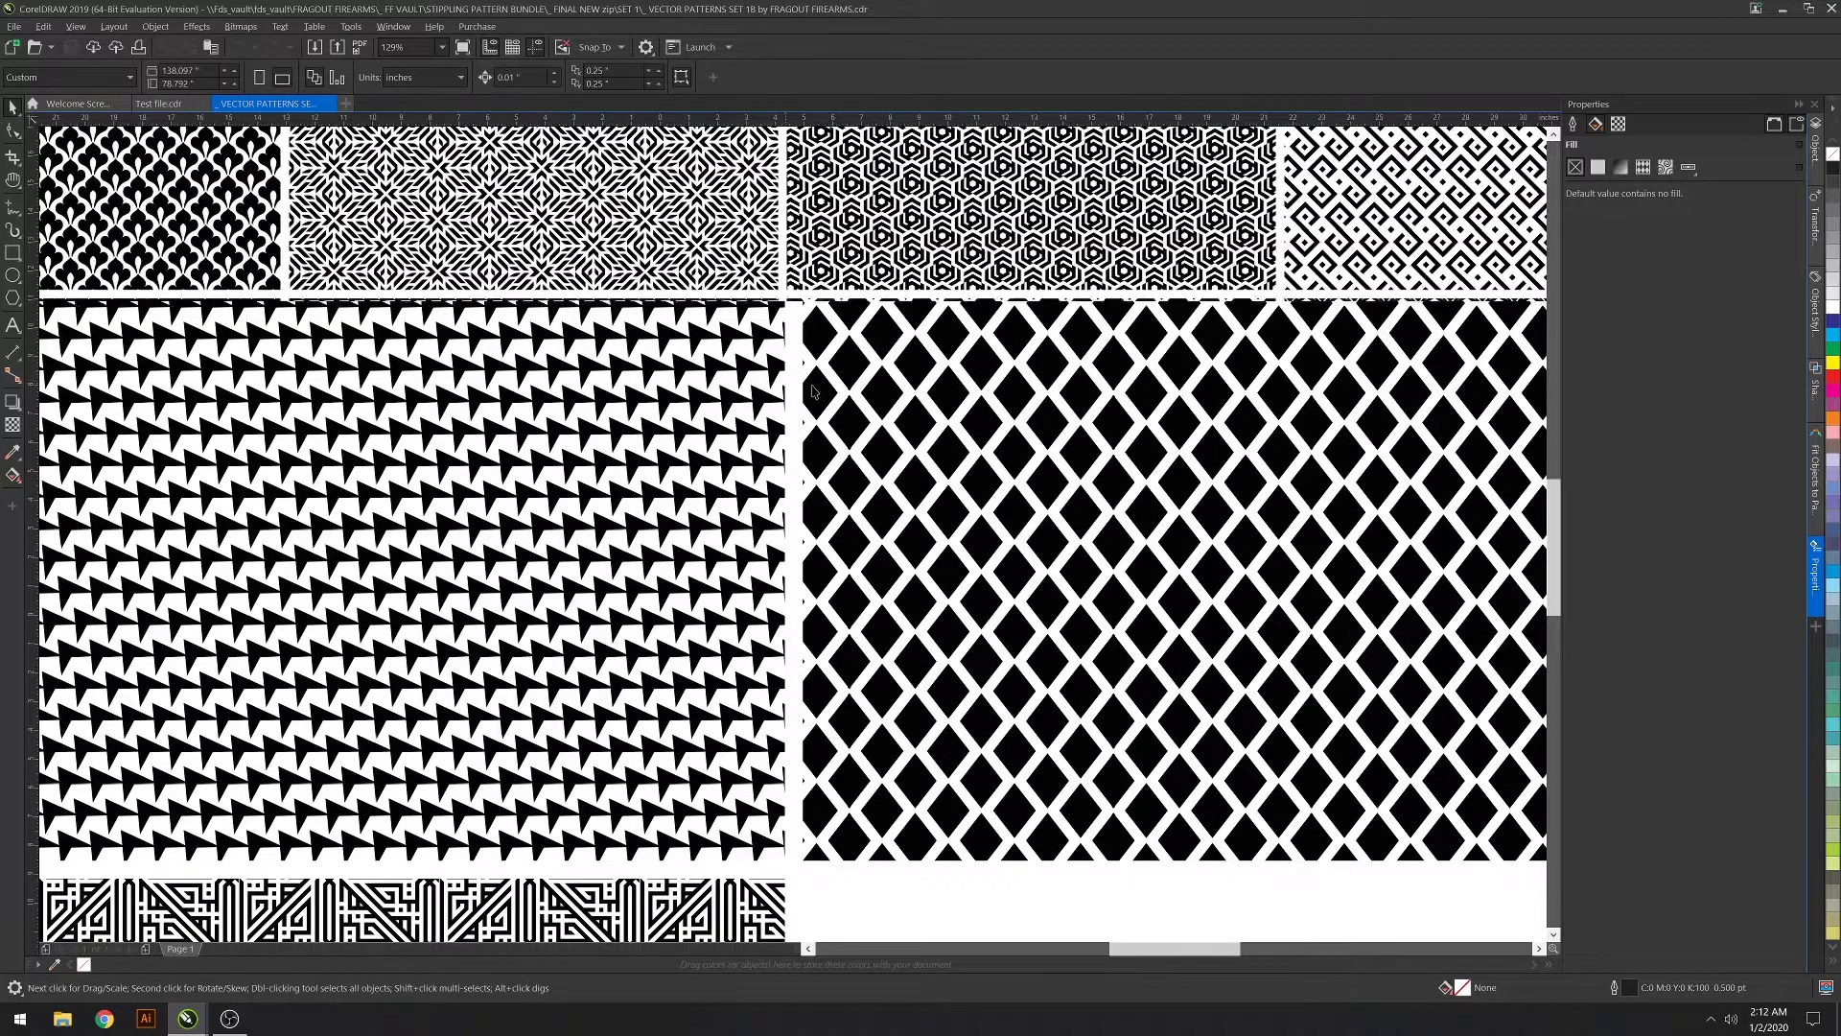
pyautogui.scroll(5, 813, 408)
pyautogui.scroll(-4, 812, 407)
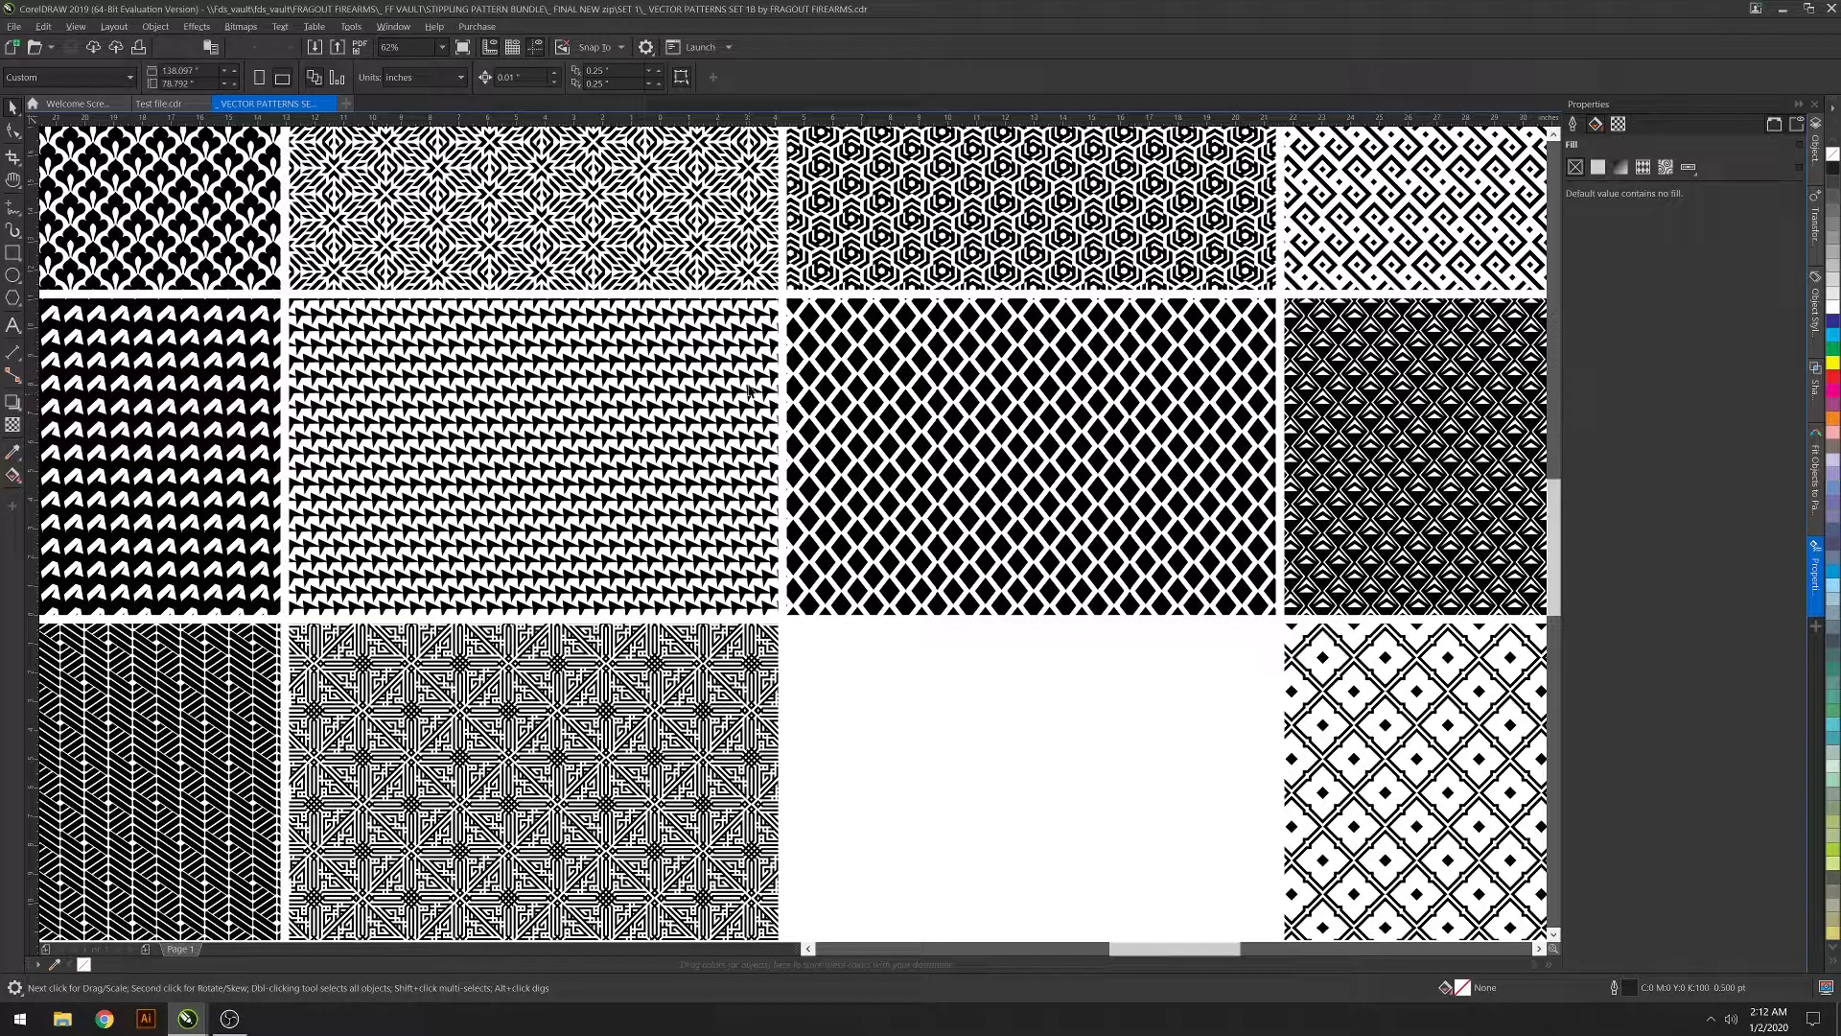
# Select the diamond lattice tile in the pattern grid and start a new document
pyautogui.click(786, 347)
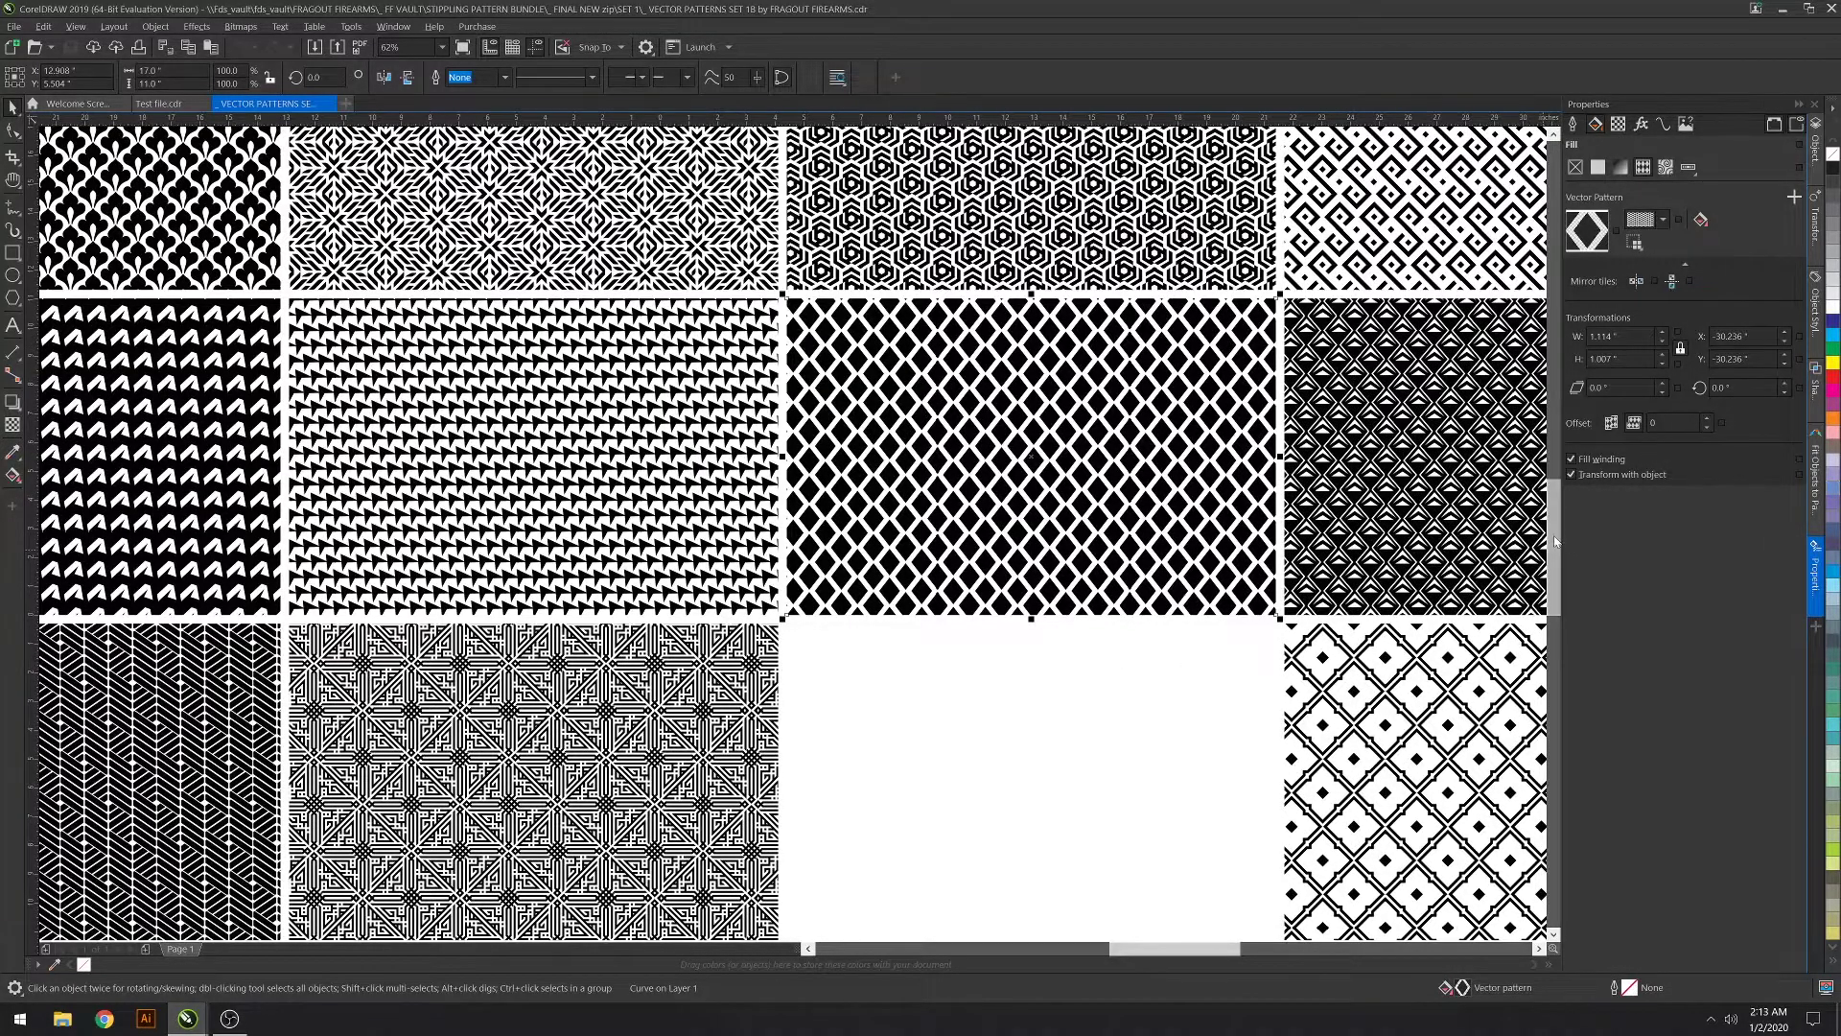
pyautogui.scroll(3, 1555, 541)
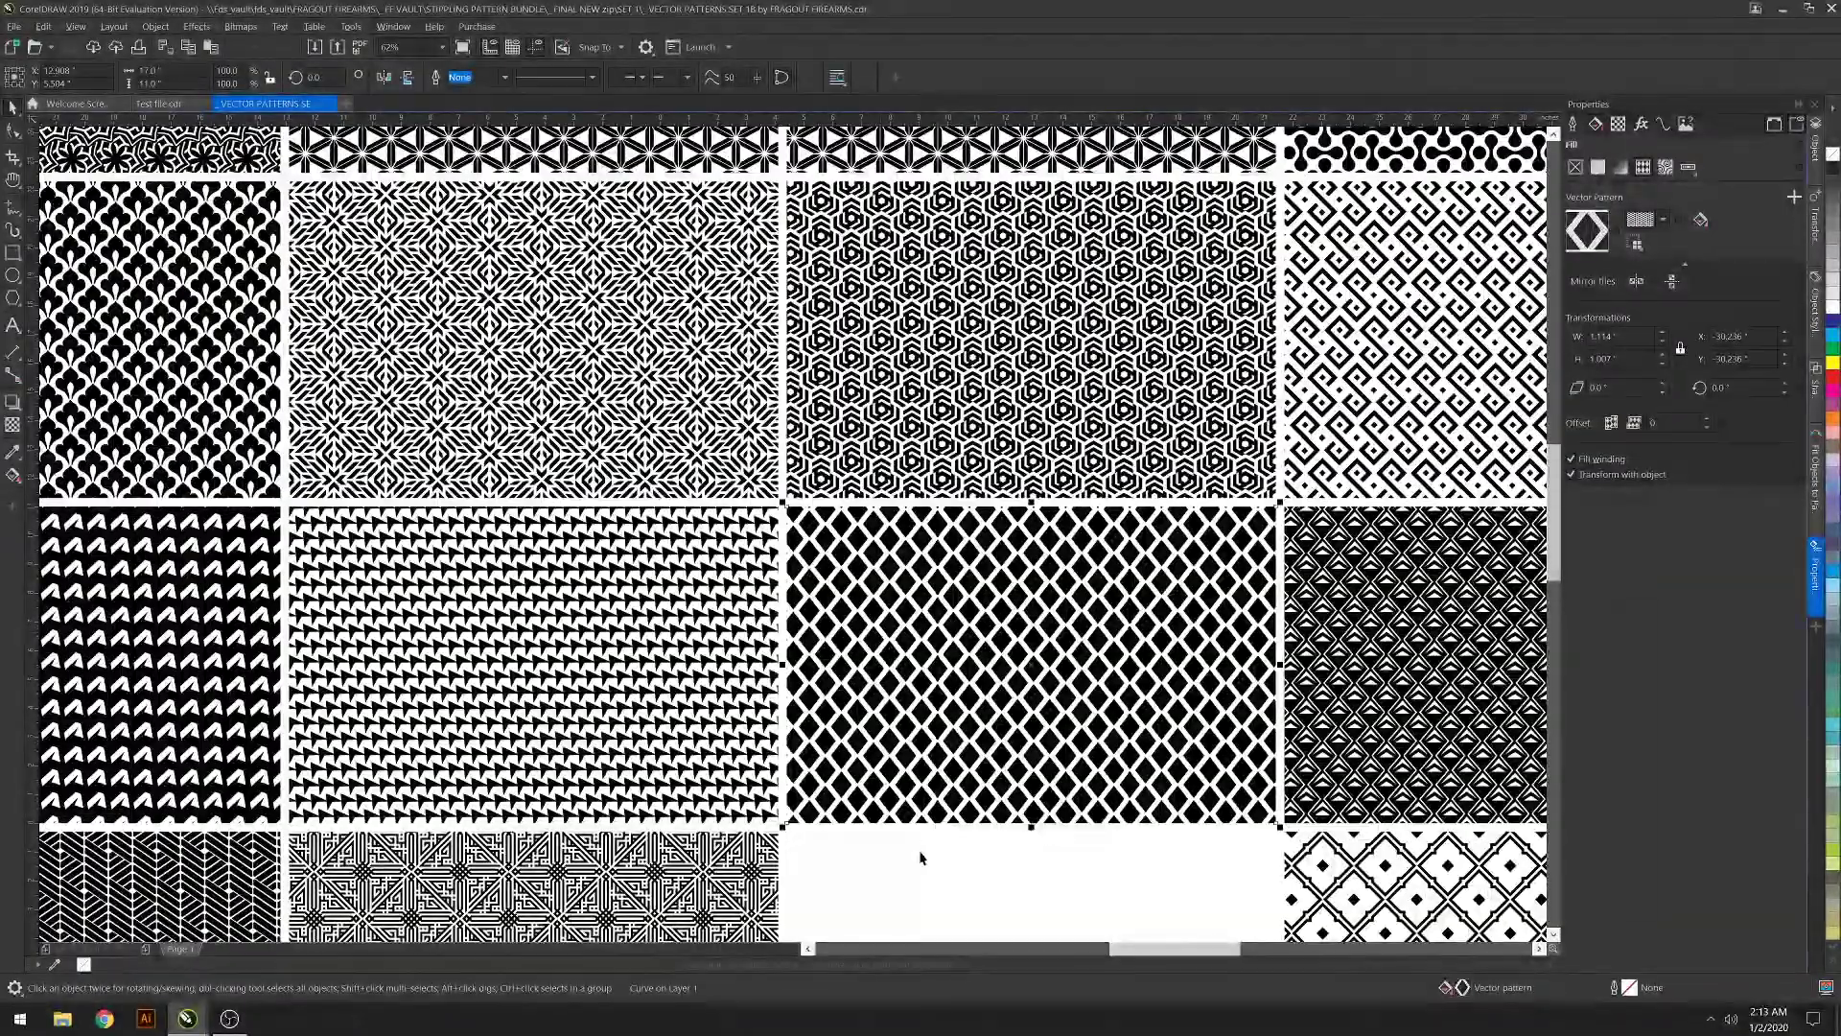
pyautogui.hscroll(-8, 1175, 949)
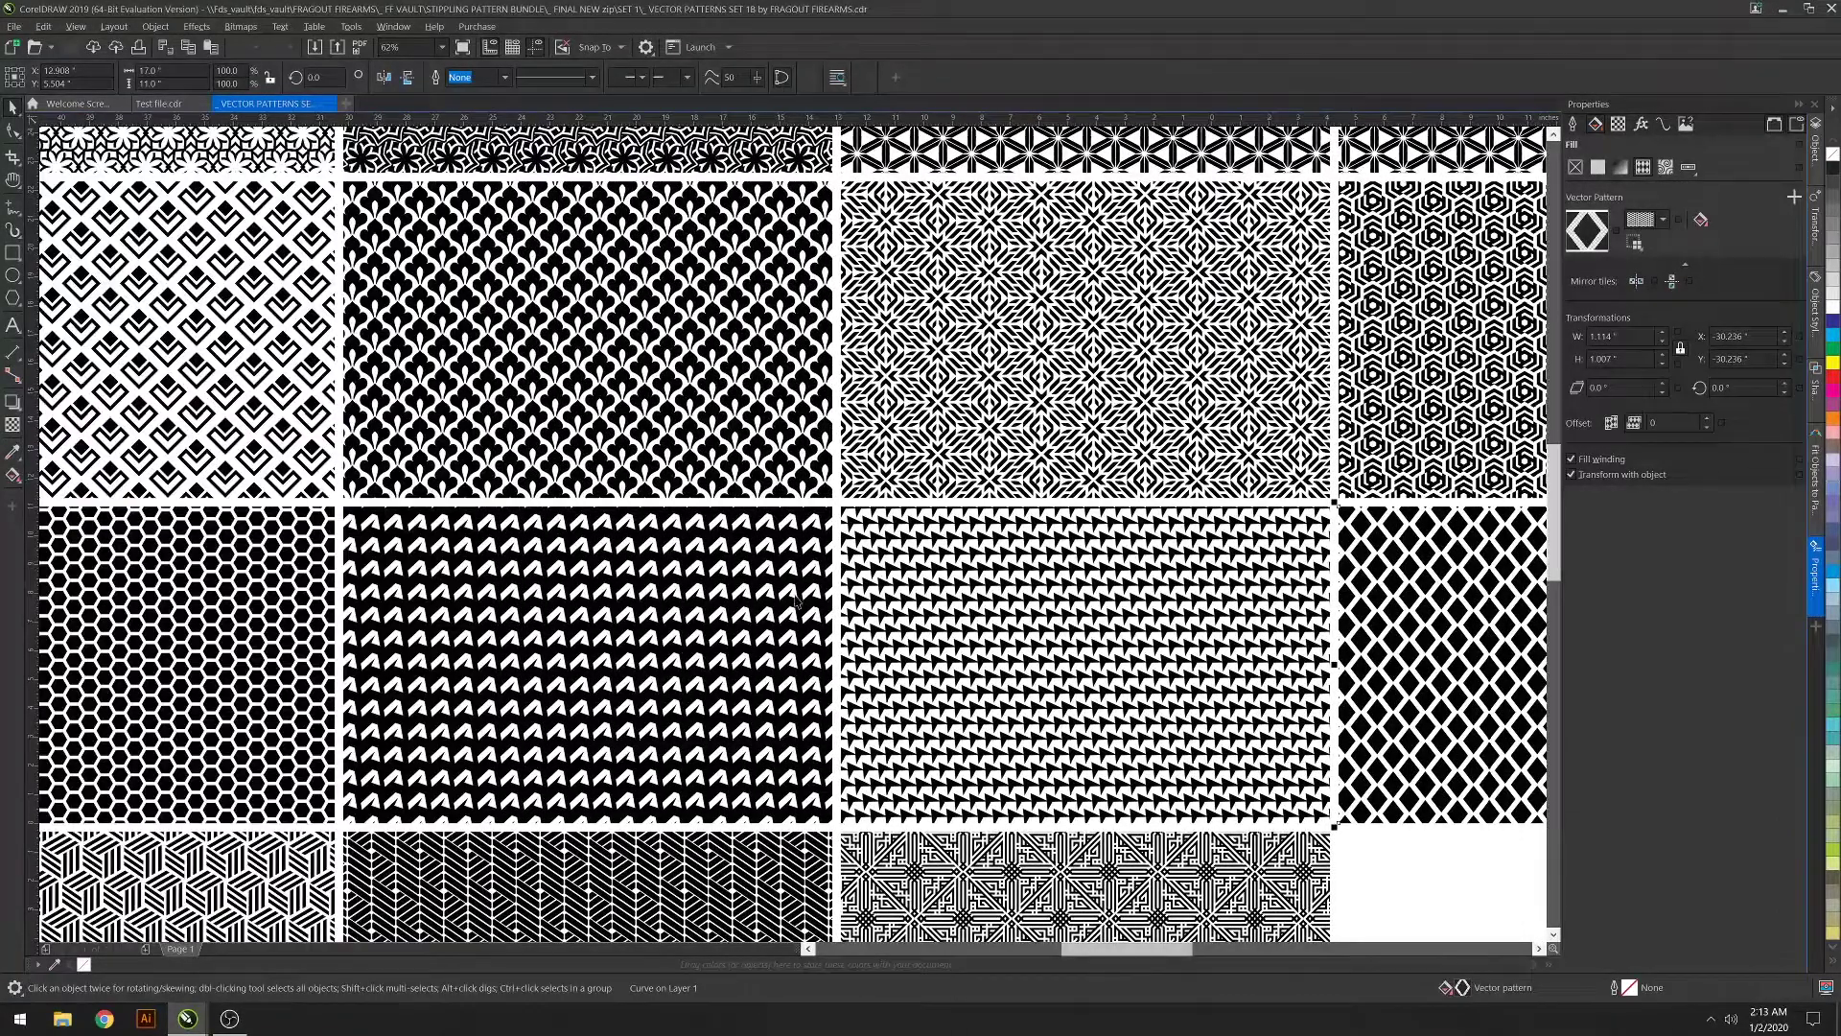
pyautogui.scroll(-2, 962, 622)
pyautogui.scroll(-2, 1045, 388)
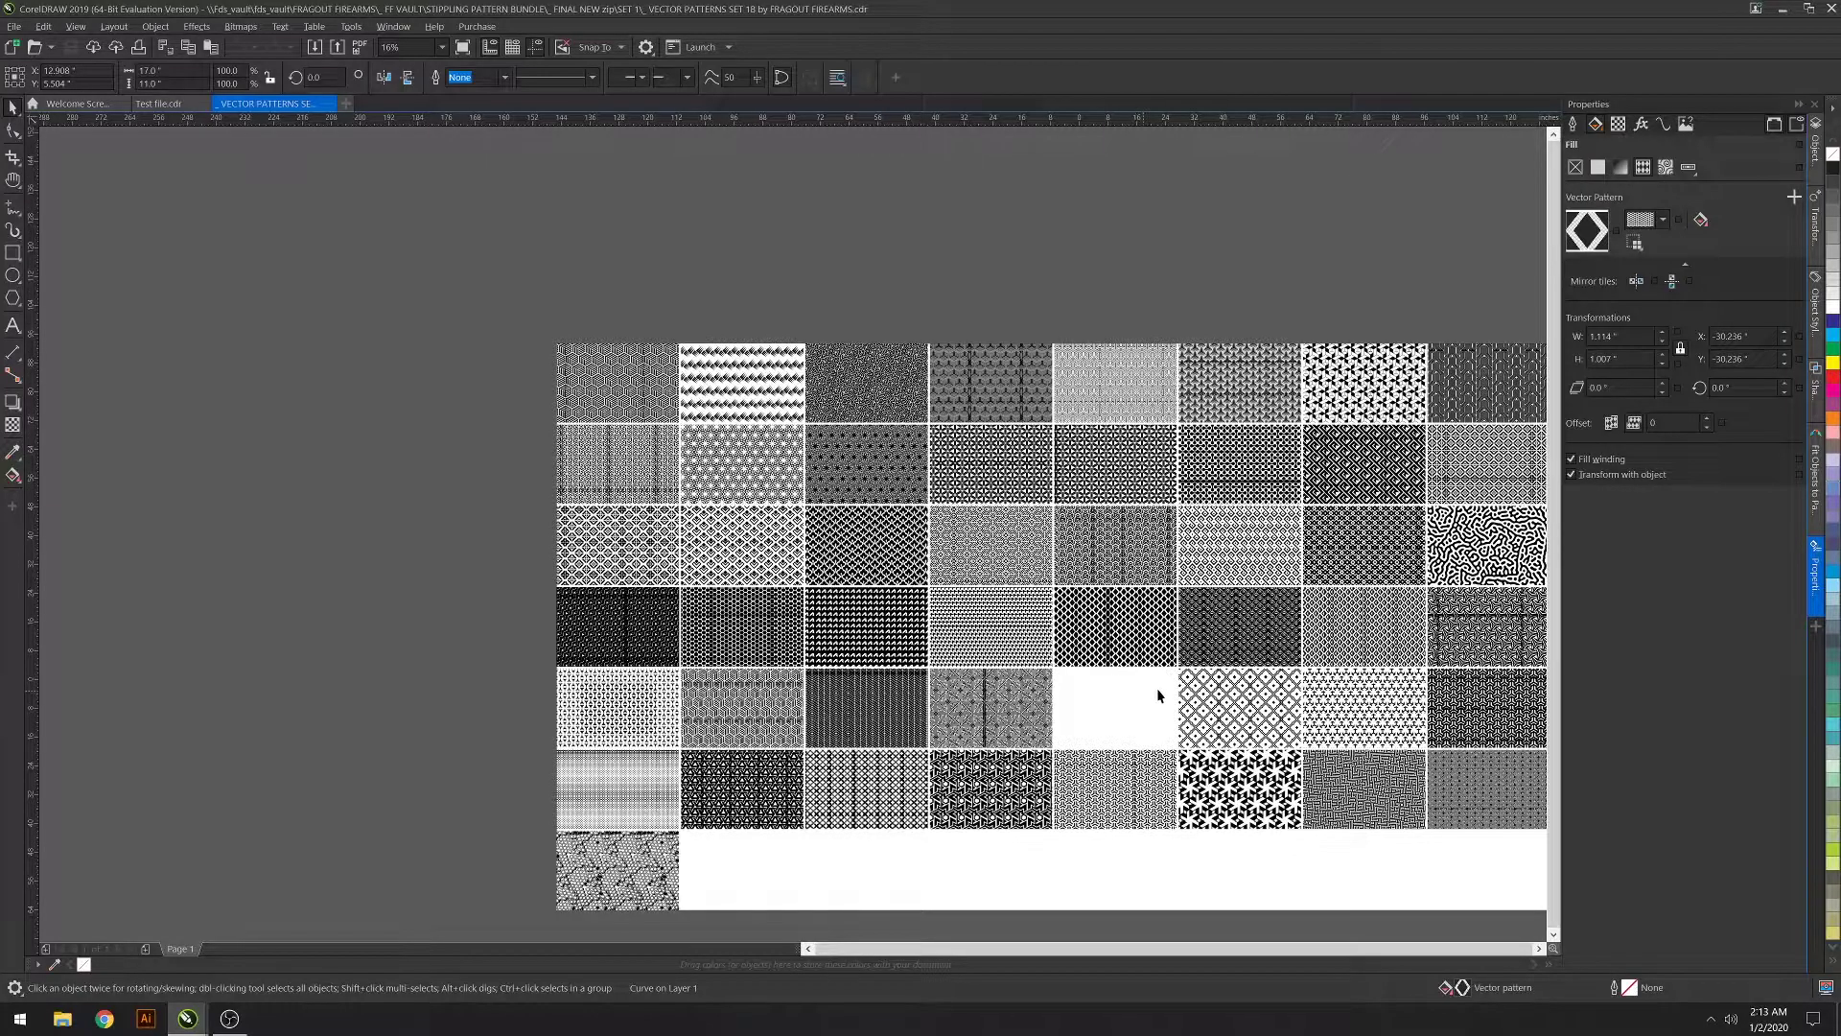
pyautogui.scroll(-1, 1156, 687)
pyautogui.scroll(3, 1154, 685)
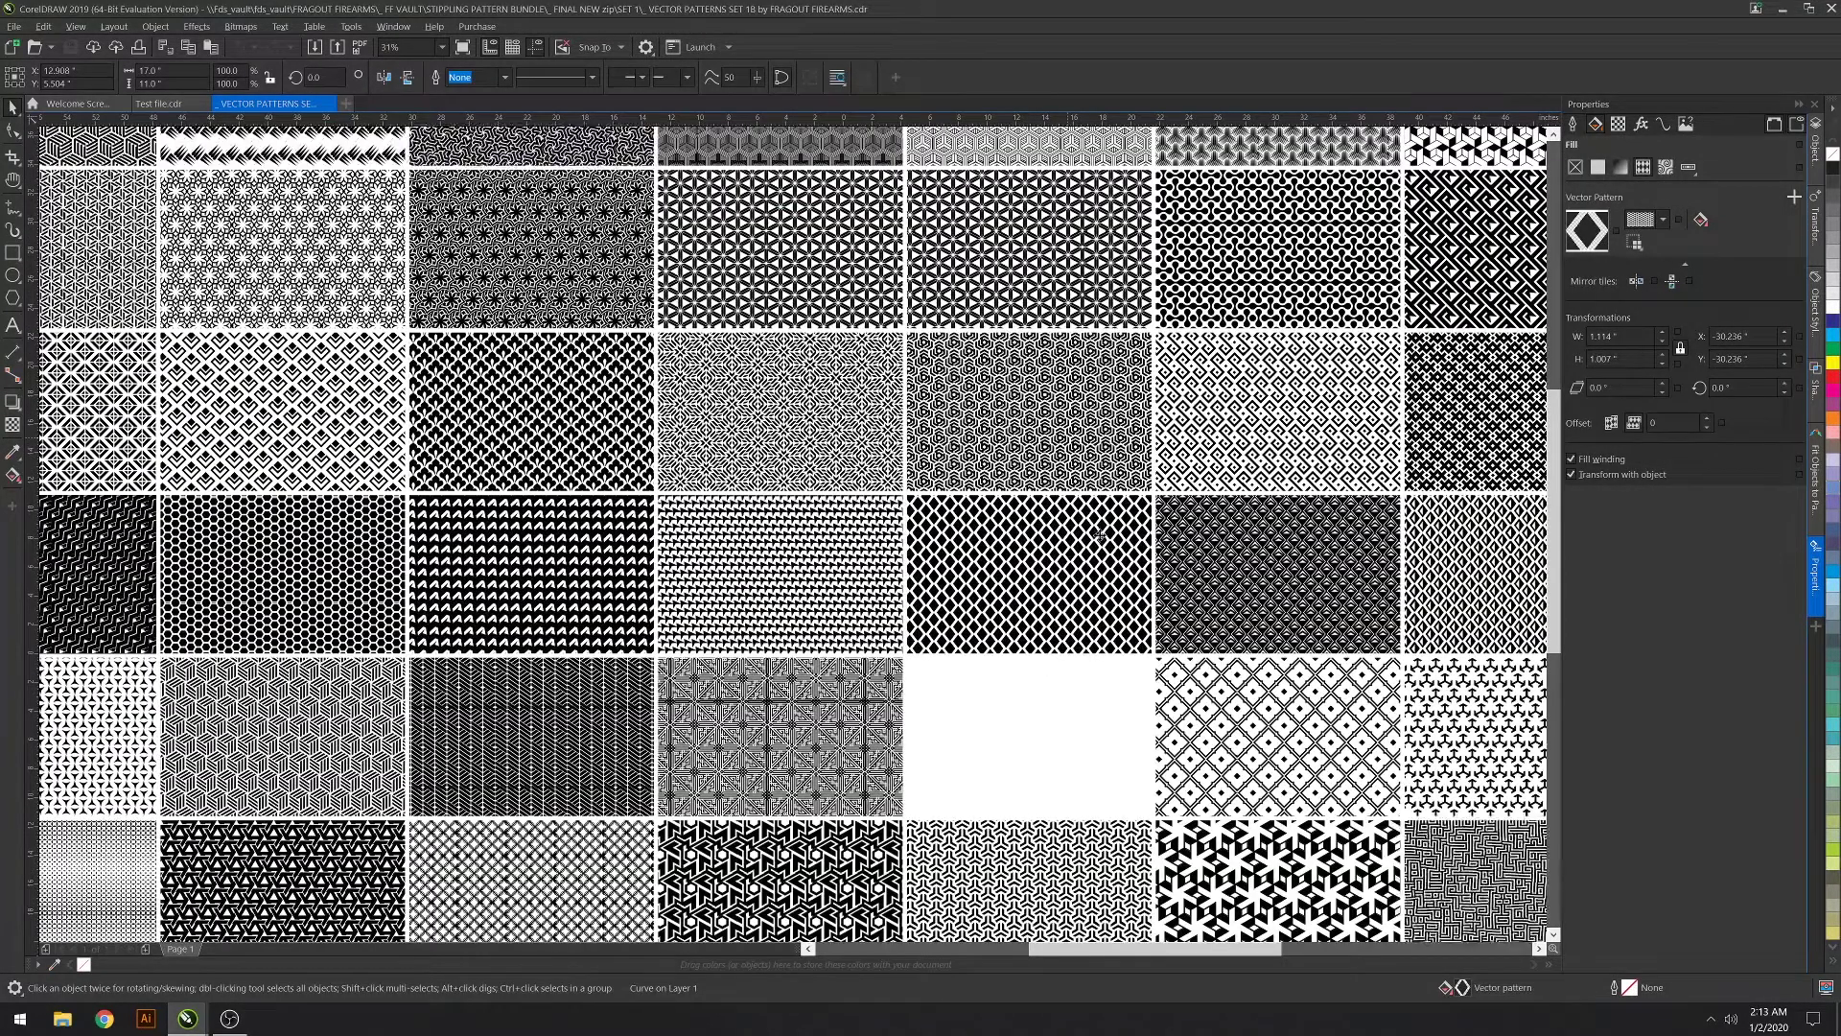
pyautogui.click(1099, 534)
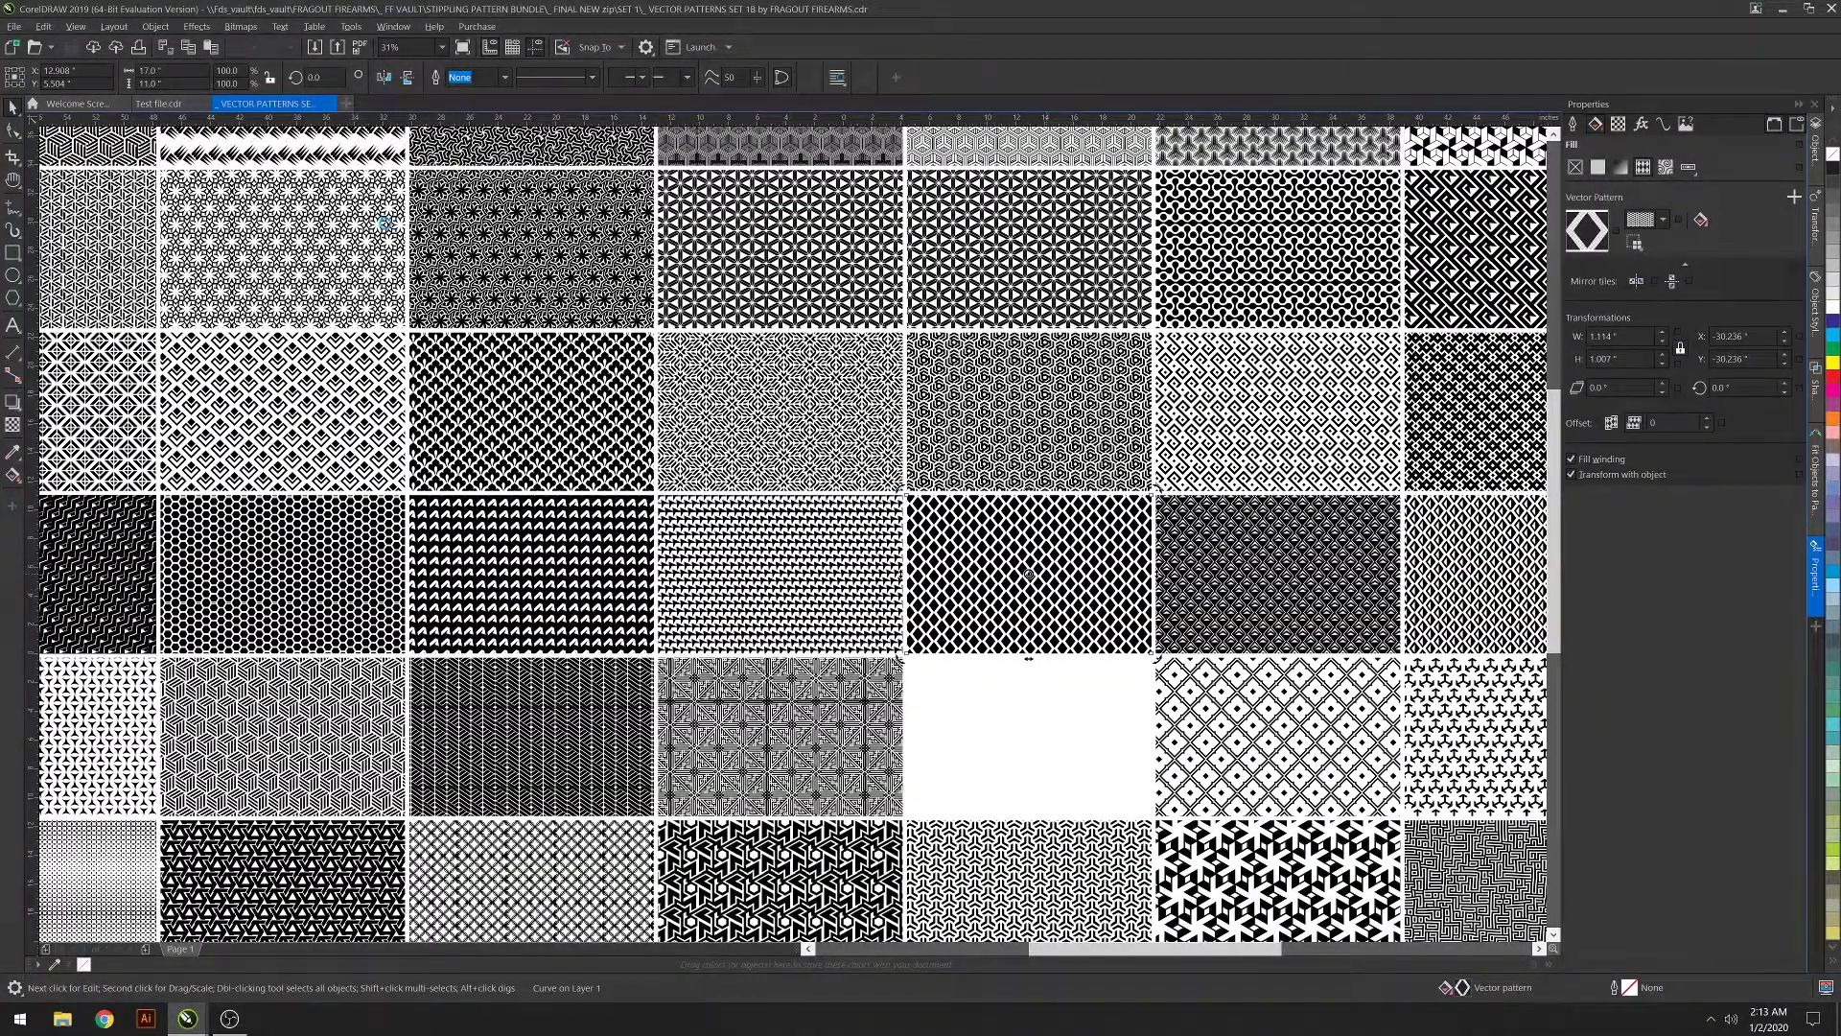
pyautogui.click(14, 26)
pyautogui.click(34, 46)
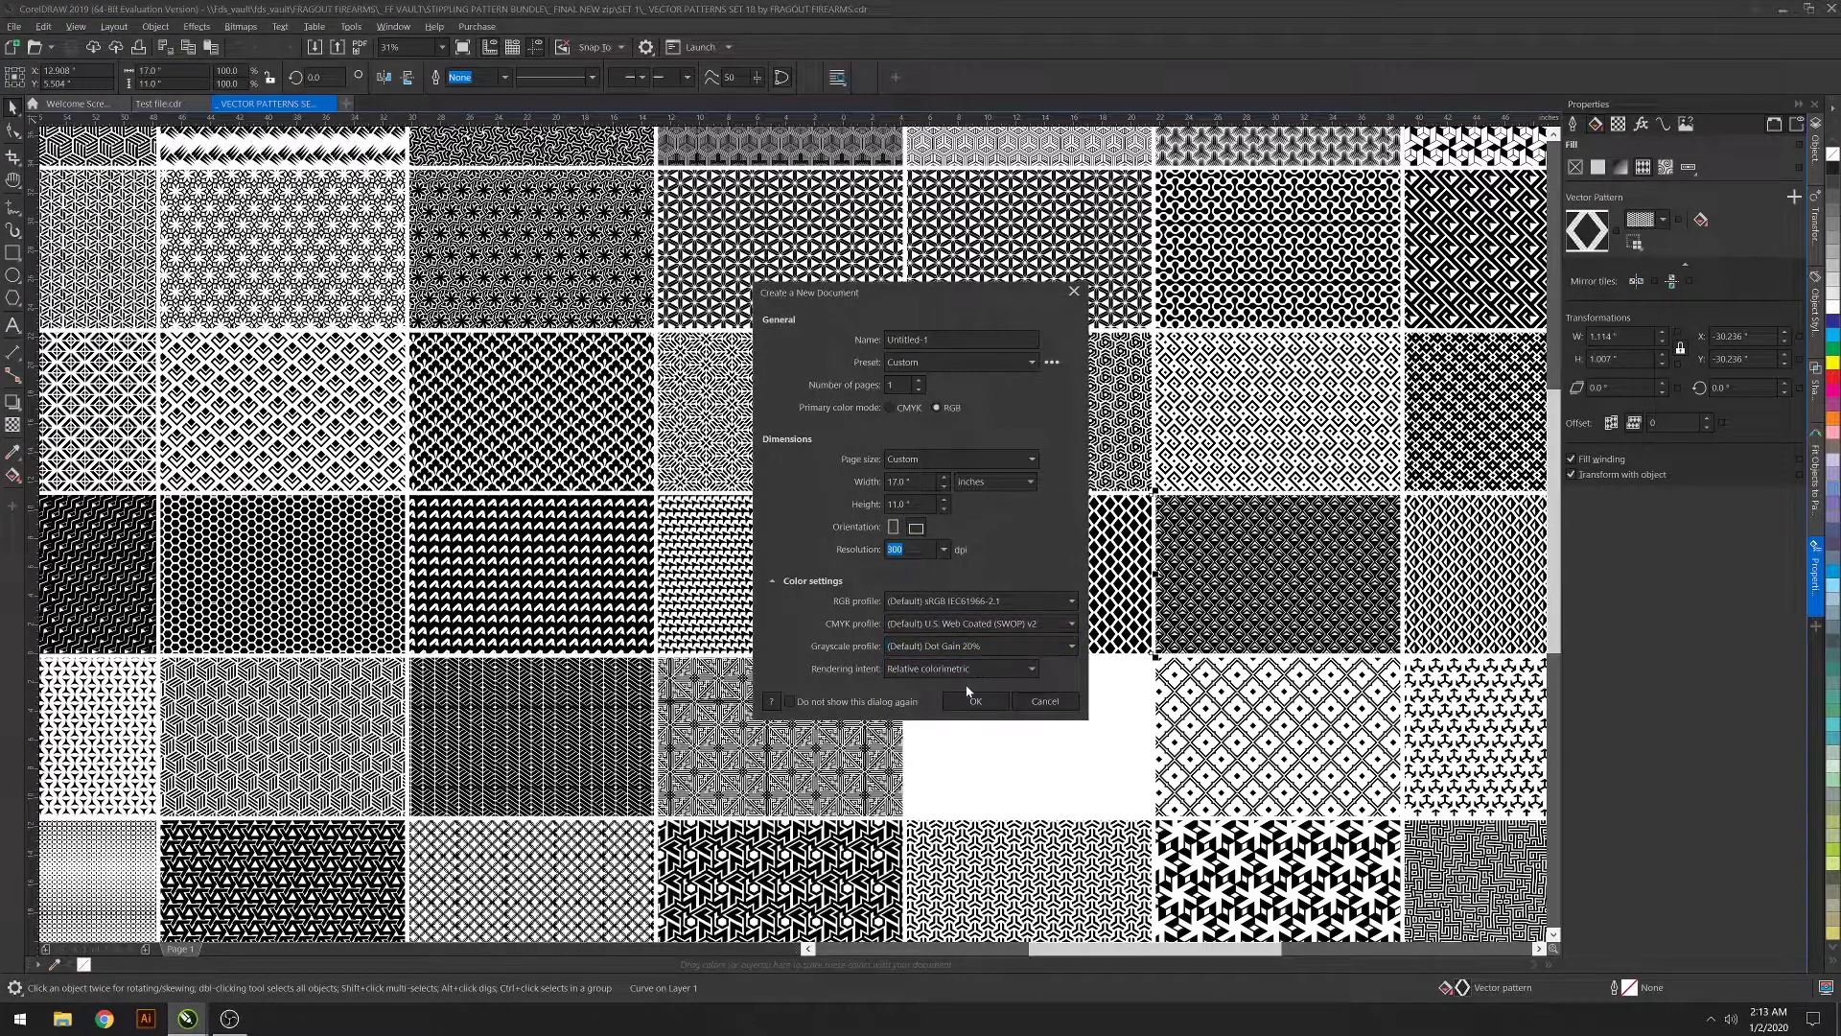
# Create the 17 × 11 inch page, paste the diamond lattice over it, and close SET 1B
pyautogui.click(978, 700)
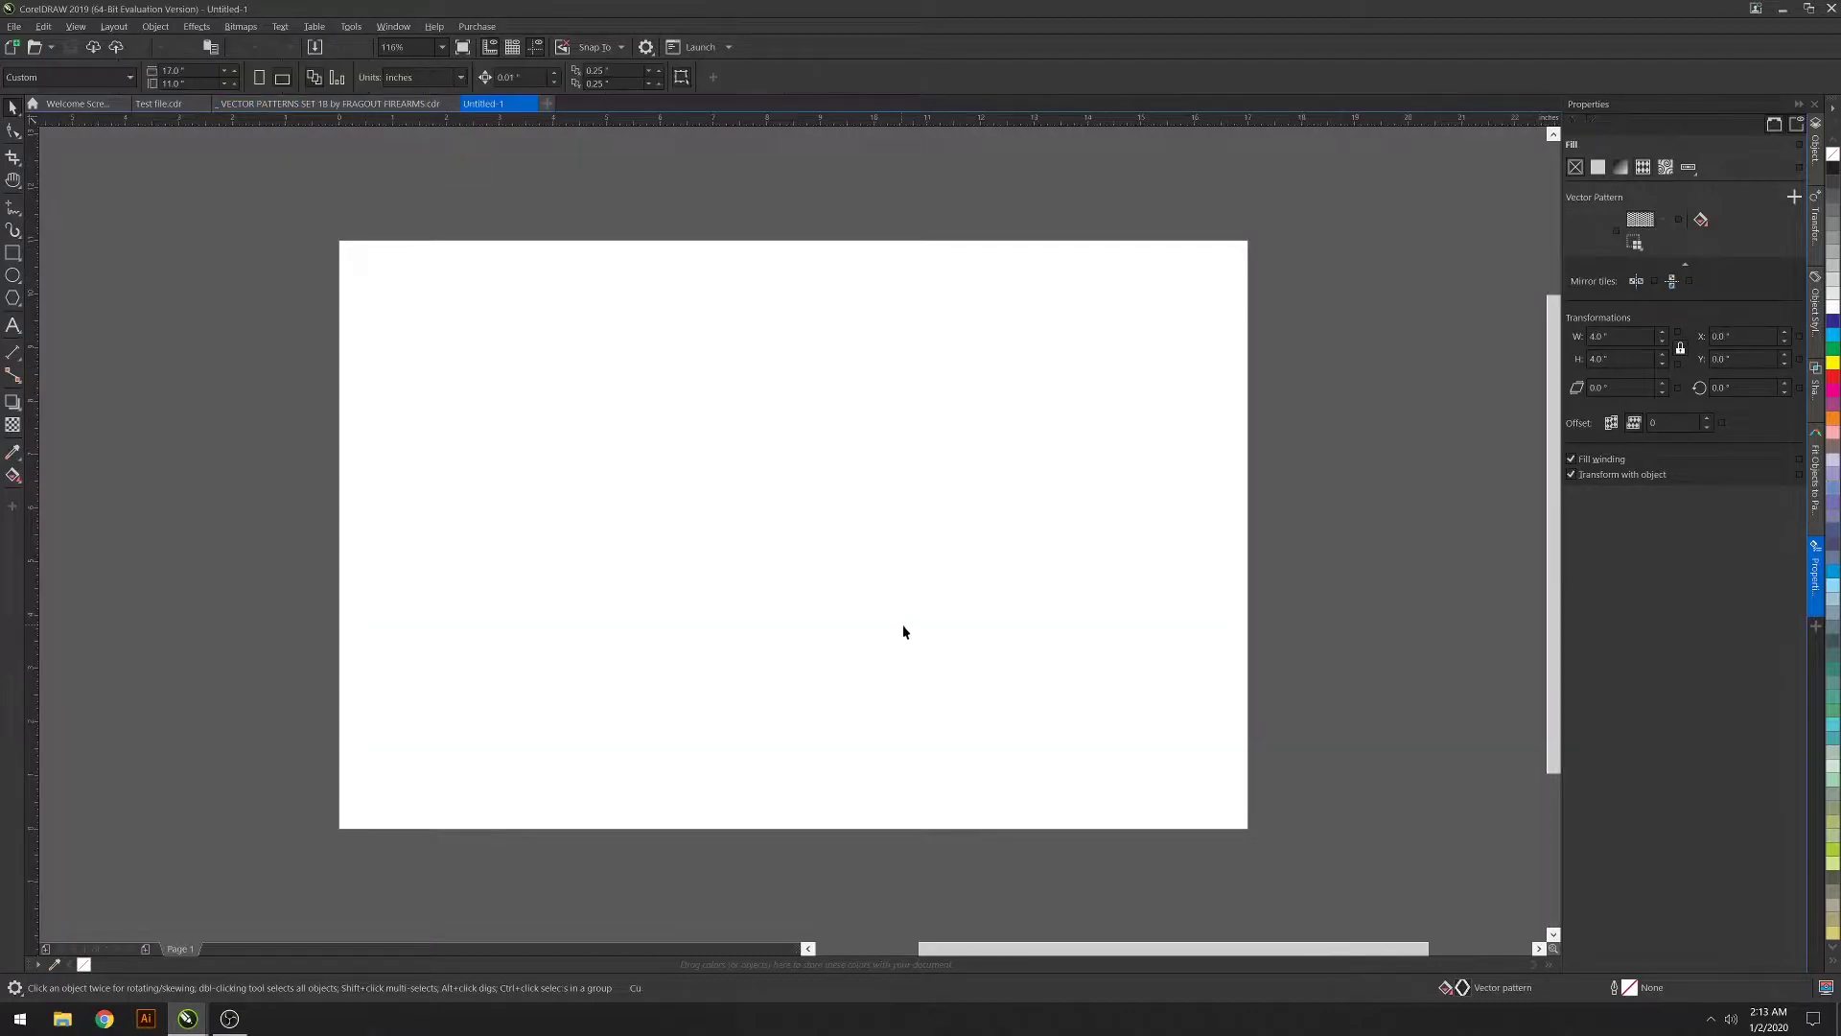
pyautogui.hotkey('ctrl', 'v')
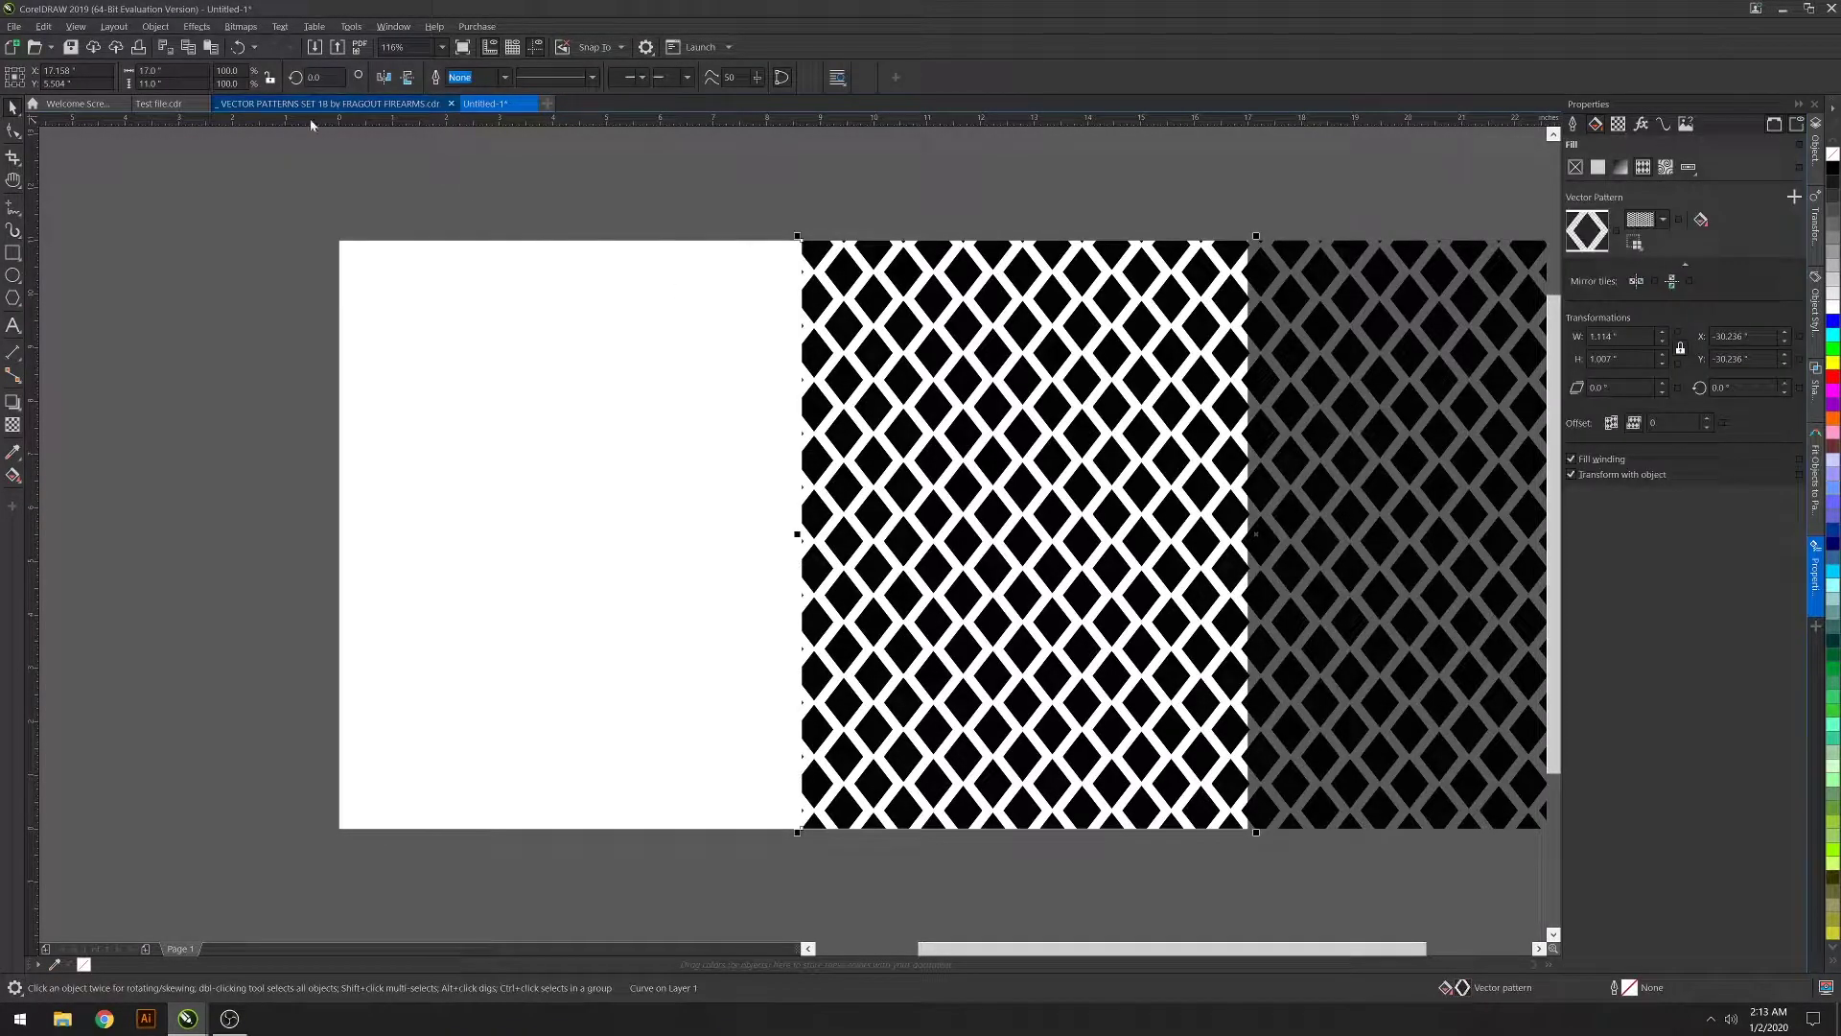
pyautogui.moveTo(1007, 326); pyautogui.dragTo(571, 311)
pyautogui.click(584, 220)
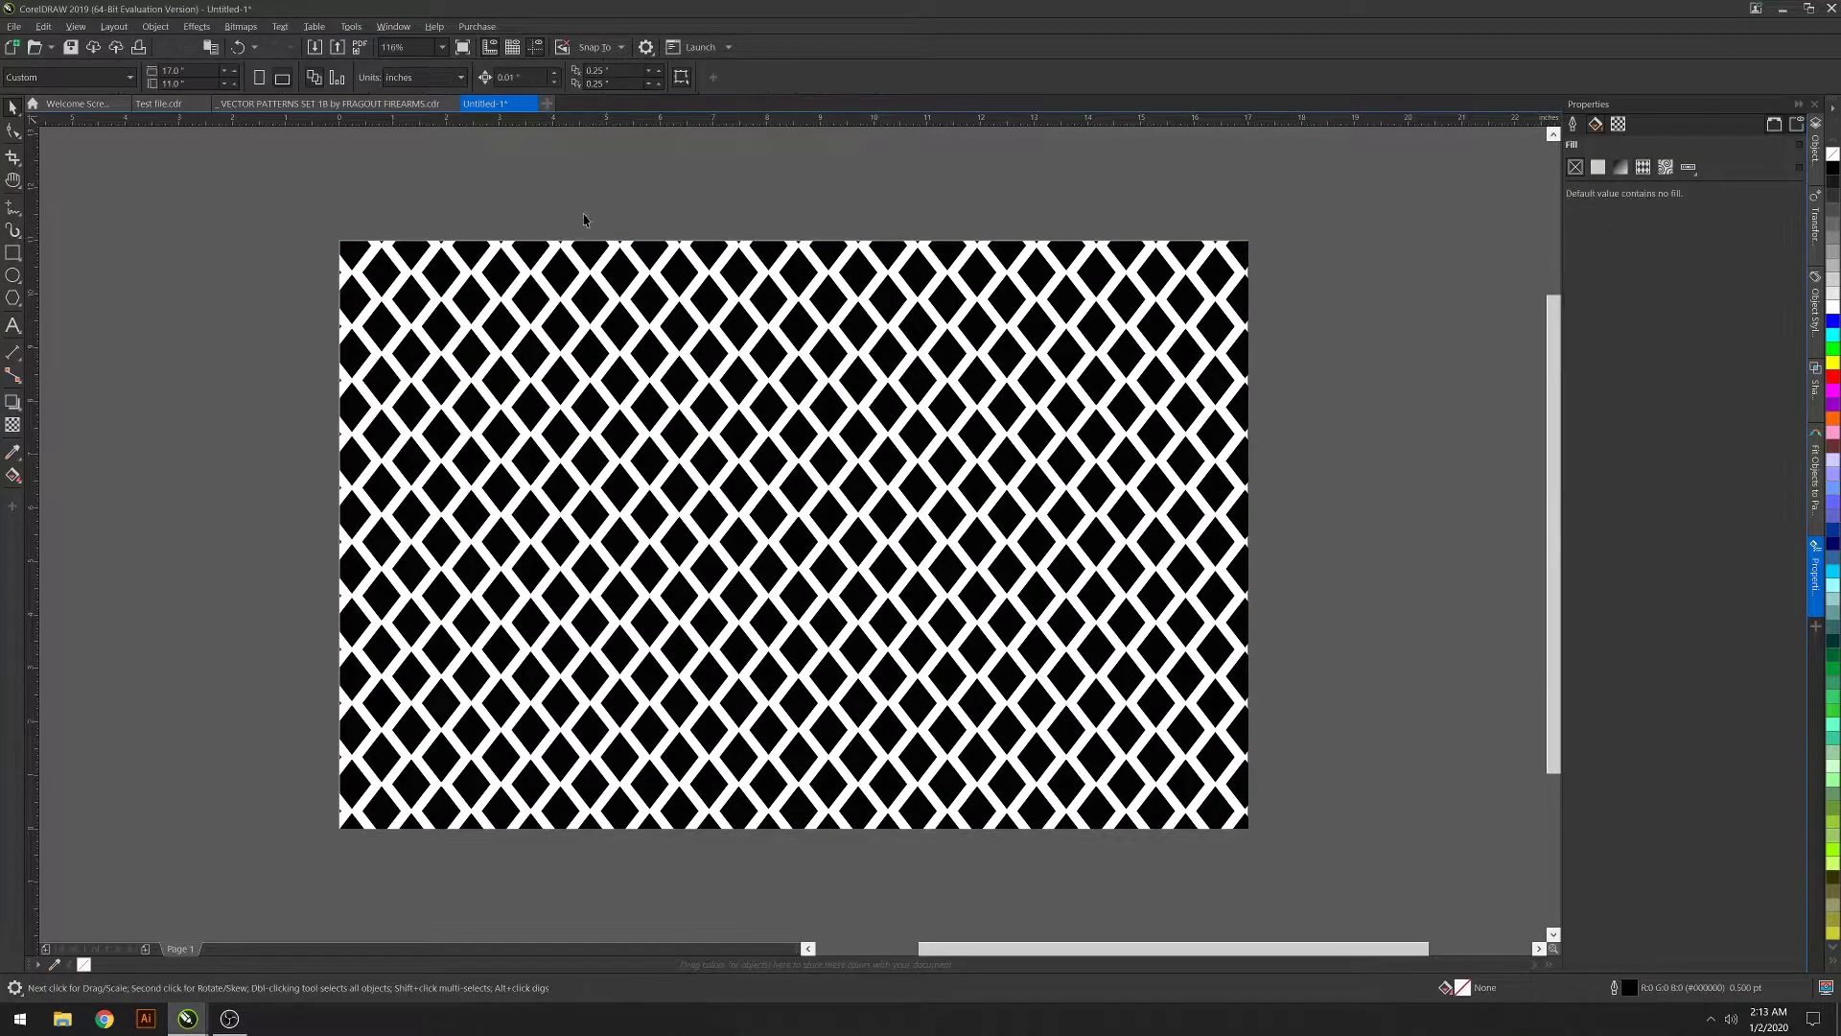
pyautogui.click(296, 106)
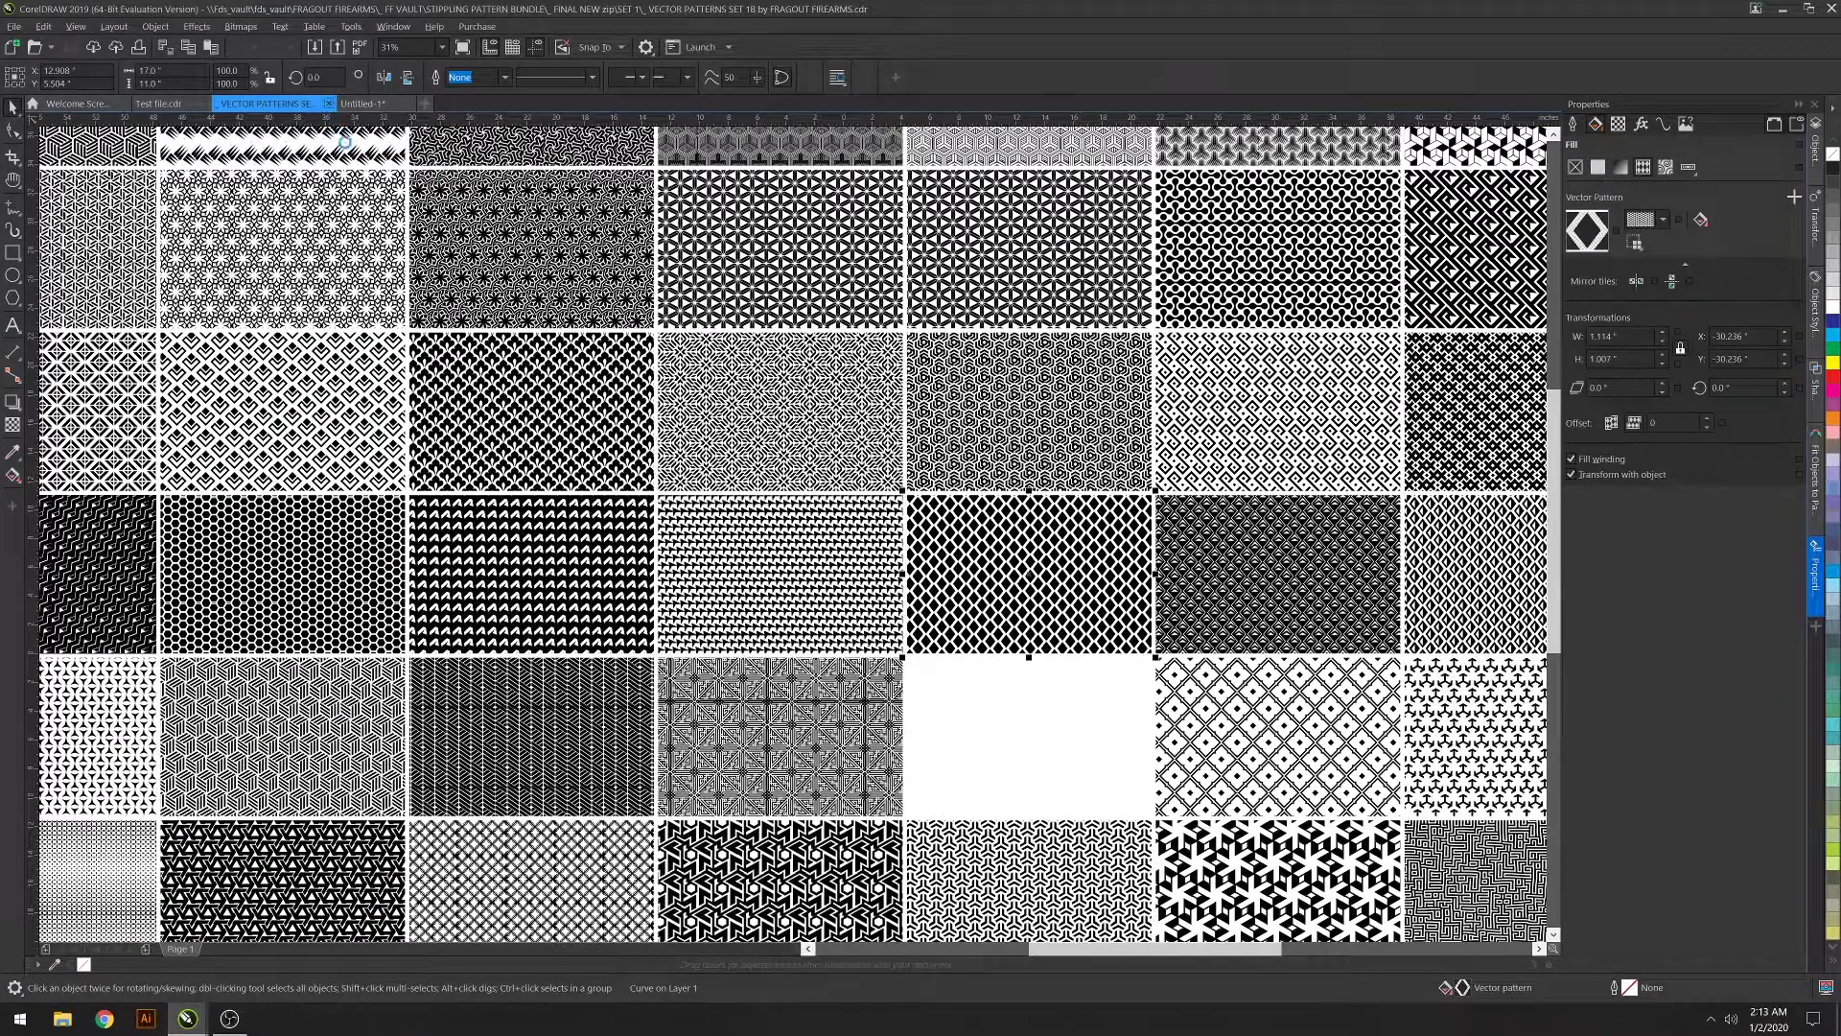
pyautogui.click(328, 103)
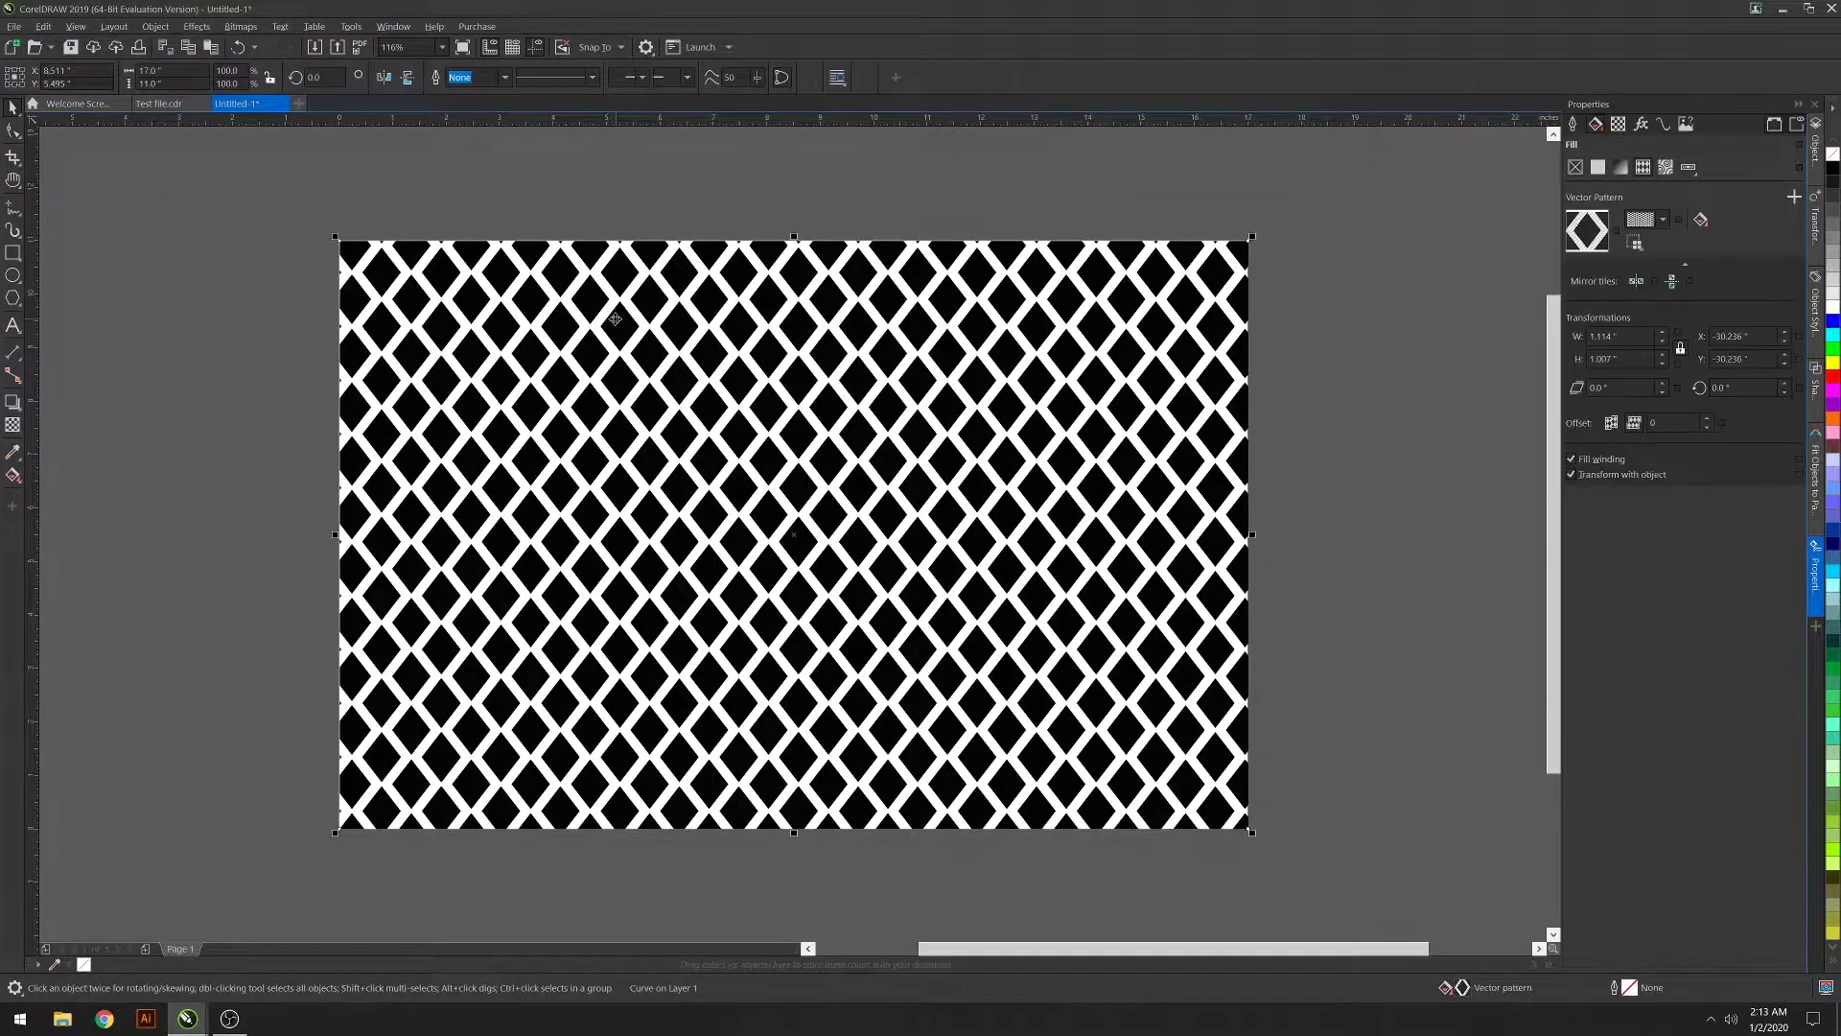
# Start a Save As of the drawing with the AI - Adobe Illustrator format
pyautogui.click(14, 26)
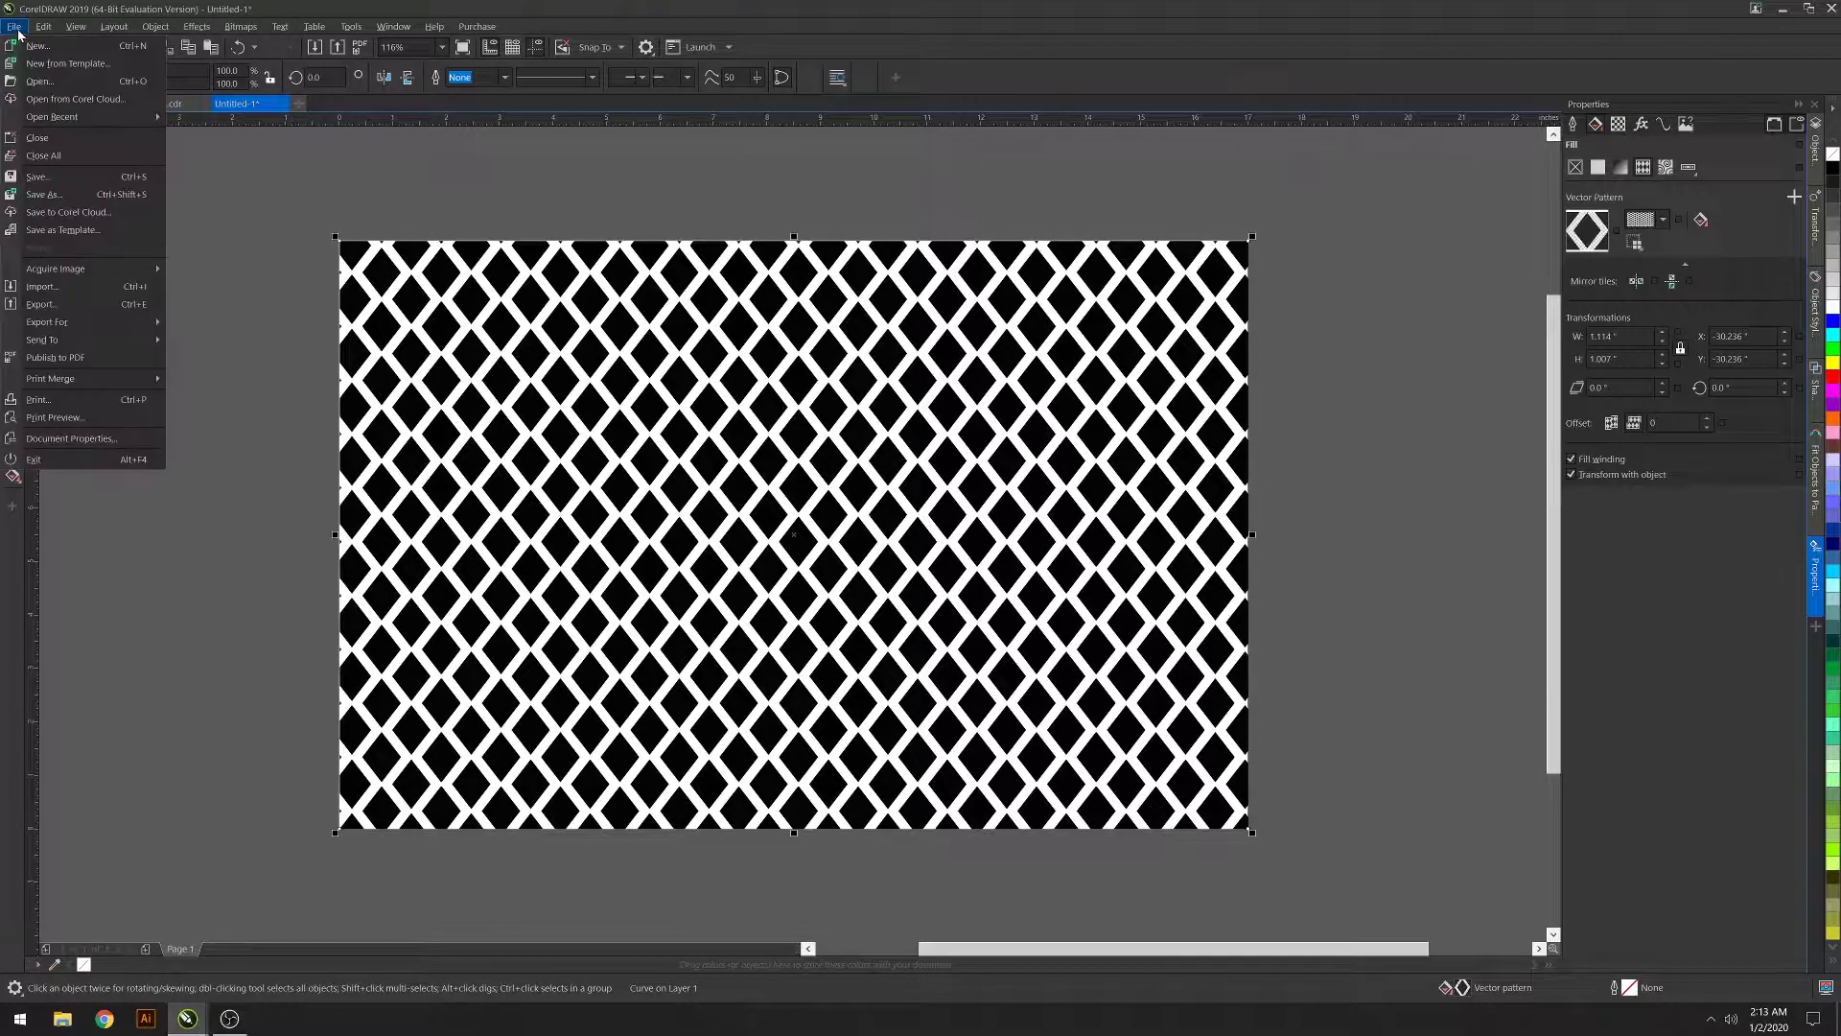
pyautogui.click(93, 197)
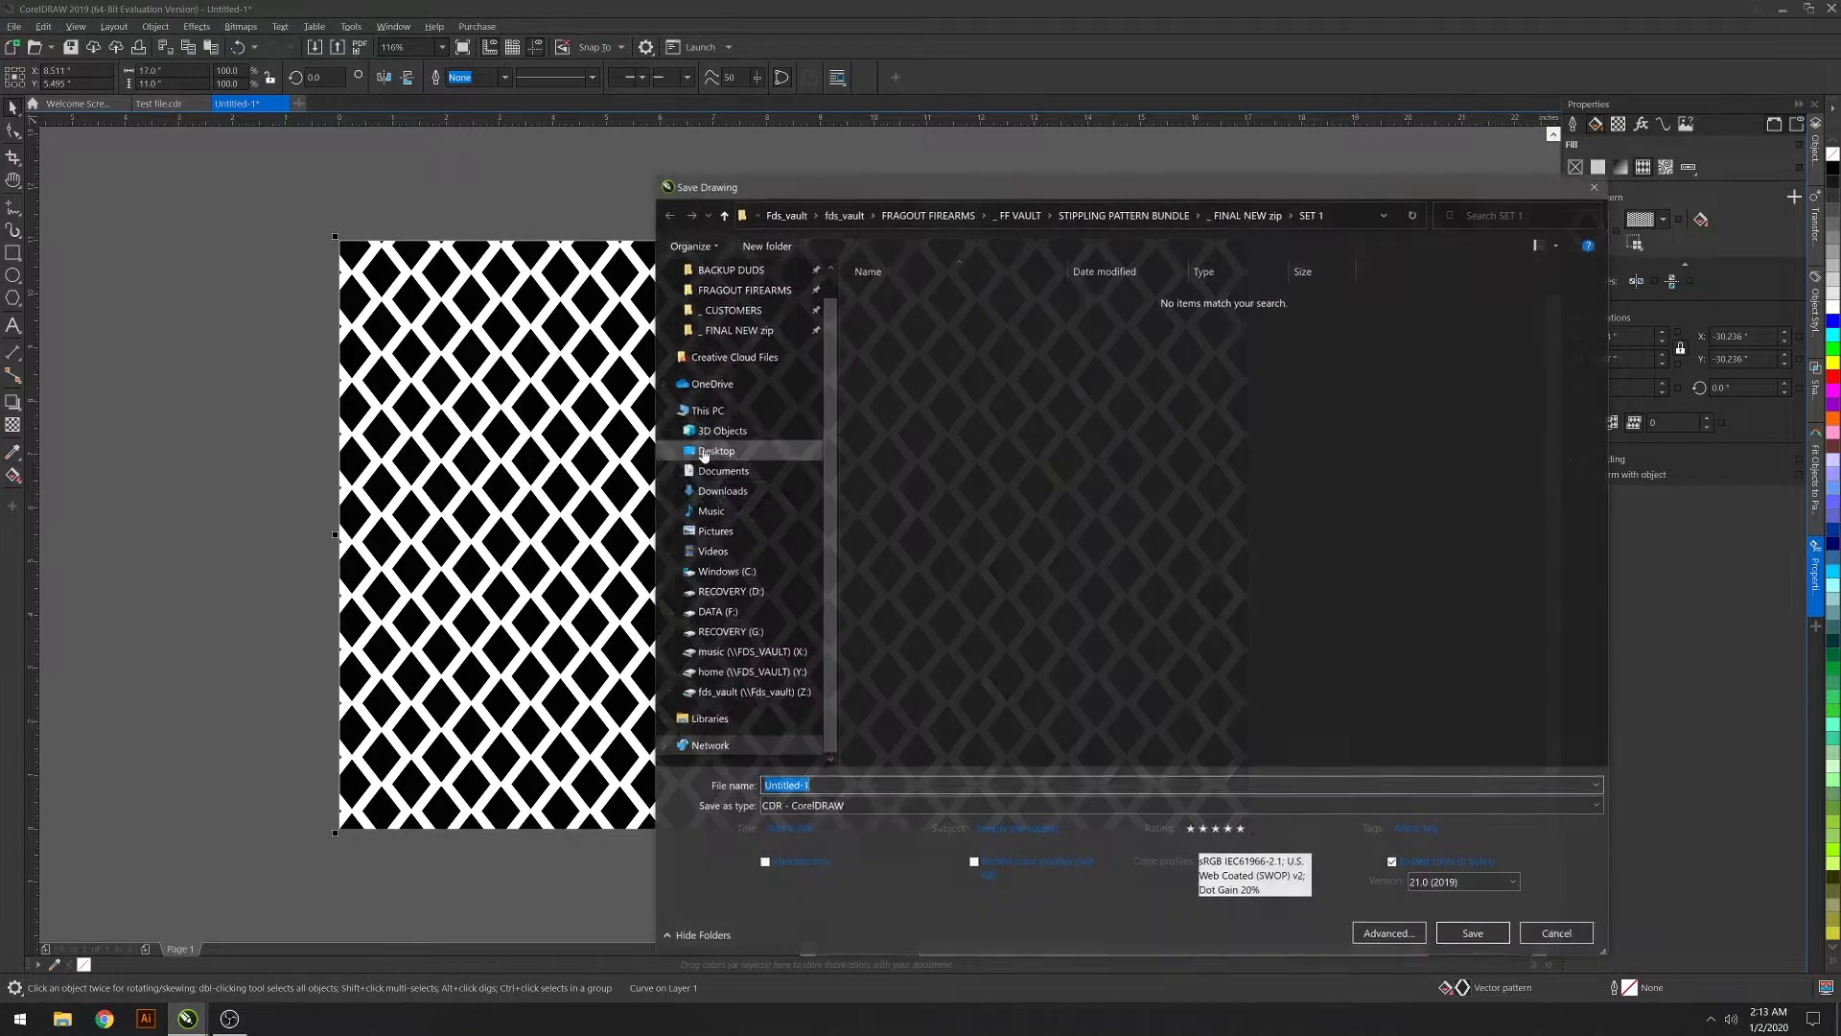
pyautogui.click(879, 811)
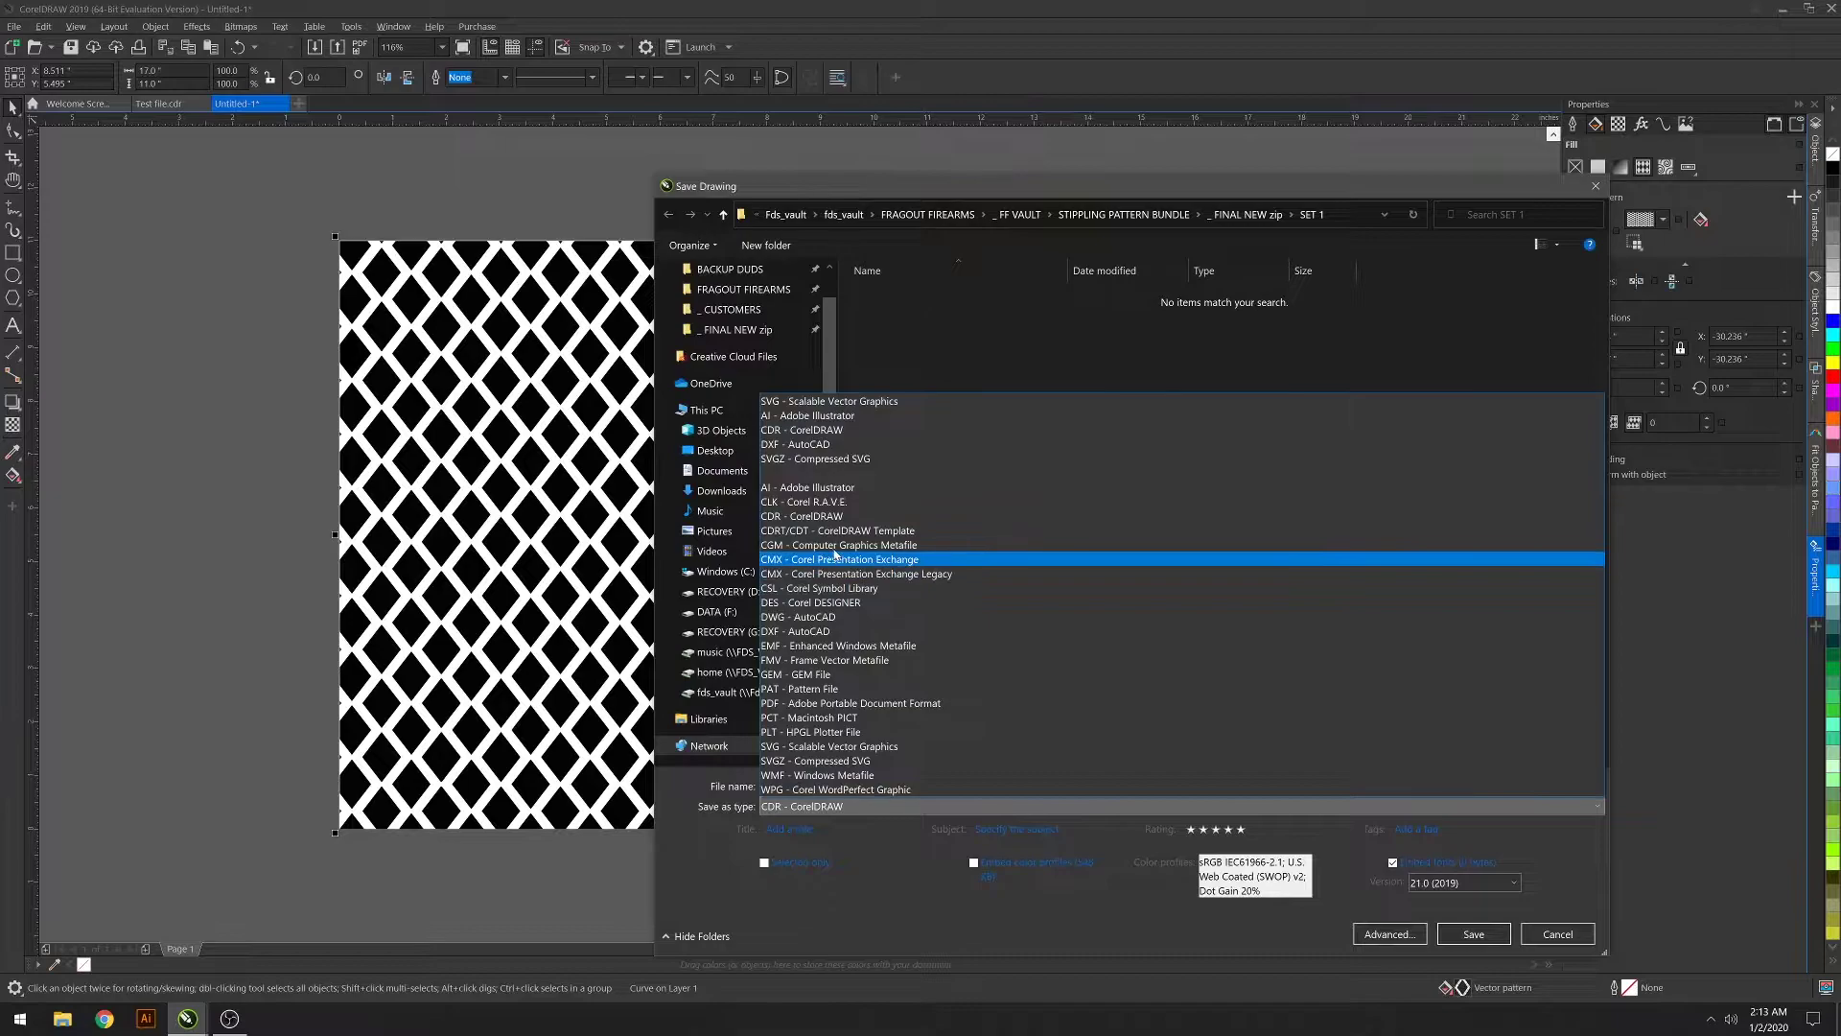
pyautogui.click(808, 417)
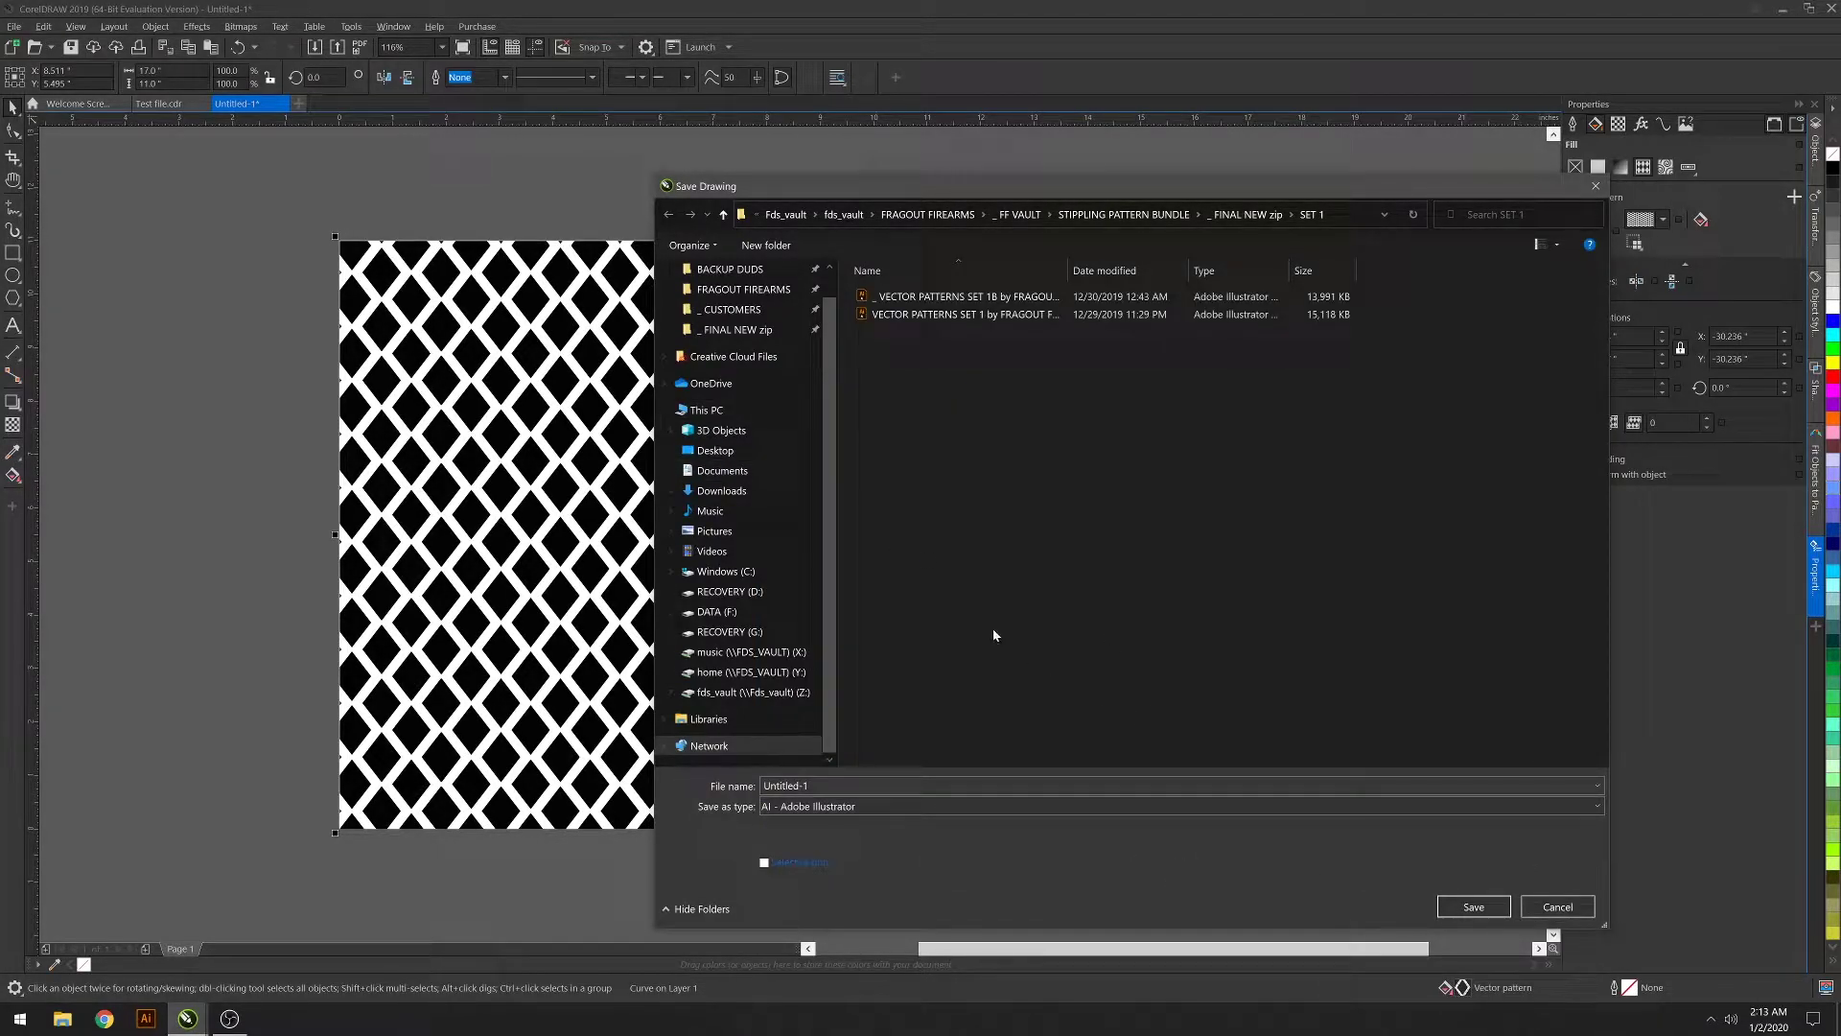
# Browse to the _TEMPLATES_ > COREL TUTORIAL > TEST FILE > New folder
pyautogui.click(730, 269)
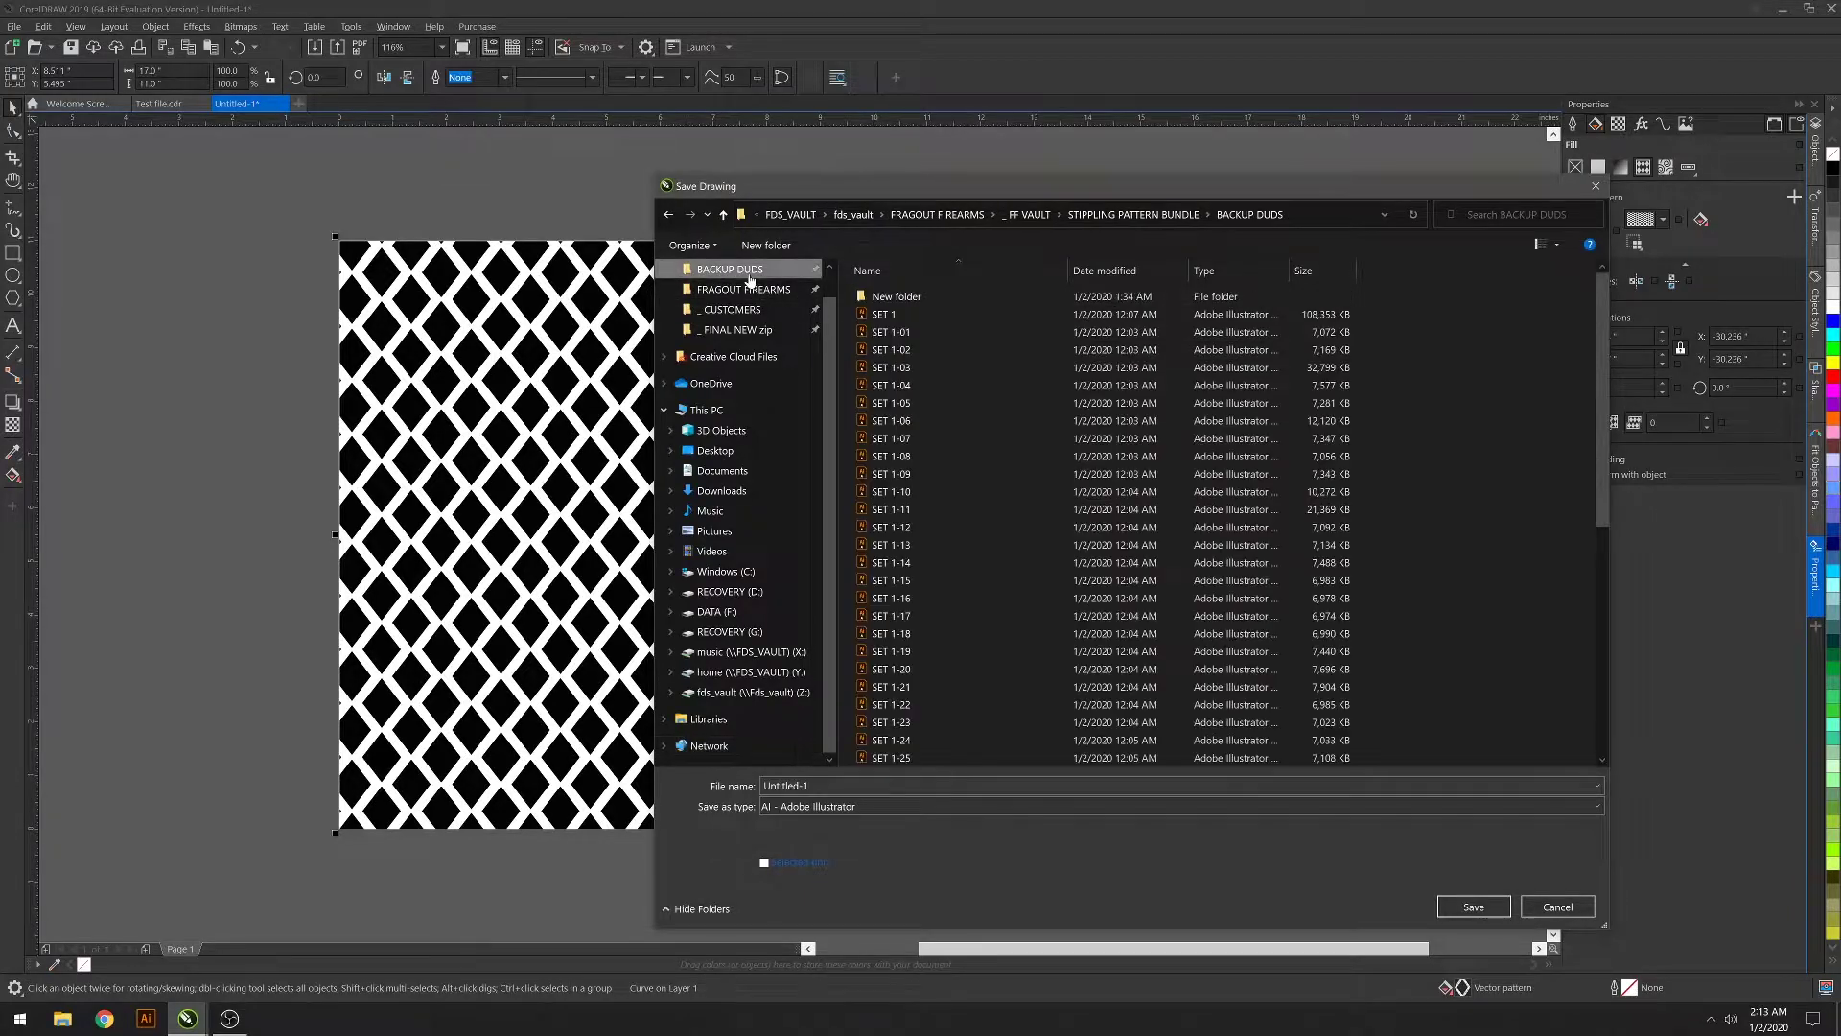
pyautogui.click(753, 323)
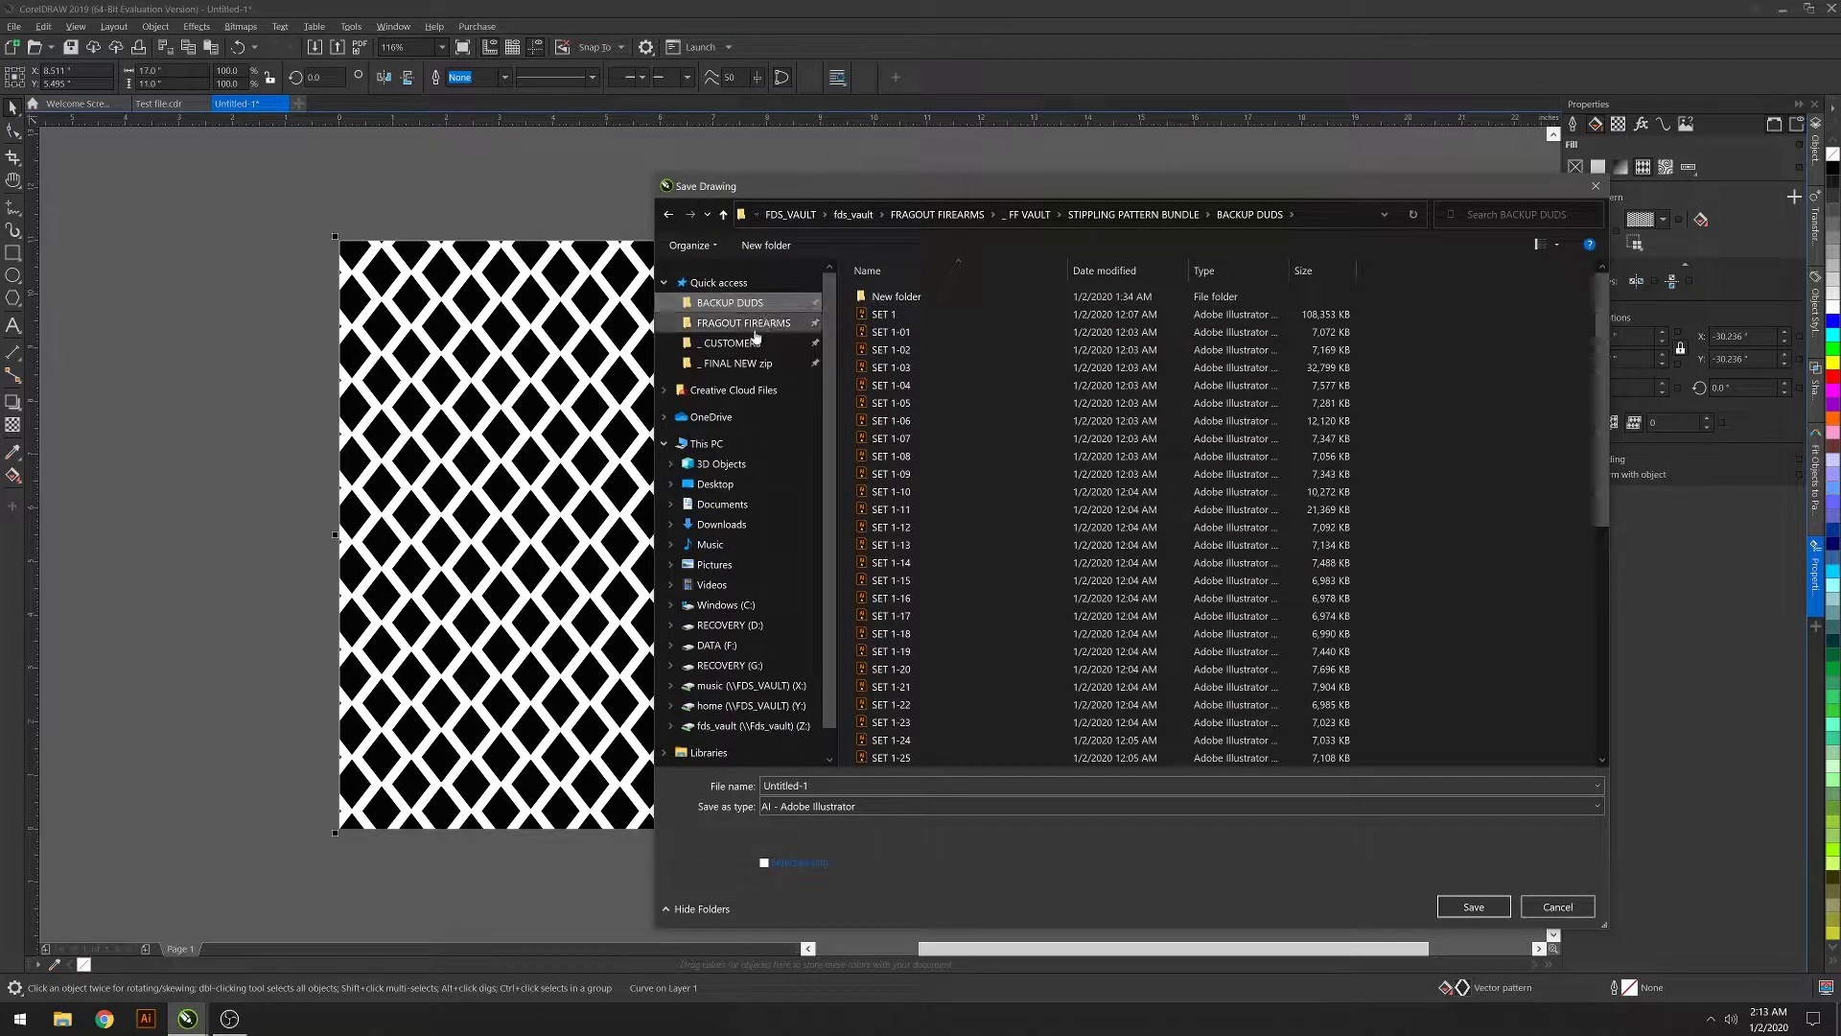
pyautogui.doubleClick(966, 319)
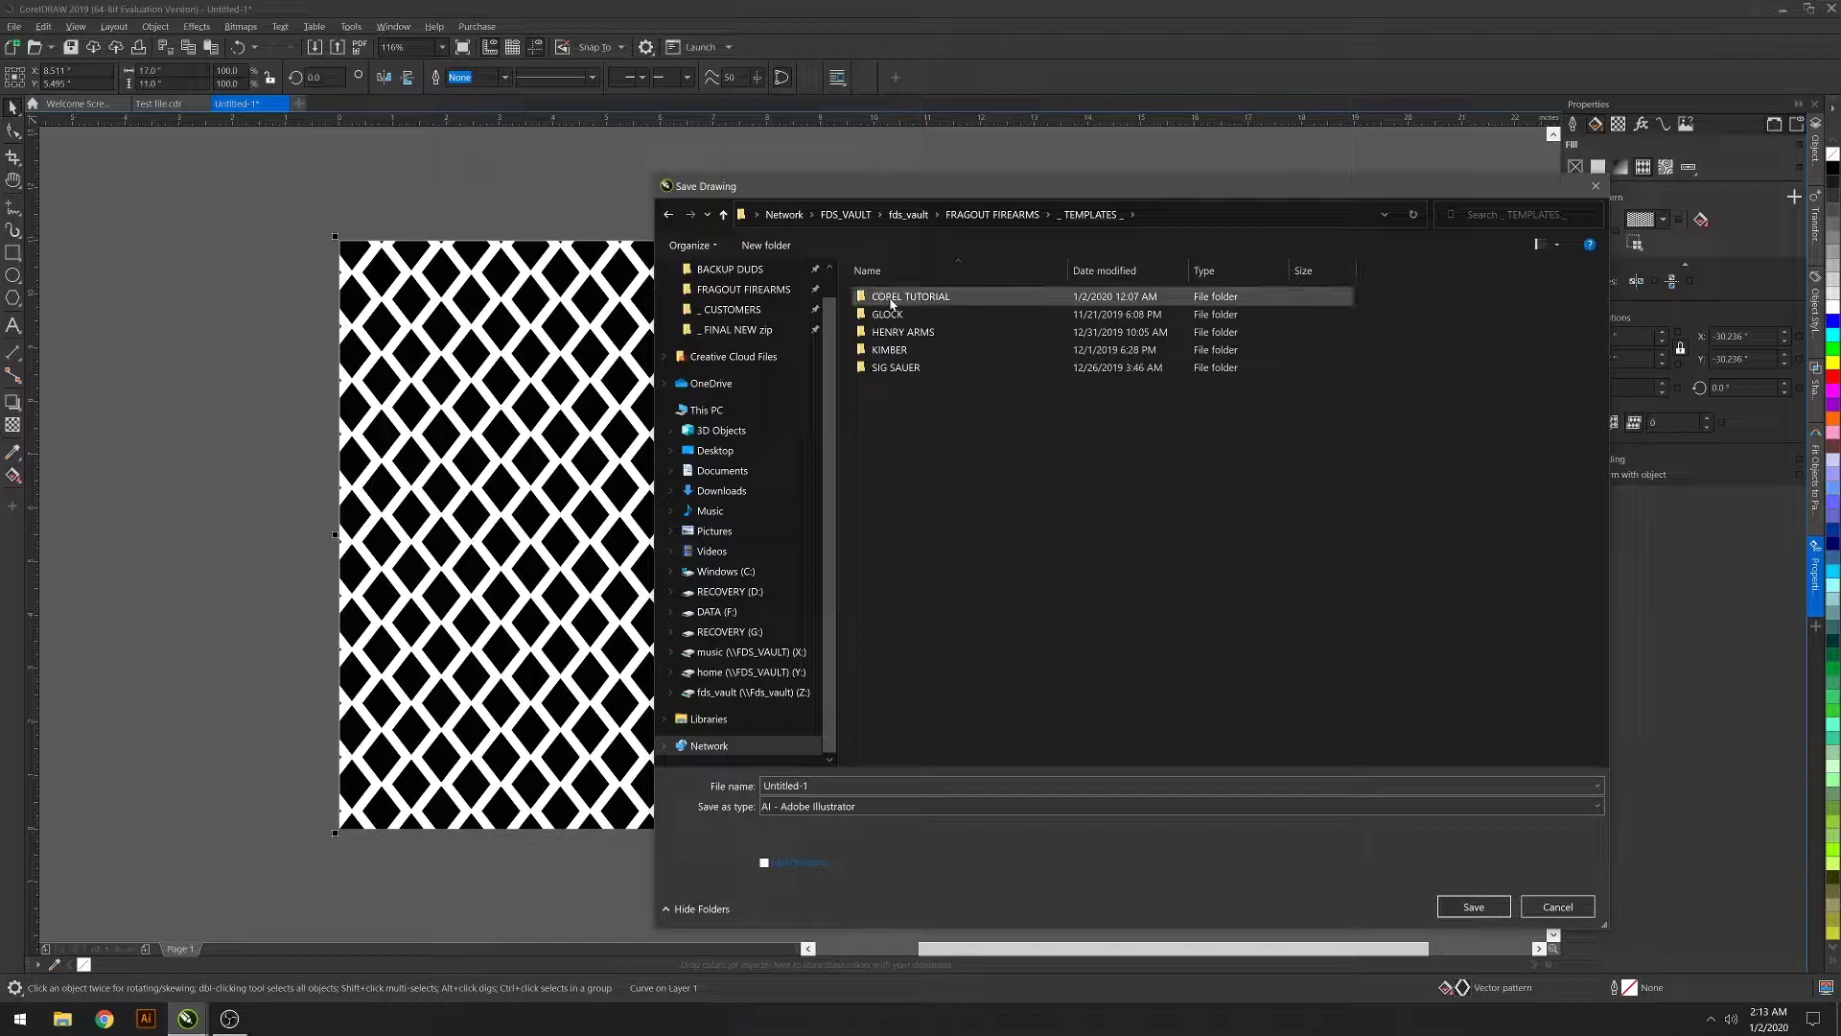
pyautogui.doubleClick(897, 297)
pyautogui.doubleClick(908, 299)
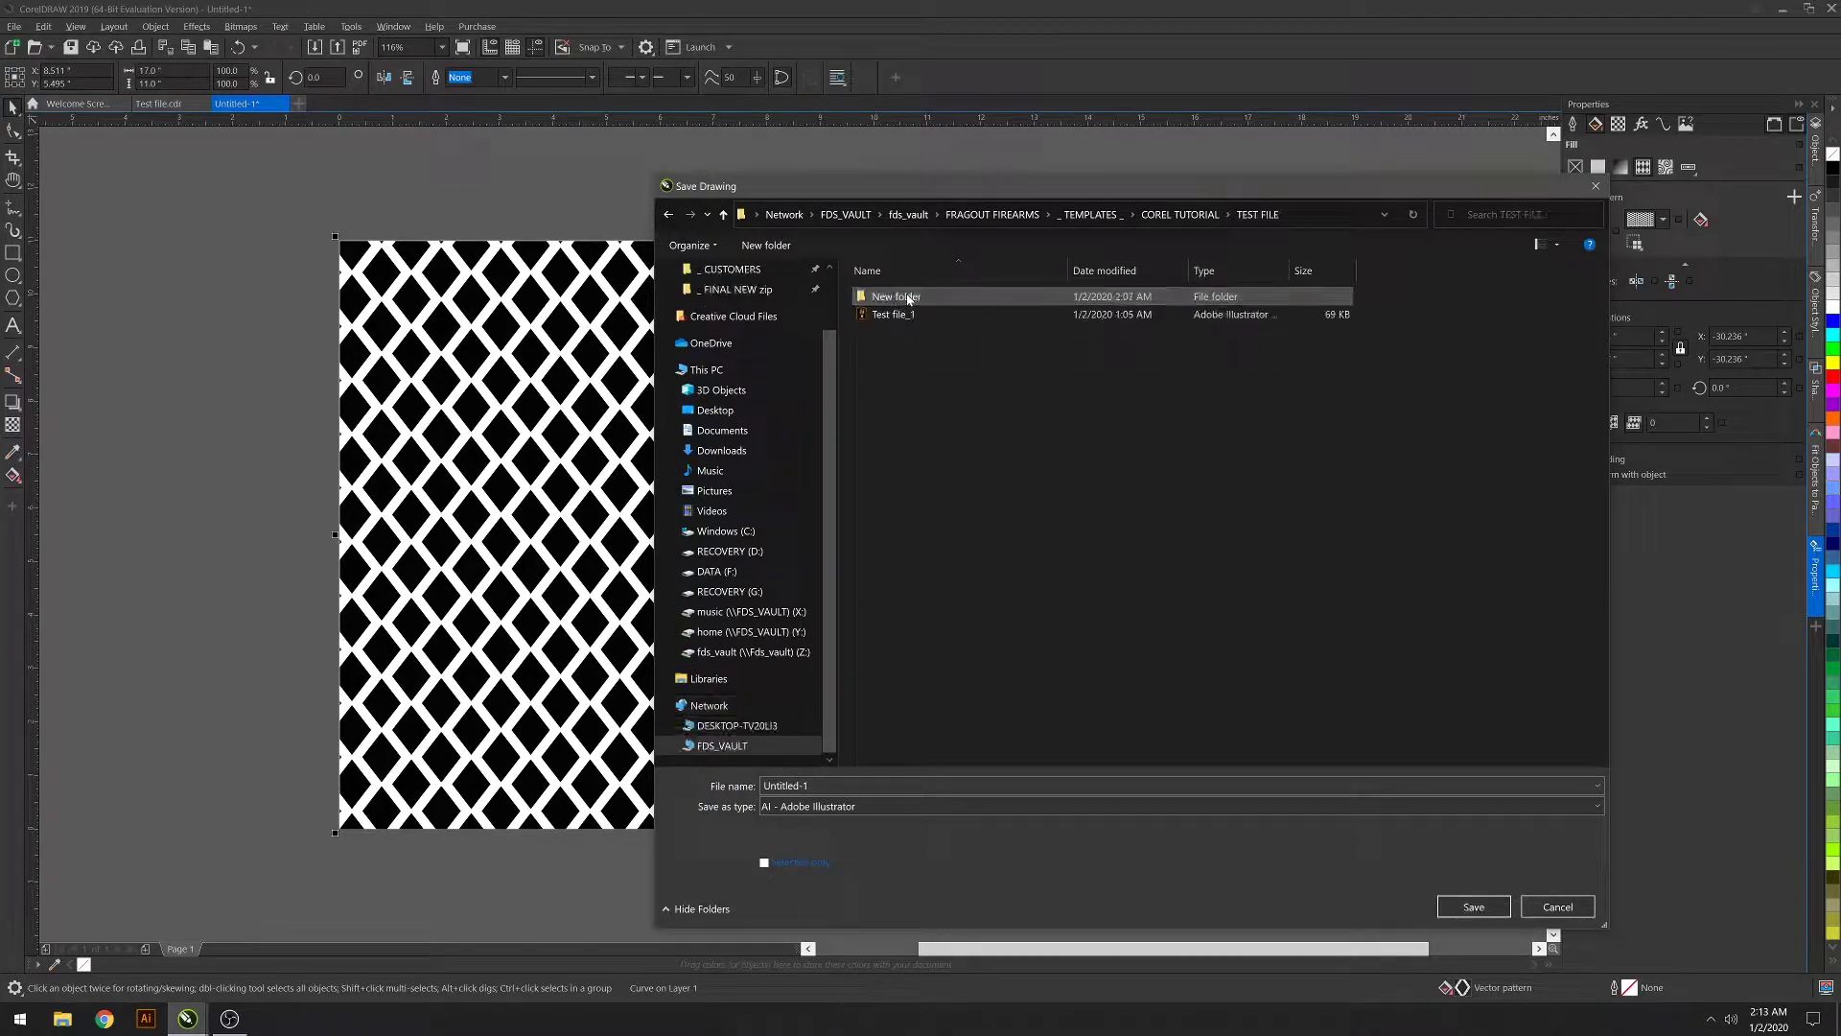
pyautogui.doubleClick(906, 298)
# Name the file 'test 1', save it, and accept the Illustrator export options
pyautogui.click(796, 786)
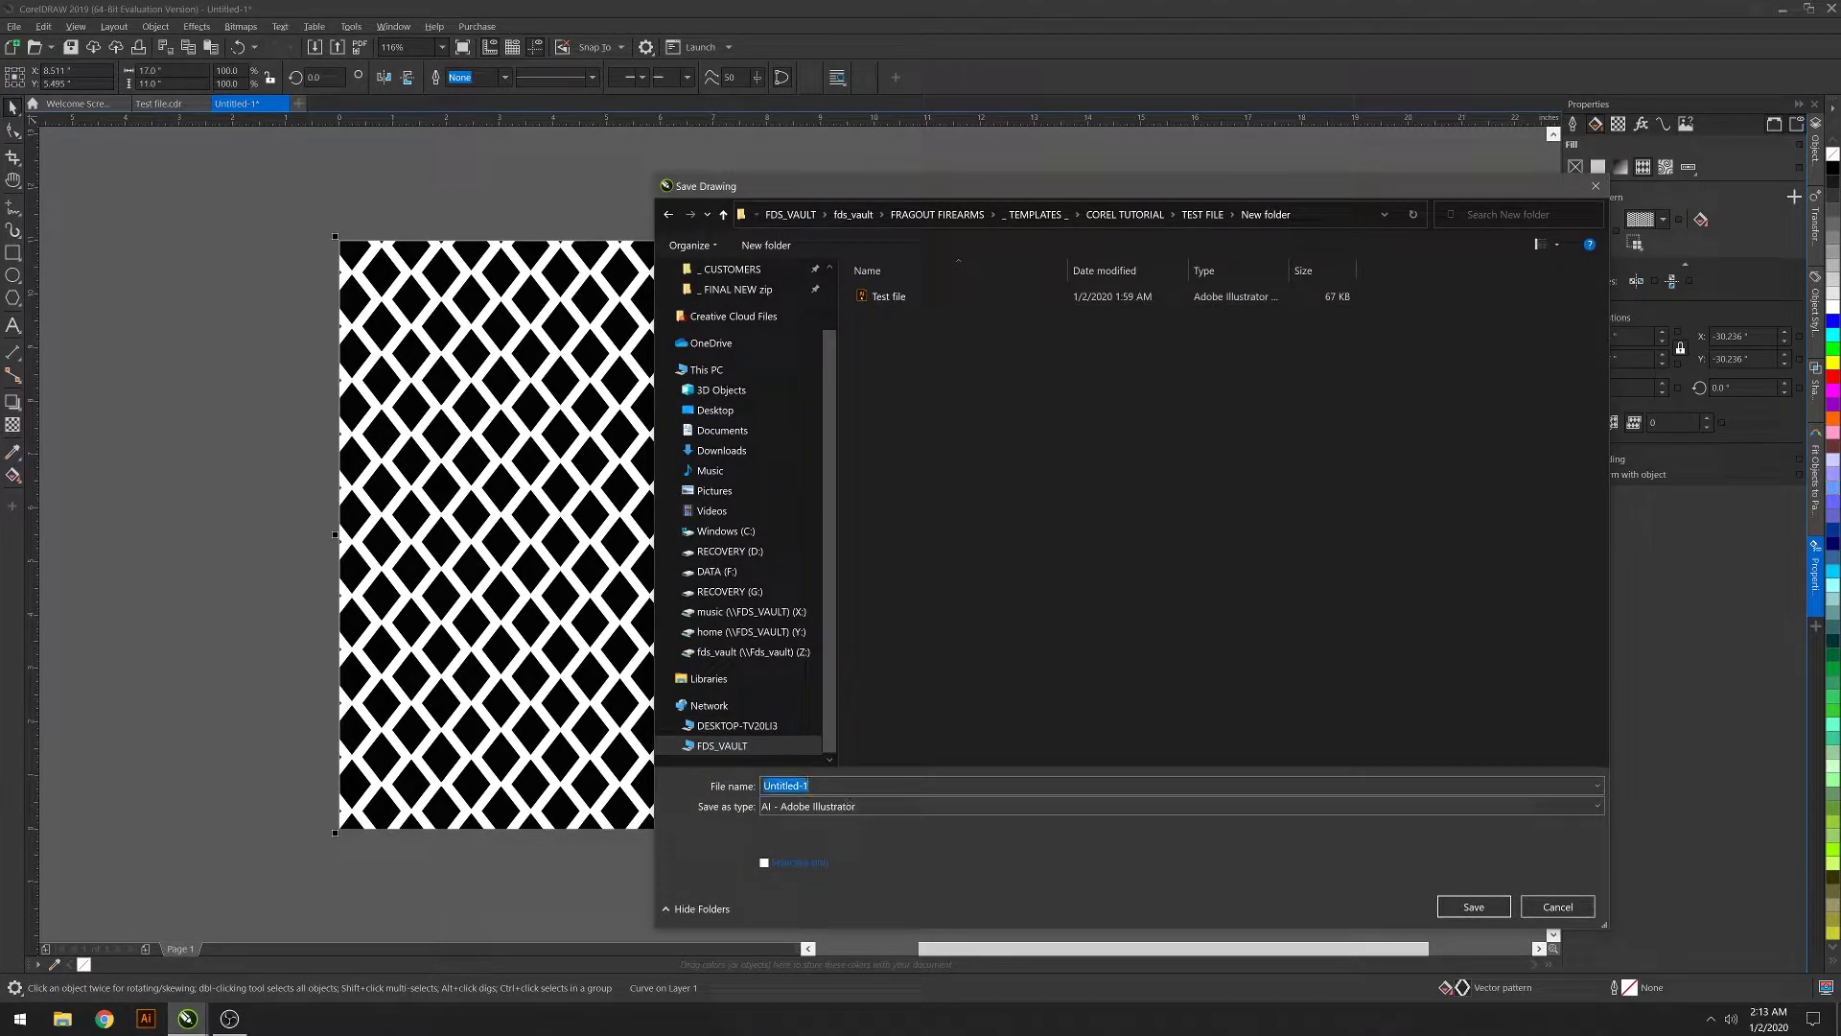
pyautogui.write('test')
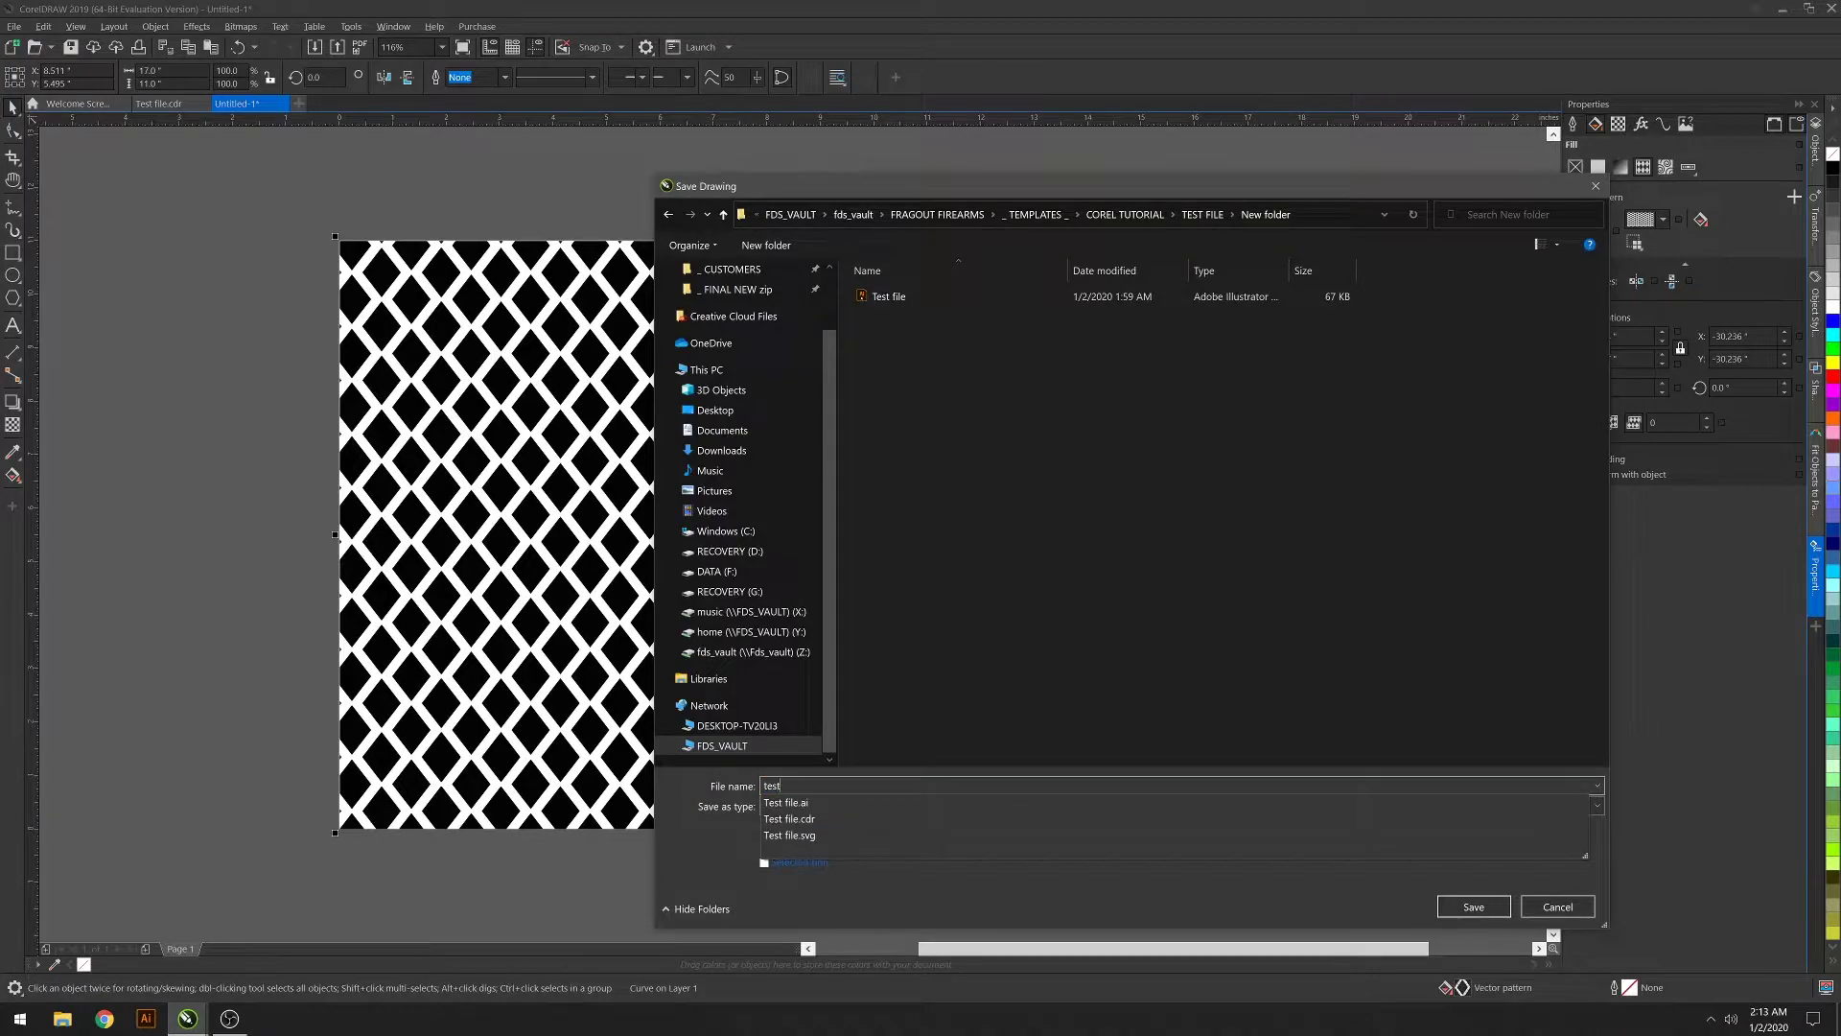
pyautogui.write(' 1')
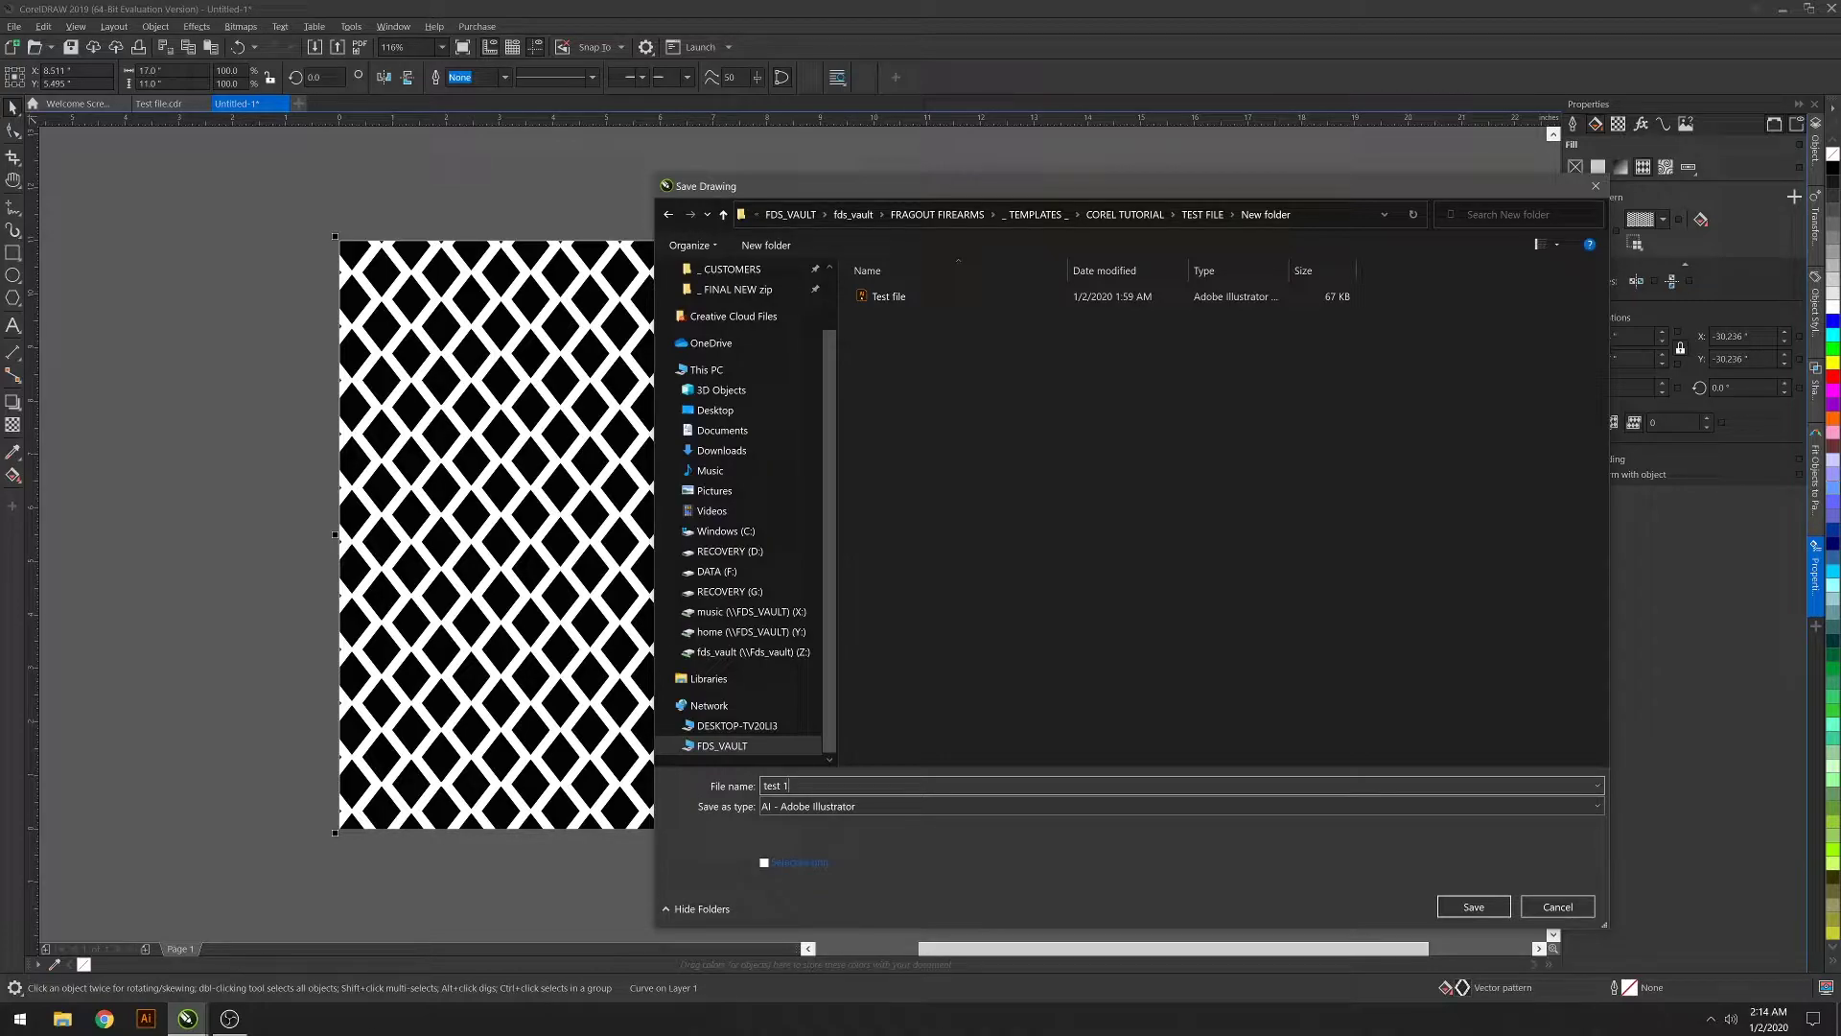
pyautogui.press('Return')
pyautogui.click(1059, 662)
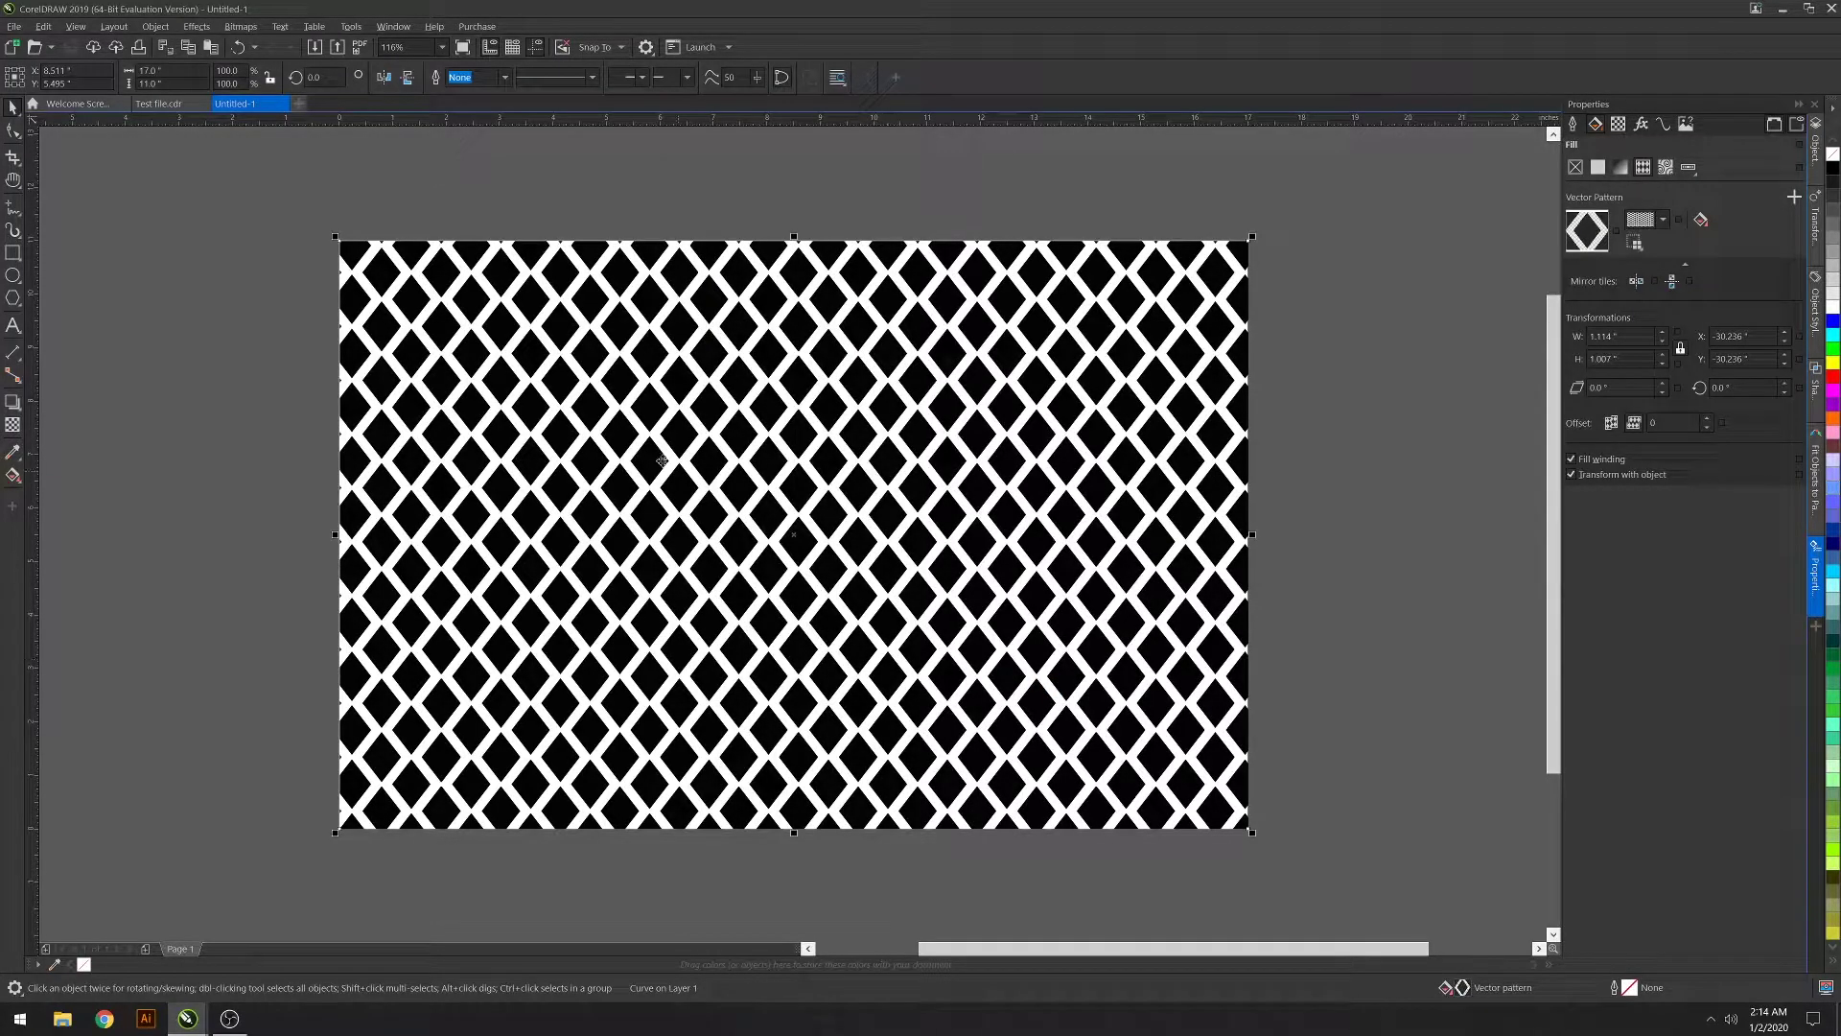
# Save the current document, then open the saved test 1 file
pyautogui.hotkey('ctrl', 's')
pyautogui.click(14, 26)
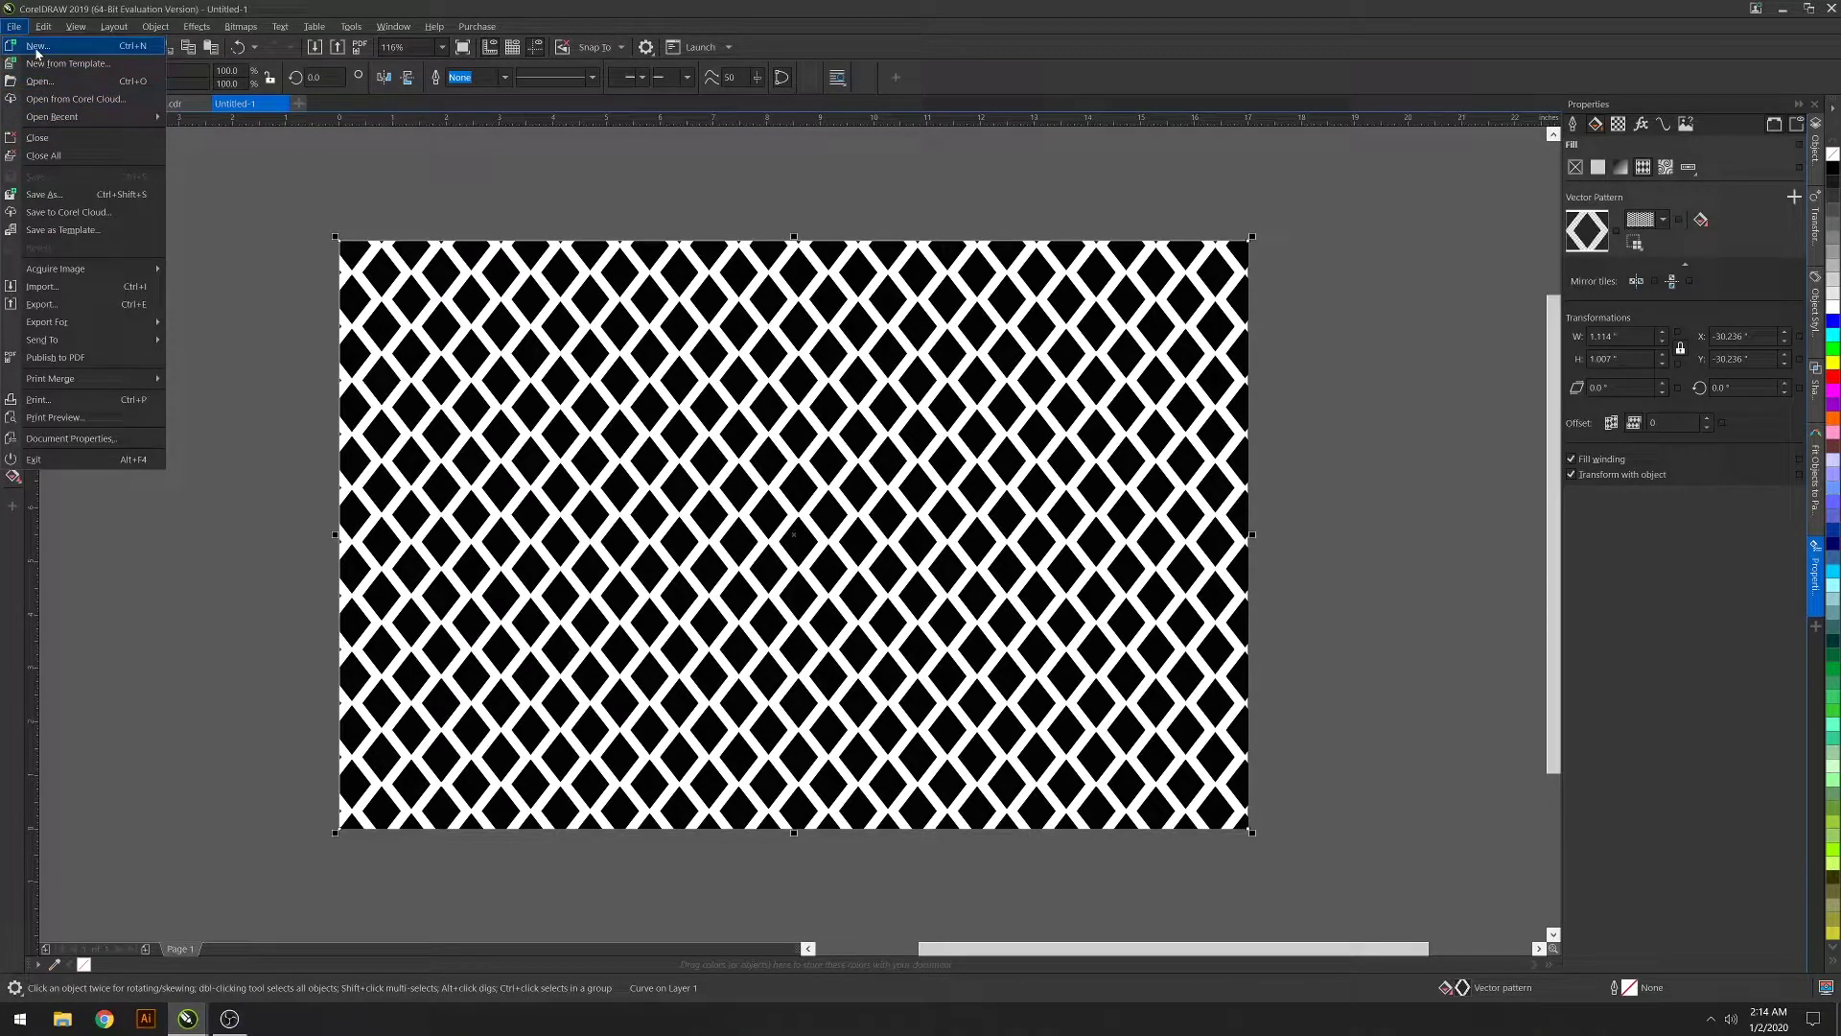
pyautogui.click(586, 351)
pyautogui.click(945, 401)
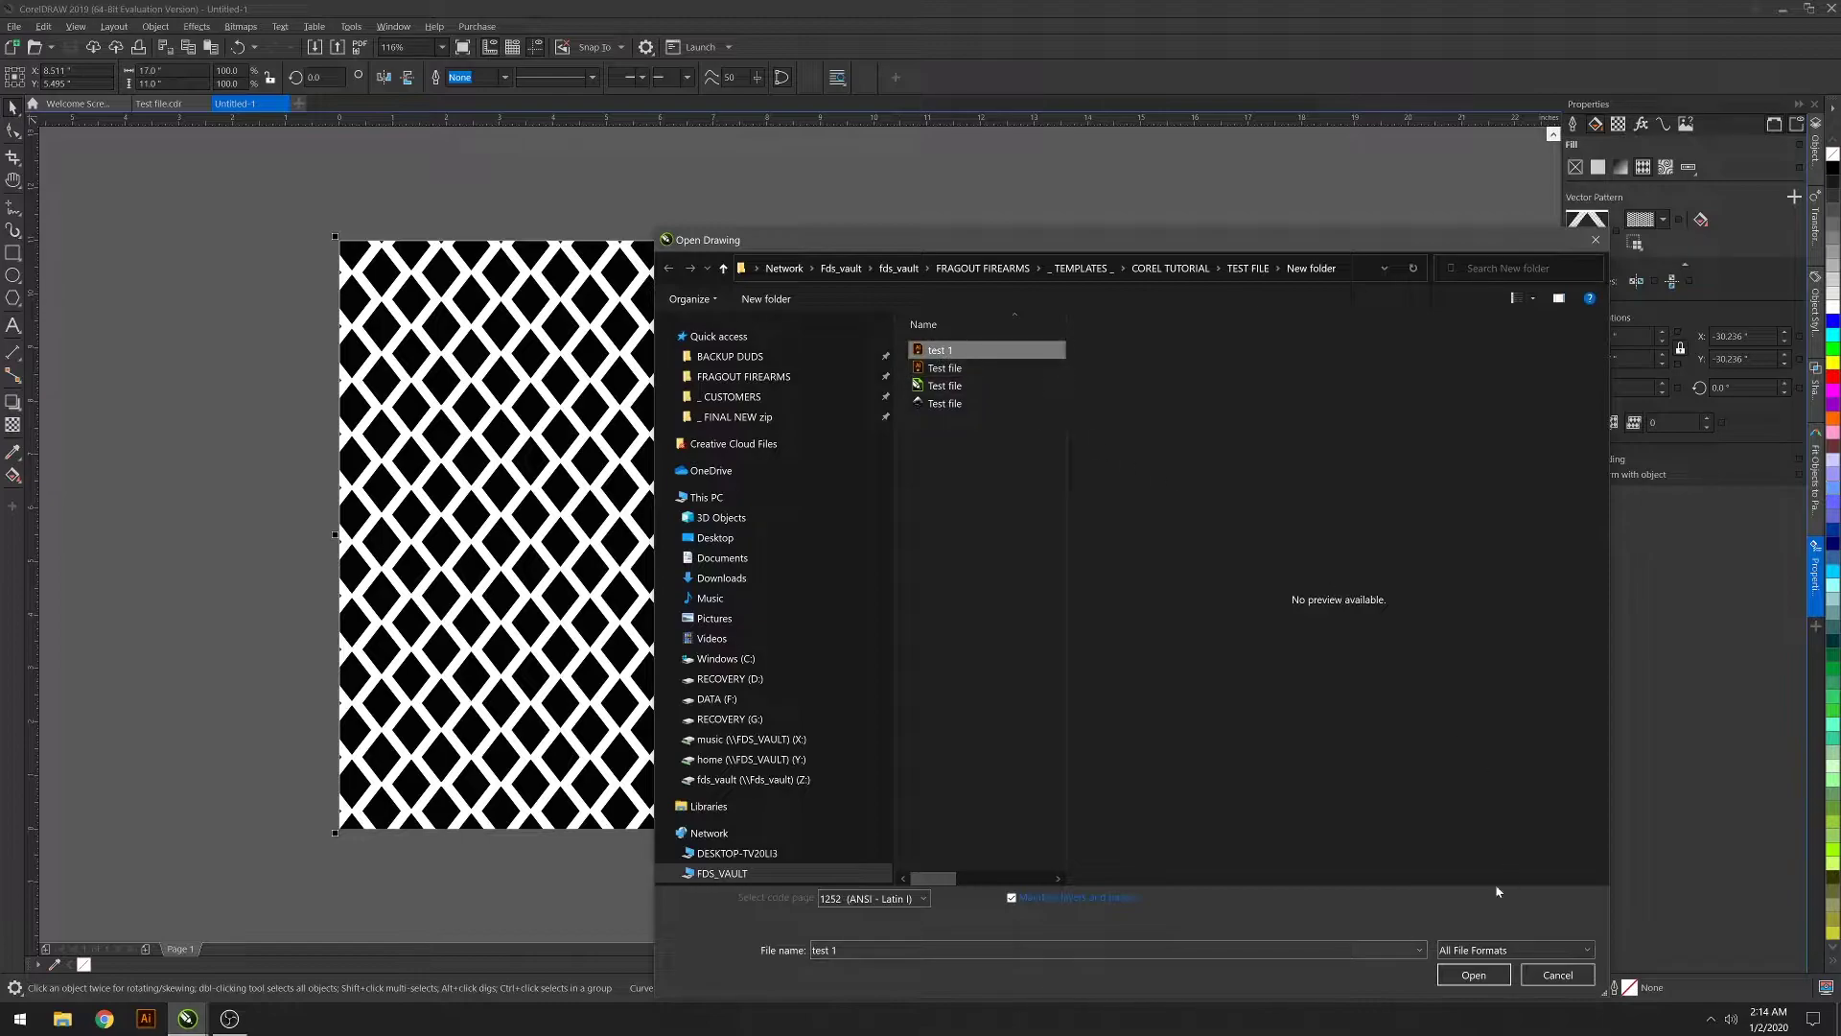
pyautogui.click(1474, 974)
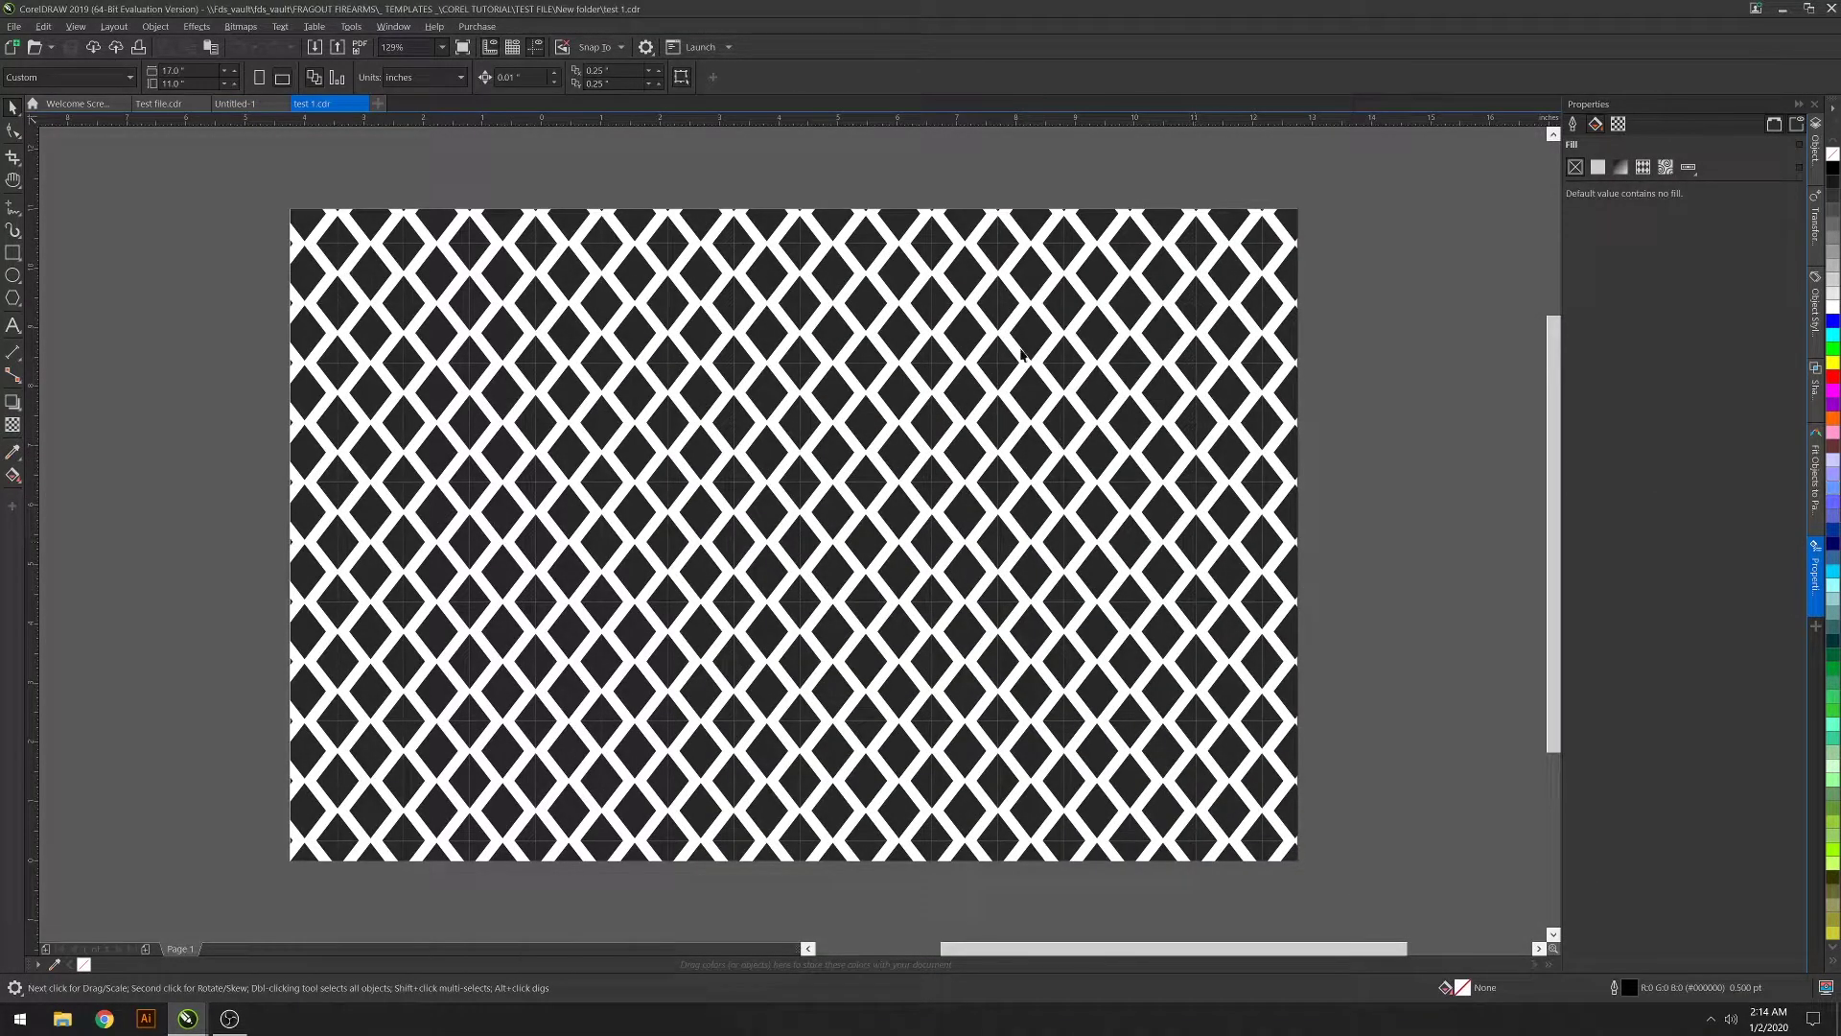
# Delete the unfilled page-sized background curve and select all remaining pattern pieces
pyautogui.scroll(3, 1020, 414)
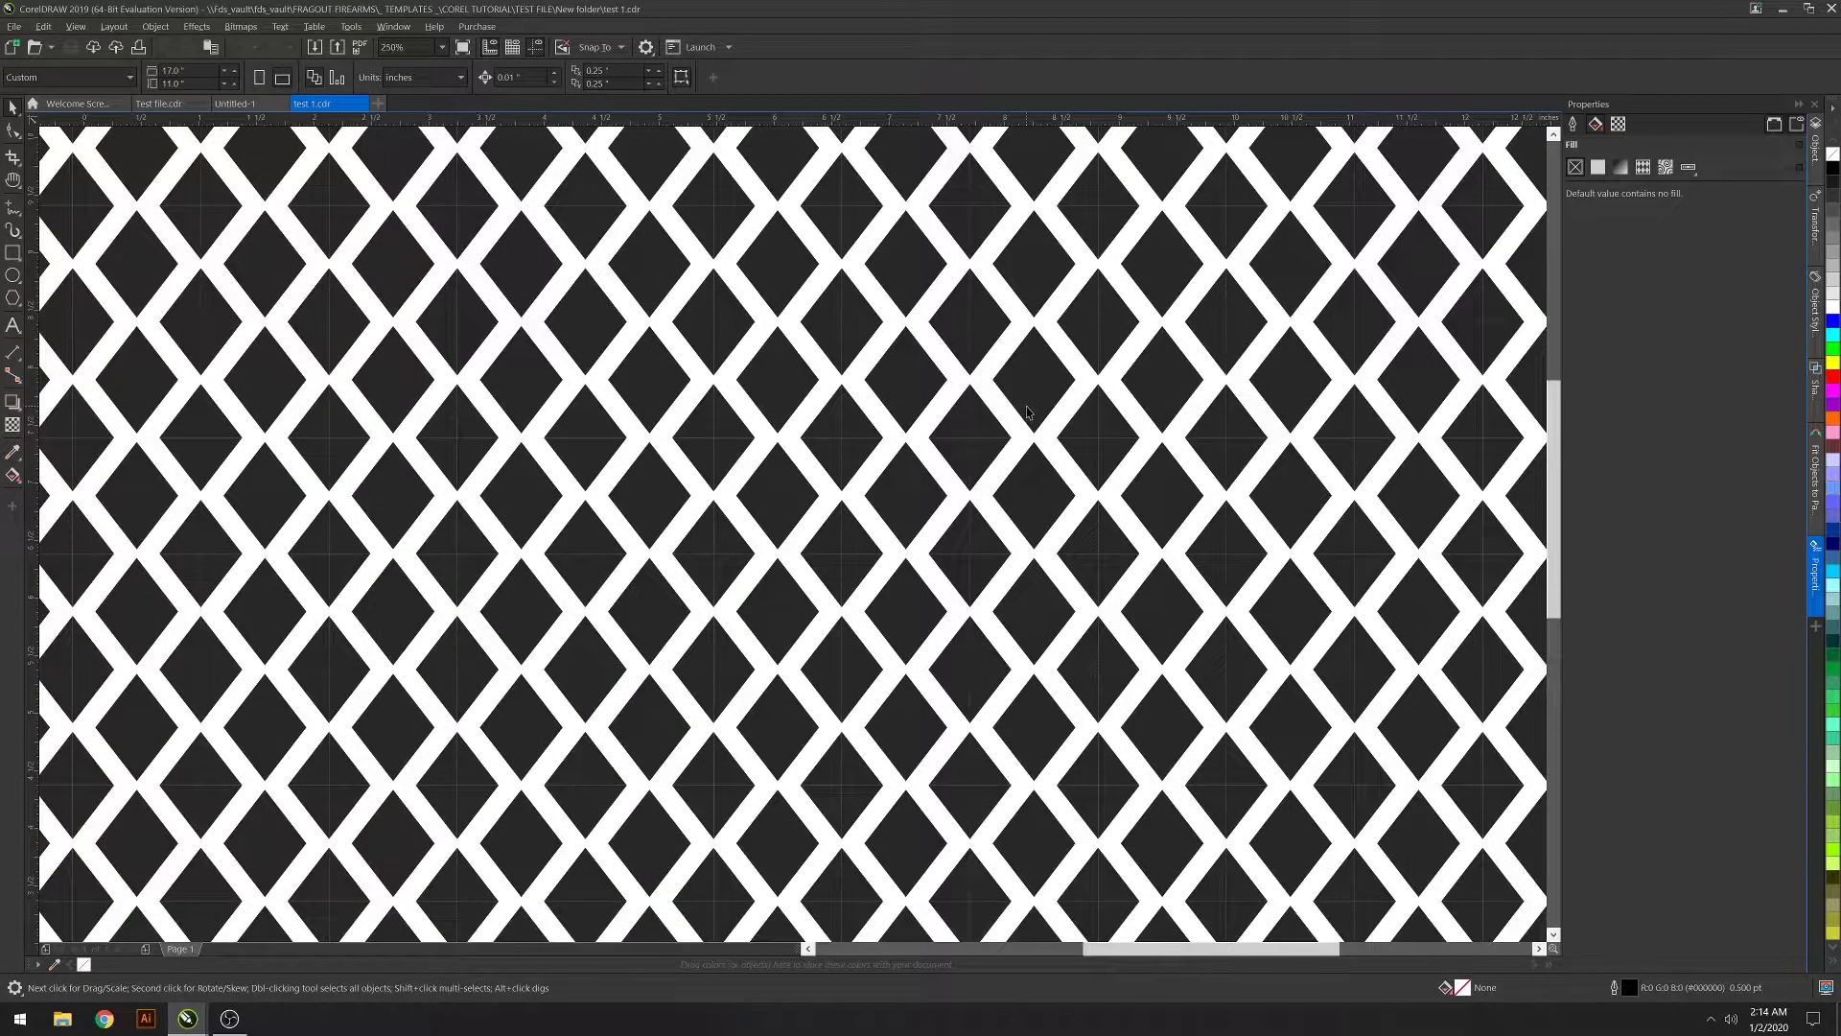
pyautogui.hotkey('shift', 'F4')
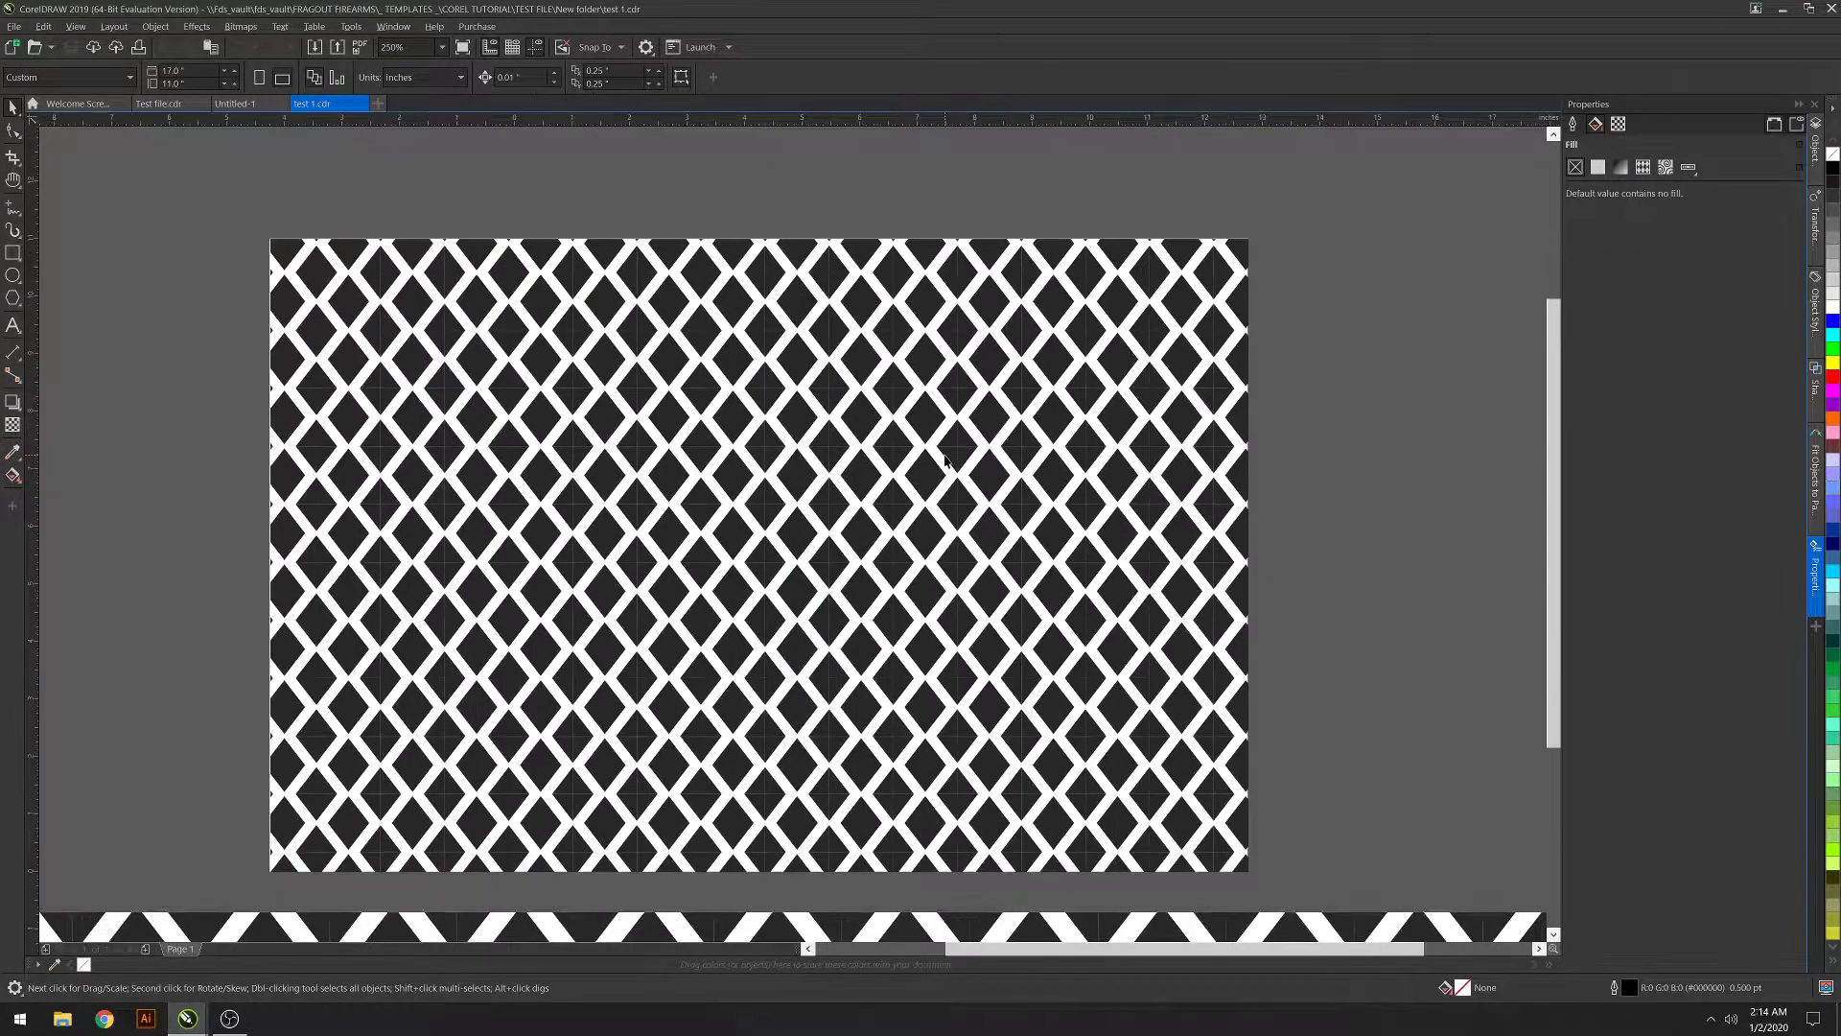
pyautogui.click(782, 373)
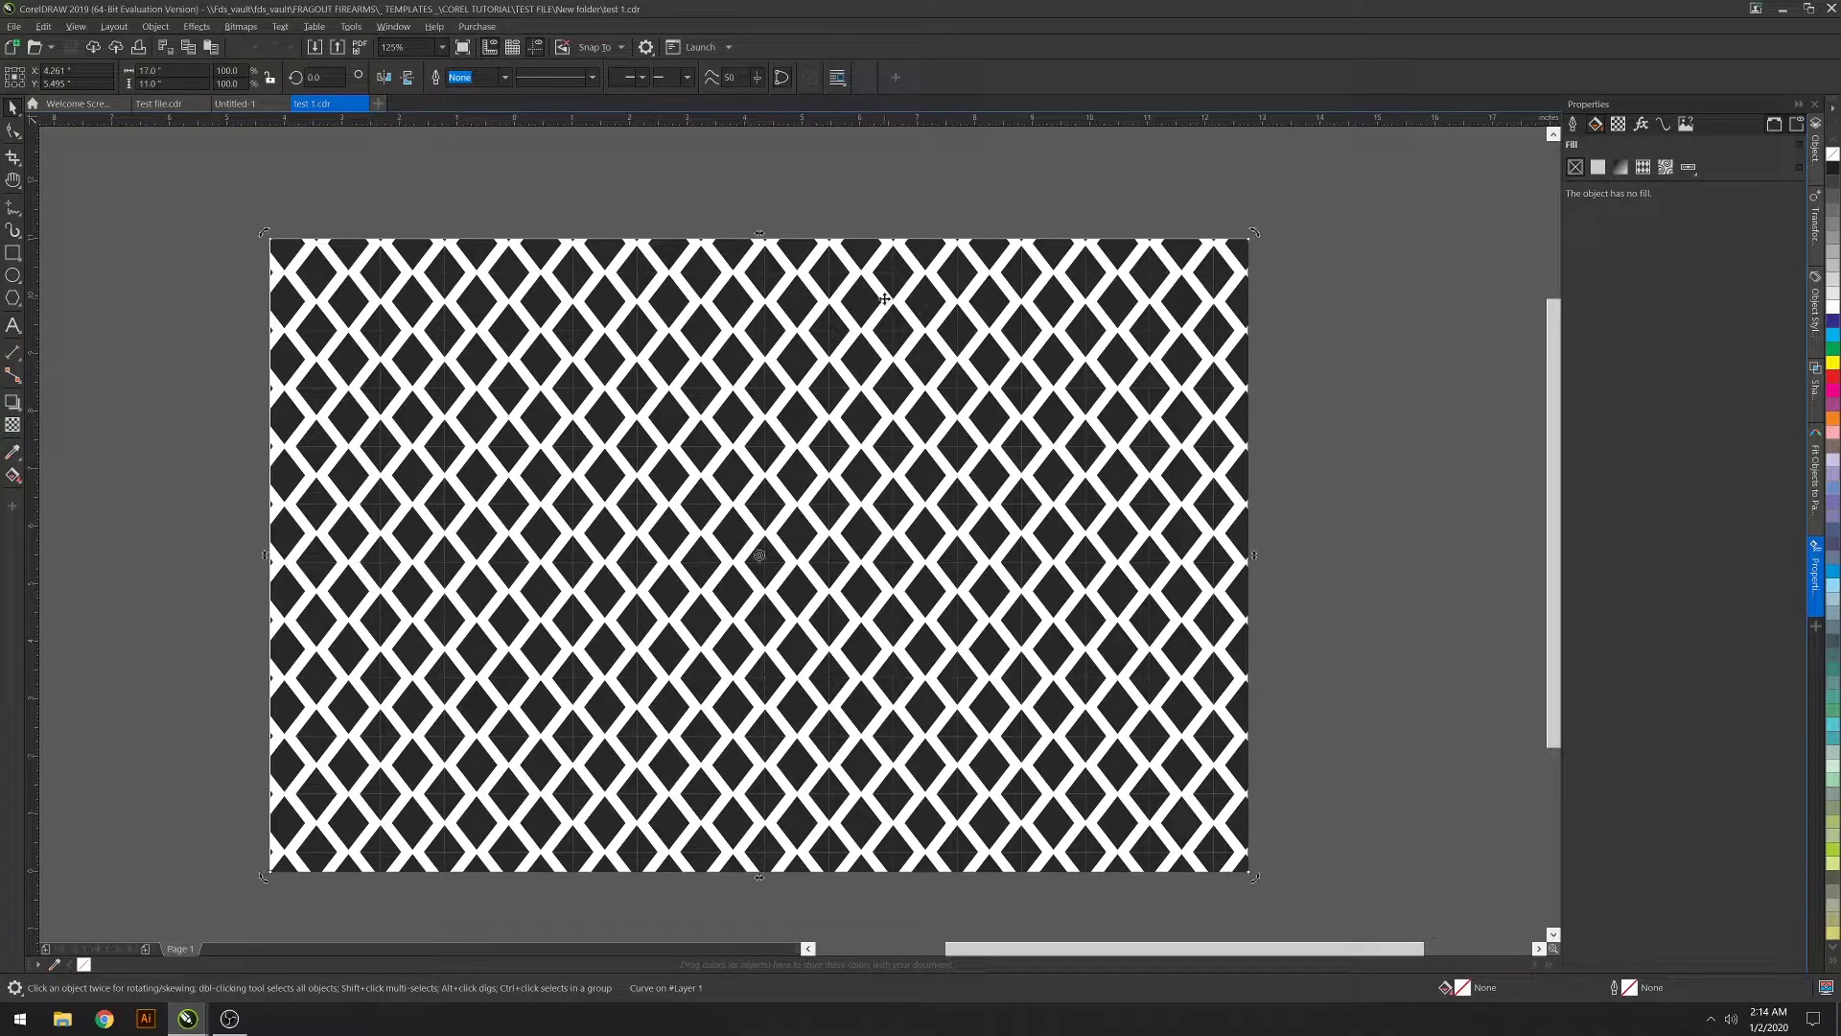
pyautogui.click(1103, 499)
pyautogui.click(1084, 518)
pyautogui.click(834, 606)
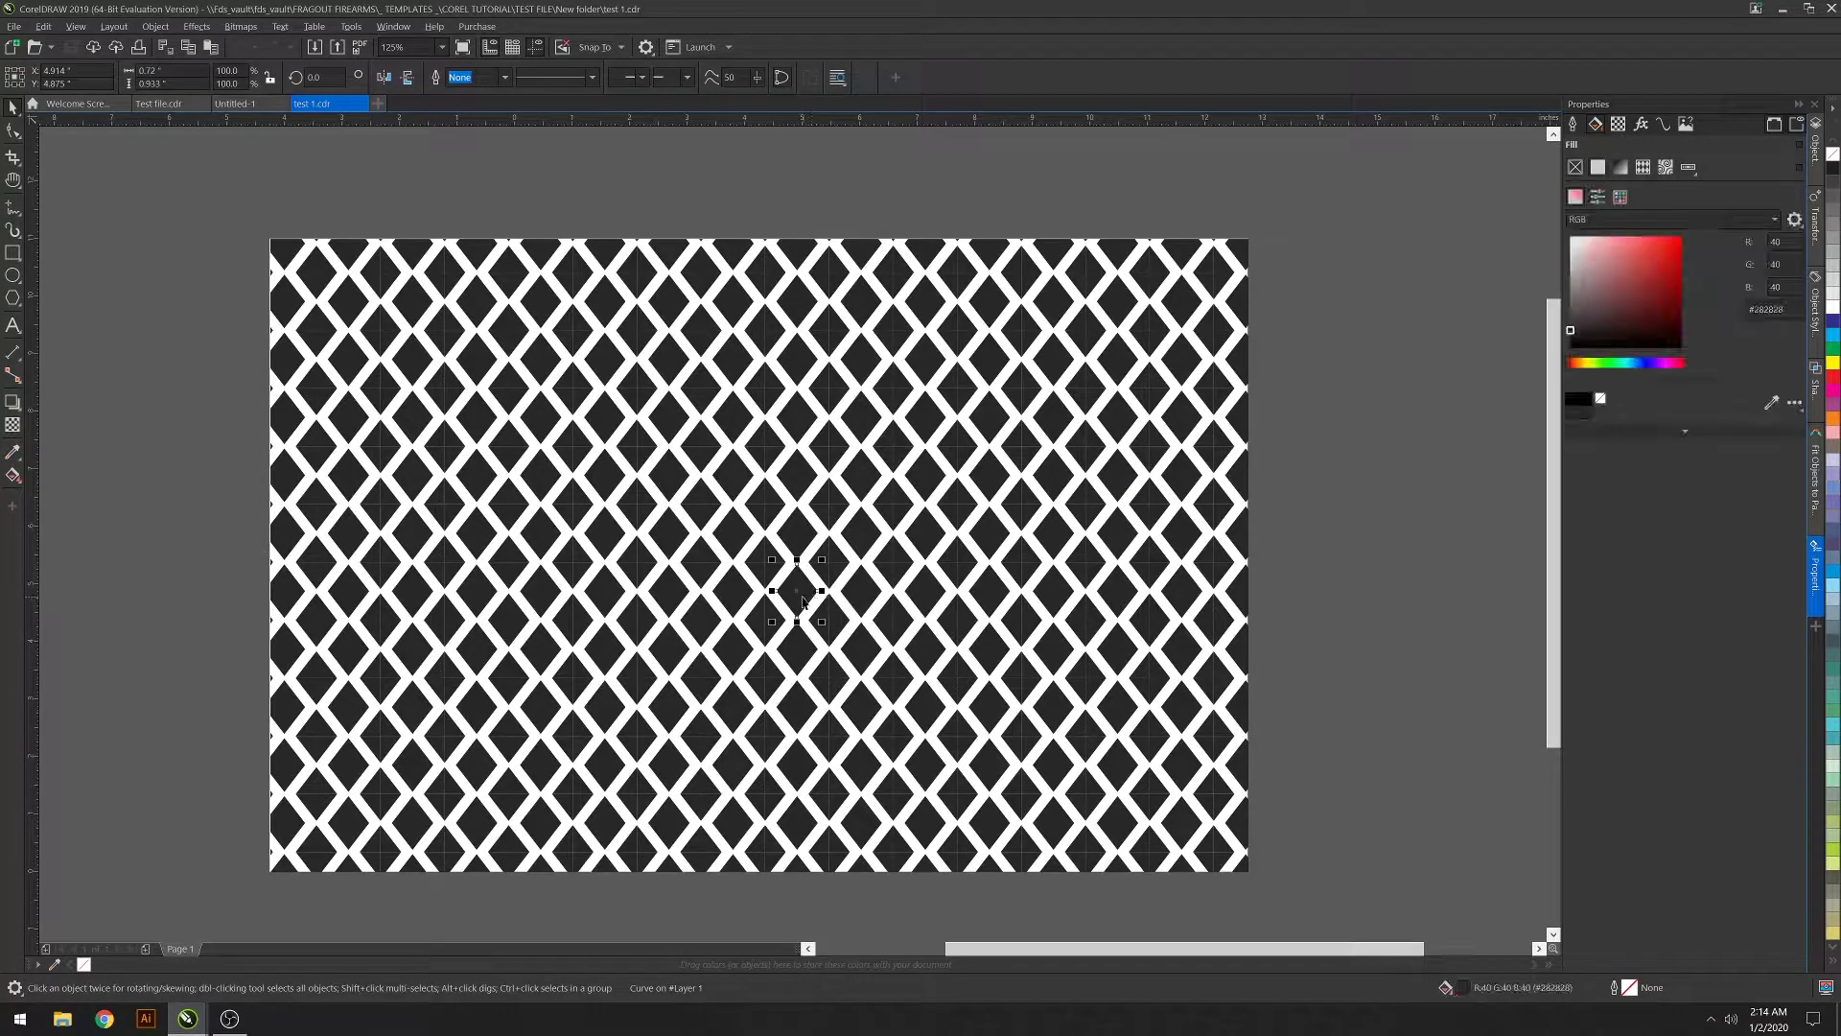
pyautogui.click(701, 544)
pyautogui.click(545, 473)
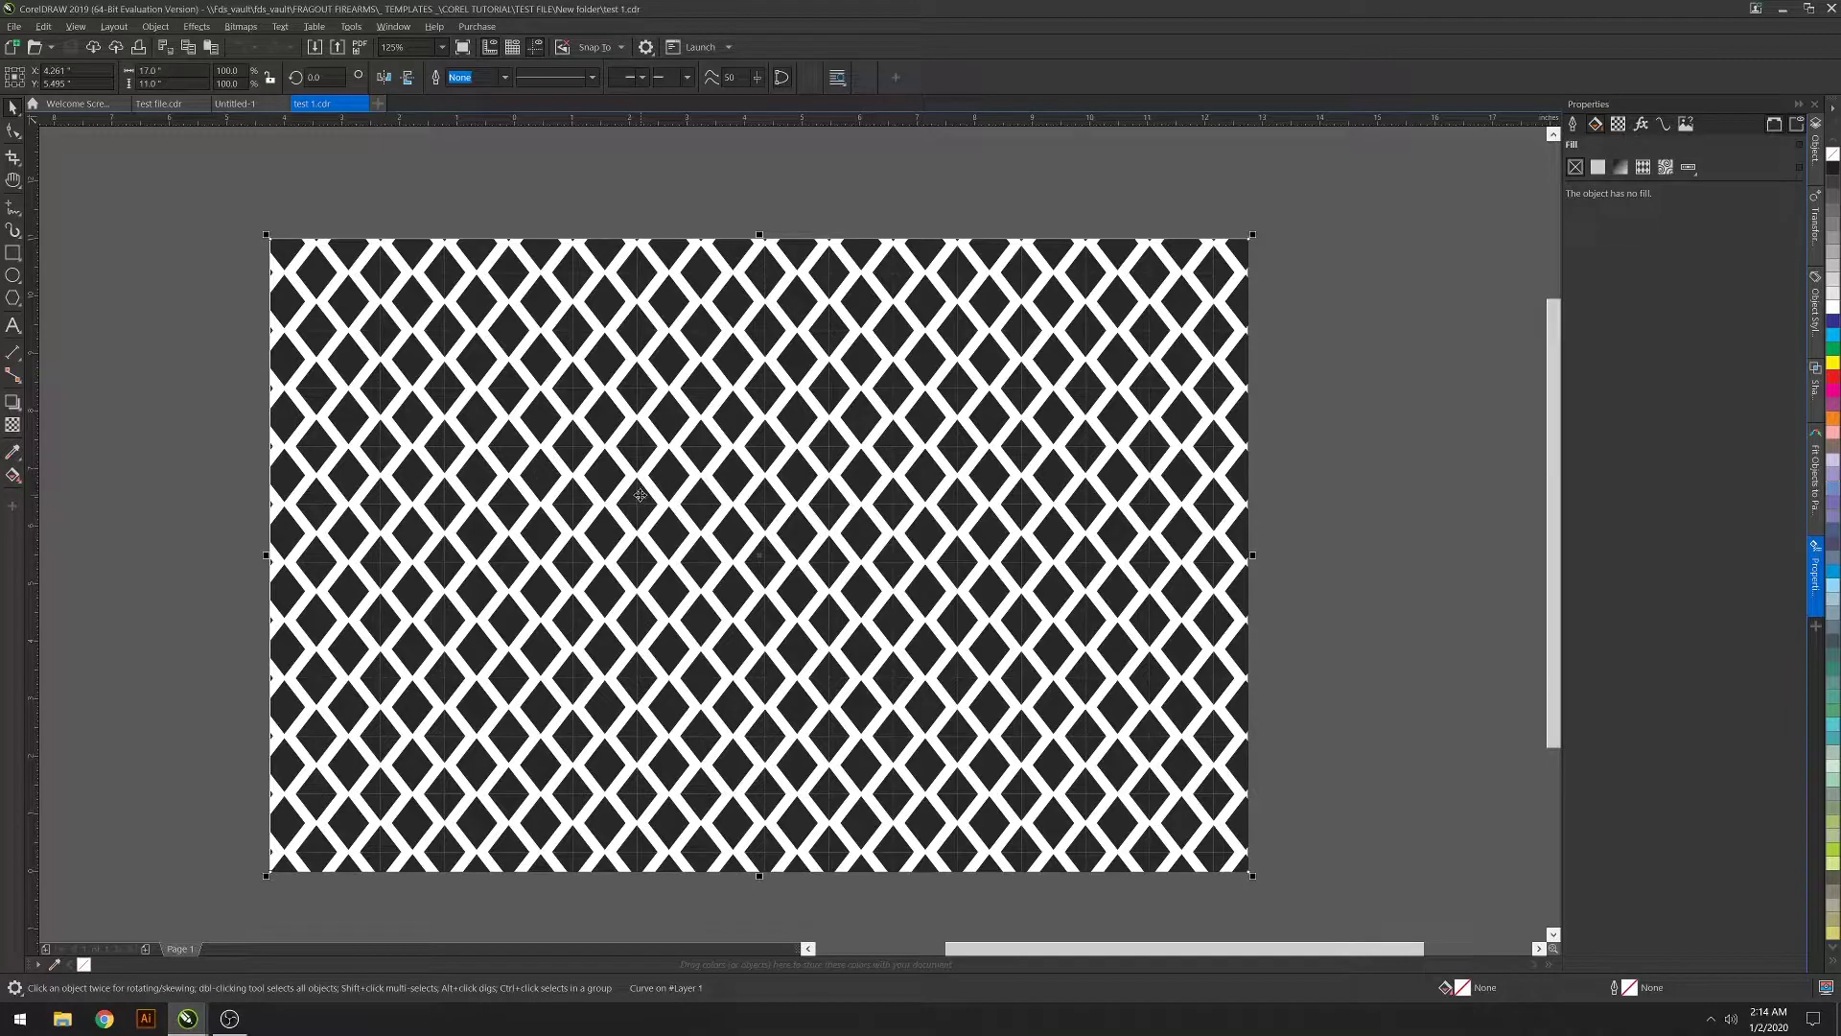
pyautogui.press('Delete')
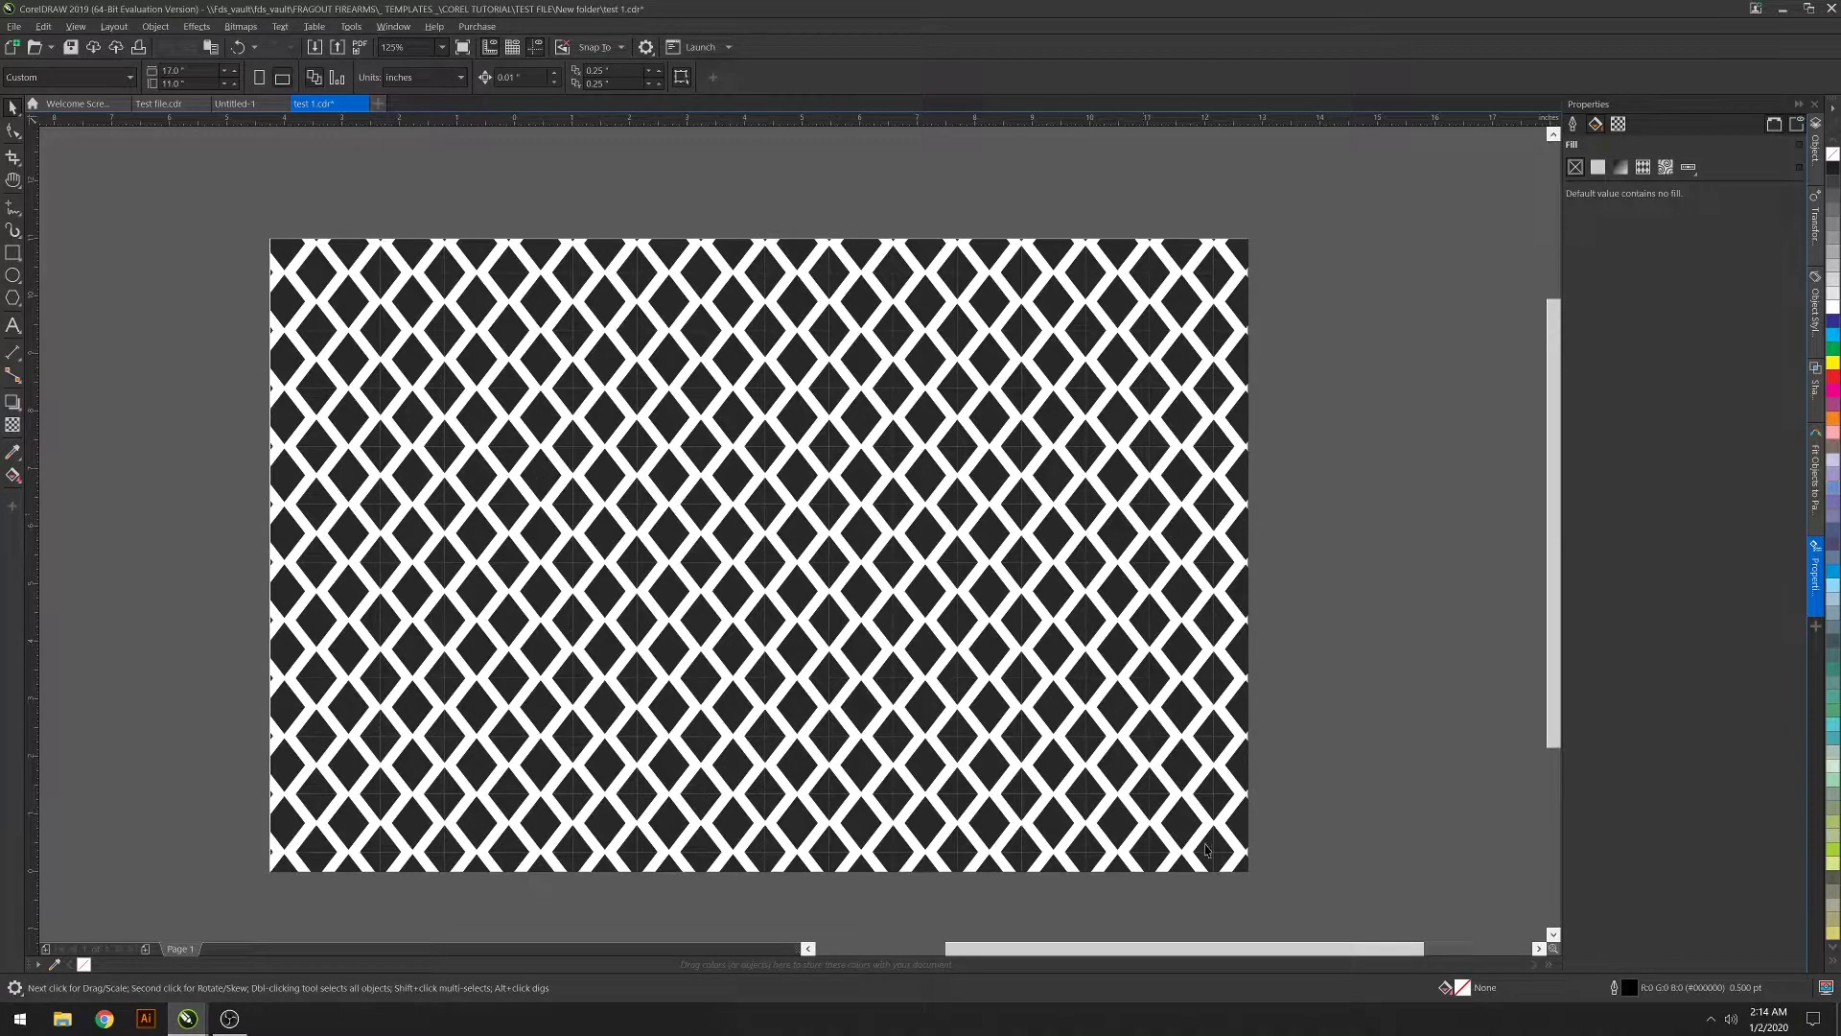
pyautogui.hotkey('ctrl', 'a')
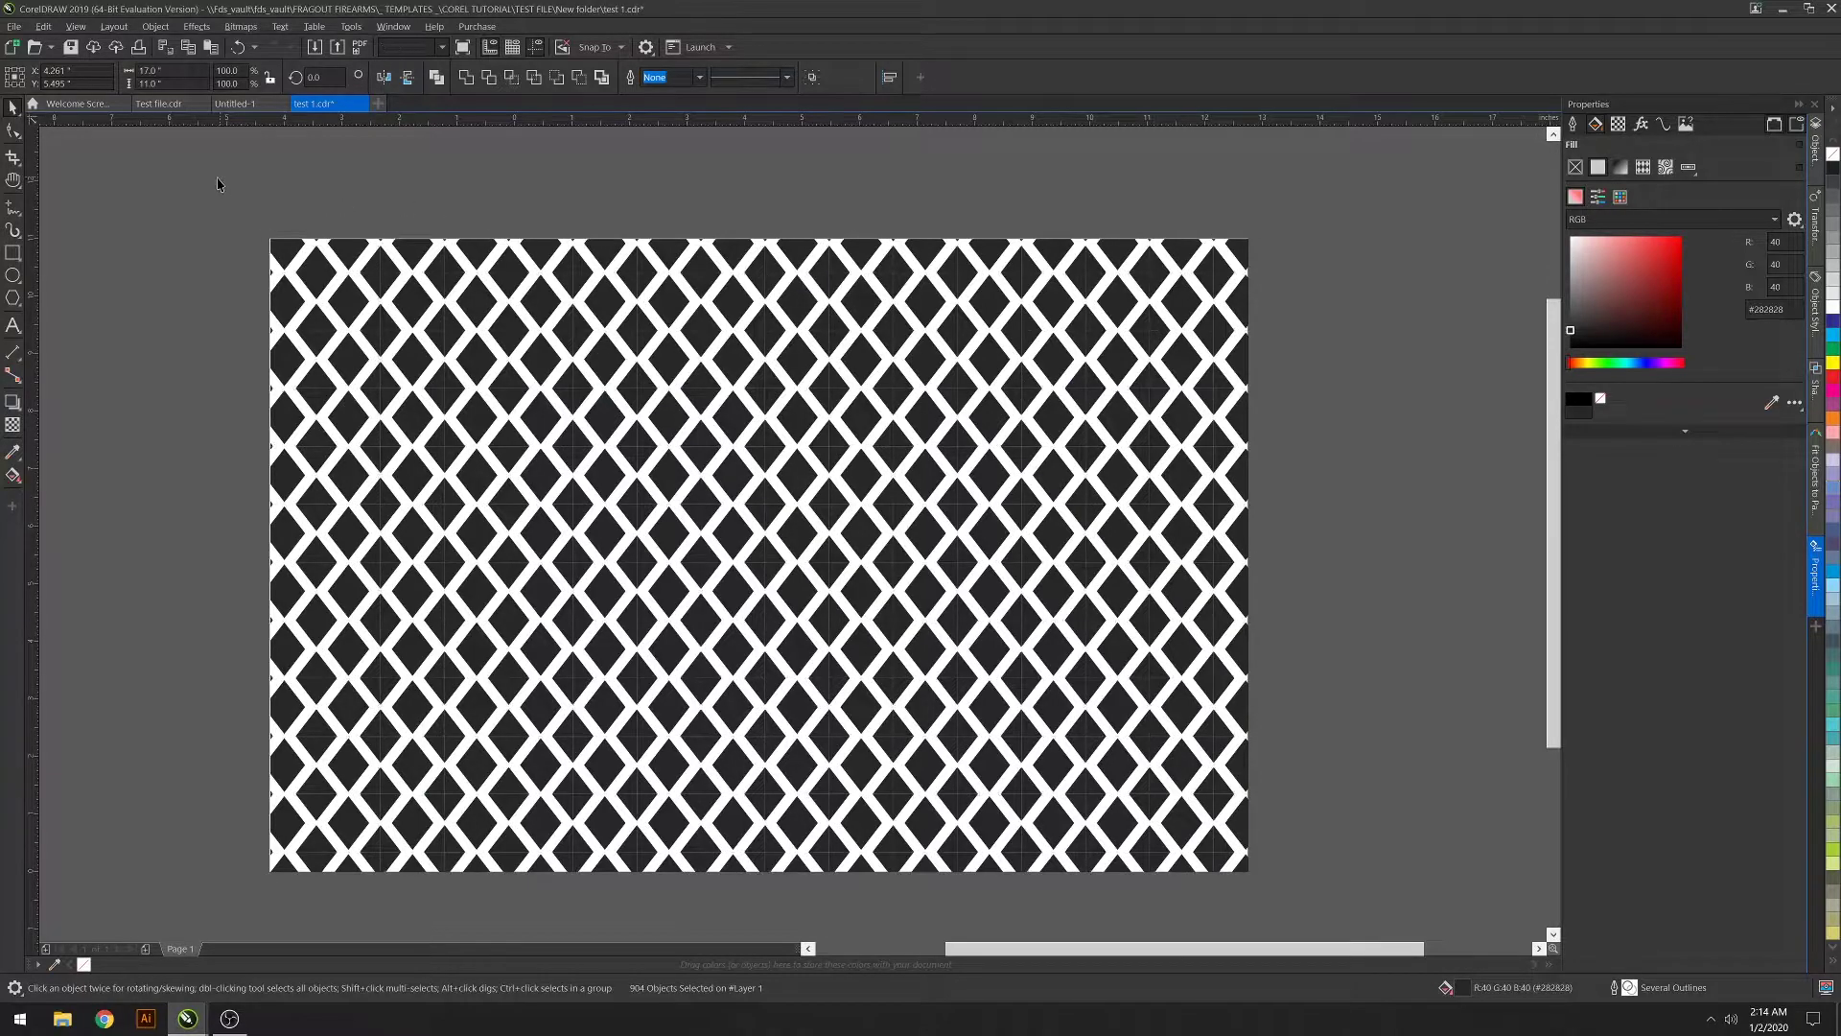
# Weld all the diamond pieces into a single curve and fill it bright red
pyautogui.moveTo(219, 178); pyautogui.dragTo(1381, 915)
pyautogui.click(466, 78)
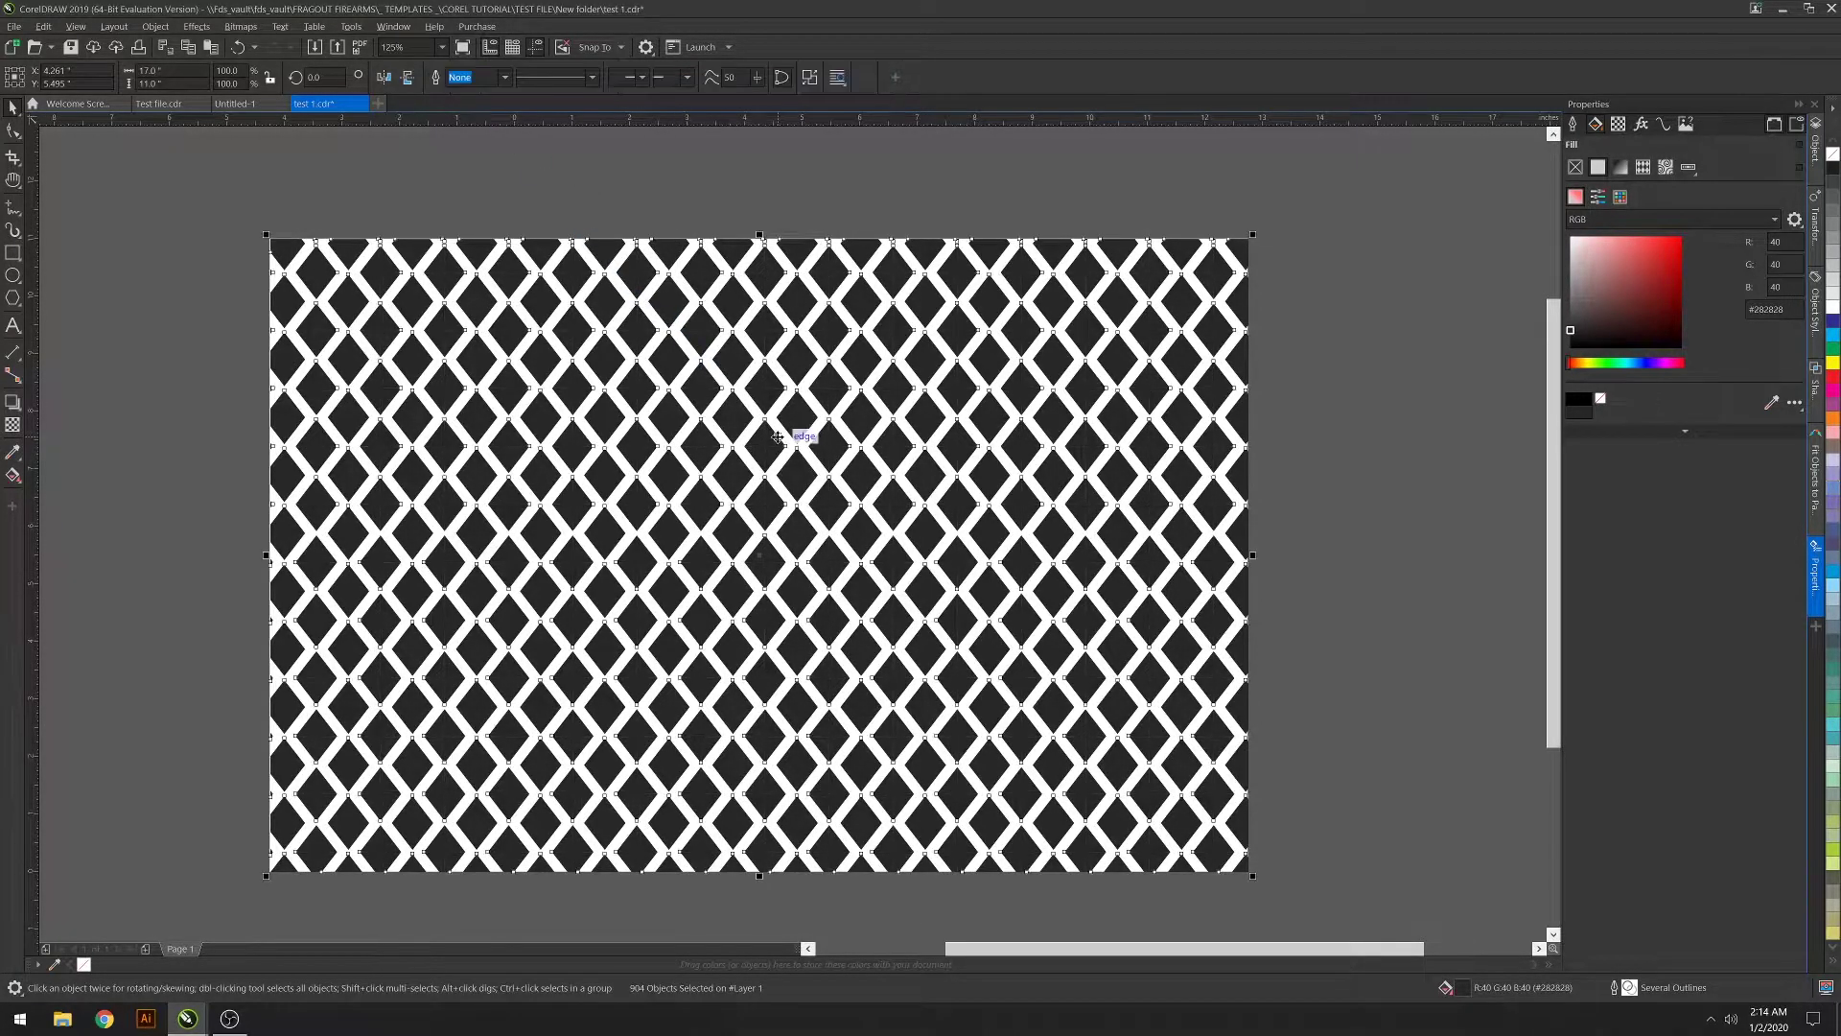
pyautogui.click(1653, 306)
pyautogui.click(1652, 270)
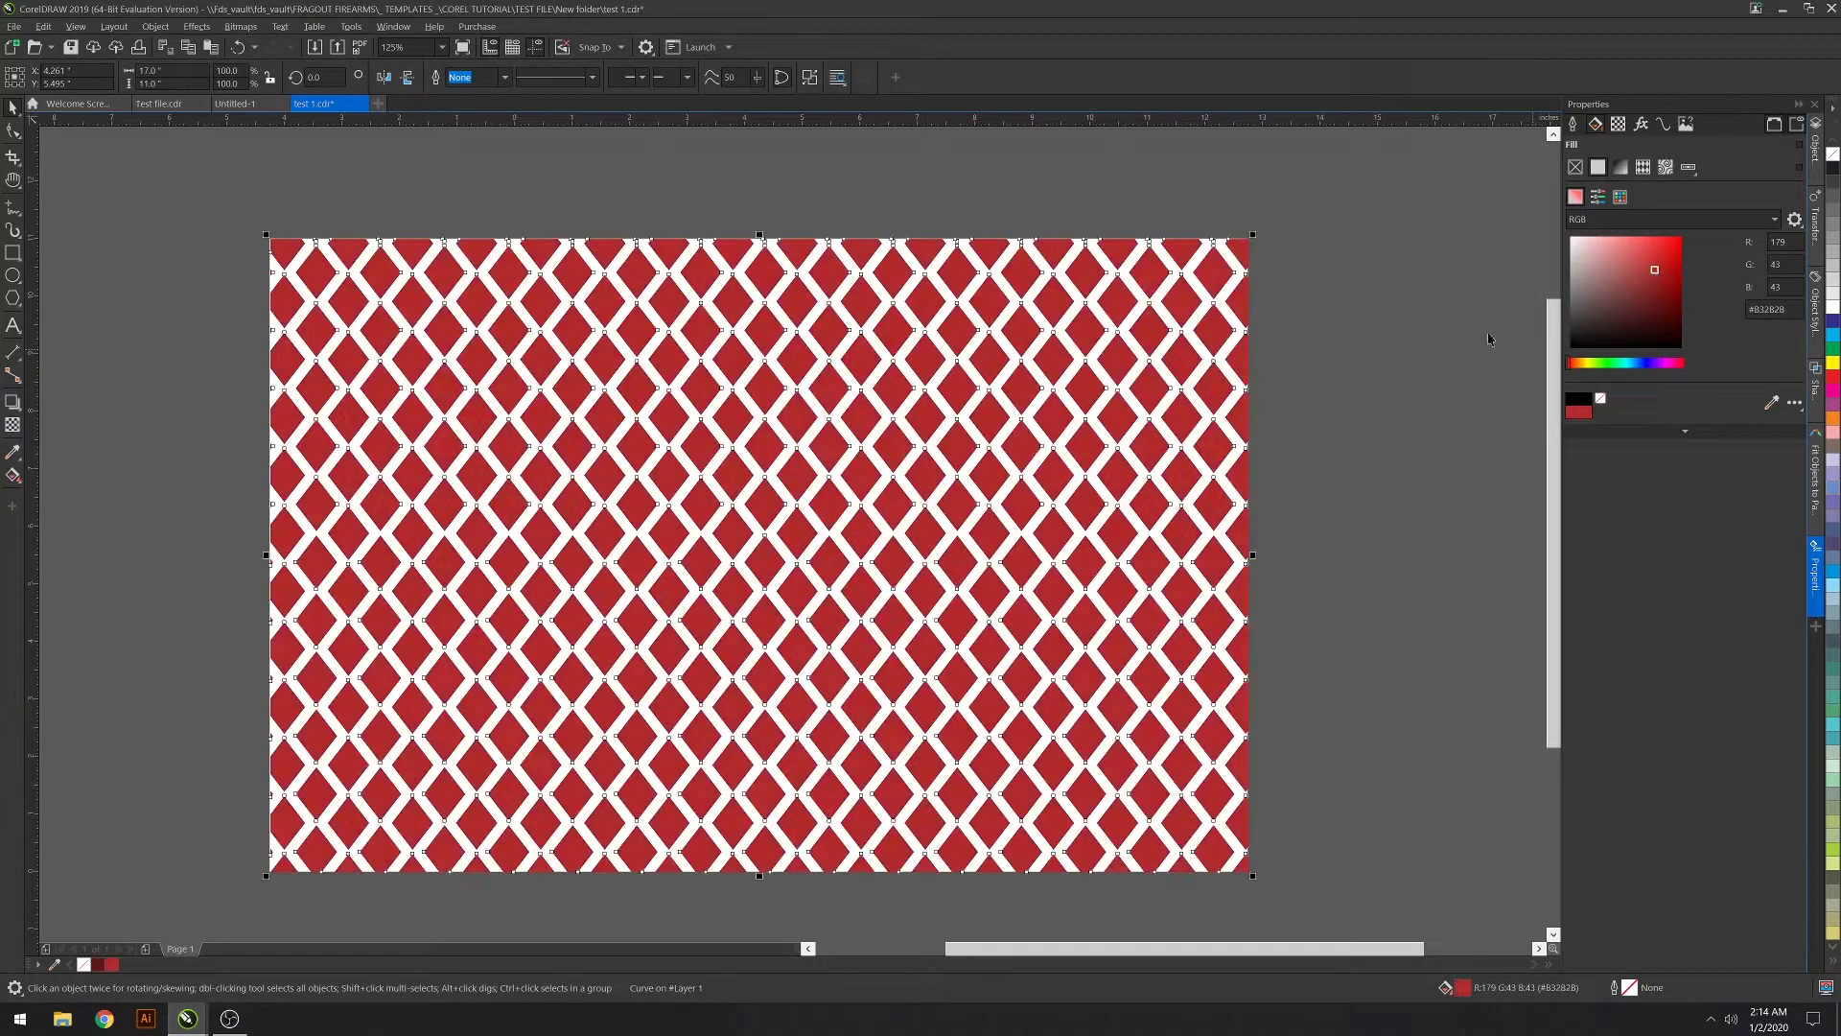
pyautogui.click(1344, 439)
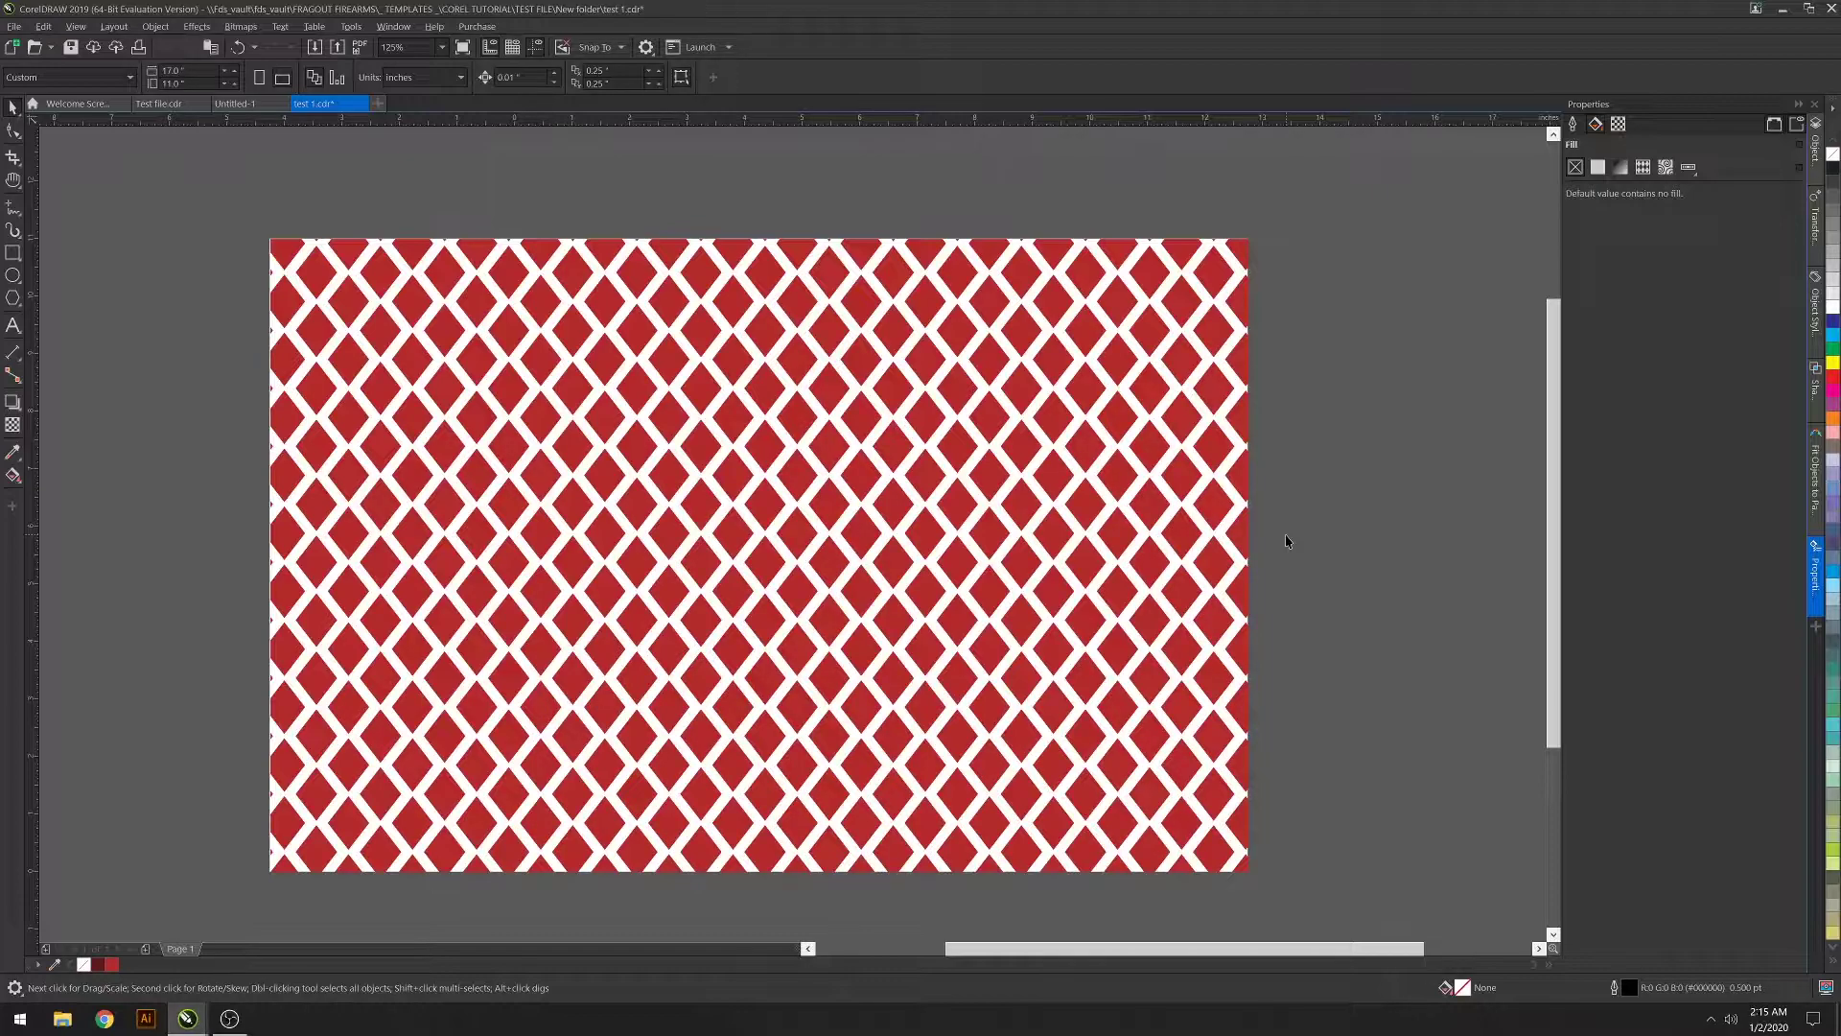
# Inspect the red curve's nodes up close, then return to the Pick tool and deselect
pyautogui.click(1108, 486)
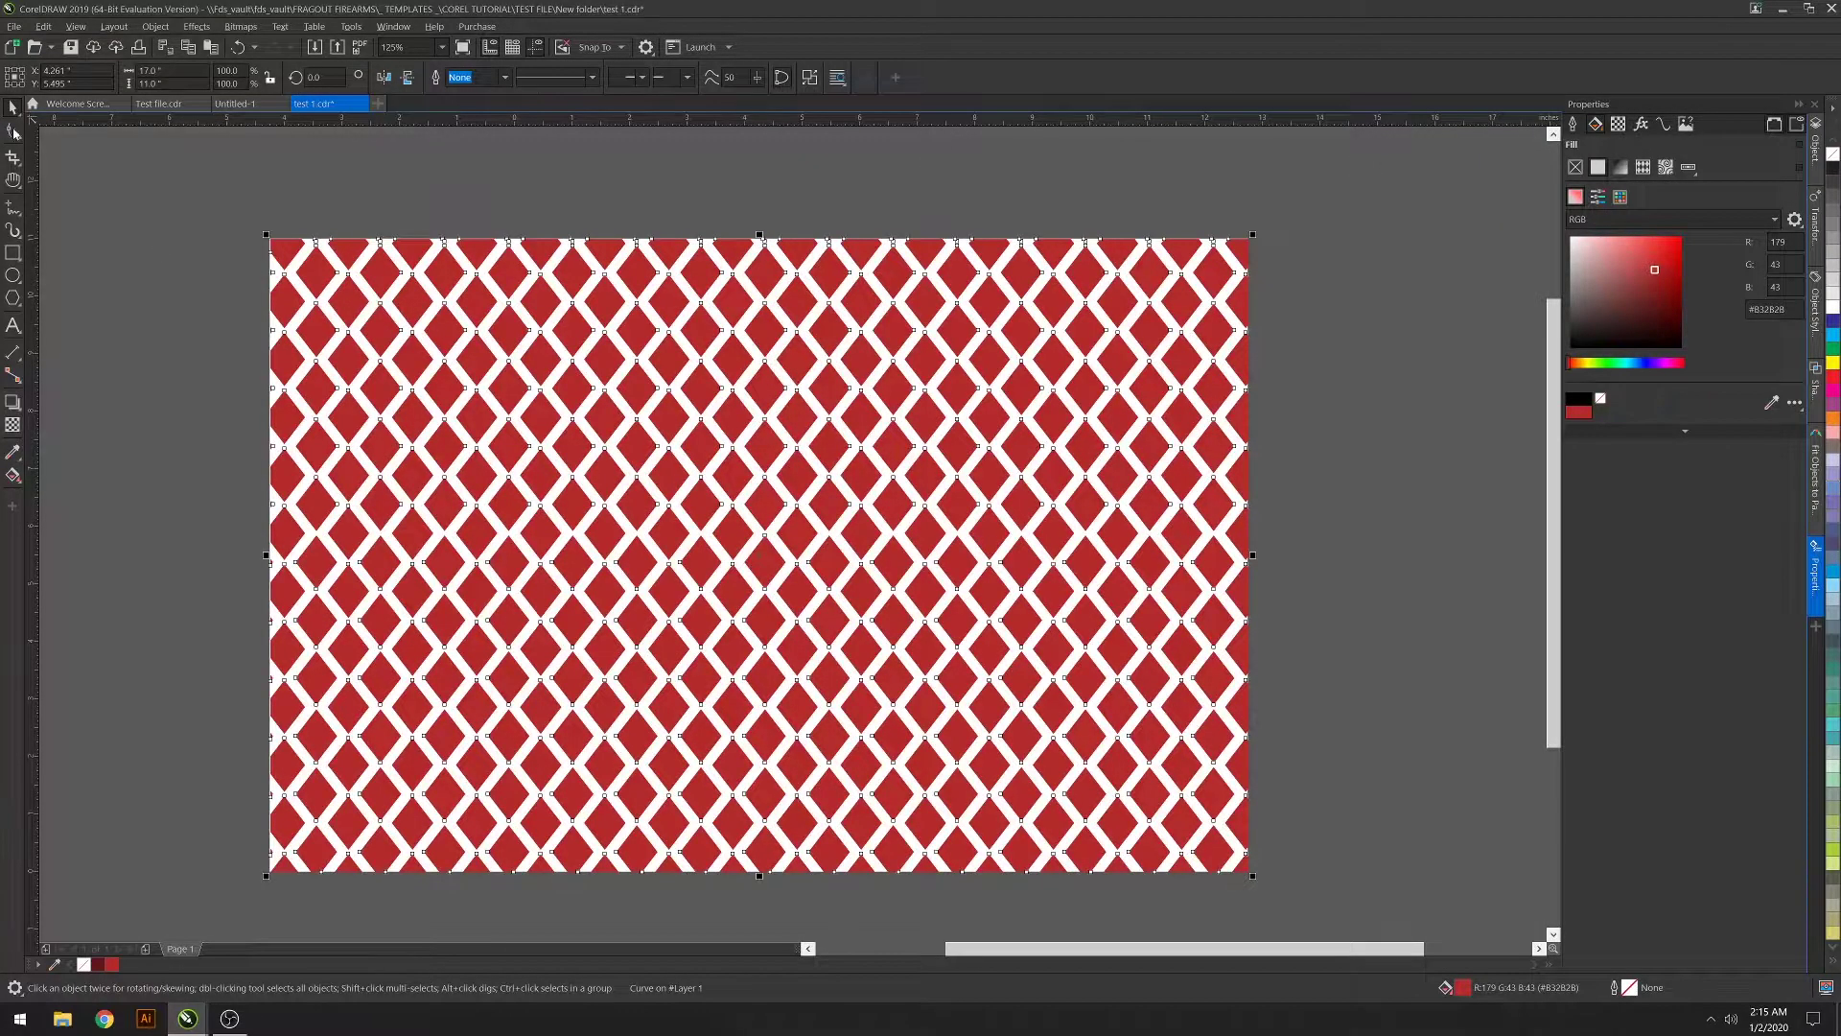
pyautogui.click(13, 132)
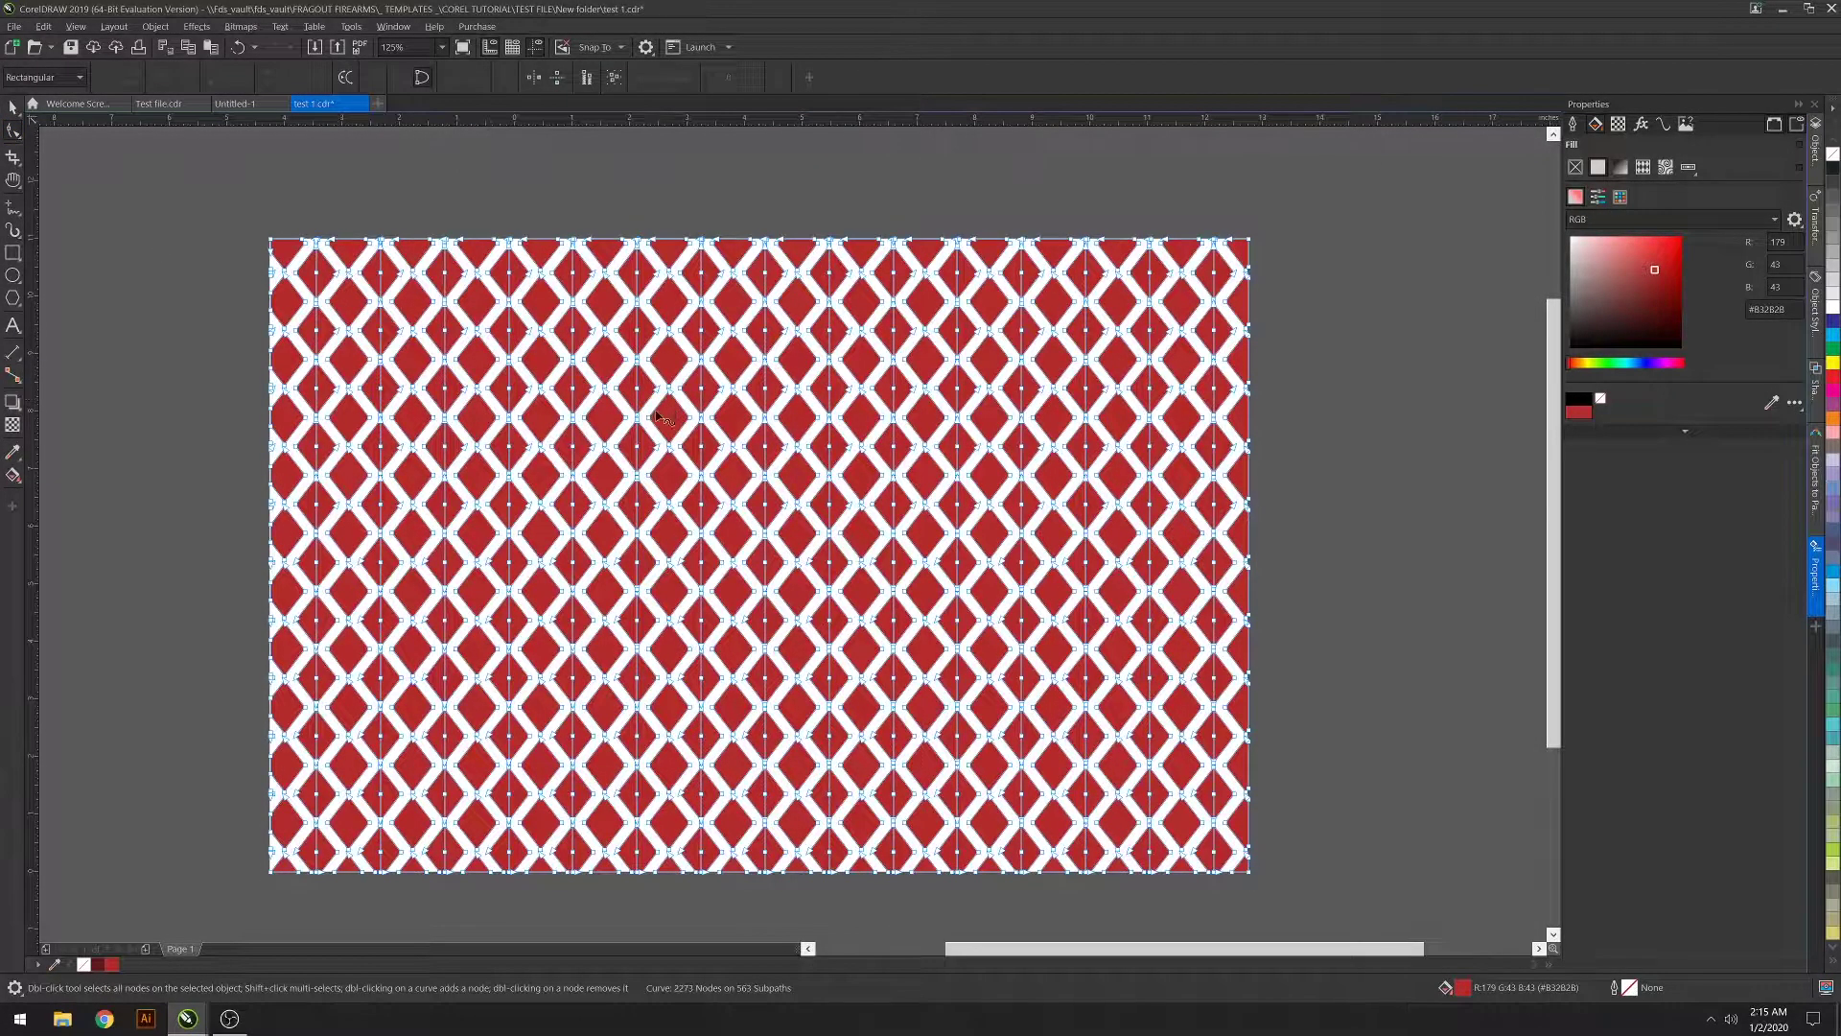
pyautogui.scroll(4, 988, 537)
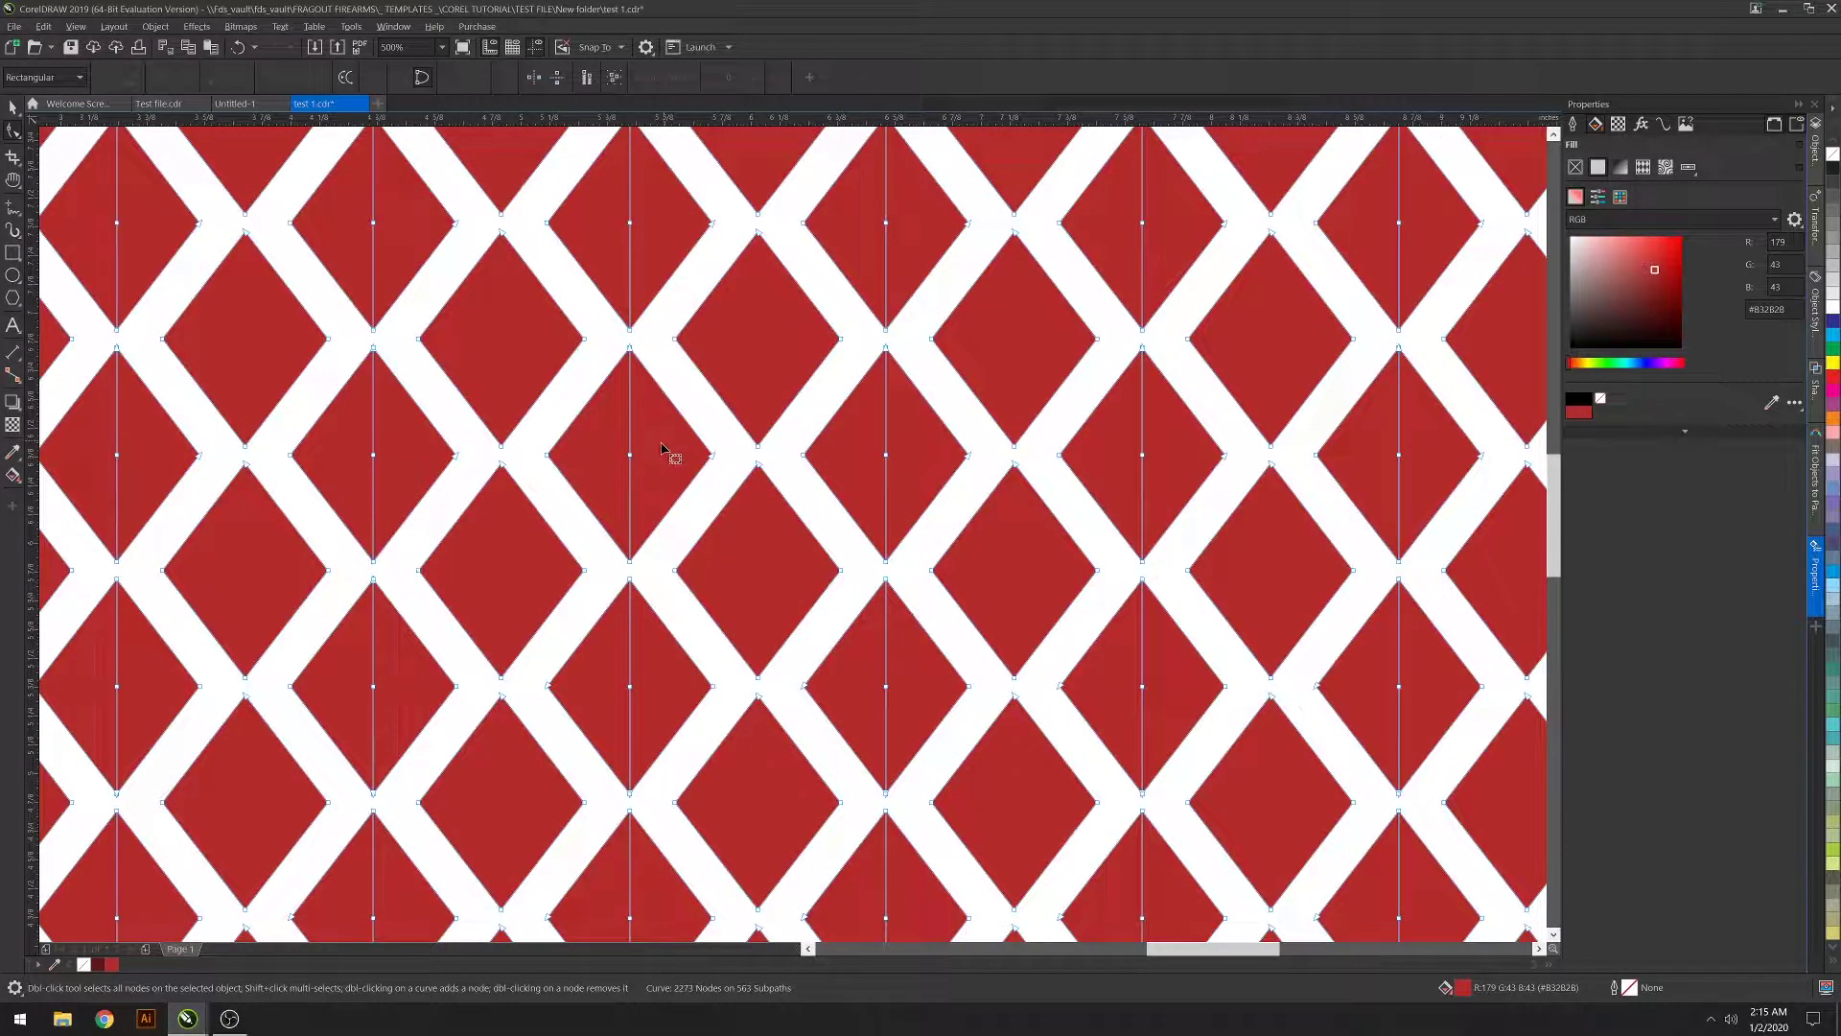
pyautogui.press('space')
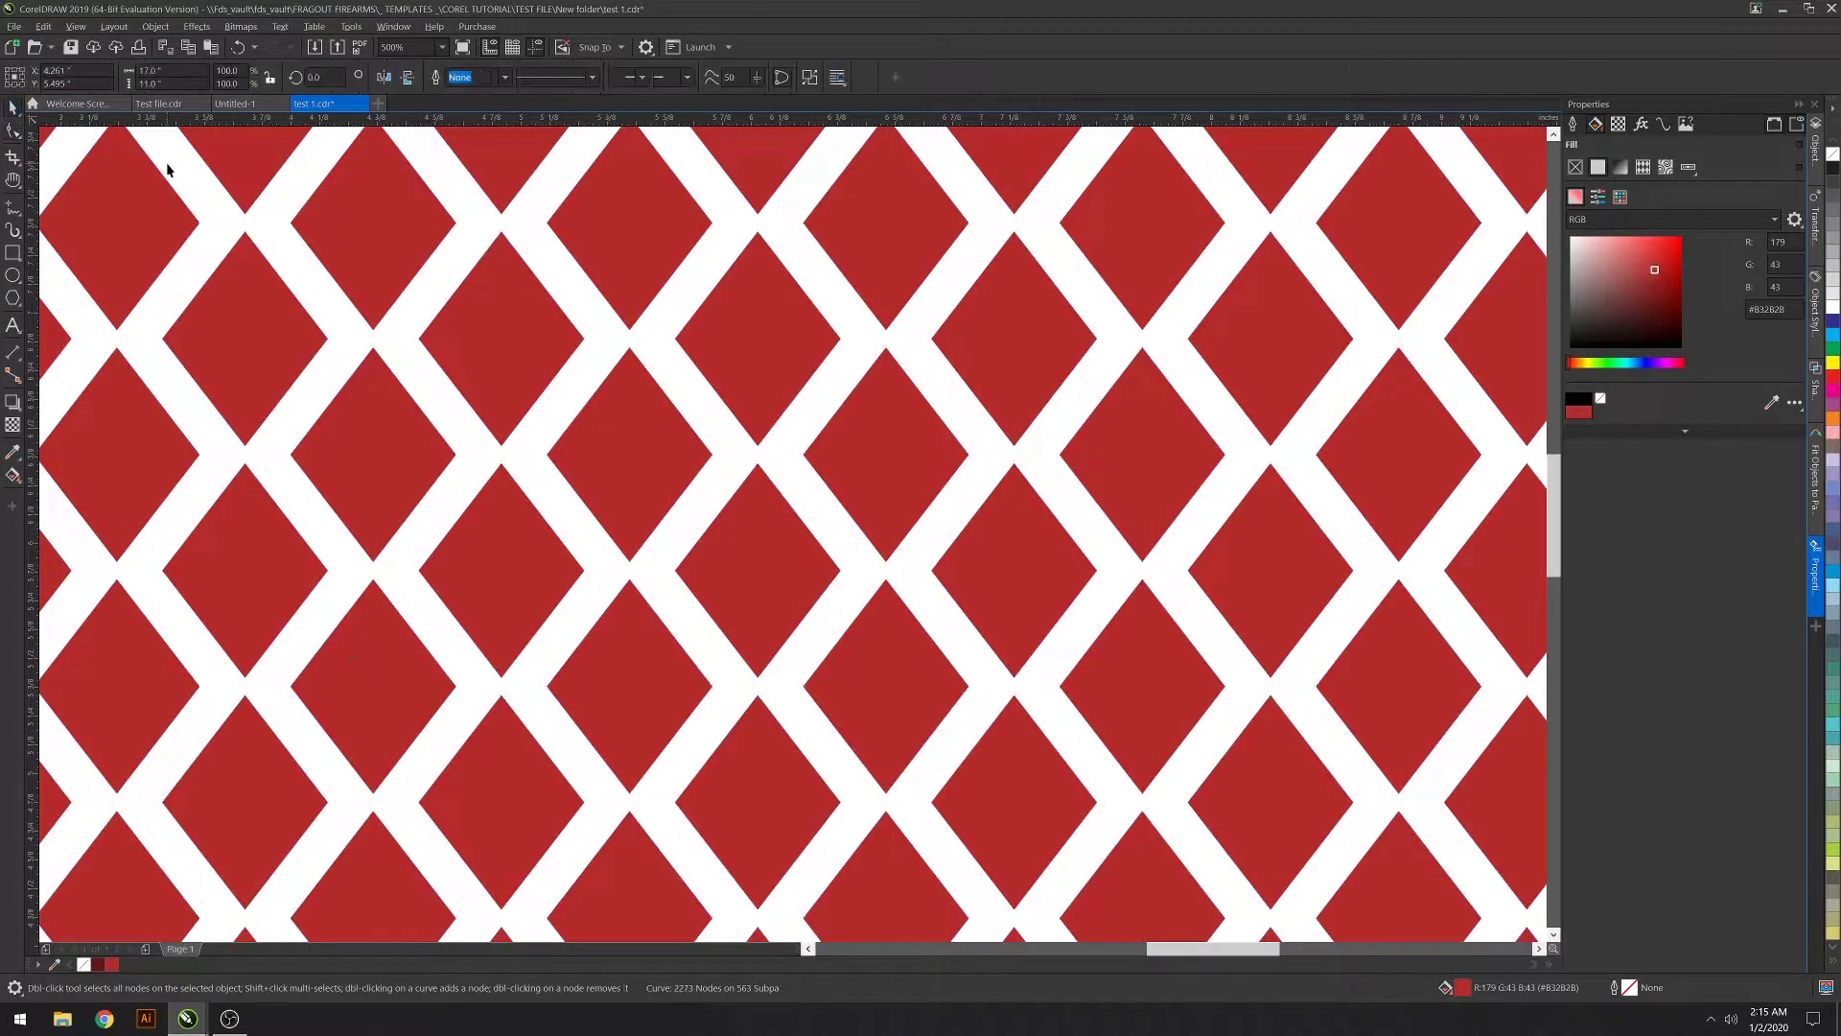
pyautogui.click(169, 169)
pyautogui.scroll(-4, 173, 168)
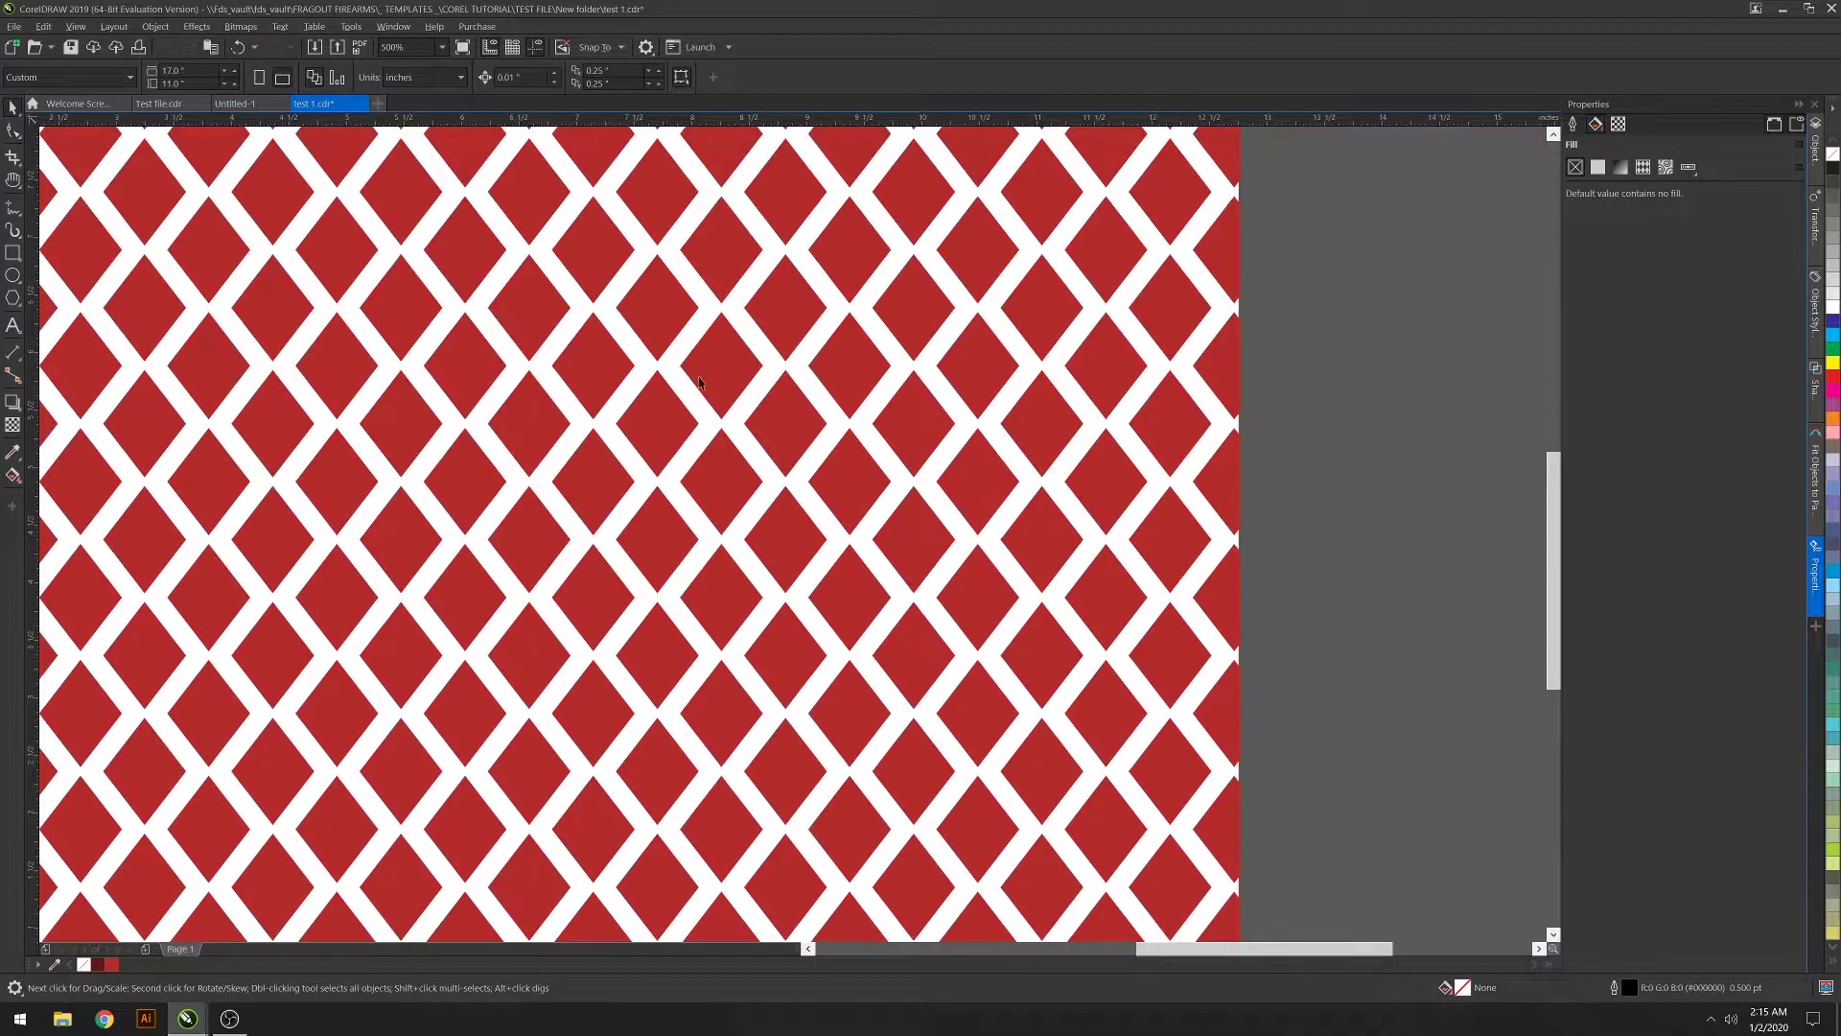
# Select the original vector pattern in Untitled-1, then return to the Test file document
pyautogui.click(252, 102)
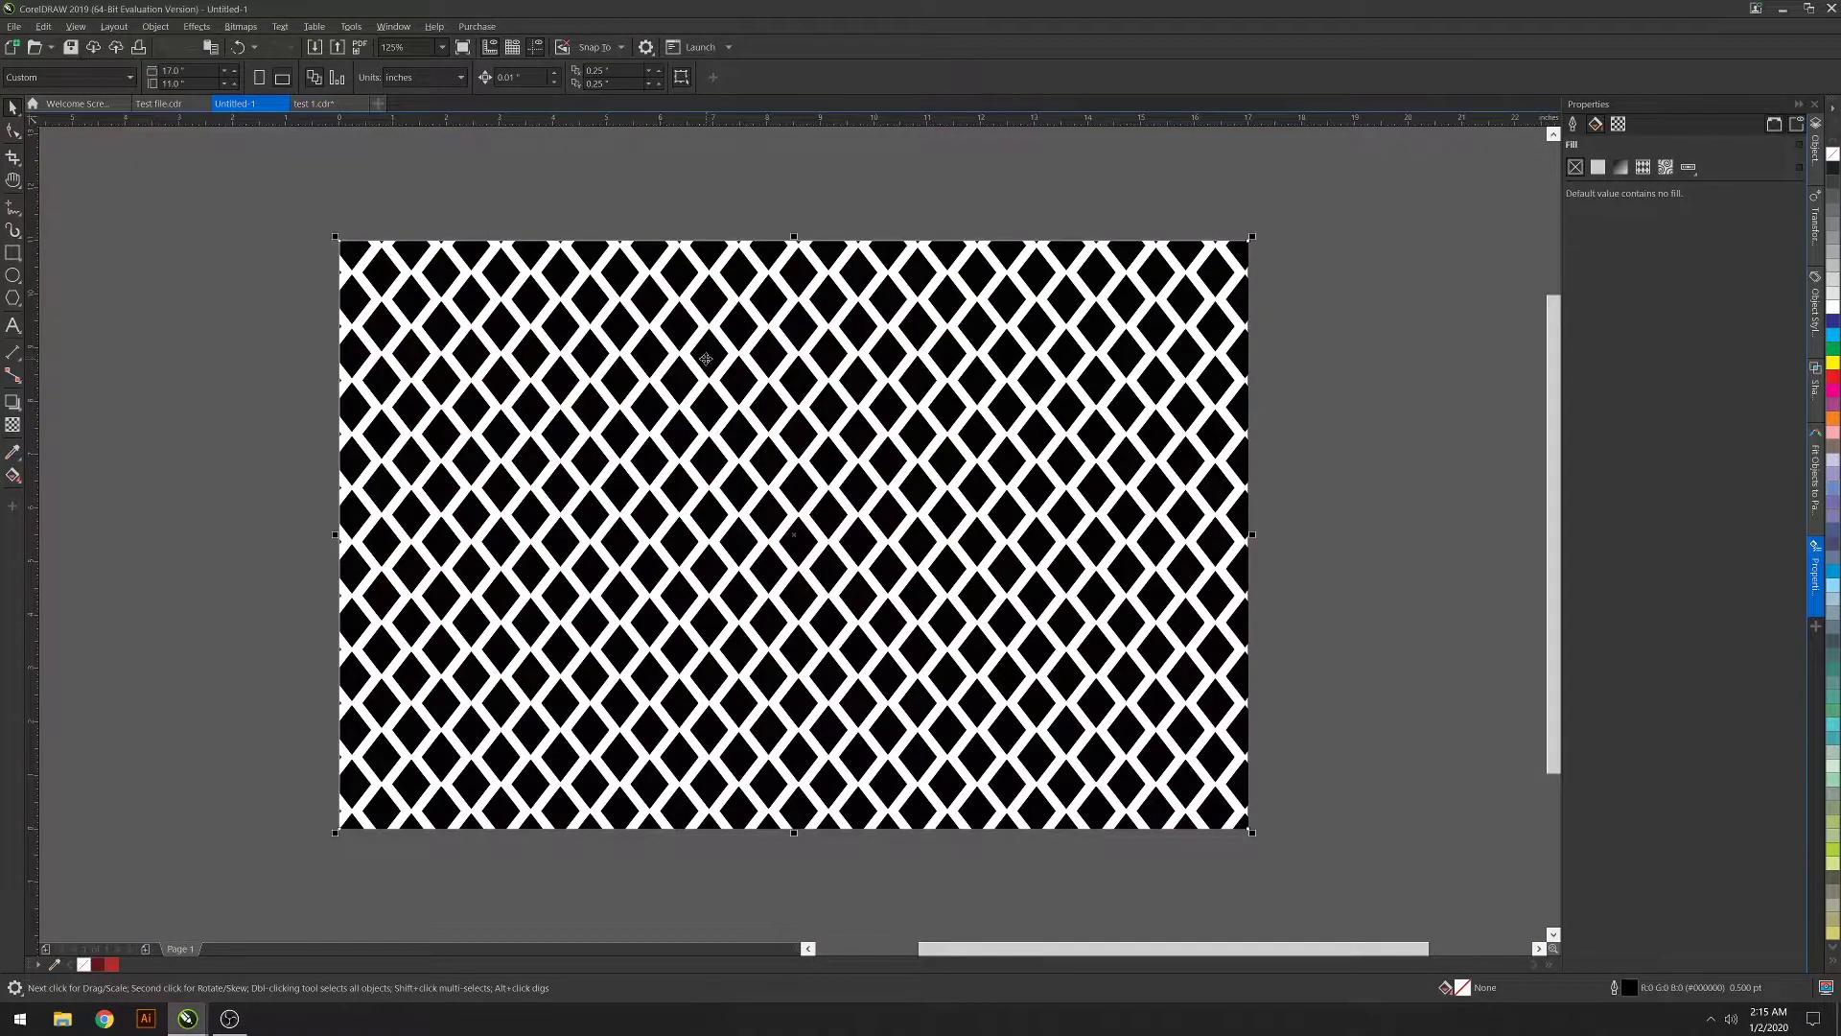
pyautogui.click(701, 353)
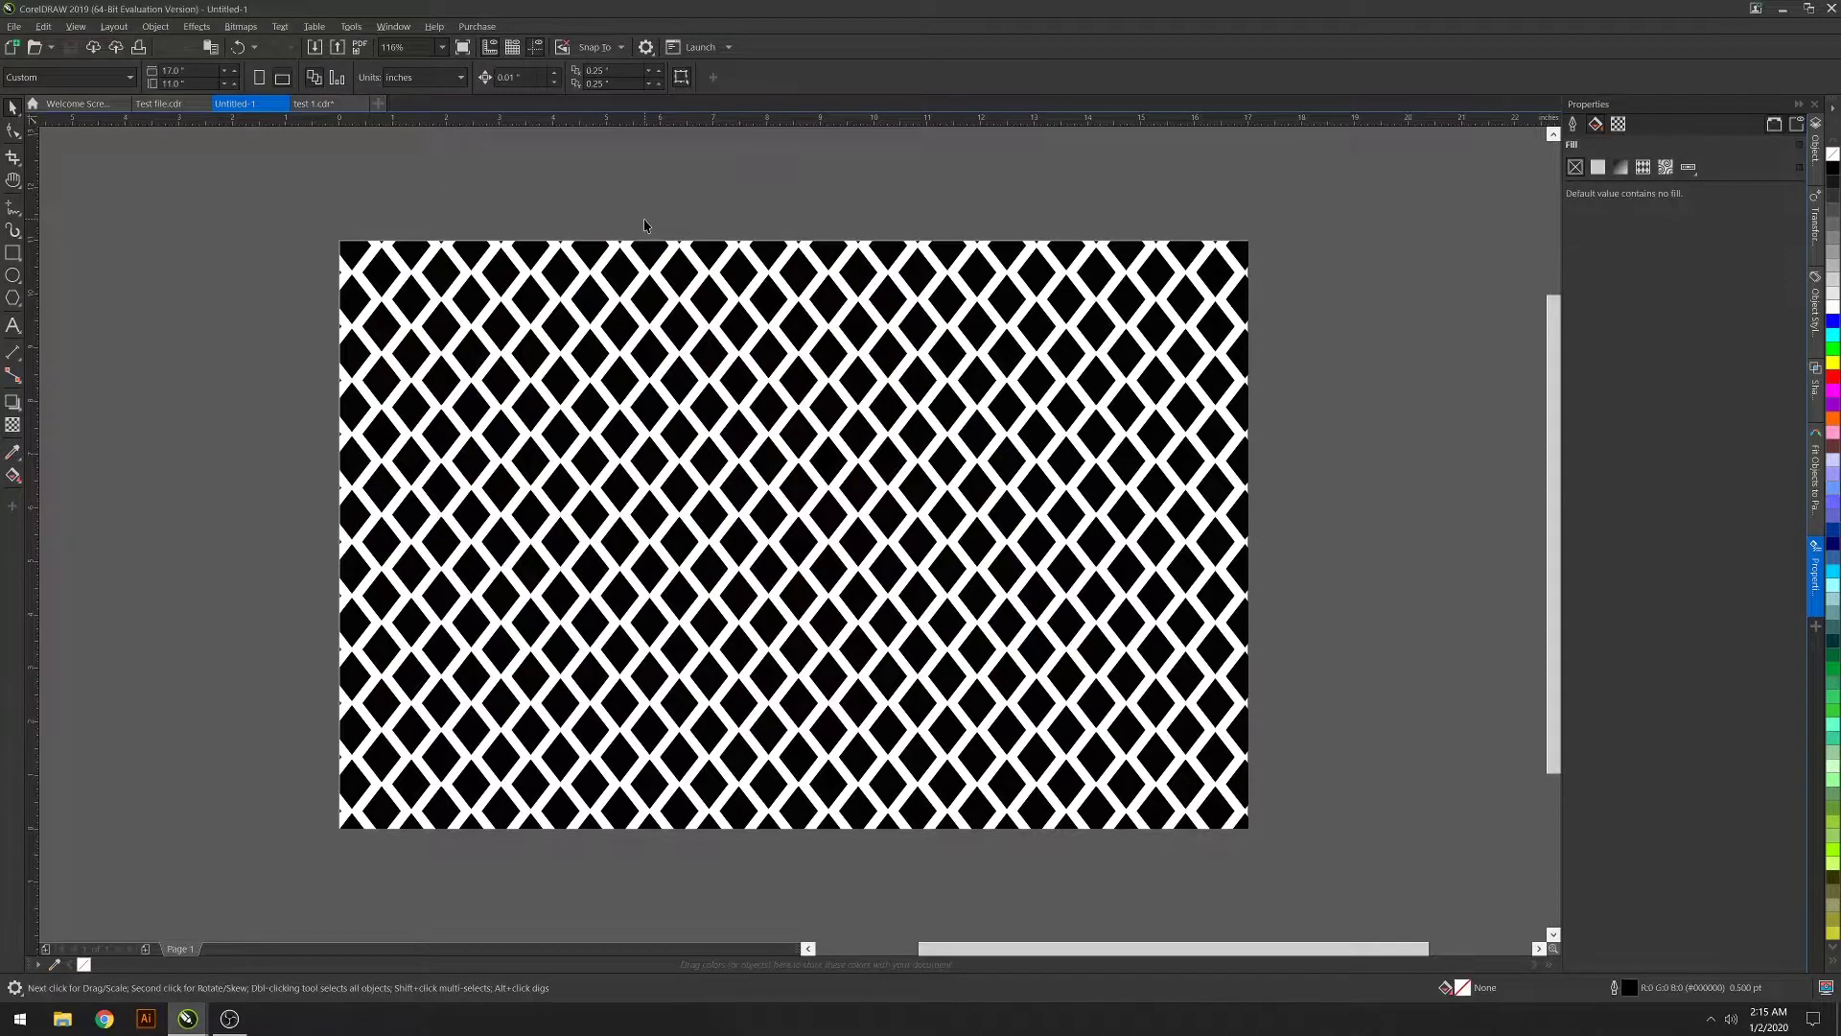
pyautogui.click(158, 102)
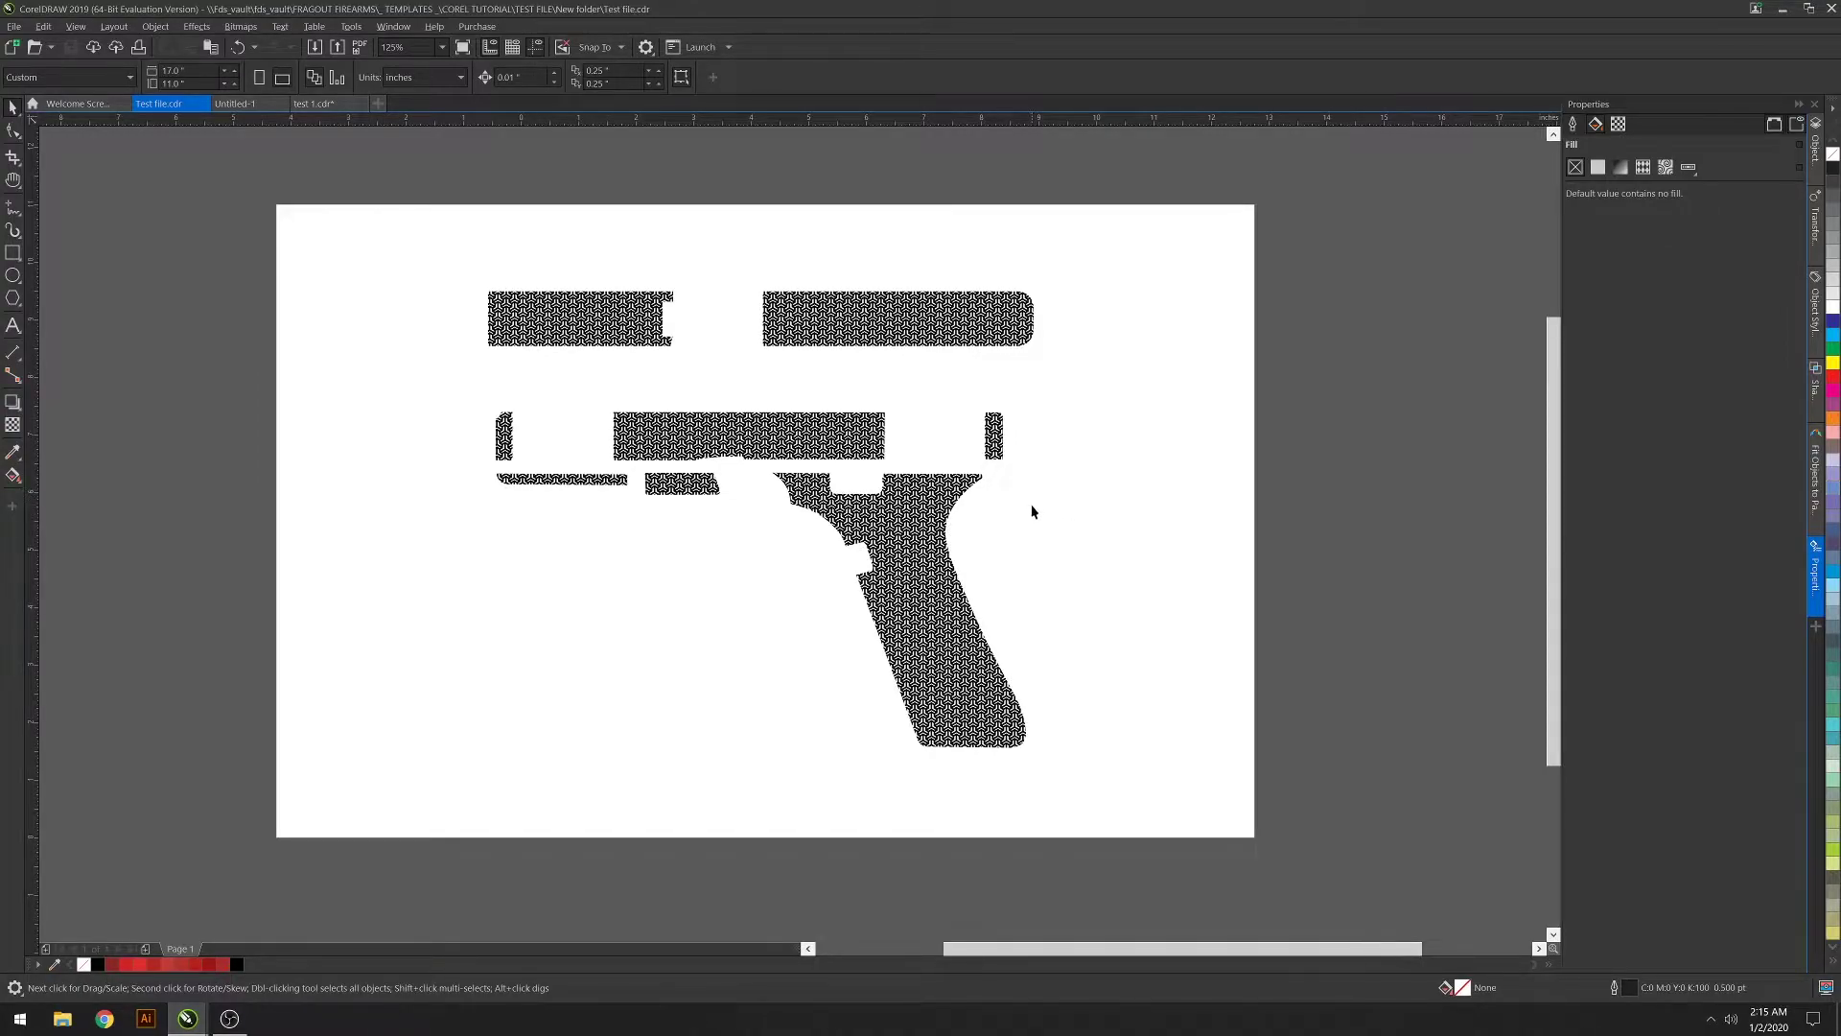
pyautogui.scroll(2, 983, 602)
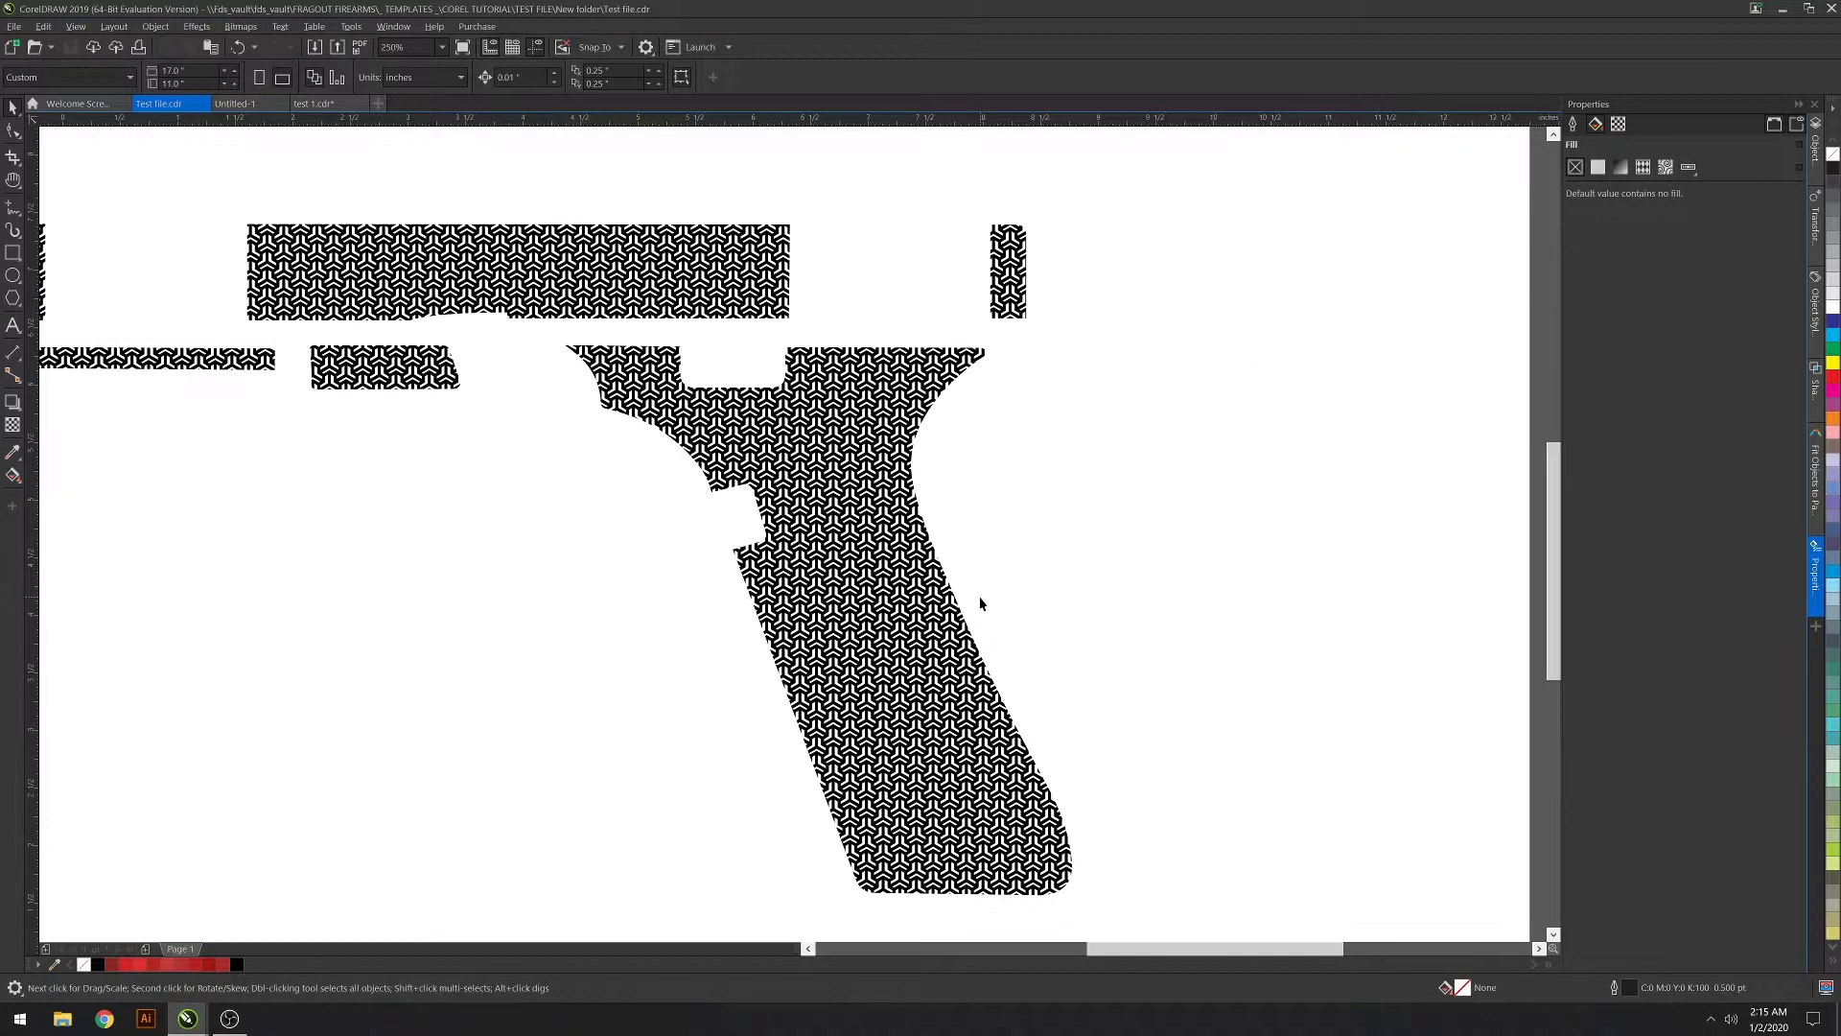
pyautogui.moveTo(1295, 950); pyautogui.dragTo(1254, 949)
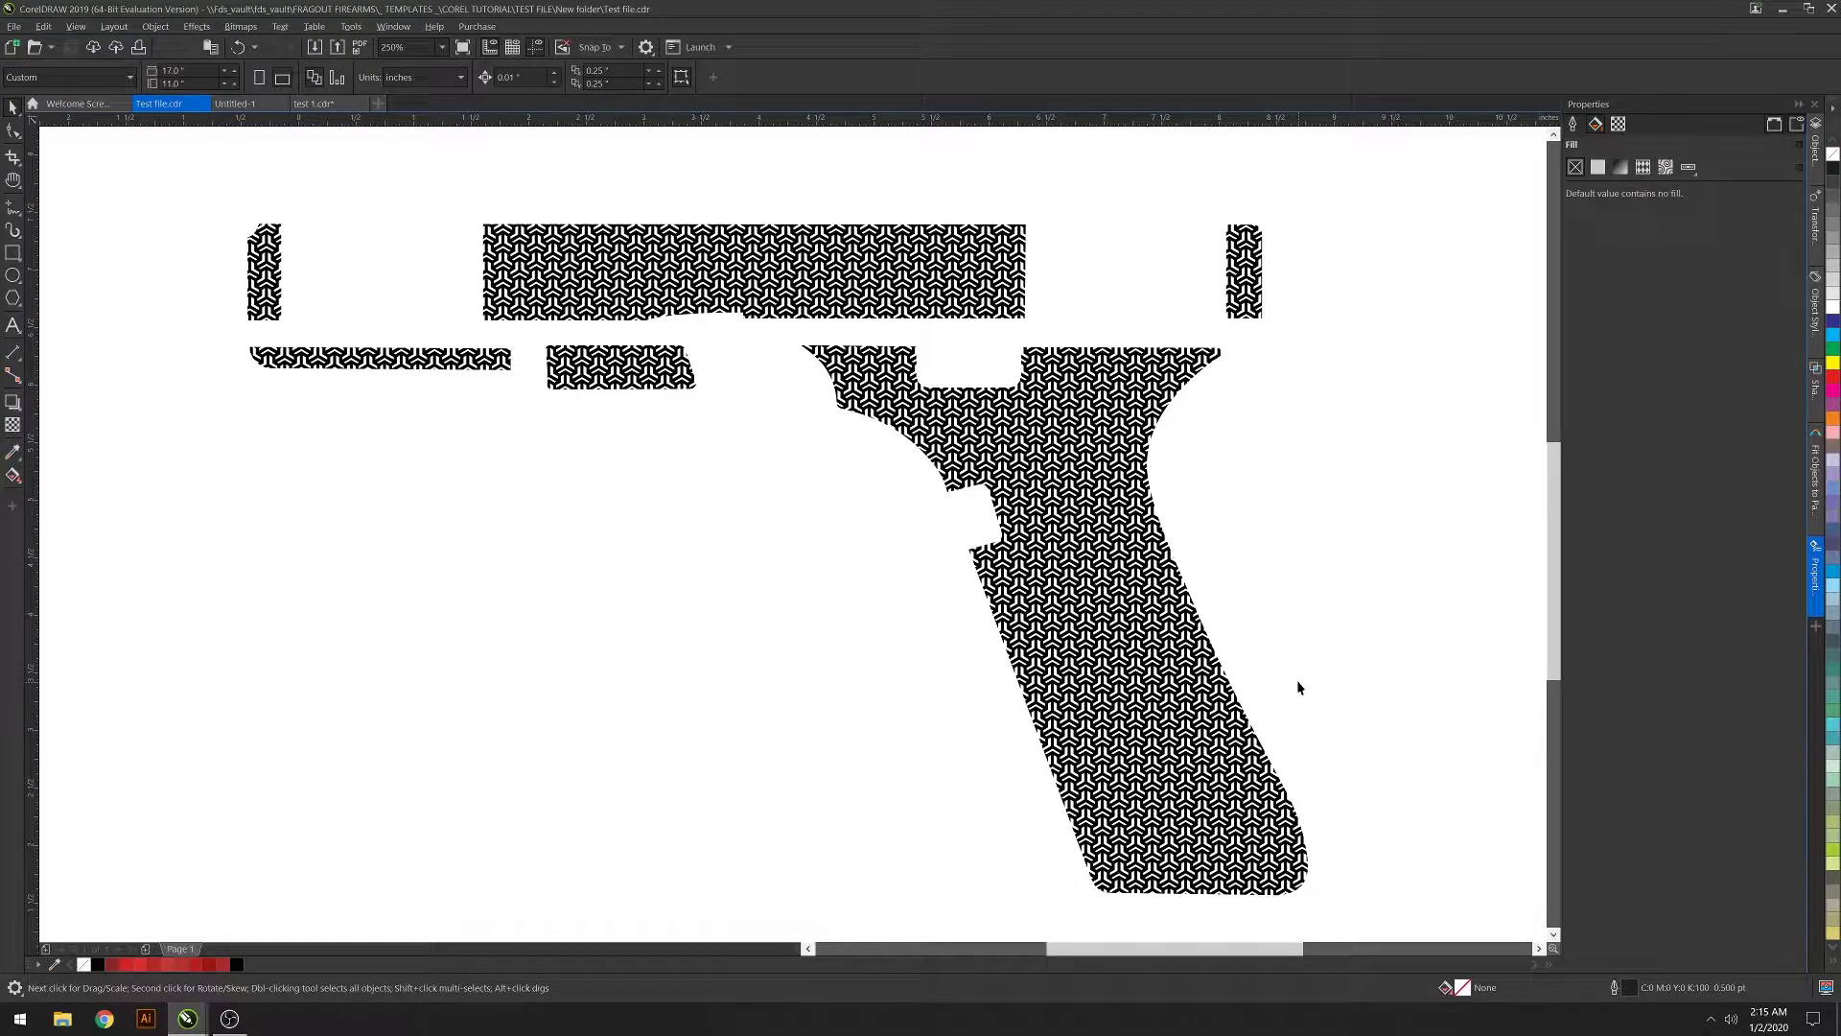
pyautogui.scroll(-4, 1299, 682)
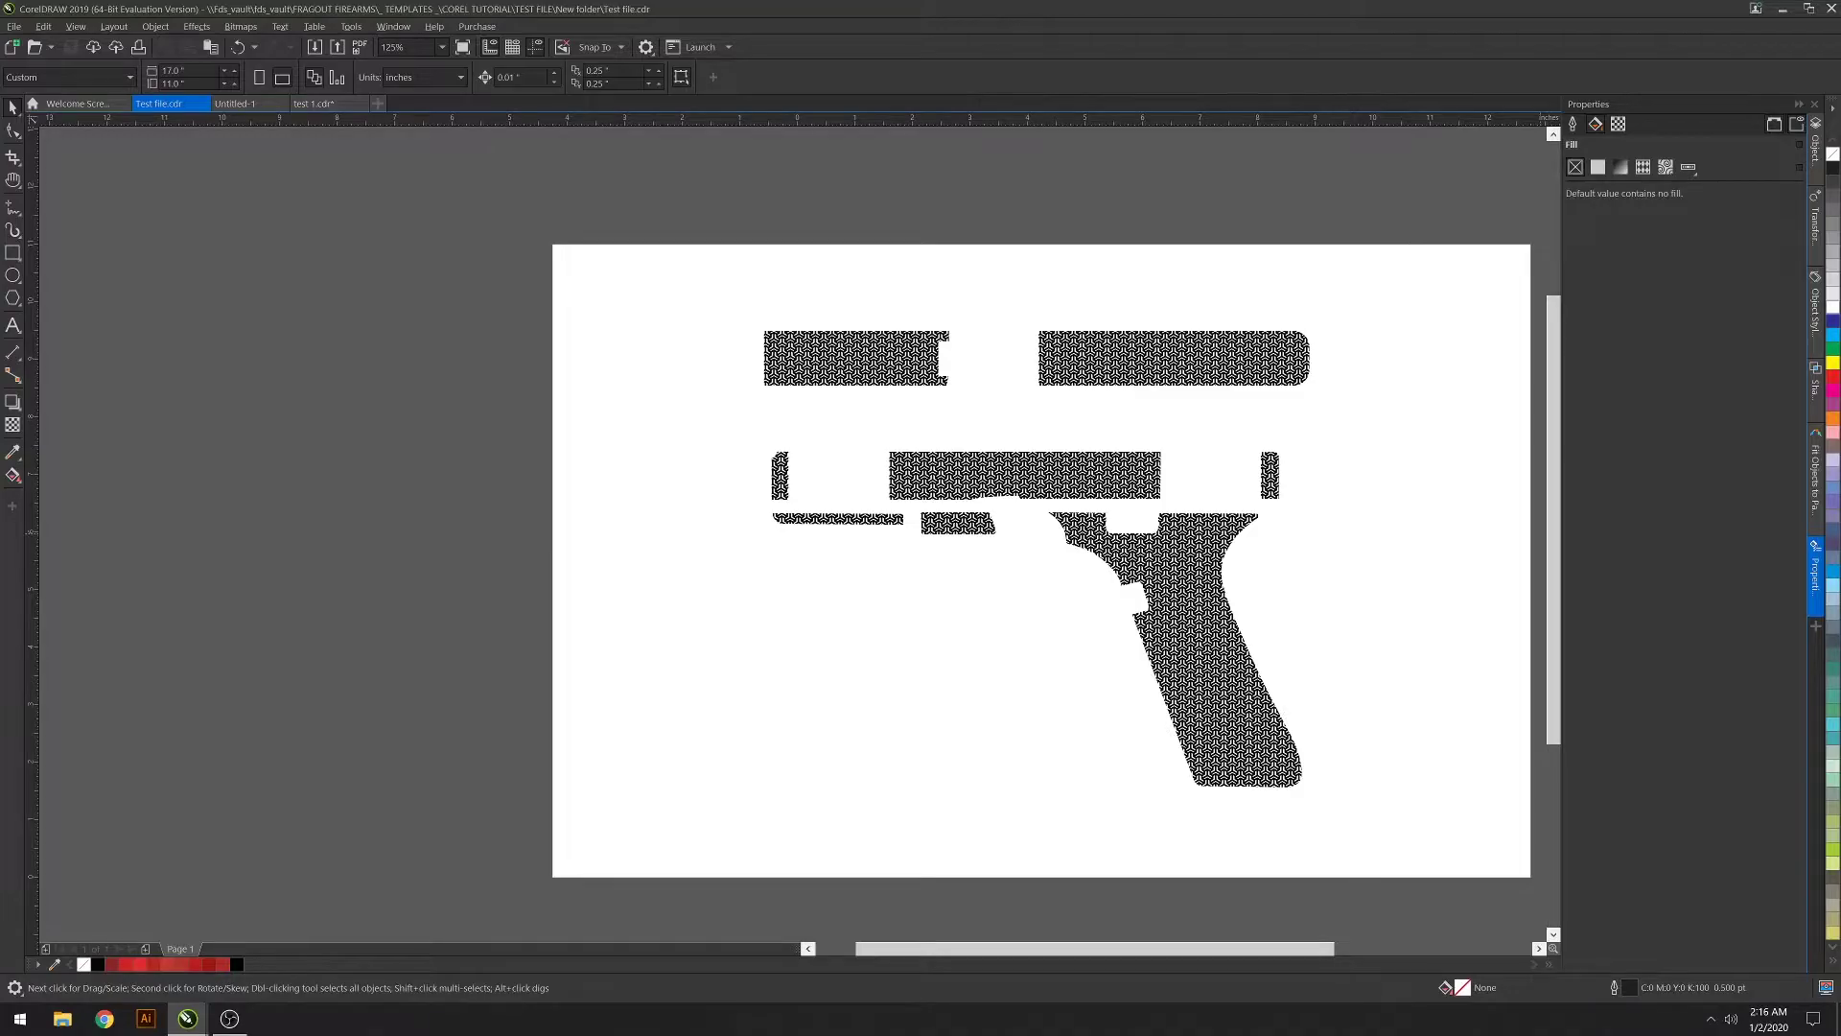